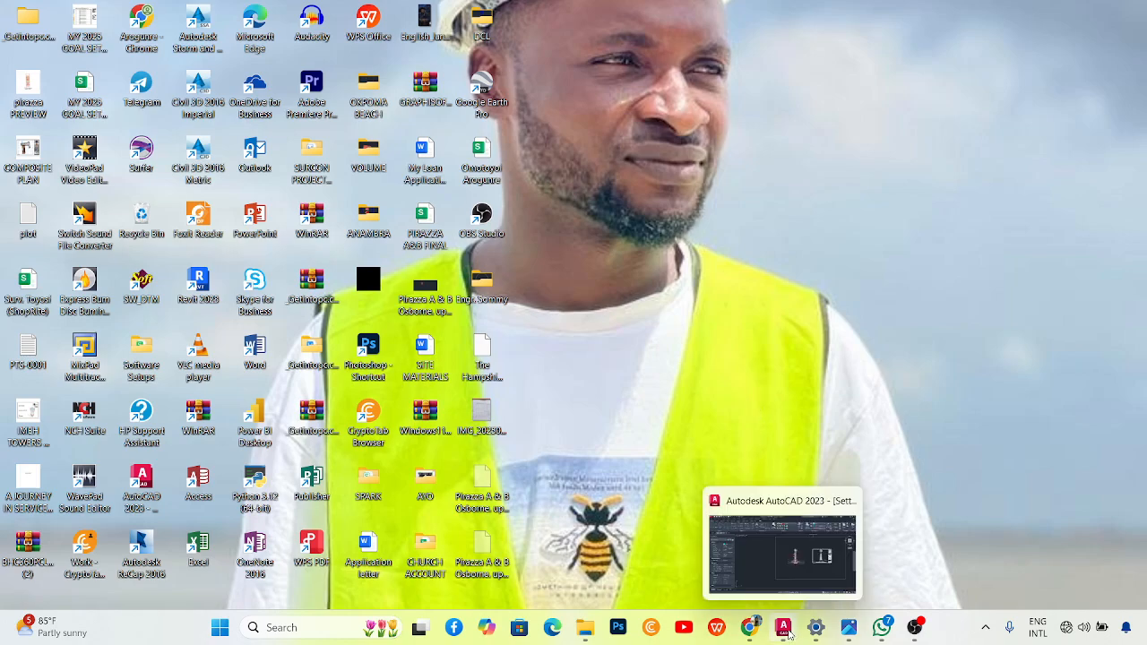
Bring AutoCAD forward and open OLAWAIYE IKEJA.dwg from the Recent Documents list.
left_click(788, 633)
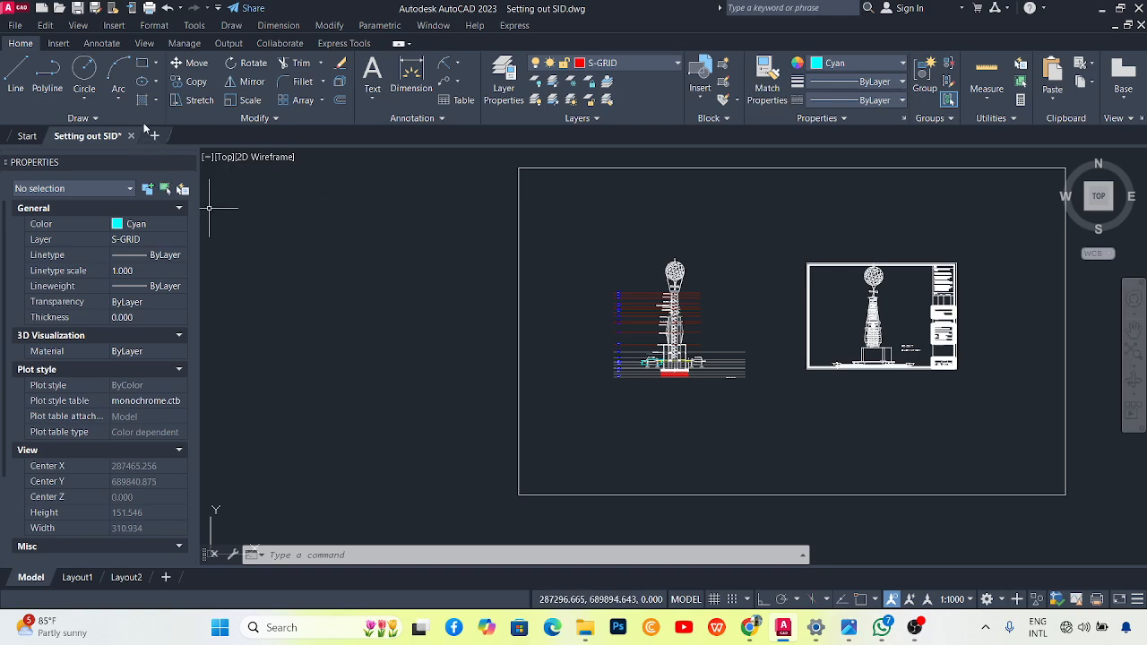
left_click(14, 8)
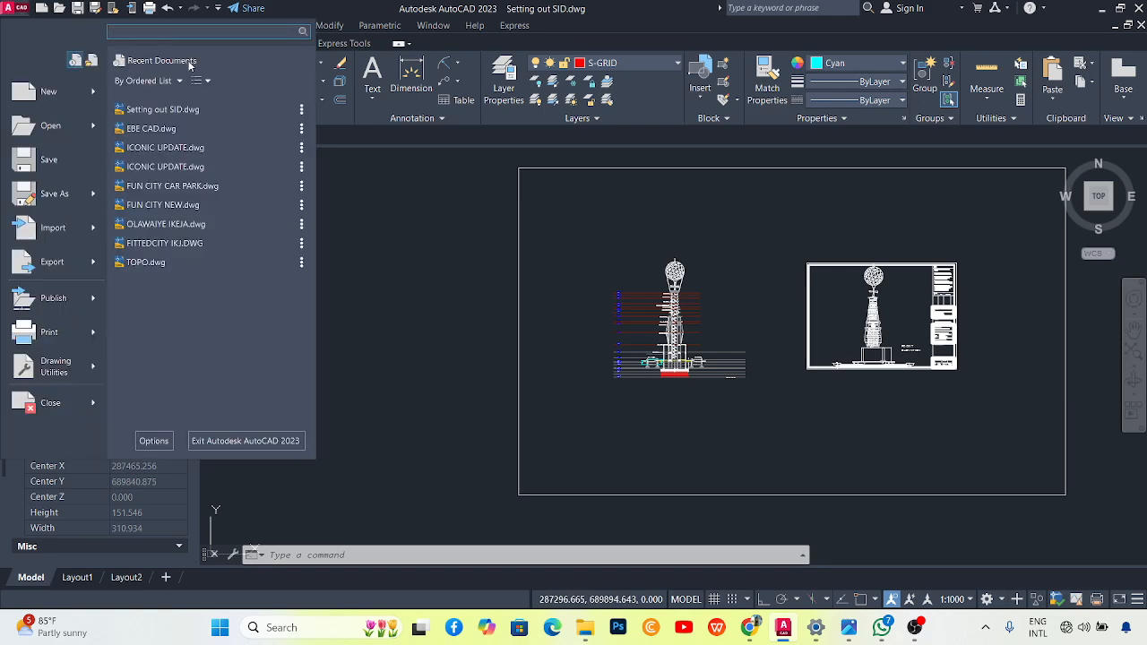
left_click(173, 225)
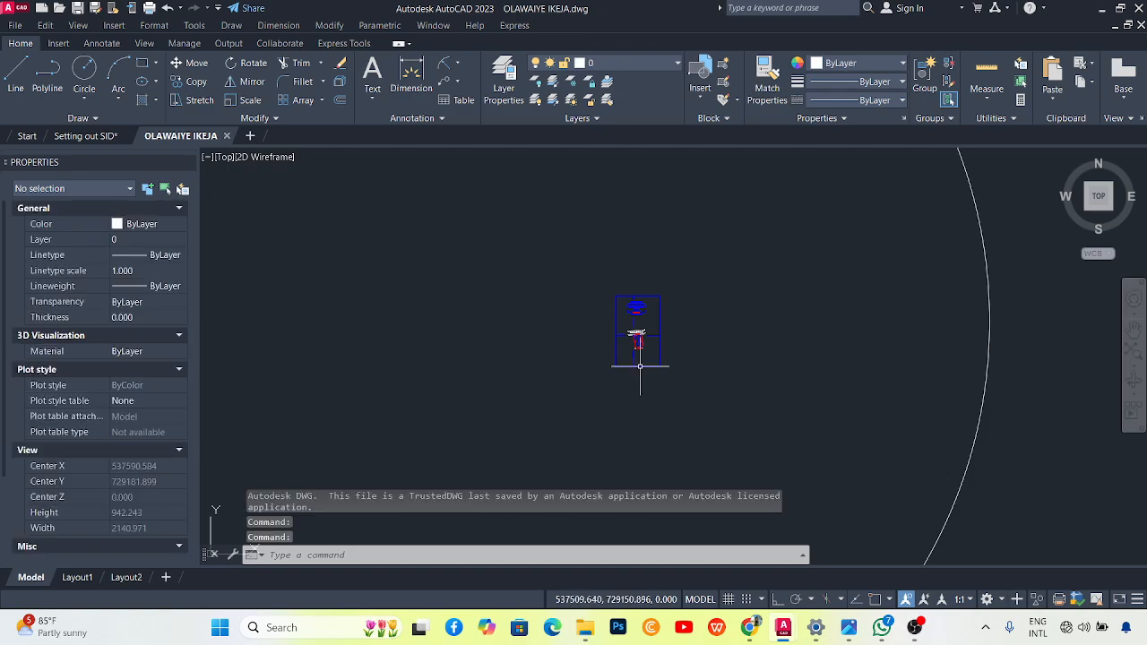
scroll(650, 336, "up", 4)
scroll(649, 336, "up", 5)
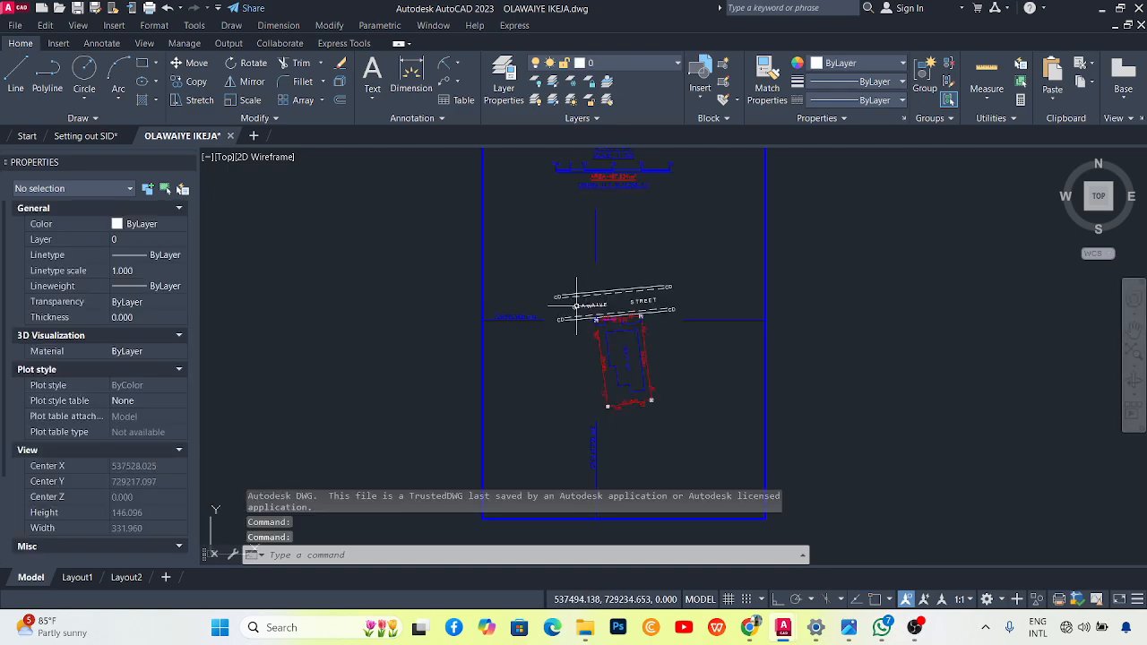
scroll(591, 328, "up", 3)
scroll(591, 328, "up", 2)
scroll(529, 260, "down", 4)
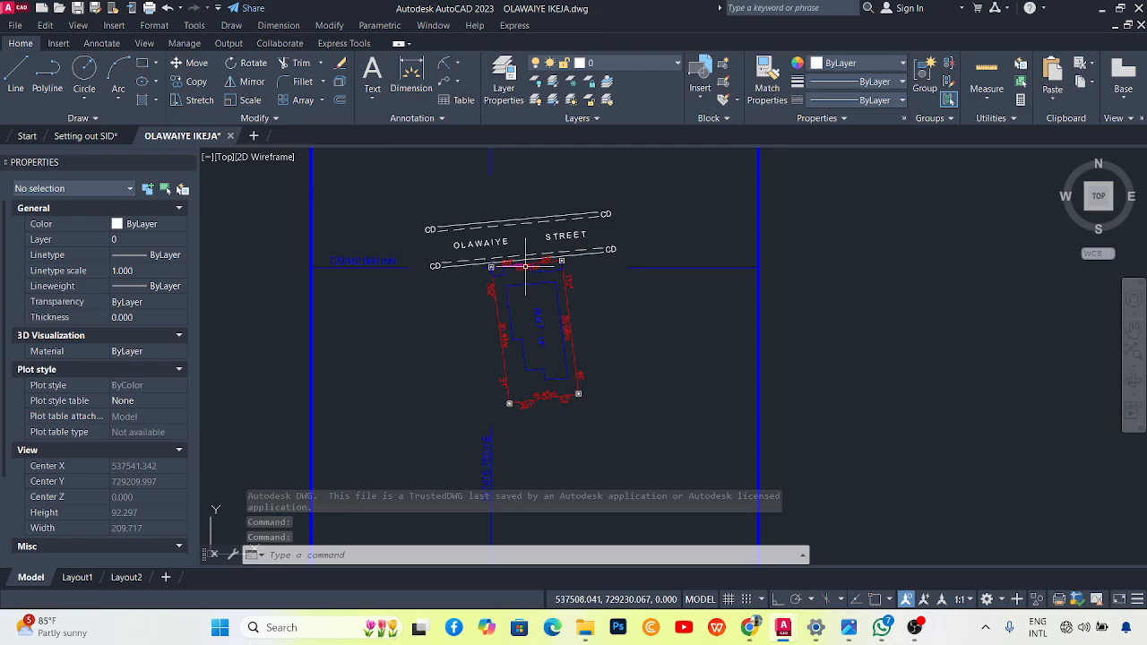
scroll(525, 263, "up", 3)
scroll(518, 279, "down", 1)
scroll(518, 278, "down", 2)
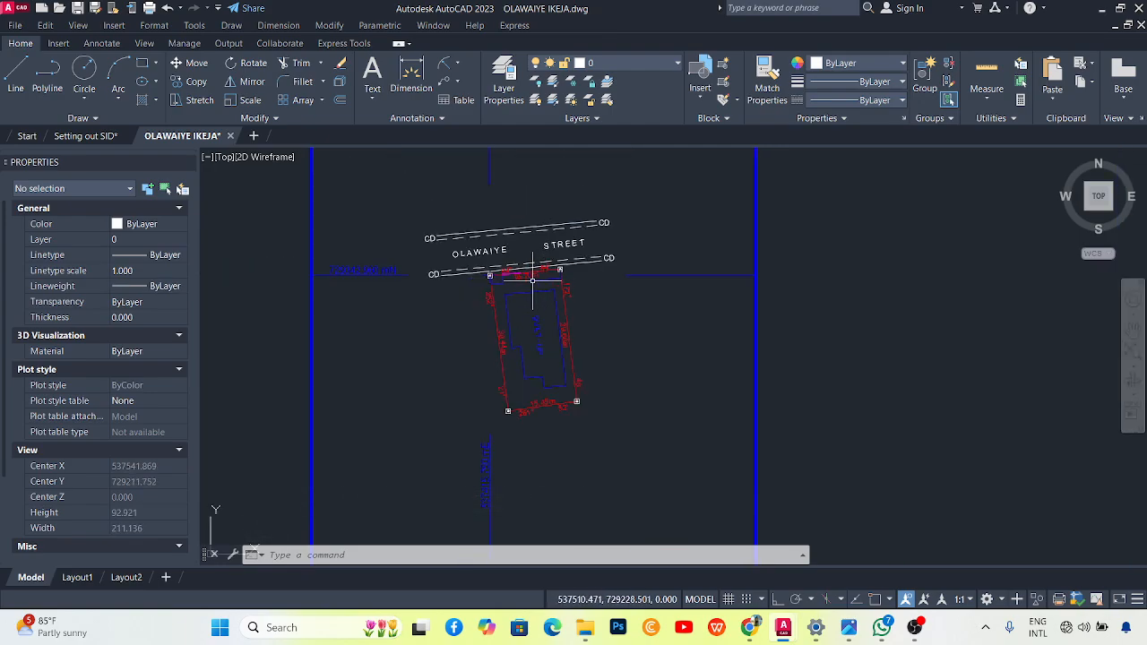
scroll(524, 282, "down", 4)
scroll(468, 328, "down", 1)
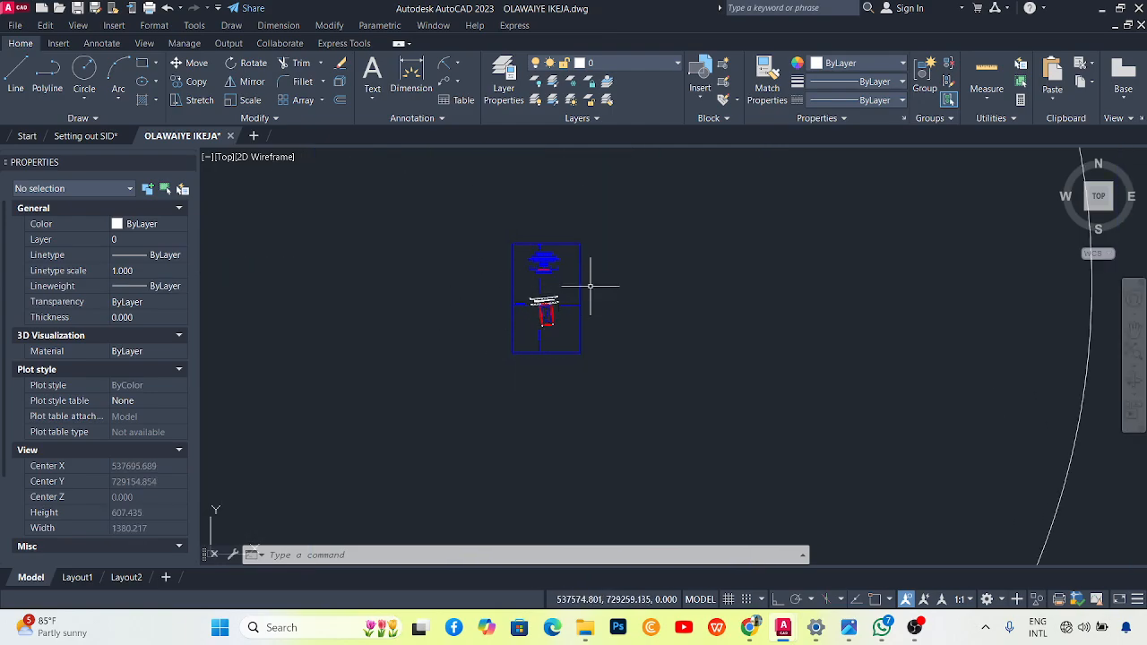
scroll(550, 320, "up", 4)
scroll(548, 236, "up", 2)
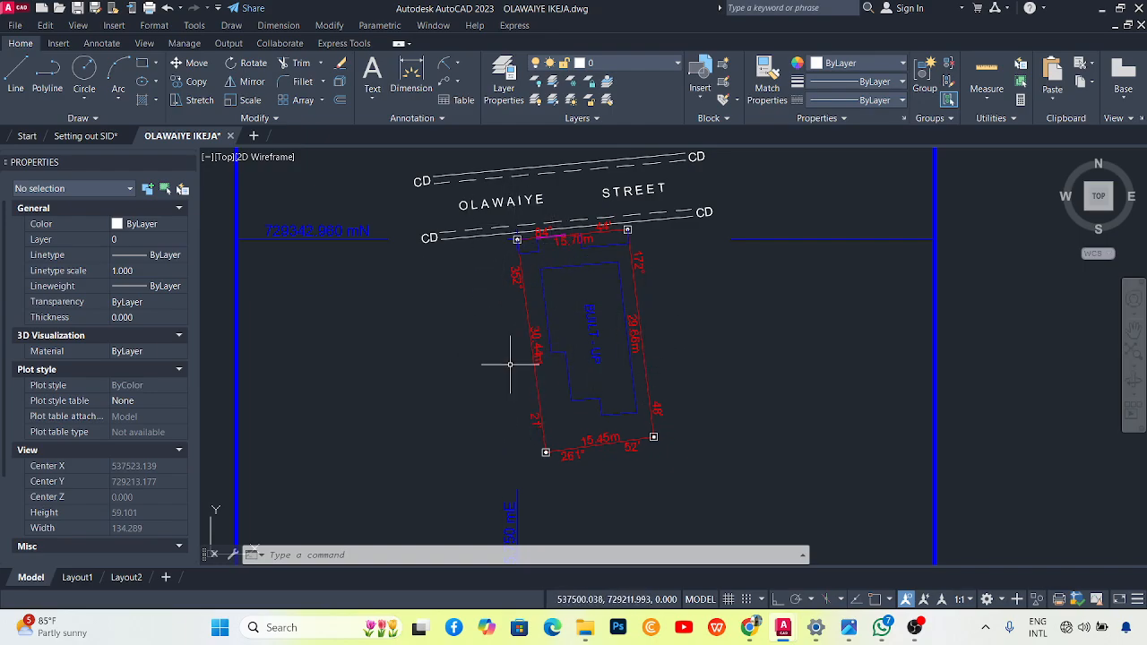
scroll(507, 297, "down", 4)
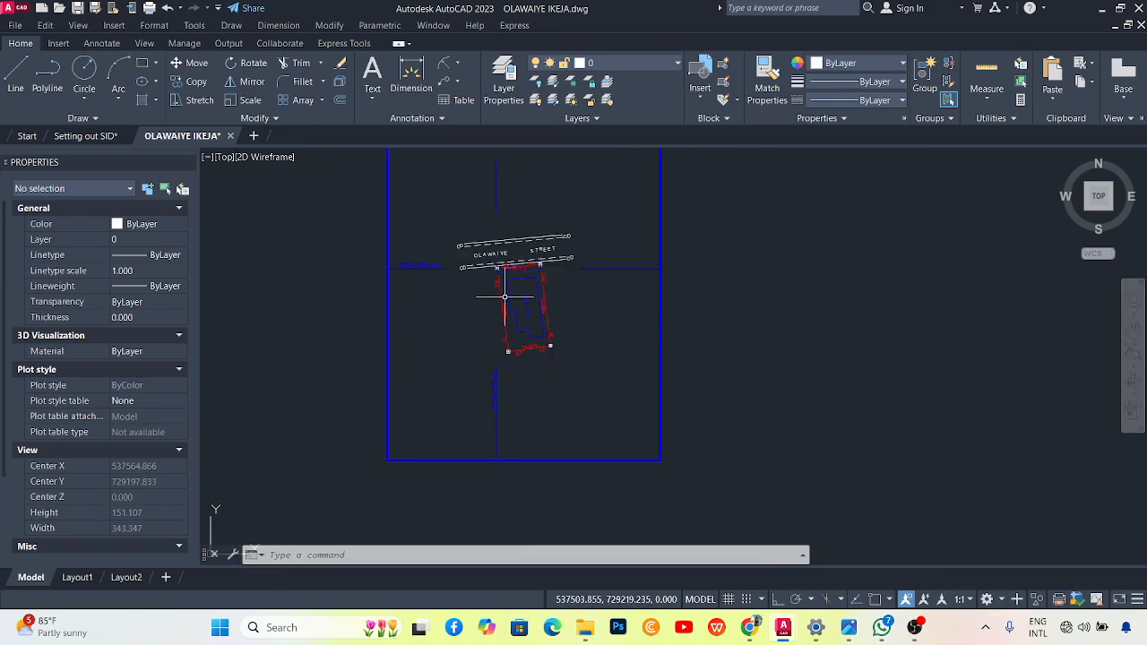
scroll(502, 287, "up", 2)
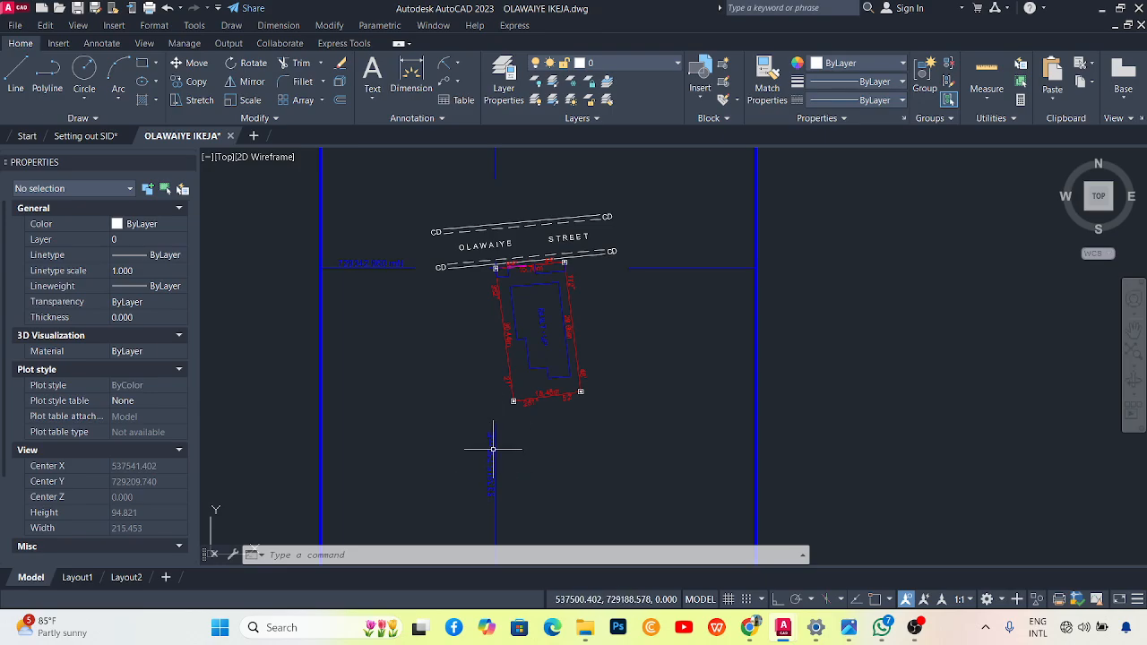
scroll(494, 476, "up", 4)
scroll(506, 448, "down", 4)
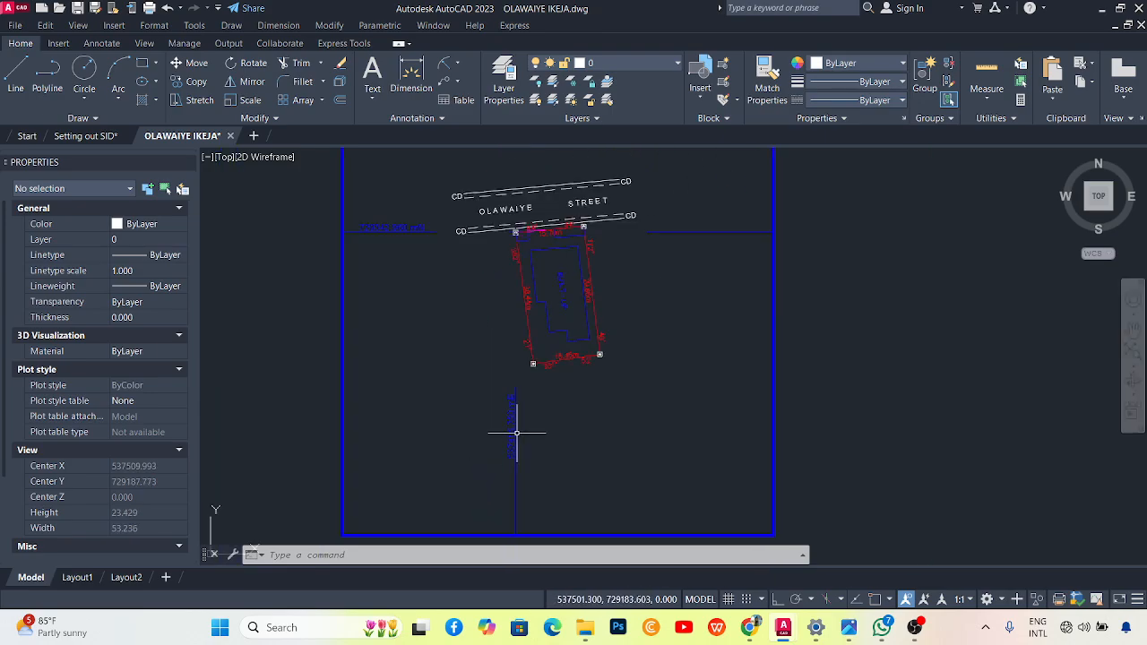
scroll(409, 269, "up", 4)
scroll(487, 274, "down", 2)
scroll(529, 276, "up", 2)
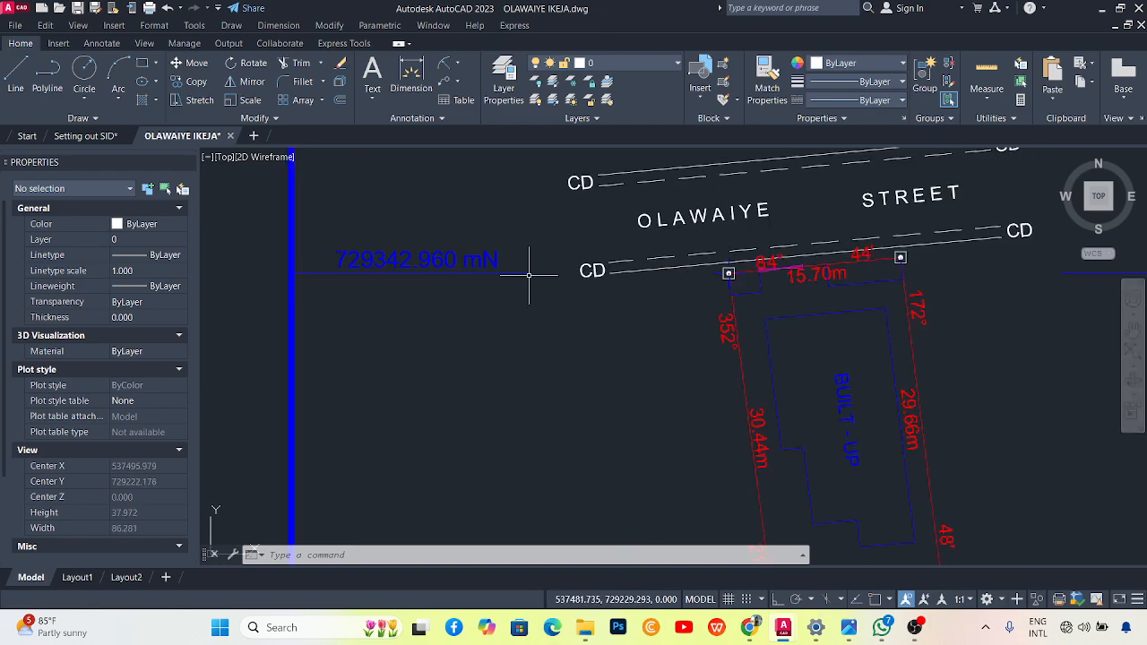
scroll(613, 274, "down", 5)
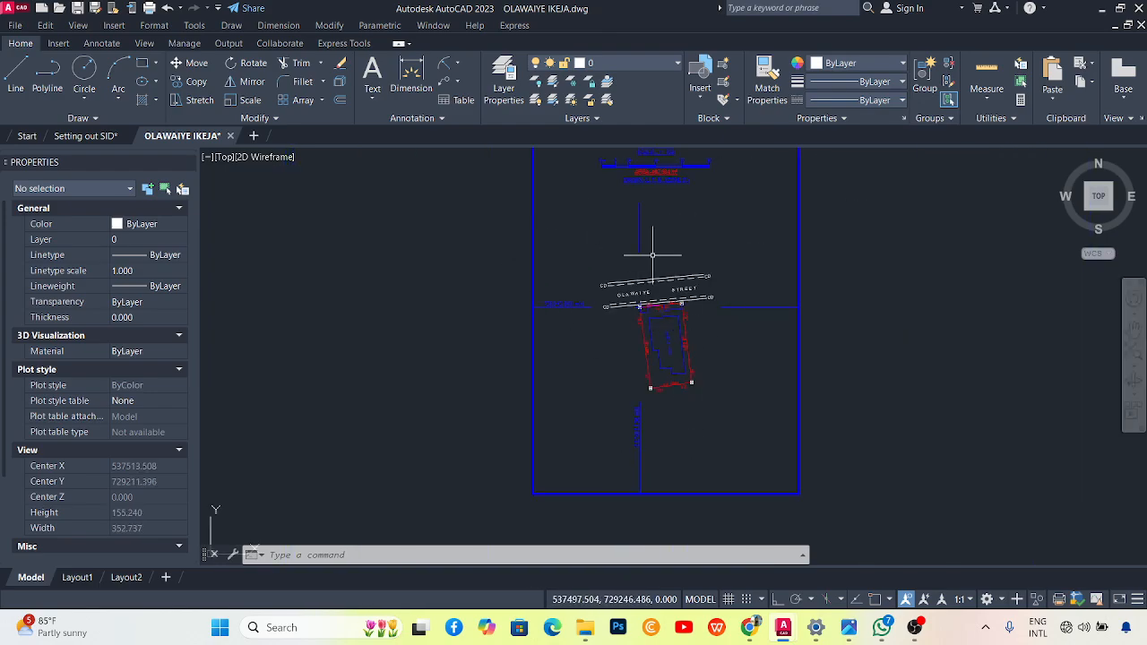
scroll(481, 440, "down", 3)
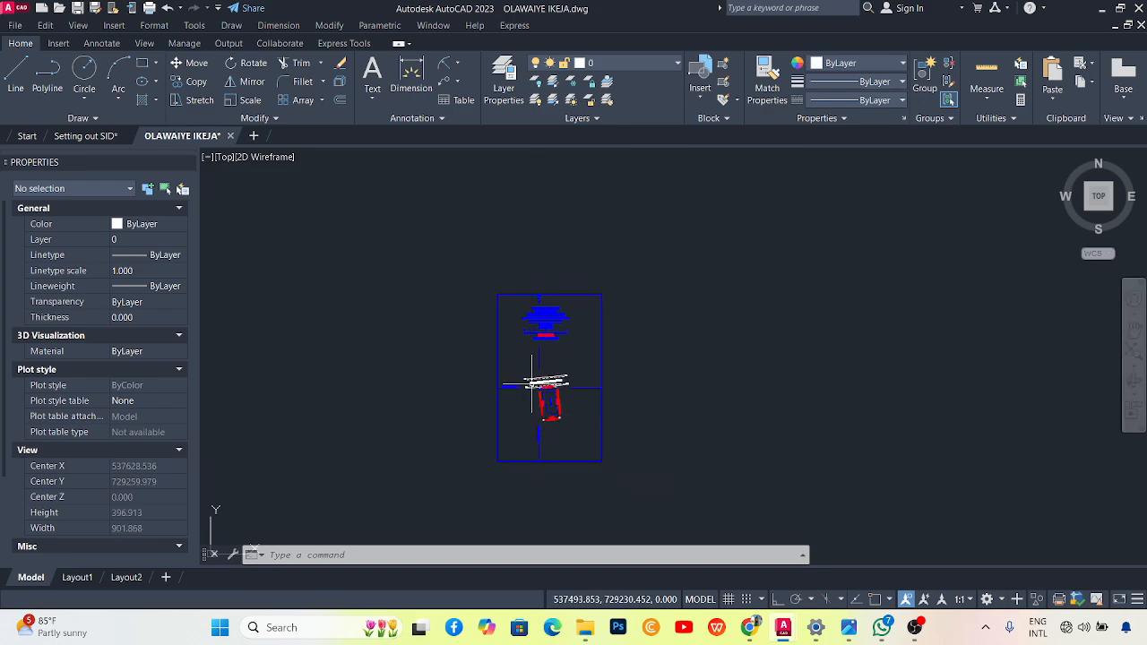
scroll(532, 384, "up", 8)
scroll(528, 379, "down", 4)
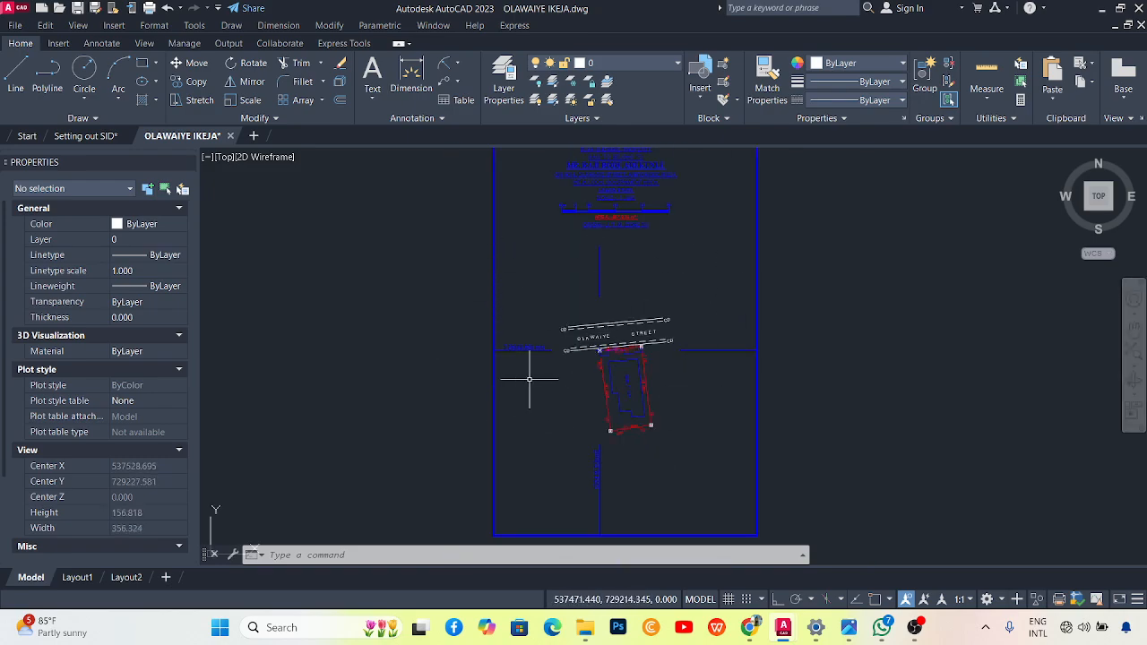
scroll(561, 366, "up", 3)
scroll(617, 327, "down", 3)
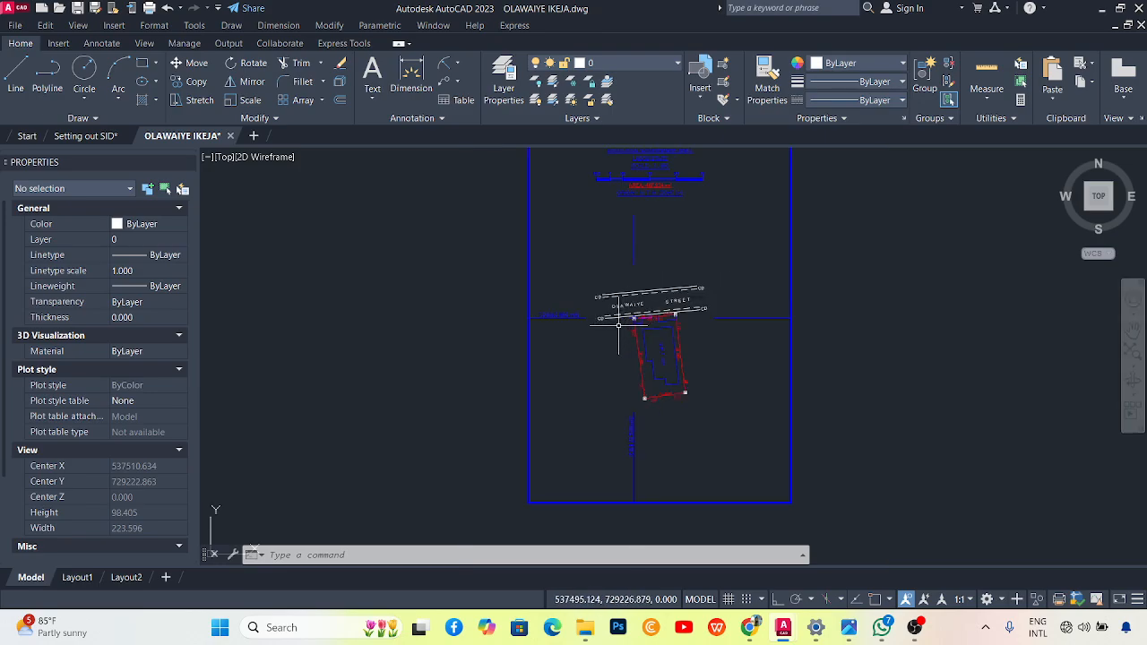
scroll(525, 354, "down", 1)
scroll(542, 327, "up", 6)
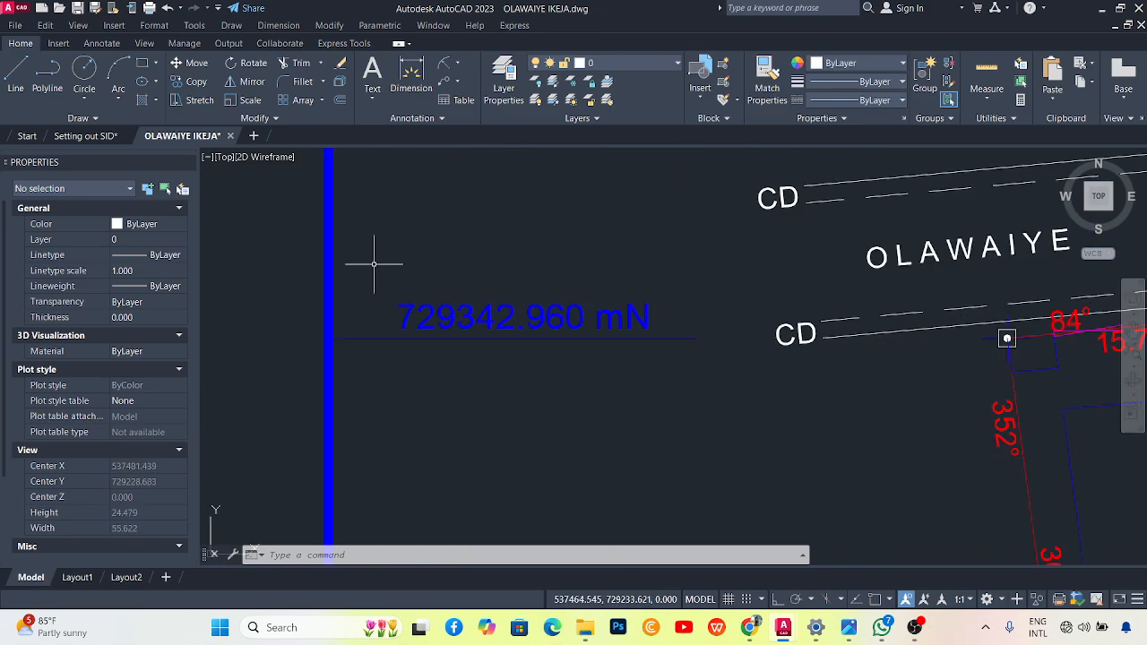
scroll(558, 340, "down", 6)
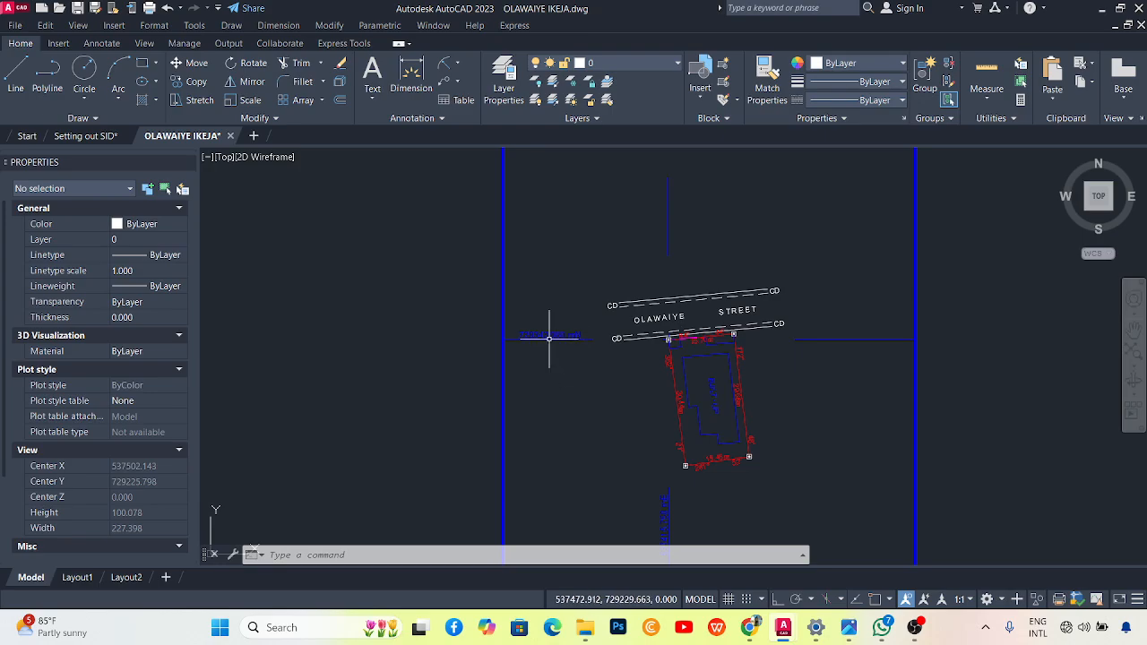
scroll(549, 332, "down", 2)
scroll(638, 358, "up", 2)
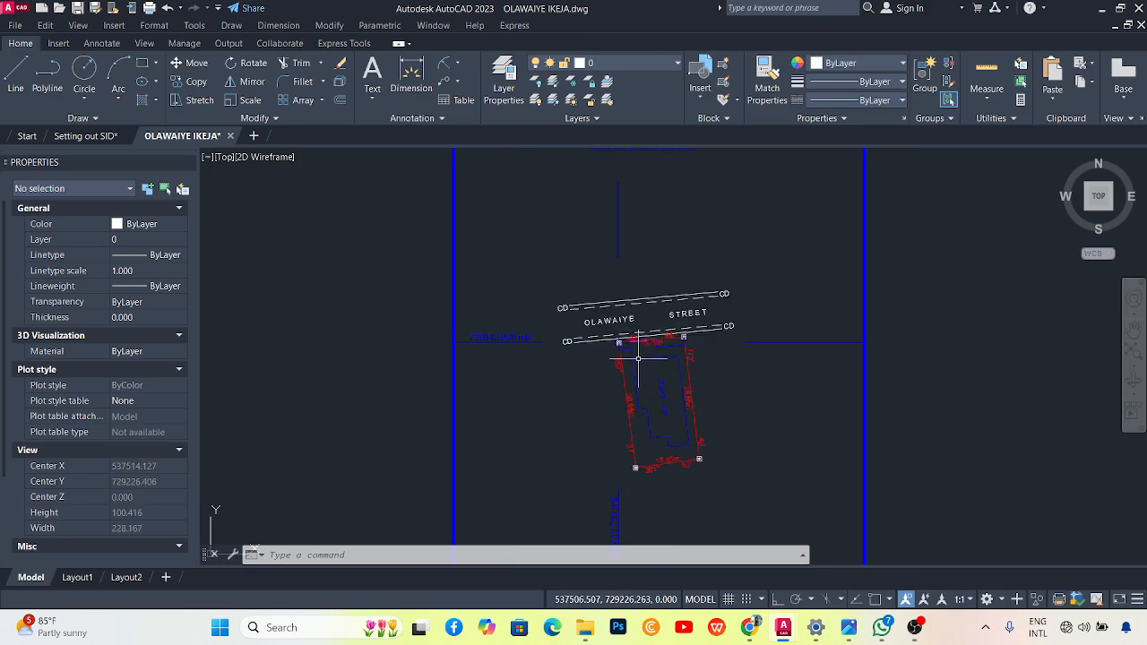
scroll(638, 358, "up", 4)
scroll(550, 323, "down", 4)
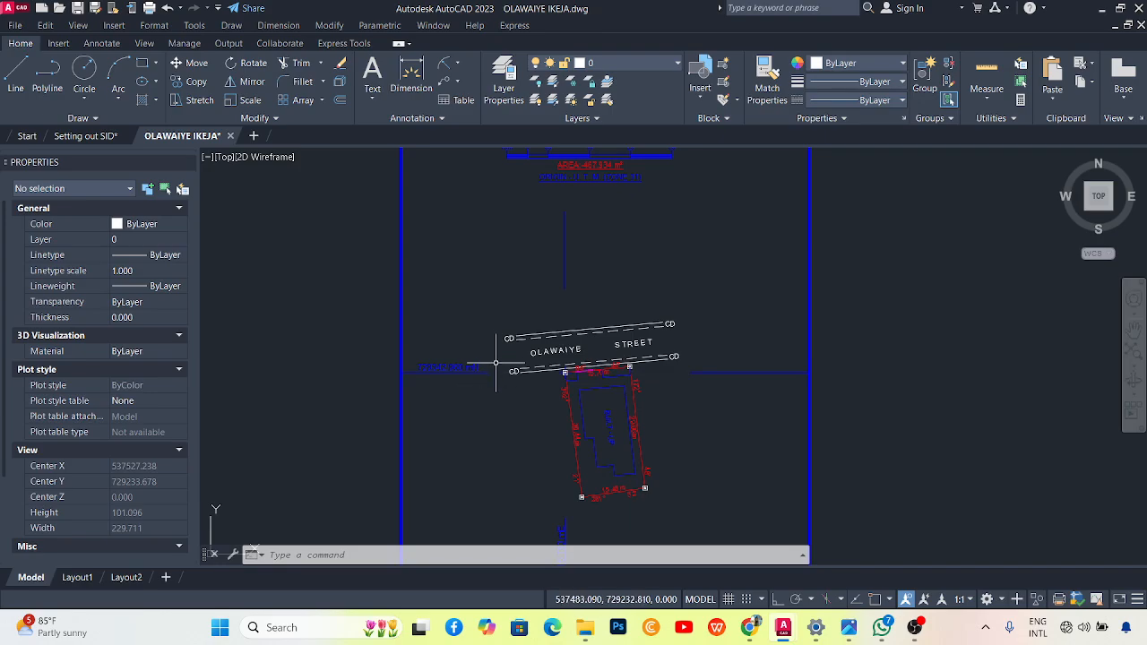
scroll(552, 377, "up", 4)
scroll(550, 346, "down", 4)
scroll(535, 331, "up", 3)
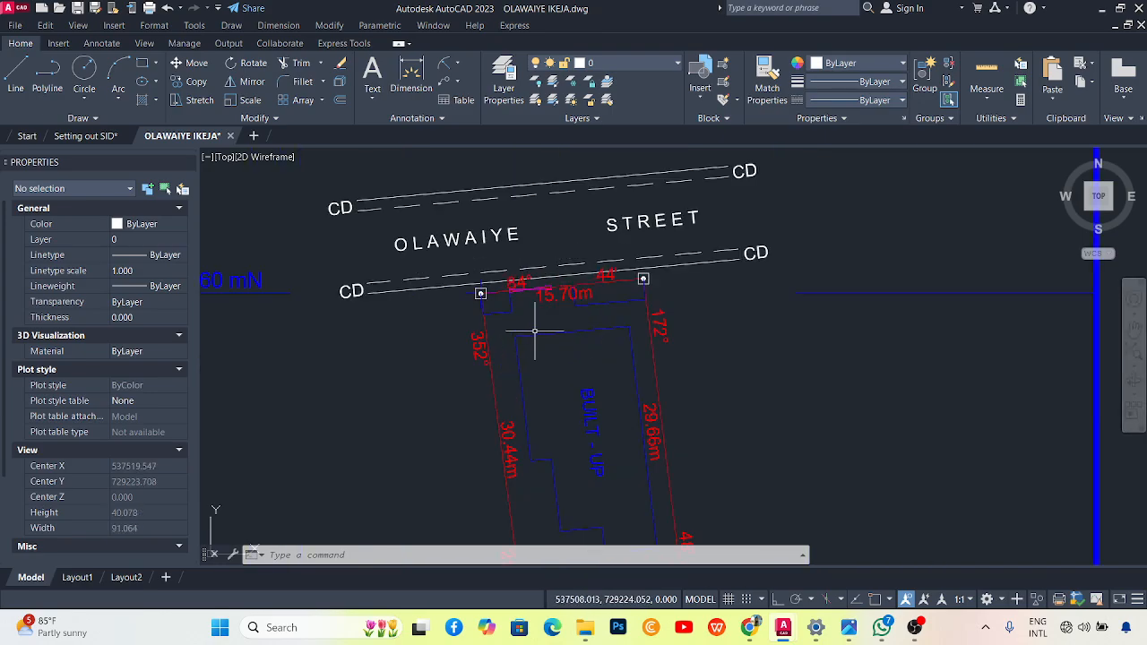
scroll(574, 417, "down", 3)
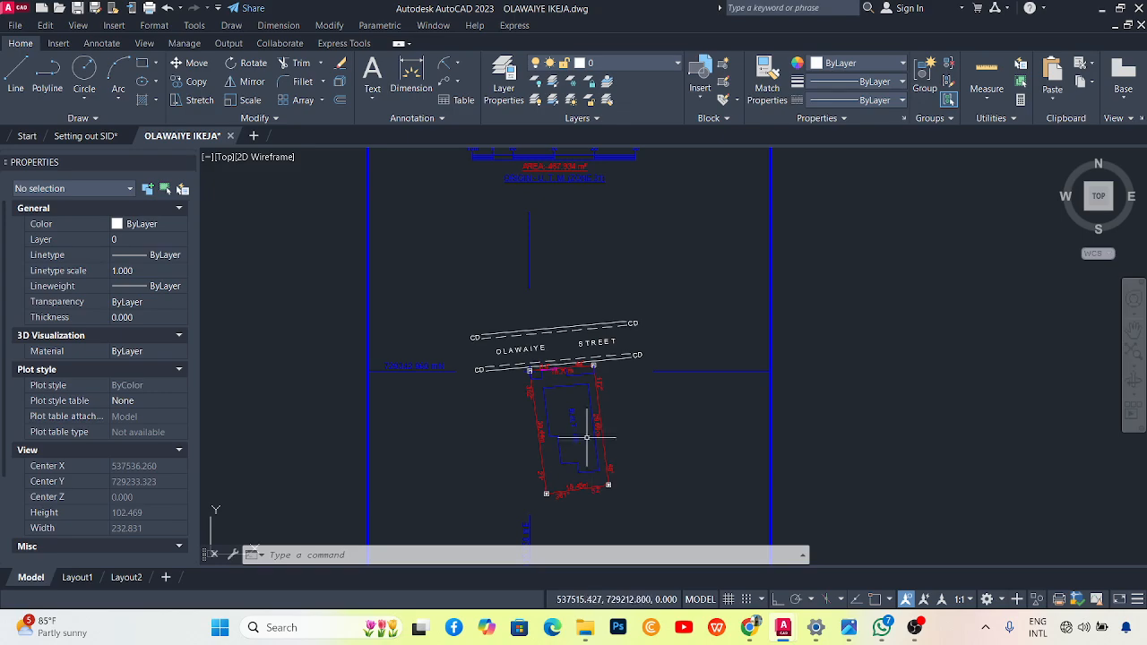
Cancel the Line and Polyline tools, then start PLINE with the PL alias.
left_click(15, 76)
key("Escape")
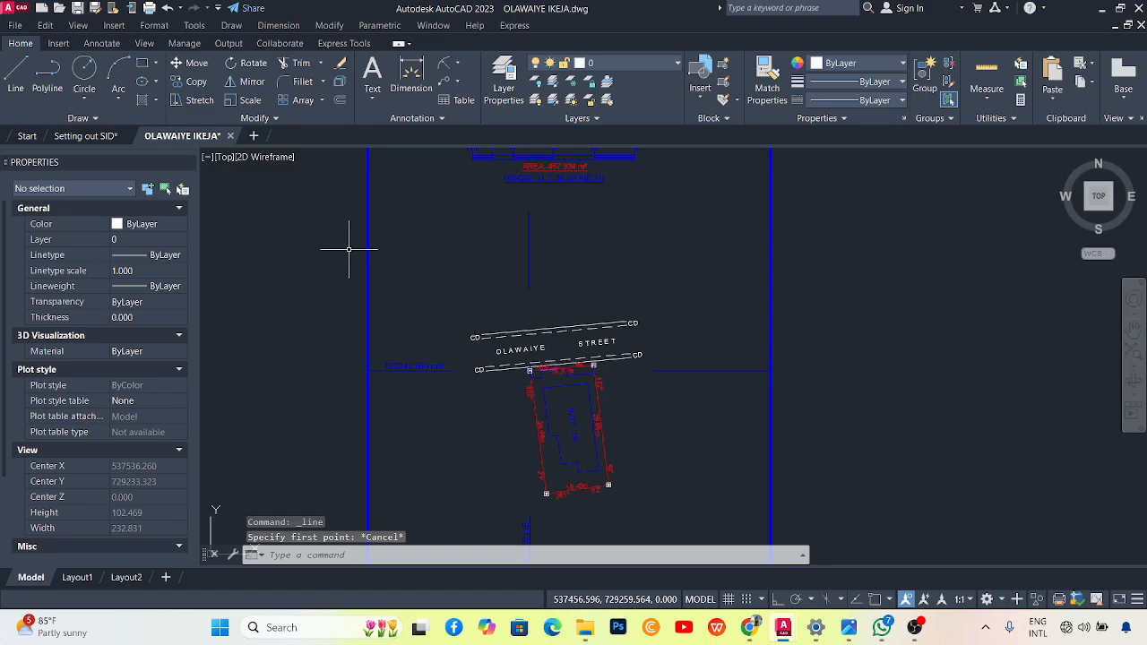
left_click(46, 79)
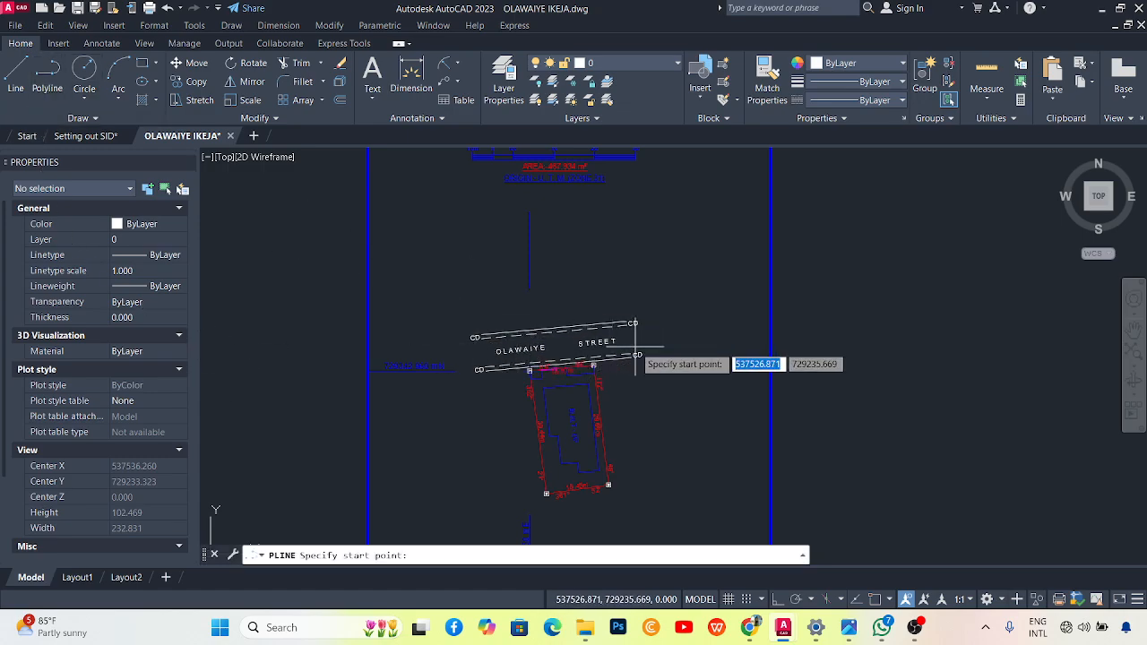
key("Escape")
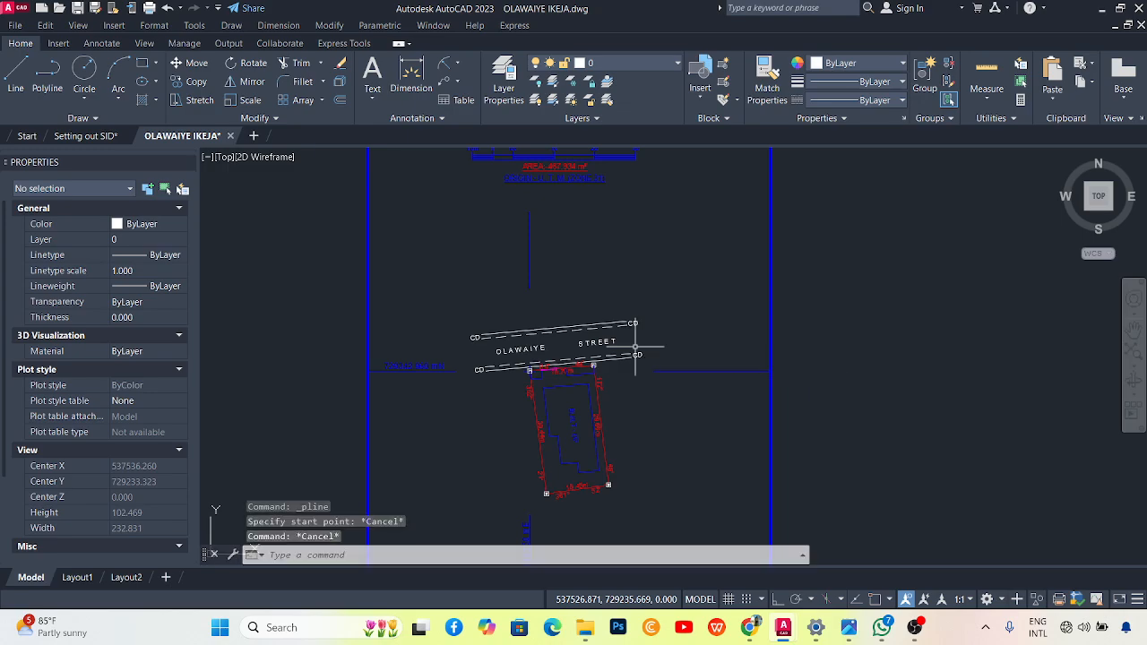
type("PL")
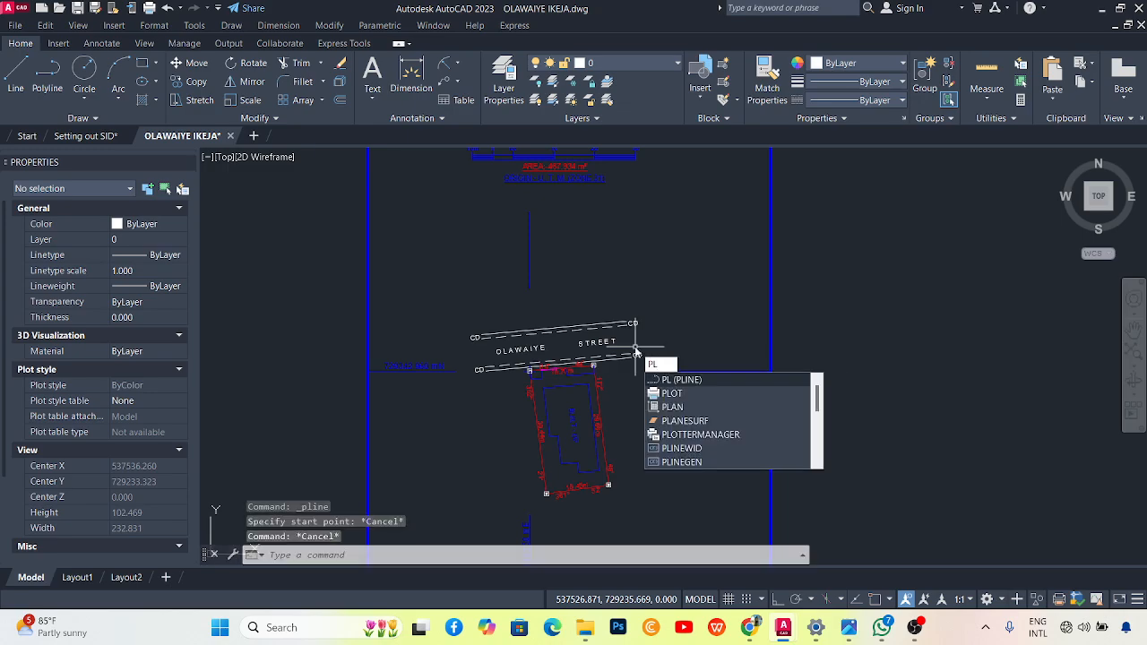
key("Return")
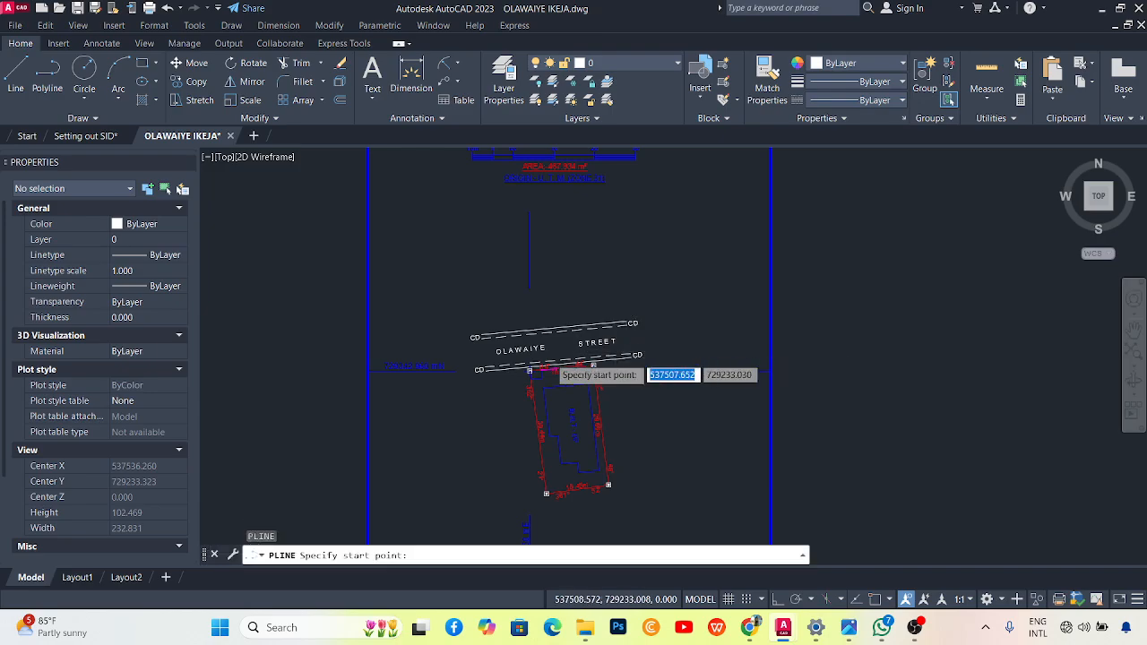
scroll(622, 367, "down", 5)
scroll(637, 371, "up", 3)
scroll(602, 400, "up", 2)
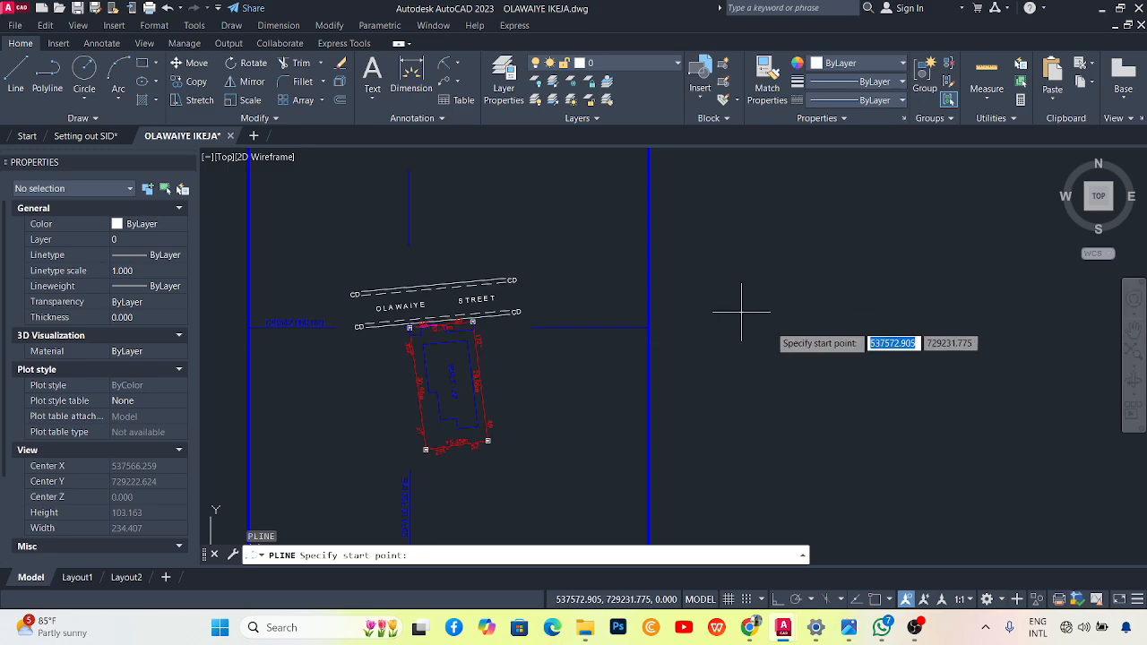
left_click(777, 291)
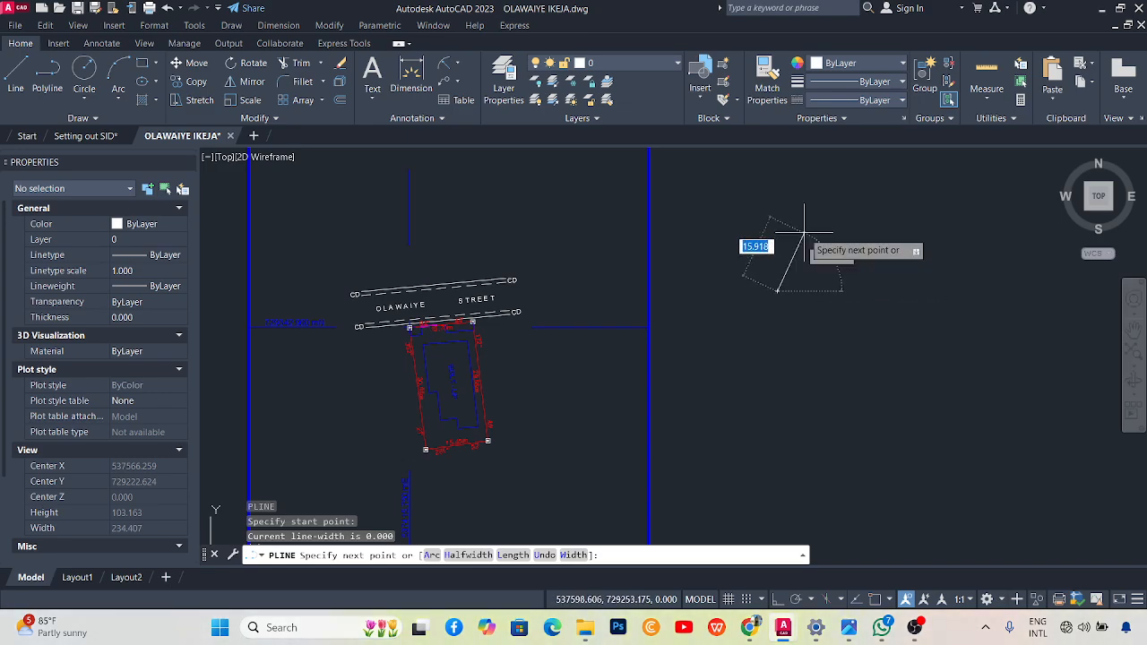
scroll(465, 318, "up", 5)
scroll(465, 318, "down", 3)
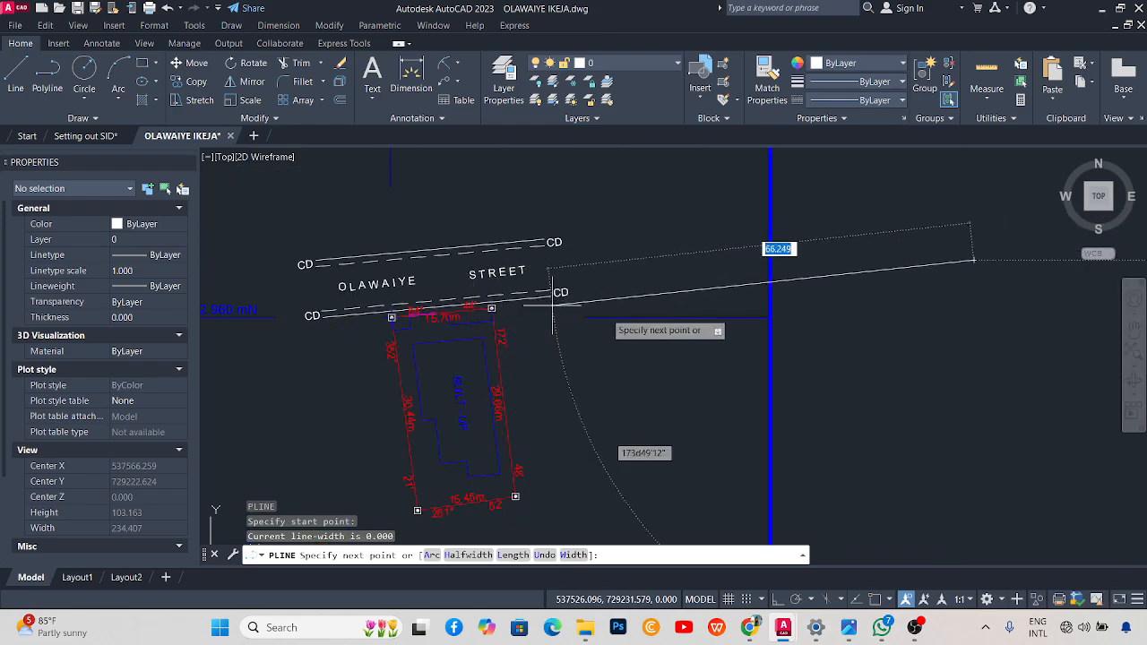
scroll(934, 230, "down", 3)
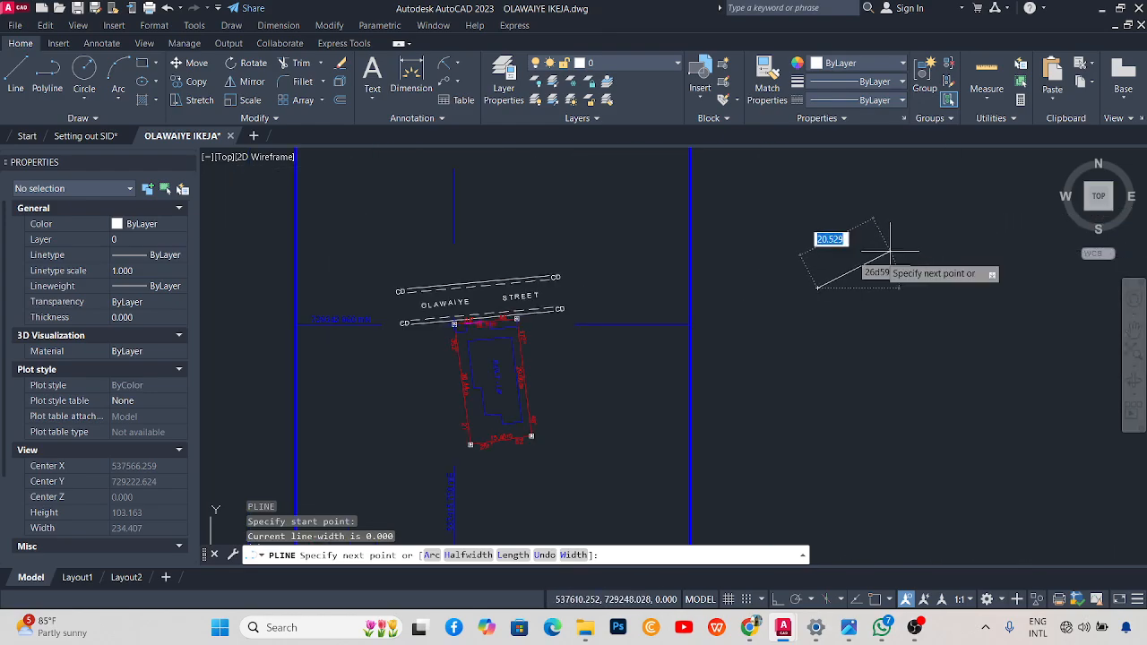
scroll(873, 261, "up", 2)
scroll(470, 337, "down", 2)
scroll(306, 385, "up", 2)
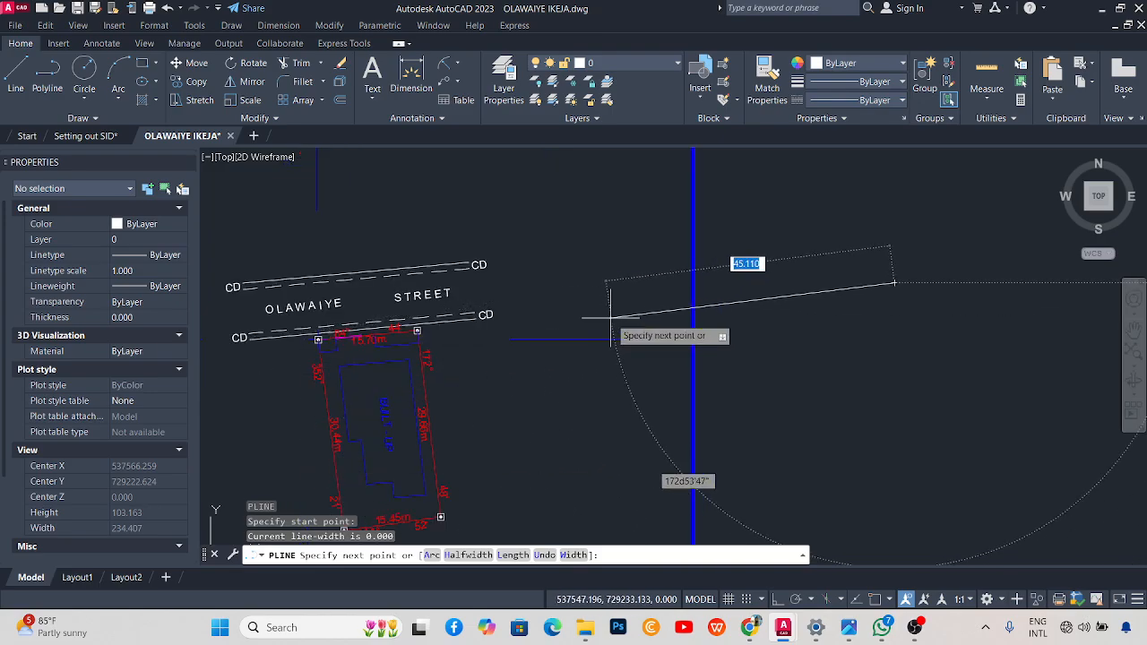
scroll(923, 284, "up", 2)
scroll(879, 284, "down", 3)
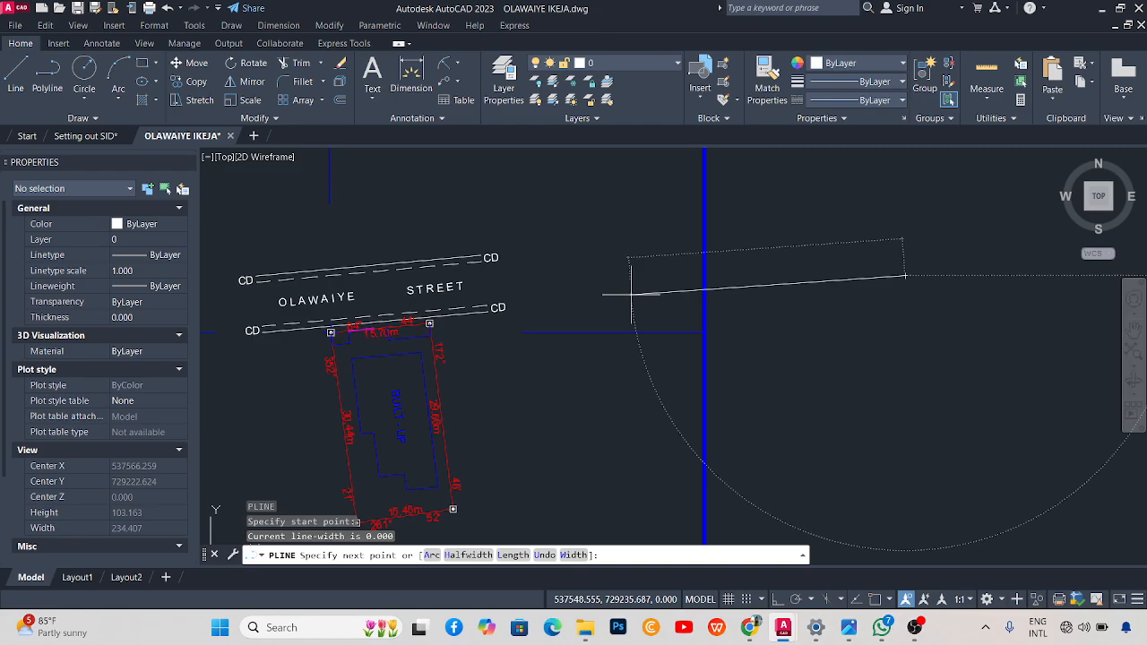
Turn Ortho mode off with F8.
key("F8")
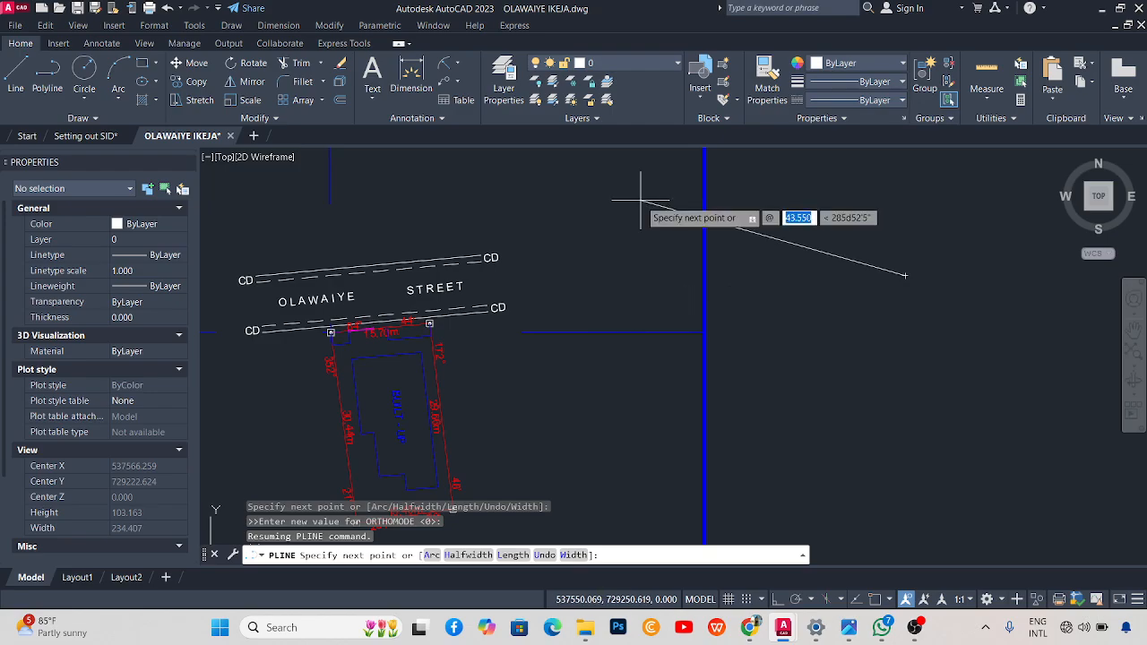
scroll(313, 334, "up", 8)
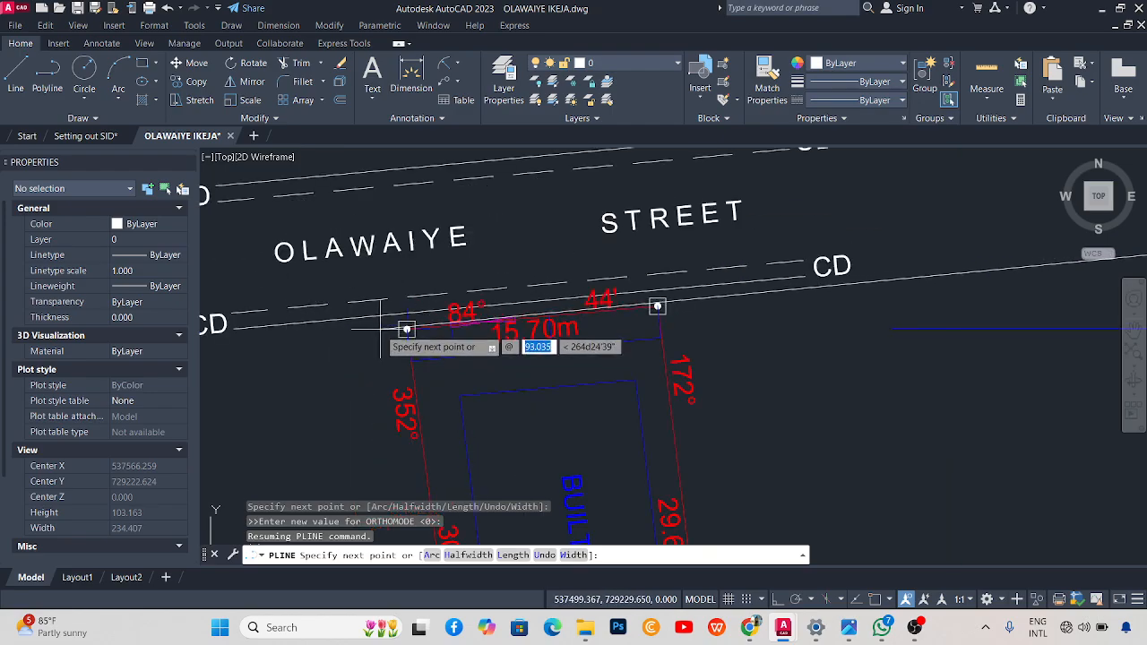
scroll(434, 328, "up", 3)
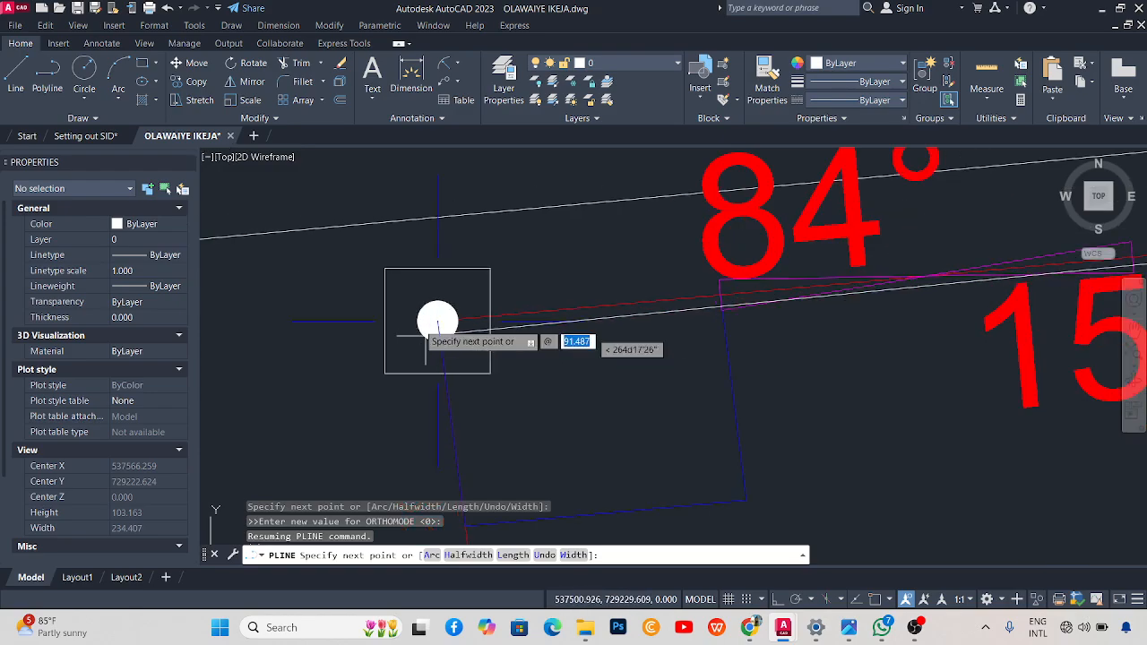
scroll(432, 328, "down", 3)
scroll(421, 324, "down", 4)
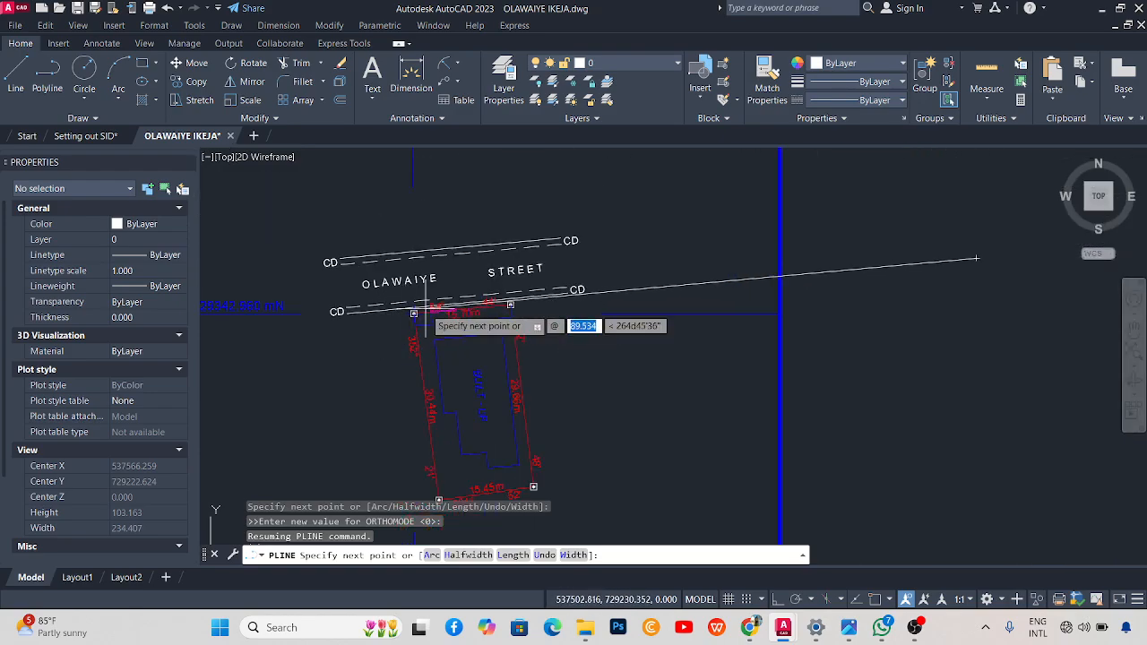
scroll(373, 325, "up", 3)
scroll(346, 330, "up", 3)
scroll(405, 319, "down", 3)
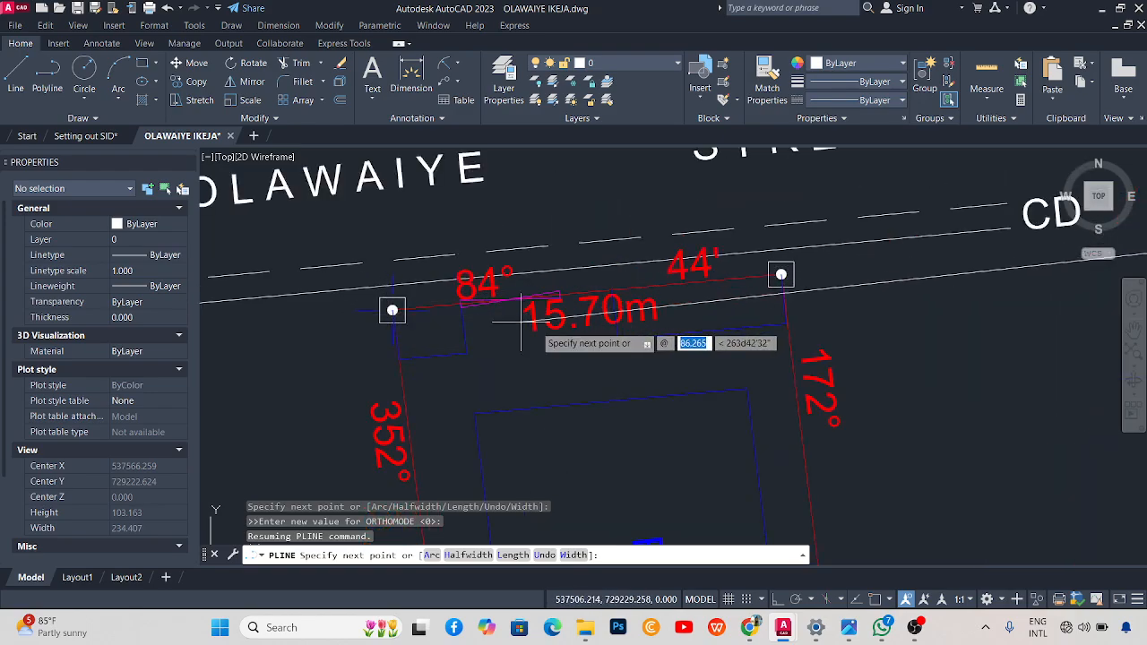
scroll(538, 296, "down", 4)
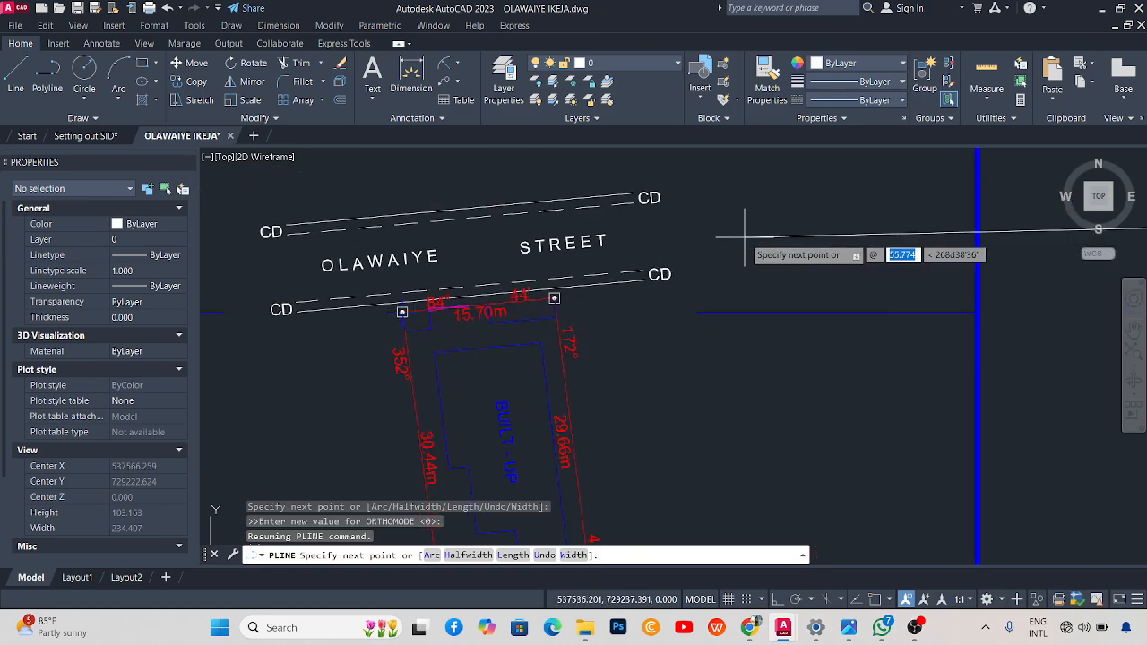
Draw the first polyline side, 15.70 m at 84°44'.
type("15.7")
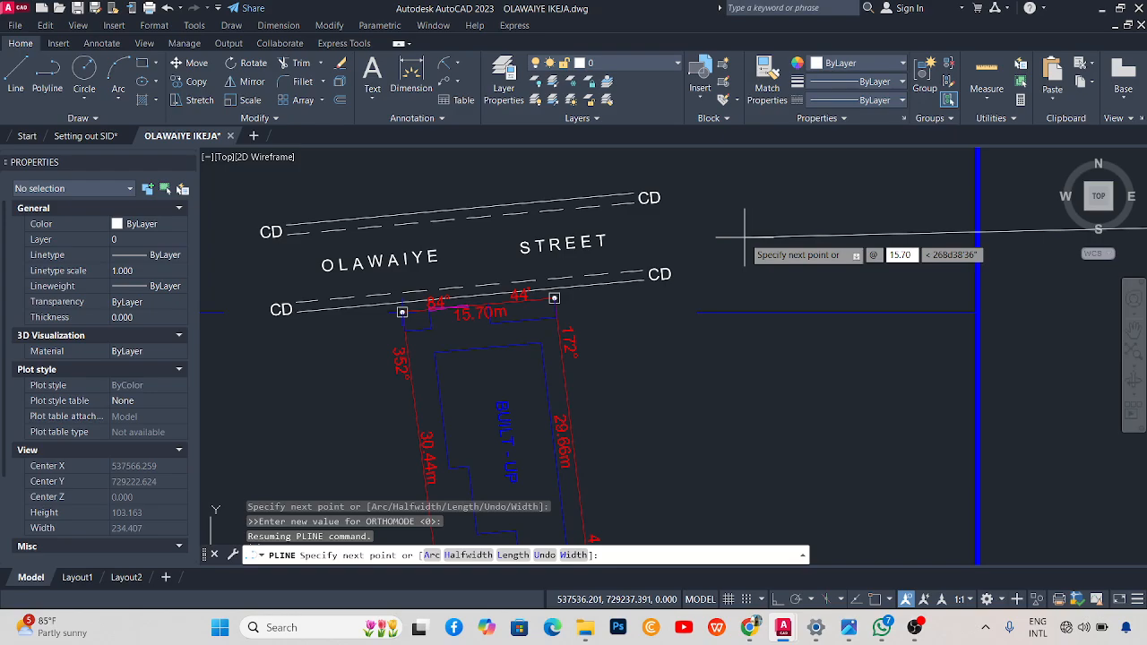
key("Tab")
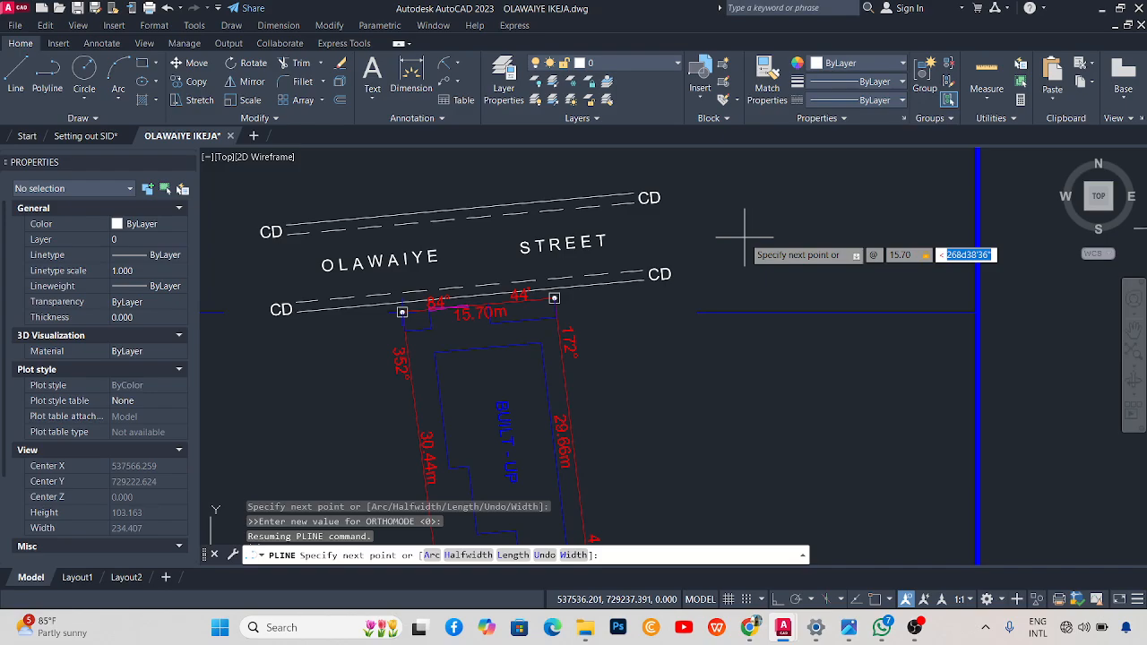
type("84d")
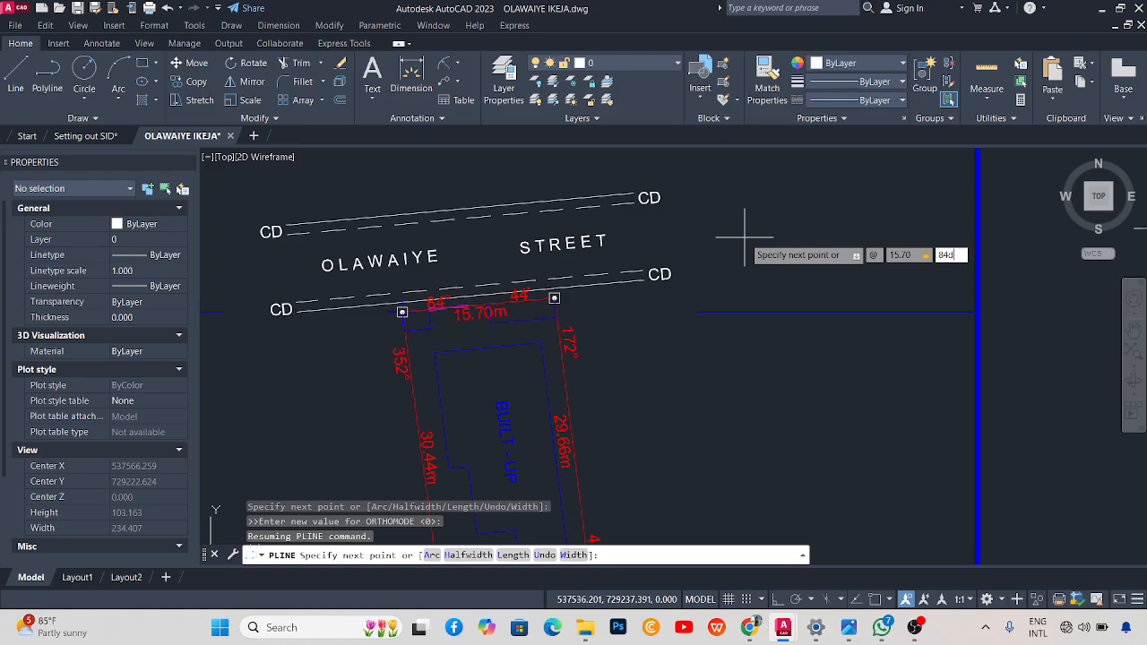
type("44'")
key("Return")
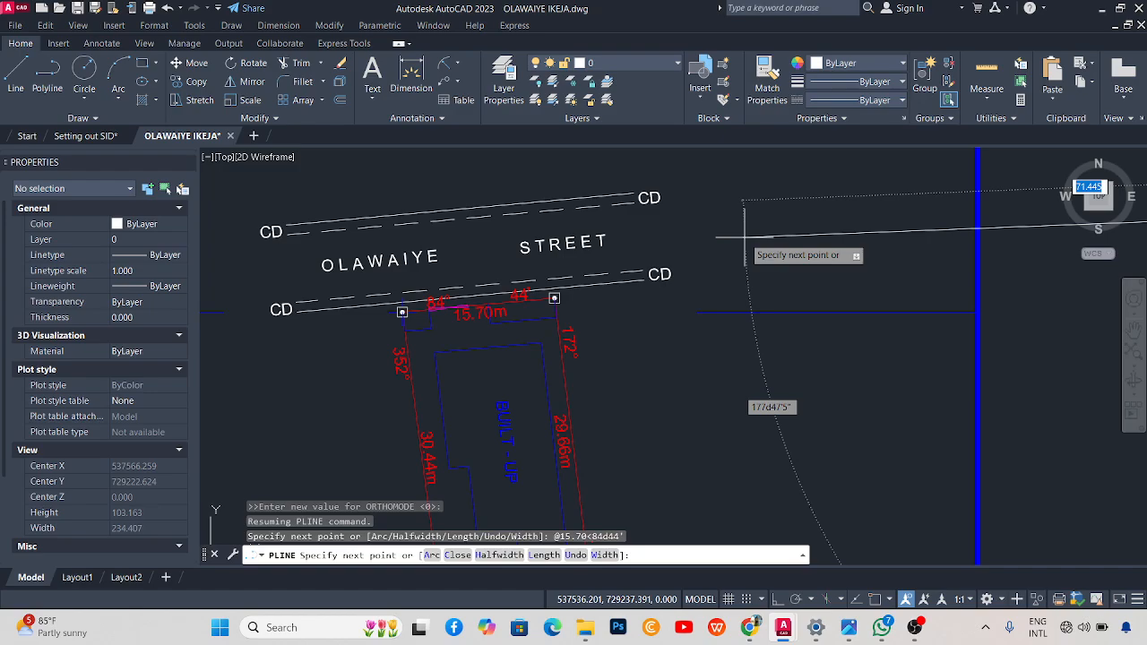
scroll(534, 255, "down", 5)
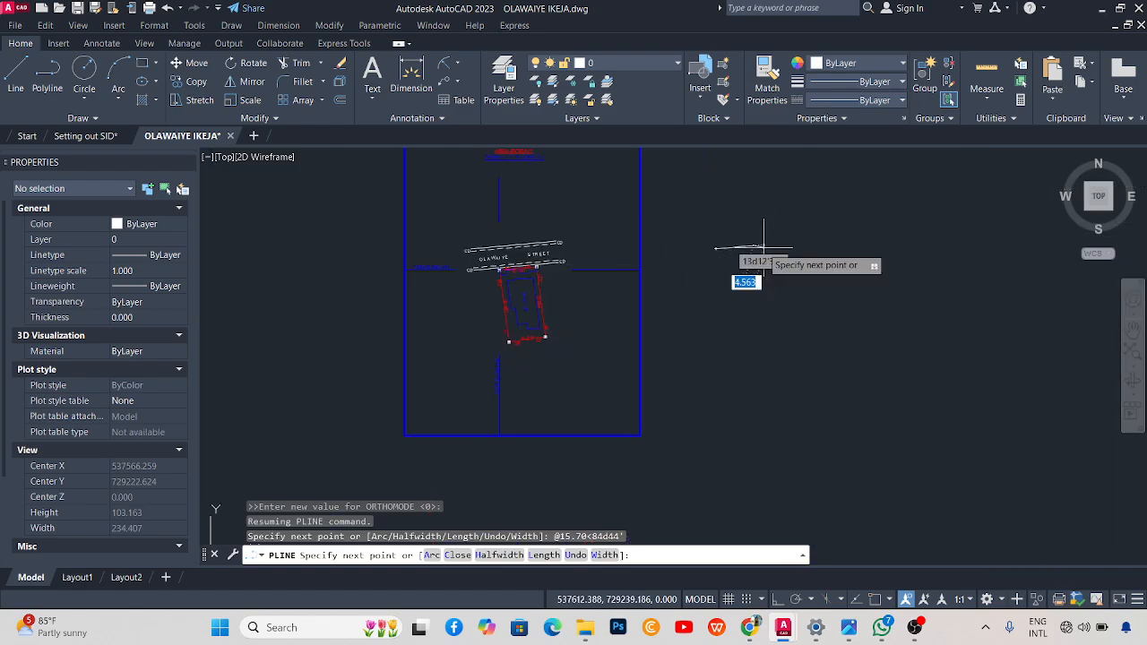
scroll(730, 215, "up", 2)
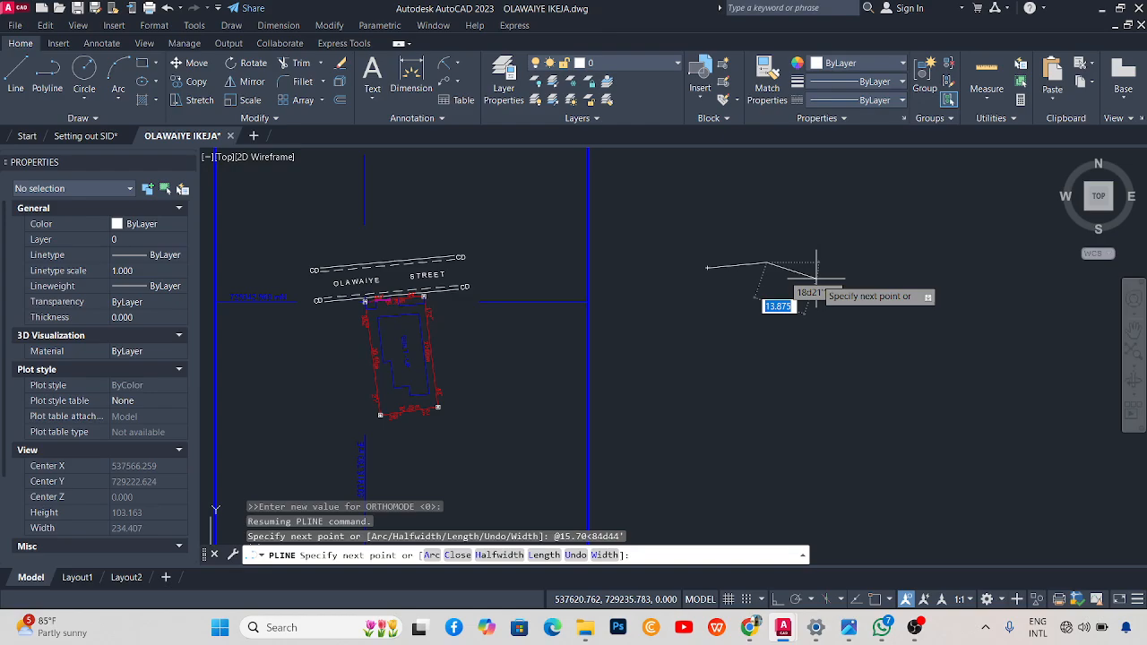
scroll(802, 270, "down", 2)
scroll(609, 300, "up", 4)
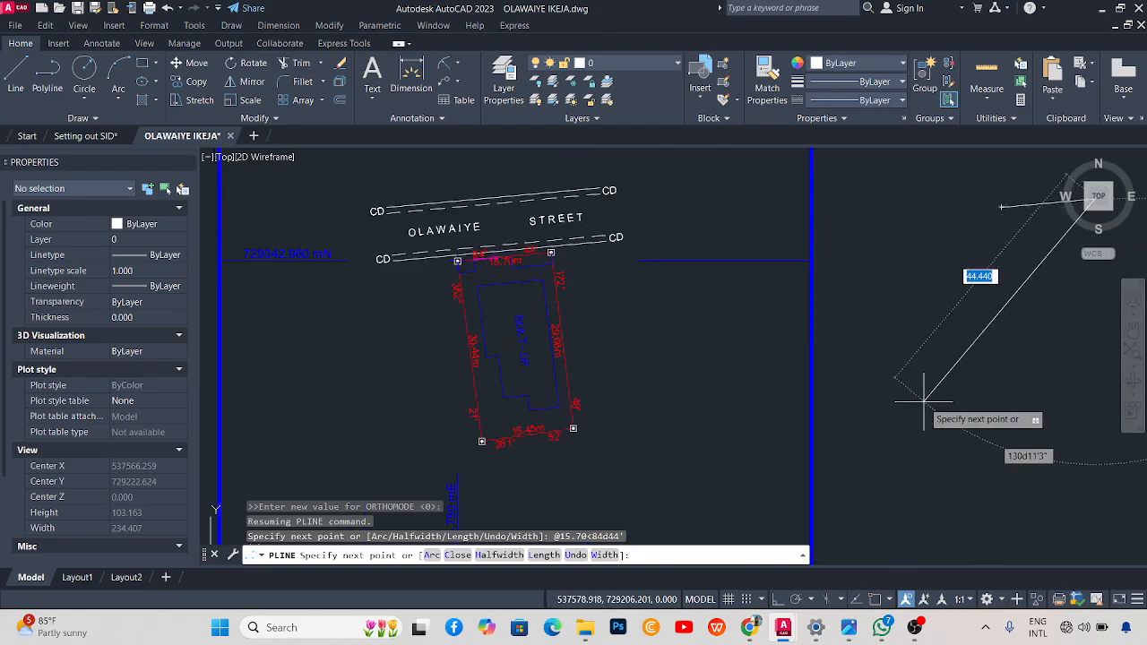
type("@")
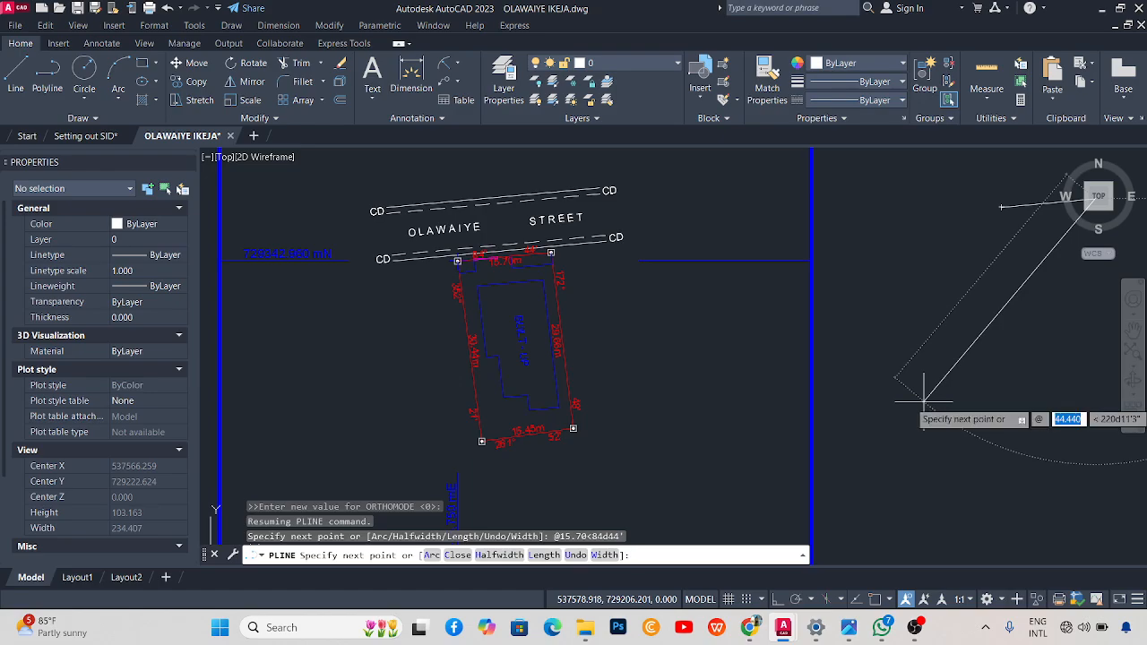
type("29.")
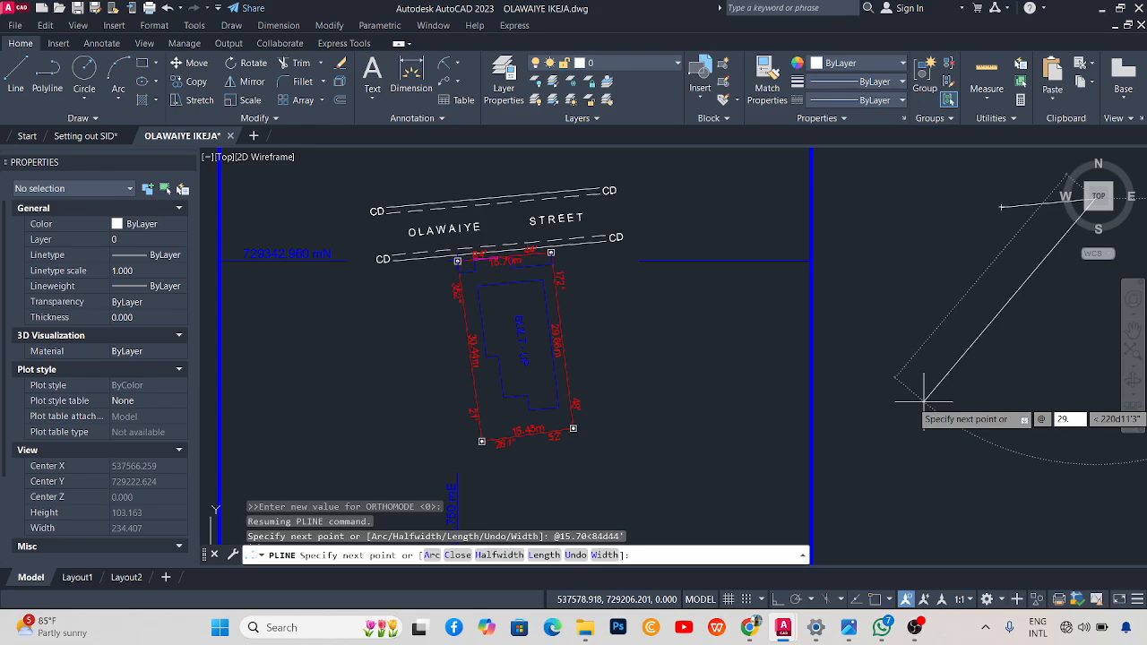
type("66")
key("Tab")
type("172d")
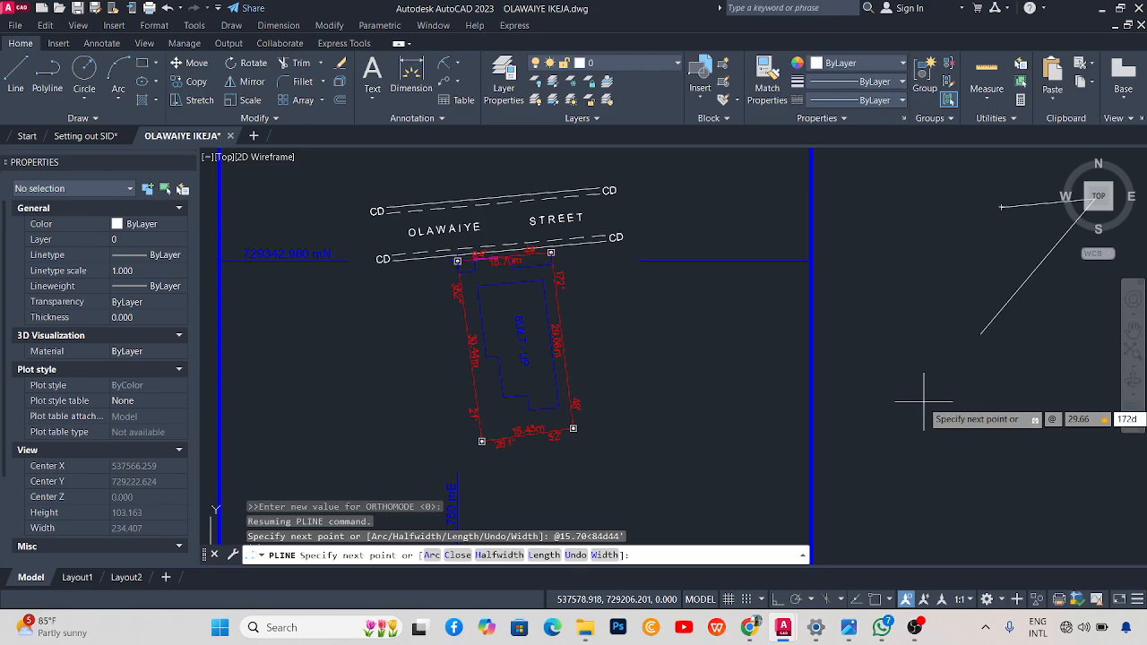
type("48")
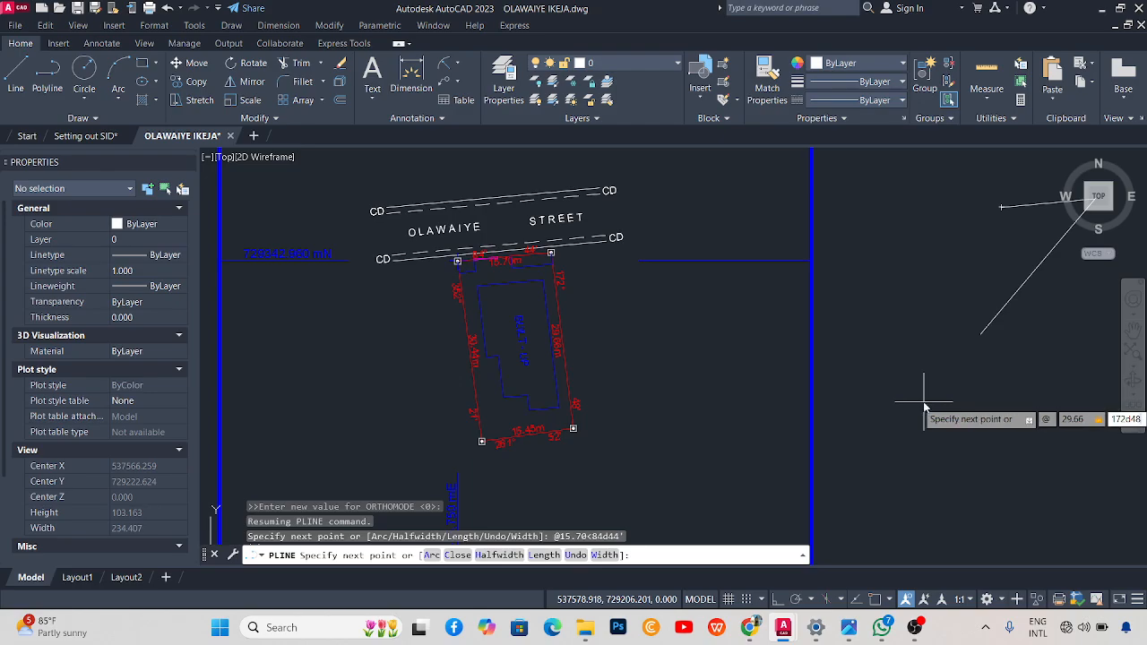
type("'")
key("Return")
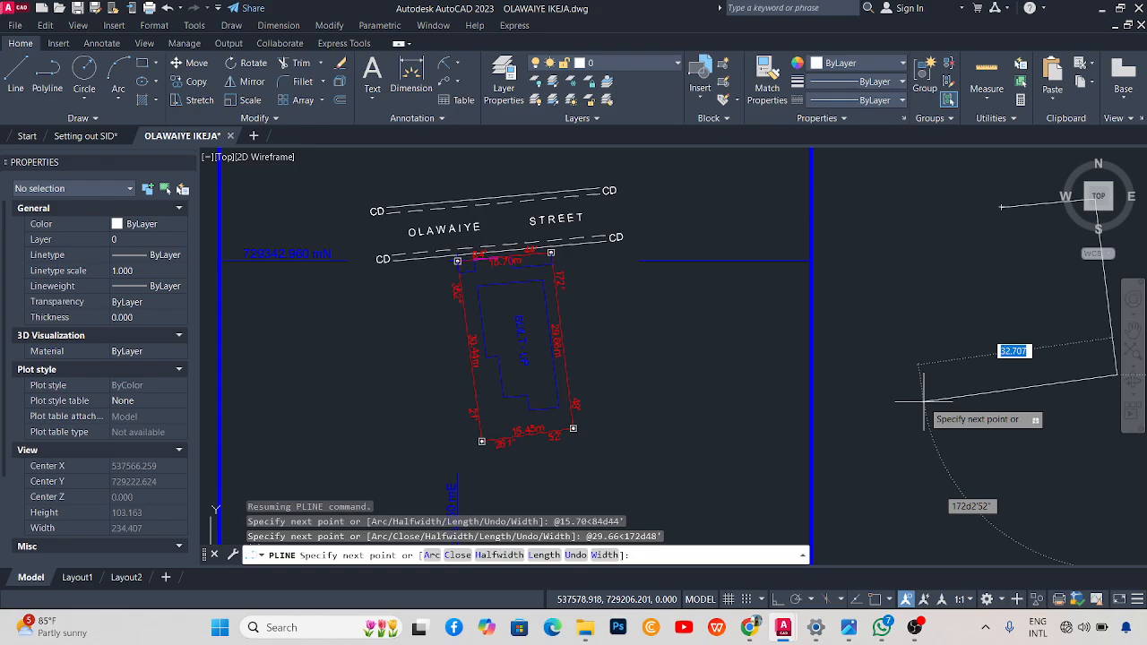
Pan the view and enter 15.45 m as the third side's length.
middle_click_drag(1106, 304, 986, 309)
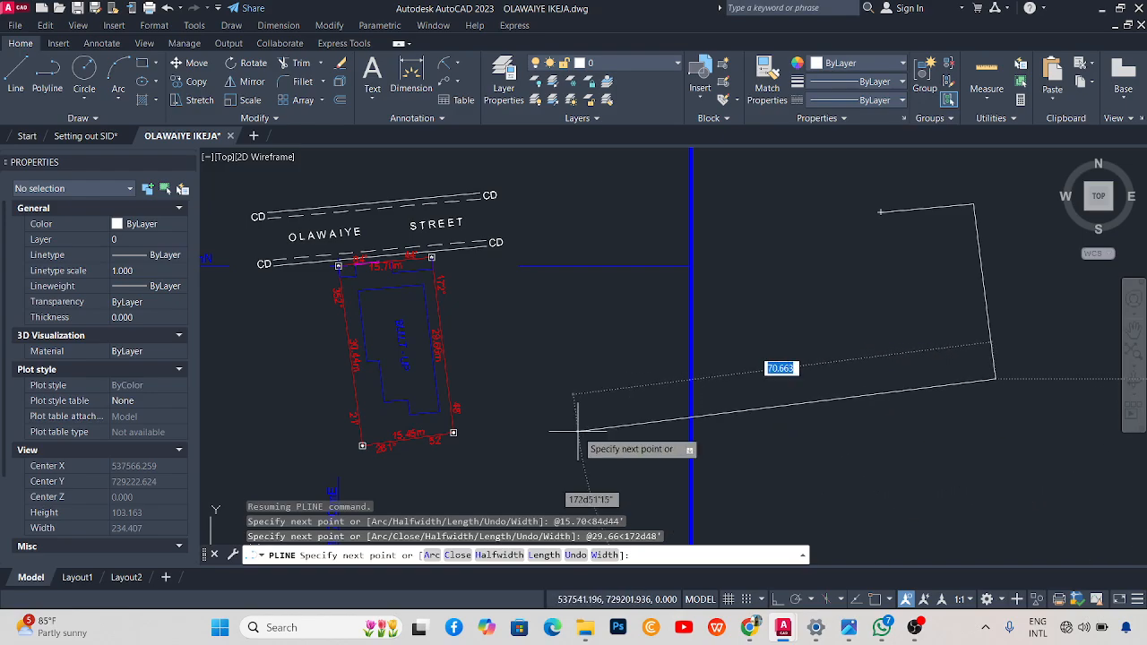
type("@")
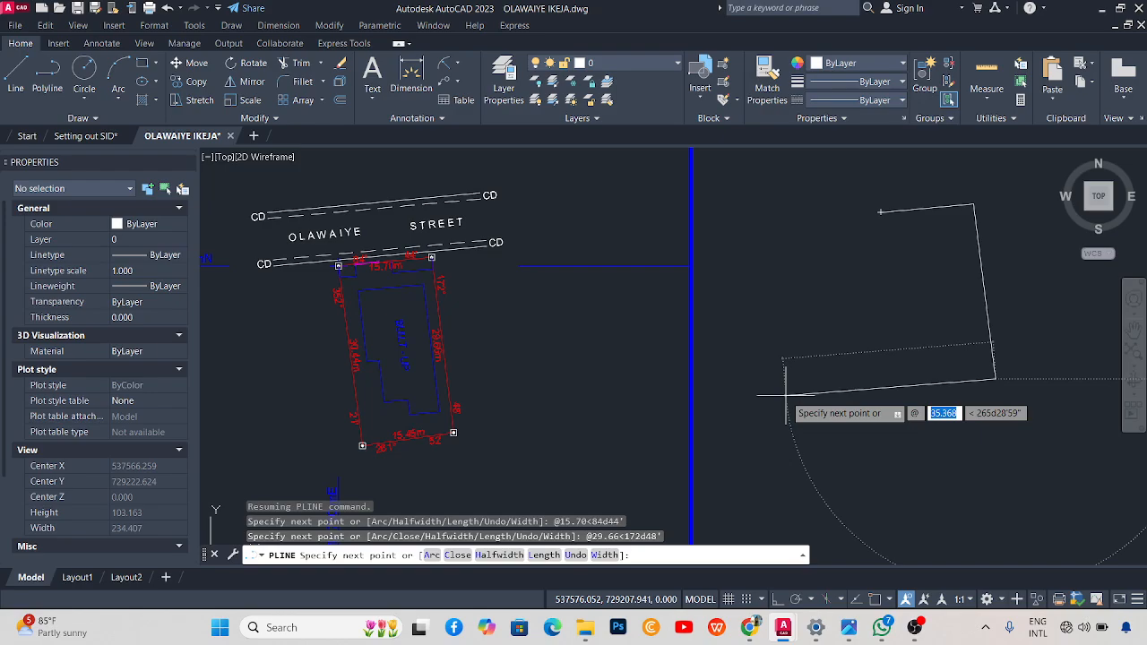
type("15")
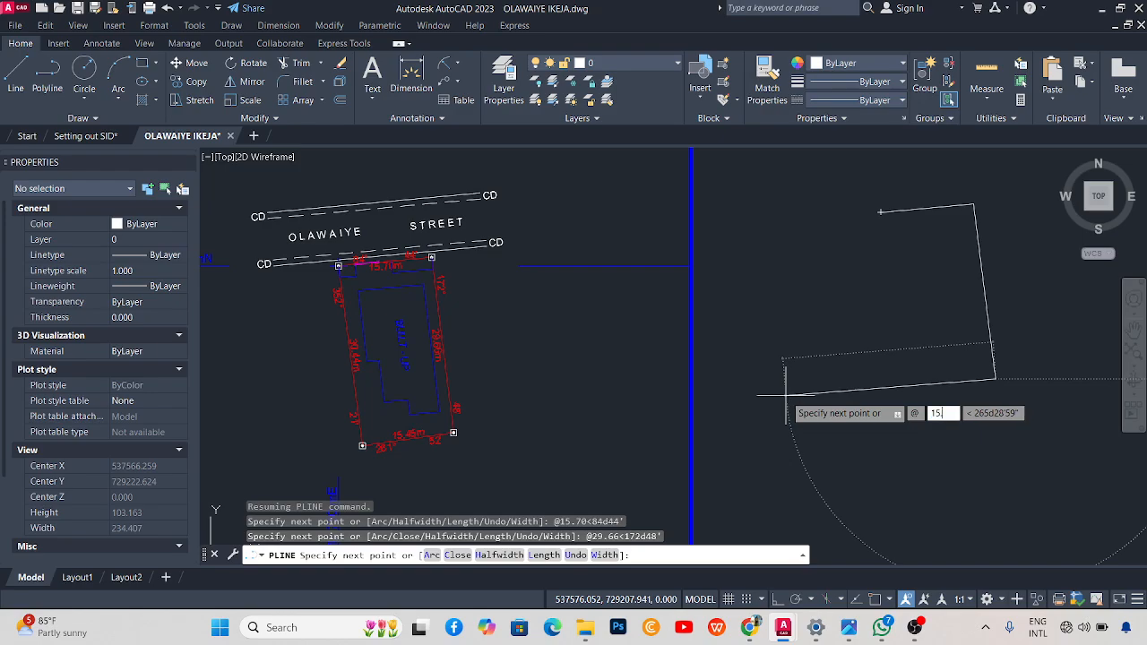
type(".45")
key("Tab")
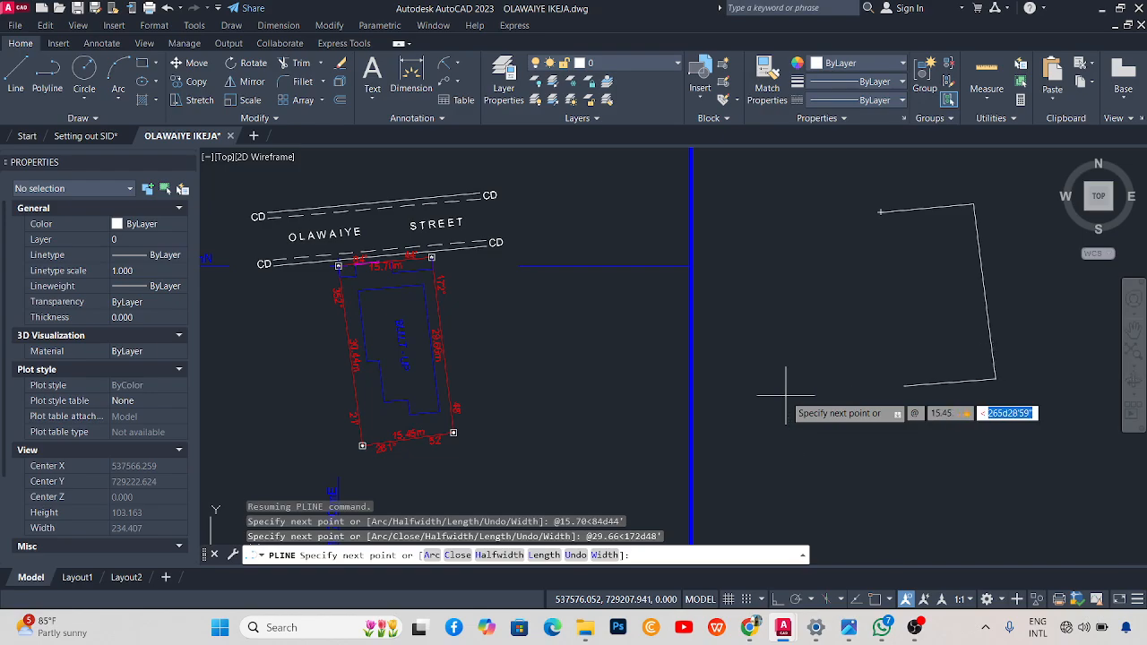
Finish the third side at 261°52', correcting a mistyped 162d angle.
type("1")
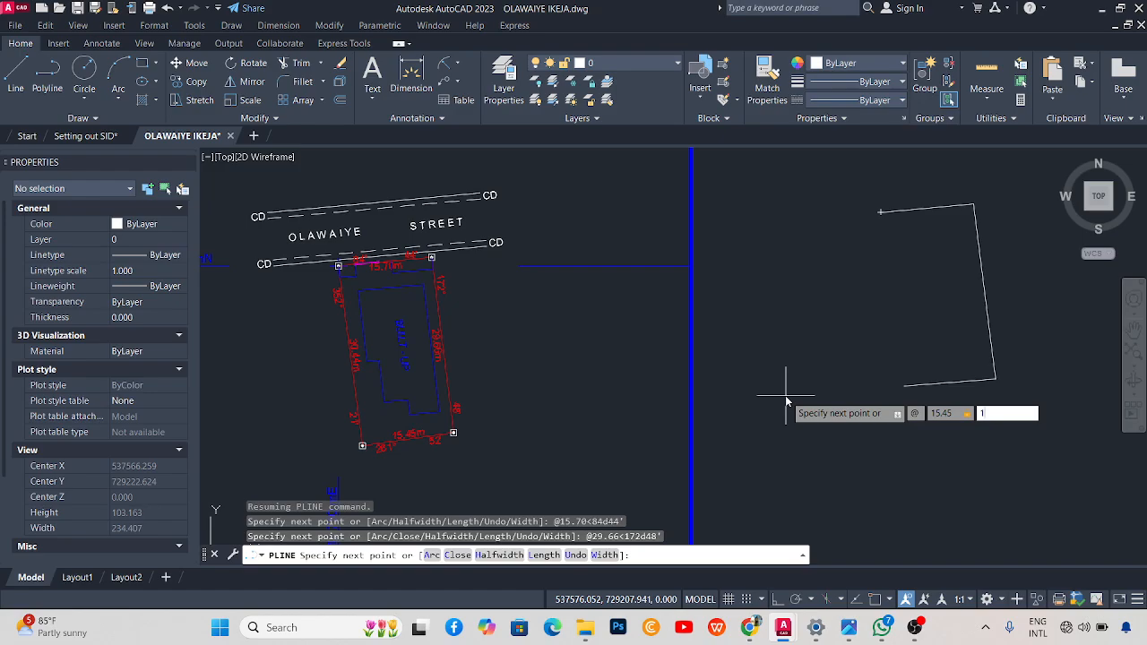
type("62d")
key("BackSpace")
key("BackSpace")
key("BackSpace")
key("BackSpace")
type("261d52")
key("Return")
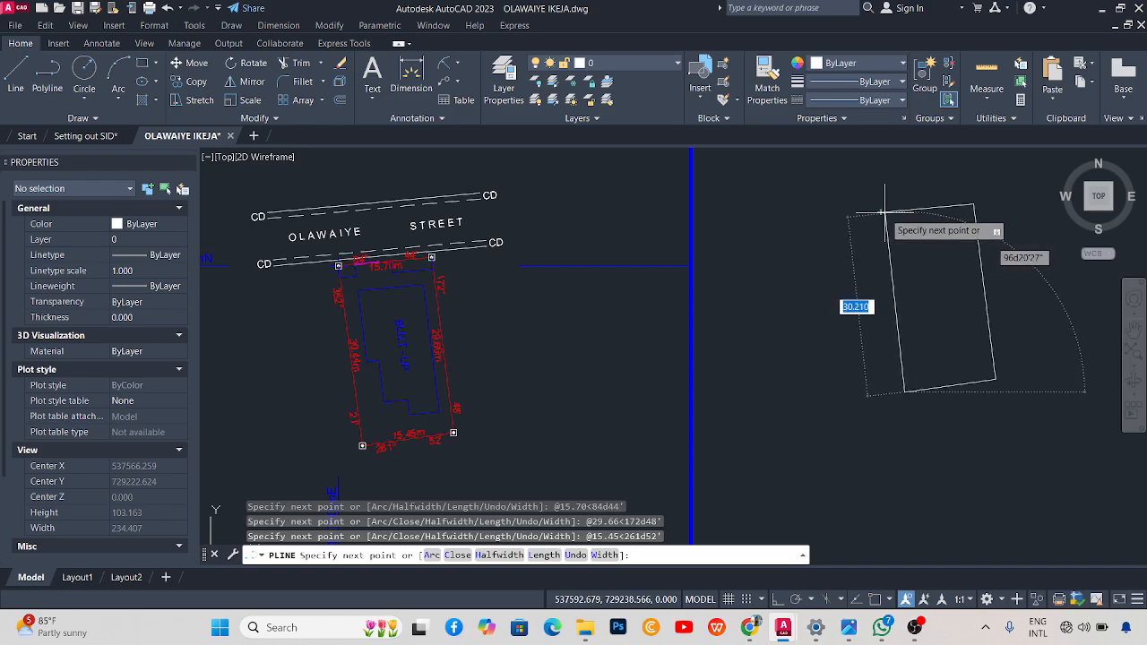
Turn on object snap, draw the closing 30.44 m side at 352°21', and end the polyline.
key("F3")
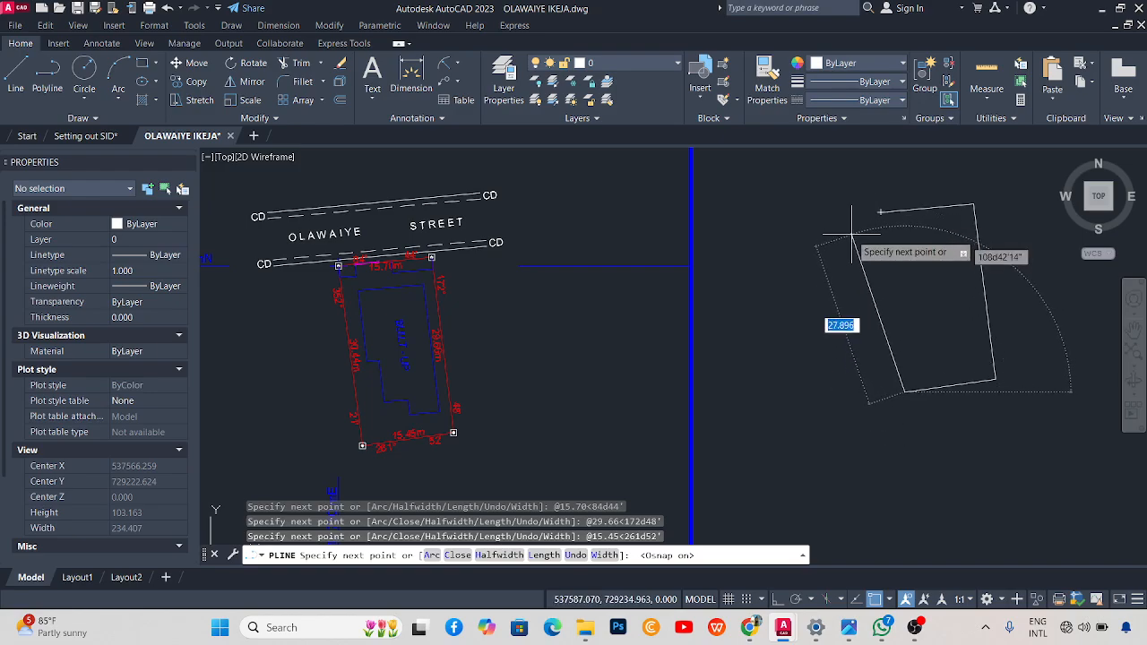
type("@")
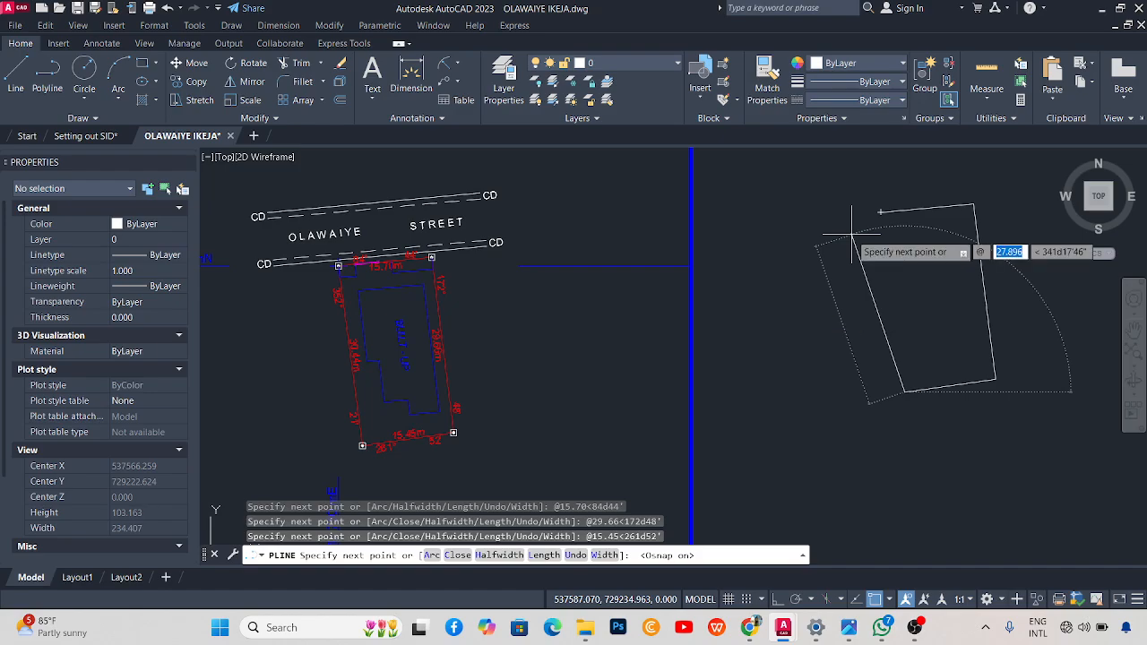
type("30")
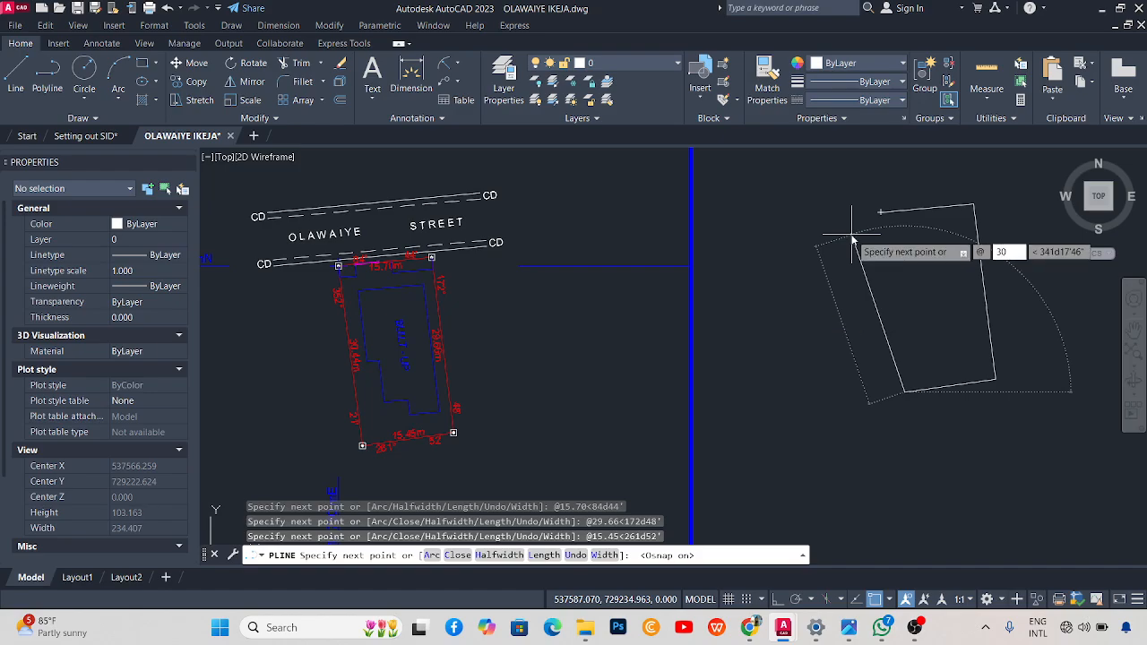
type(".44")
key("Tab")
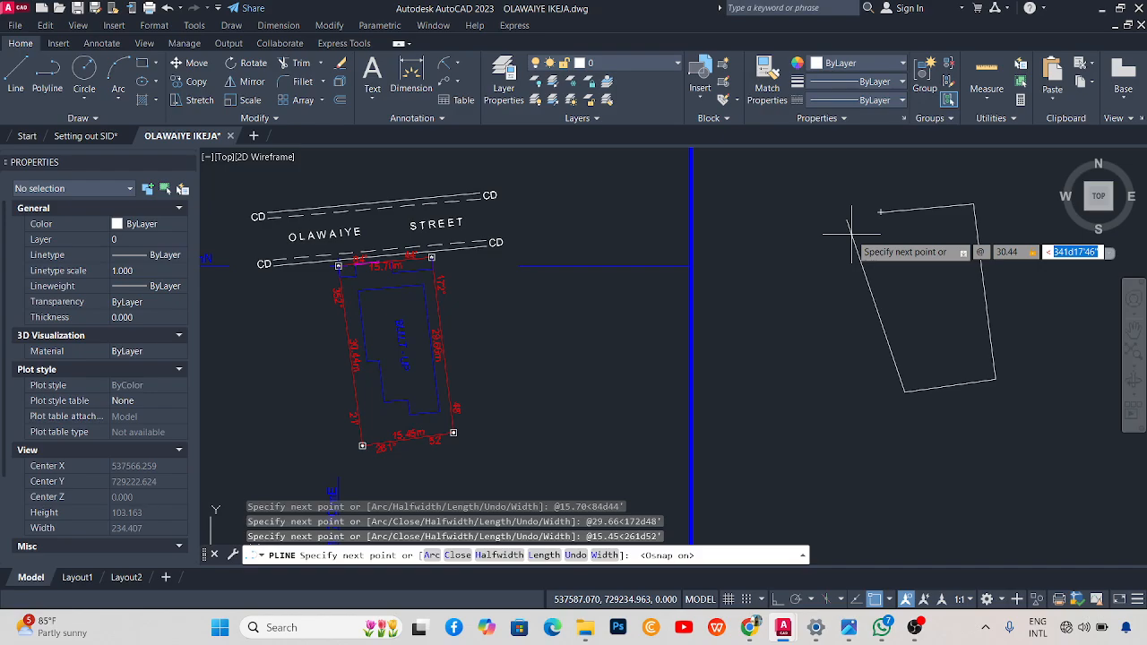
type("352")
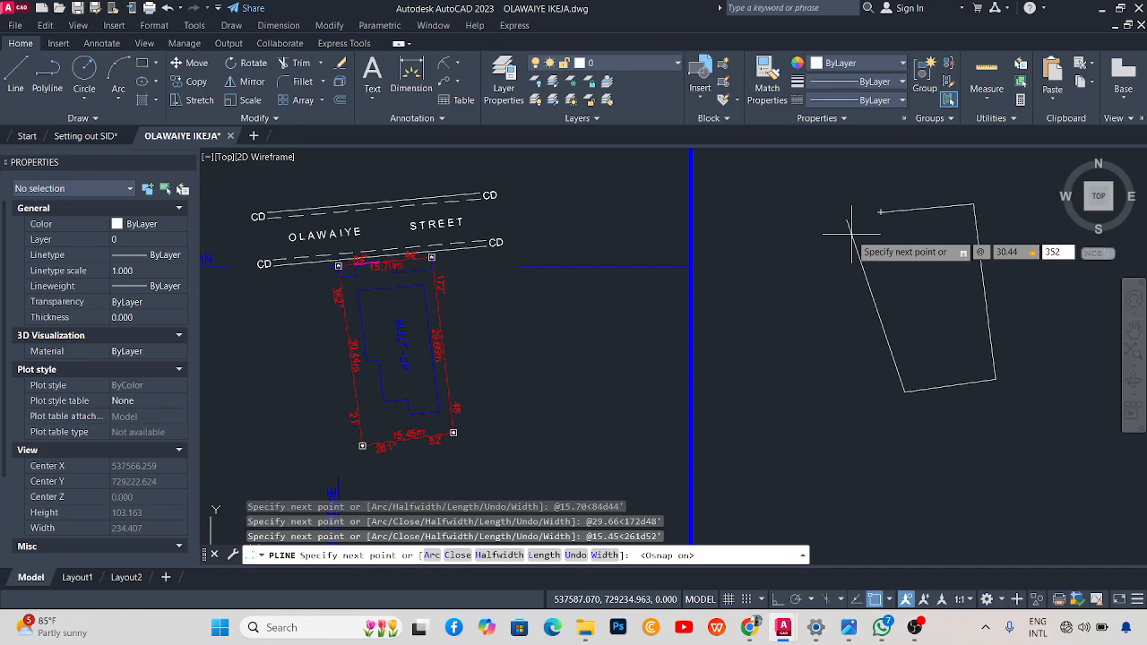
type("d21'")
key("Return")
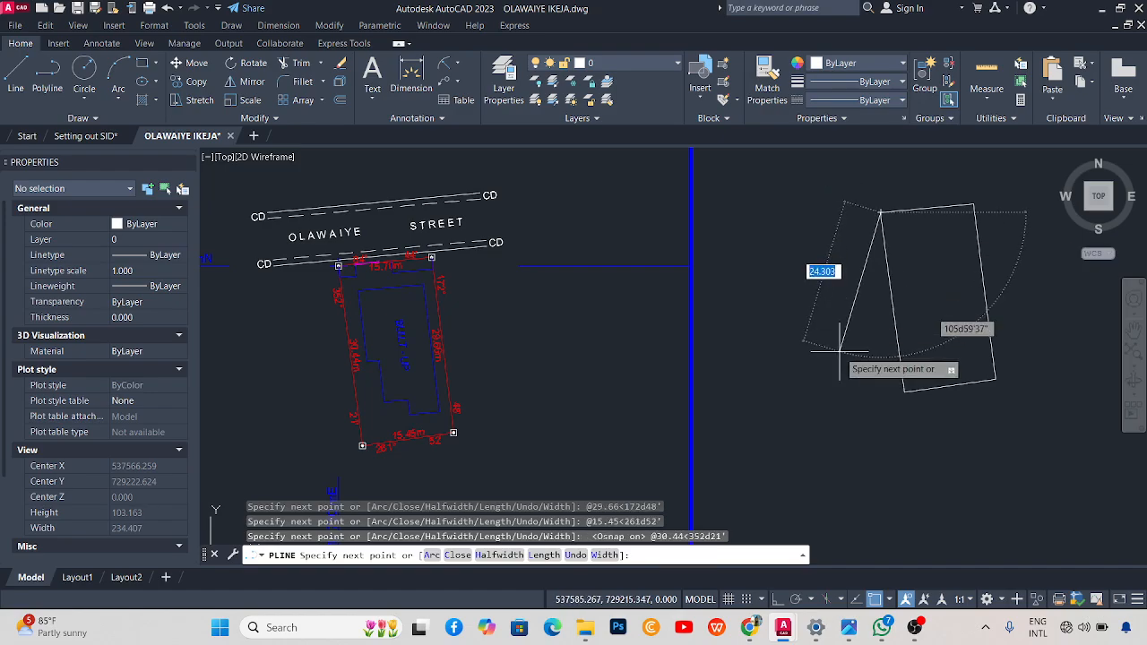
key("Escape")
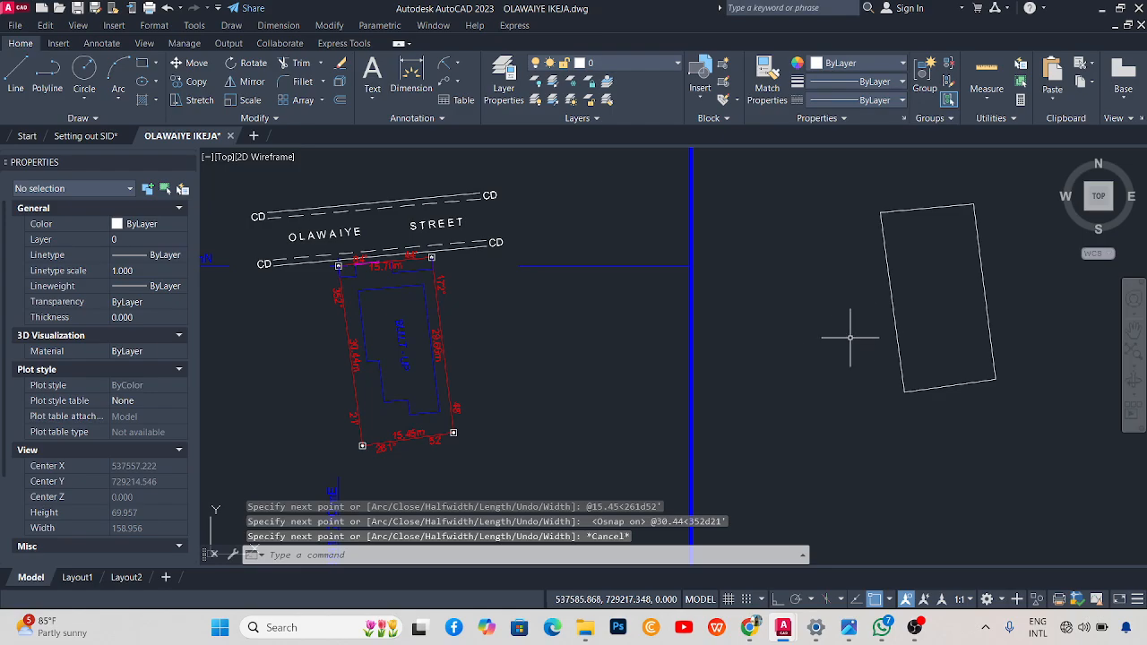
Window-select the four-sided outline beside the plot and erase it.
left_click(914, 284)
left_click(865, 325)
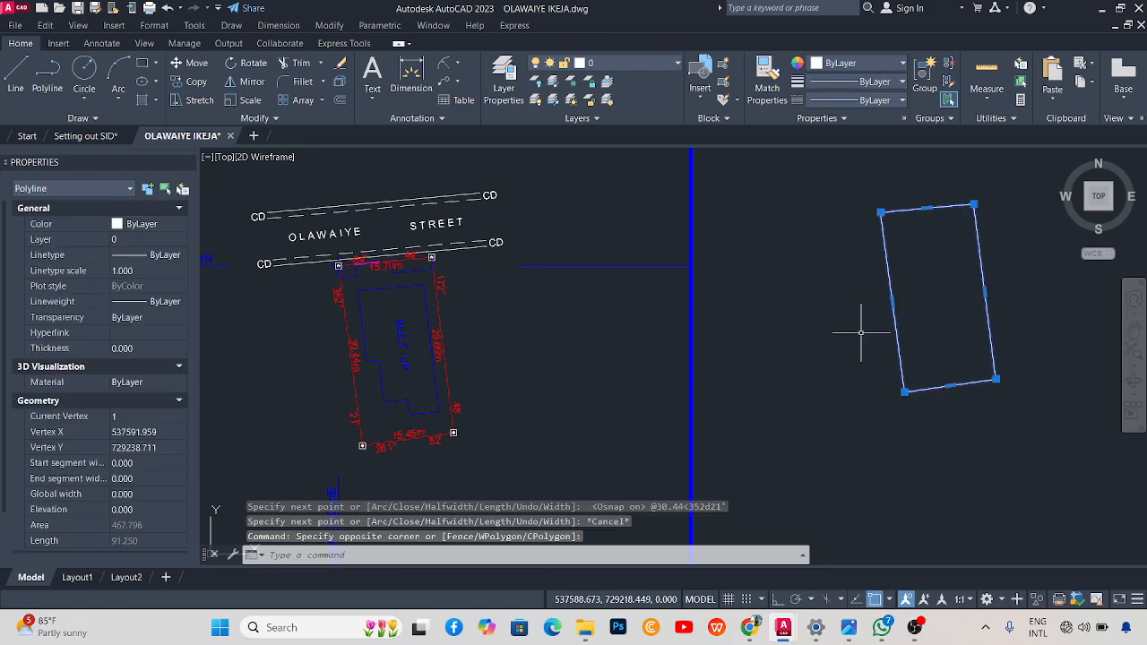
scroll(847, 282, "down", 3)
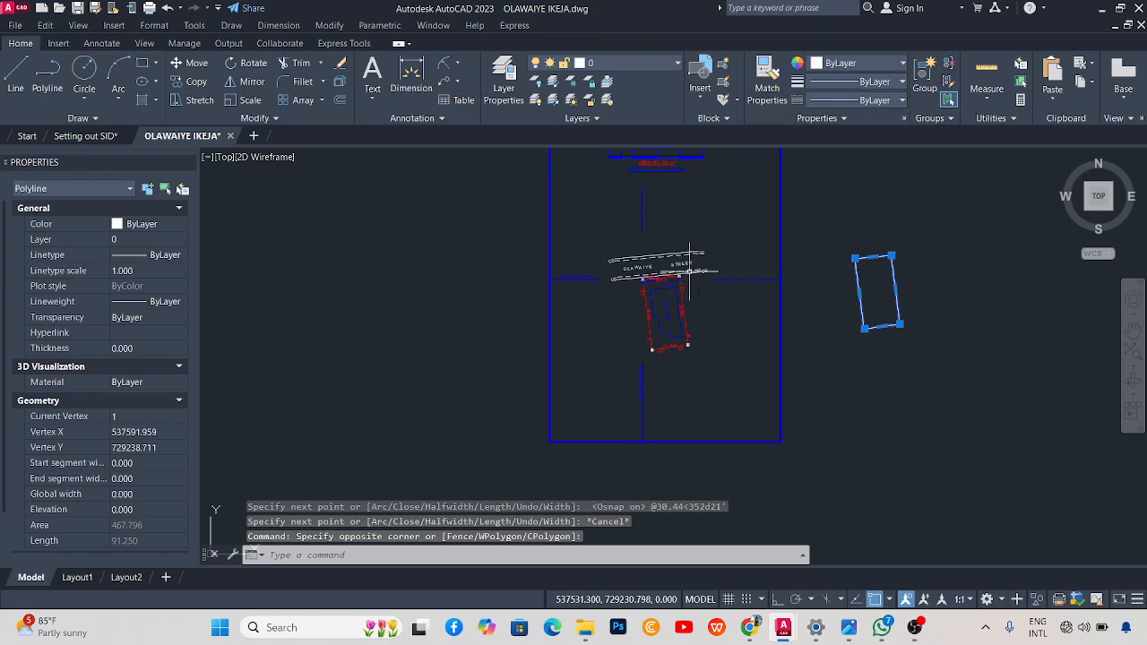
scroll(663, 278, "up", 3)
scroll(655, 285, "down", 2)
scroll(918, 282, "up", 2)
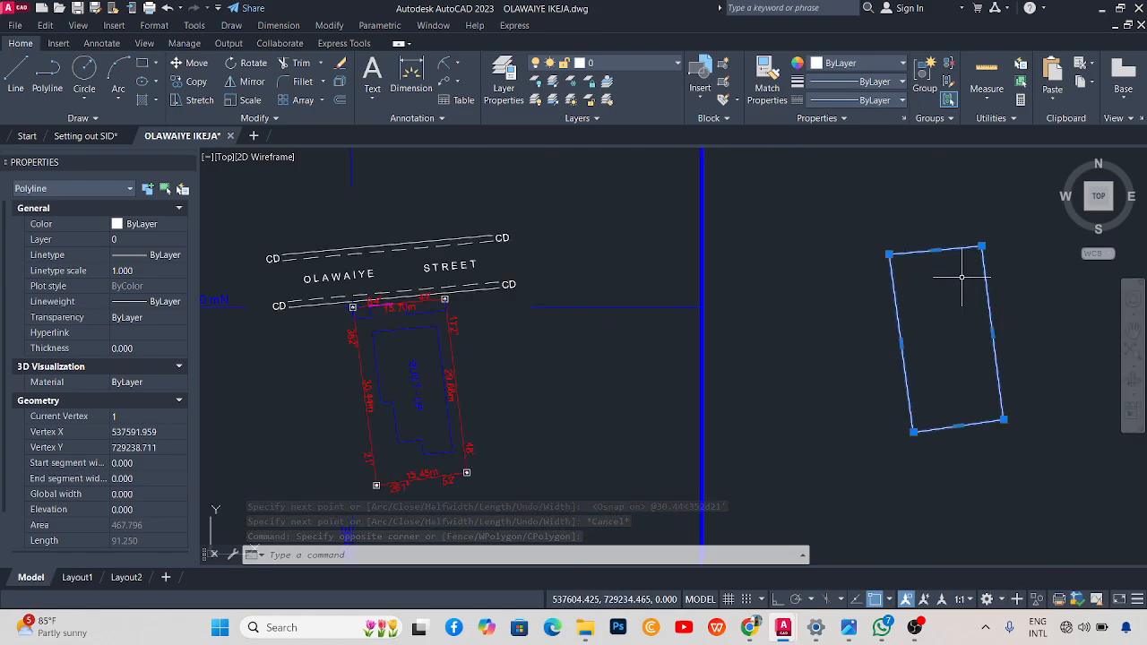
scroll(882, 289, "down", 4)
scroll(890, 289, "up", 2)
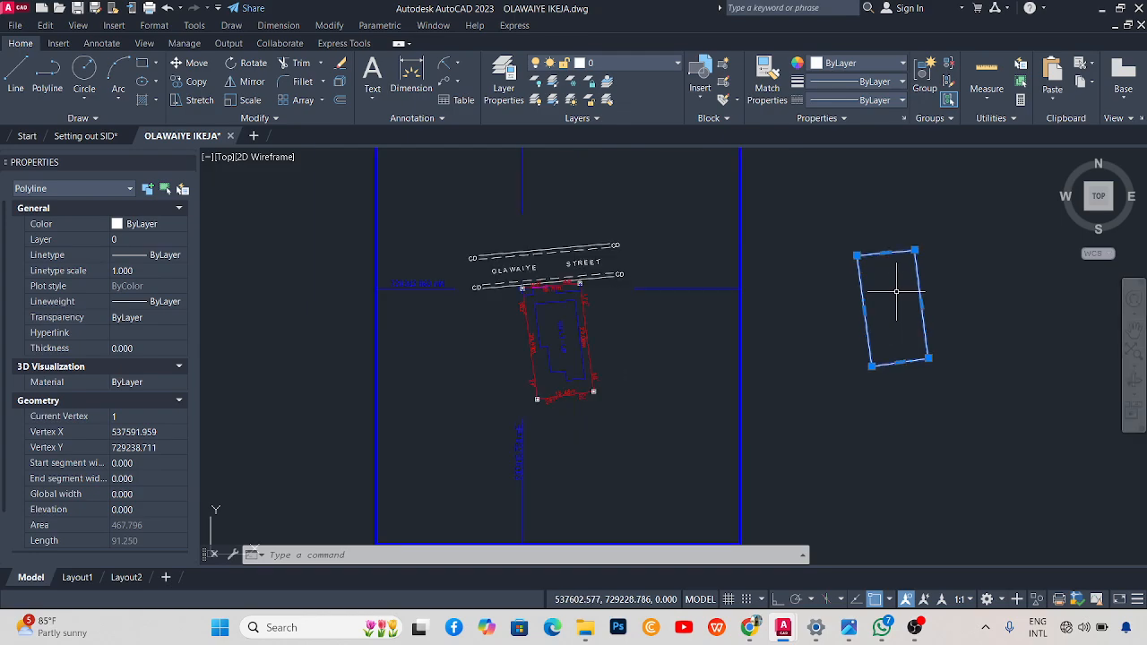
scroll(462, 296, "up", 2)
scroll(506, 314, "down", 4)
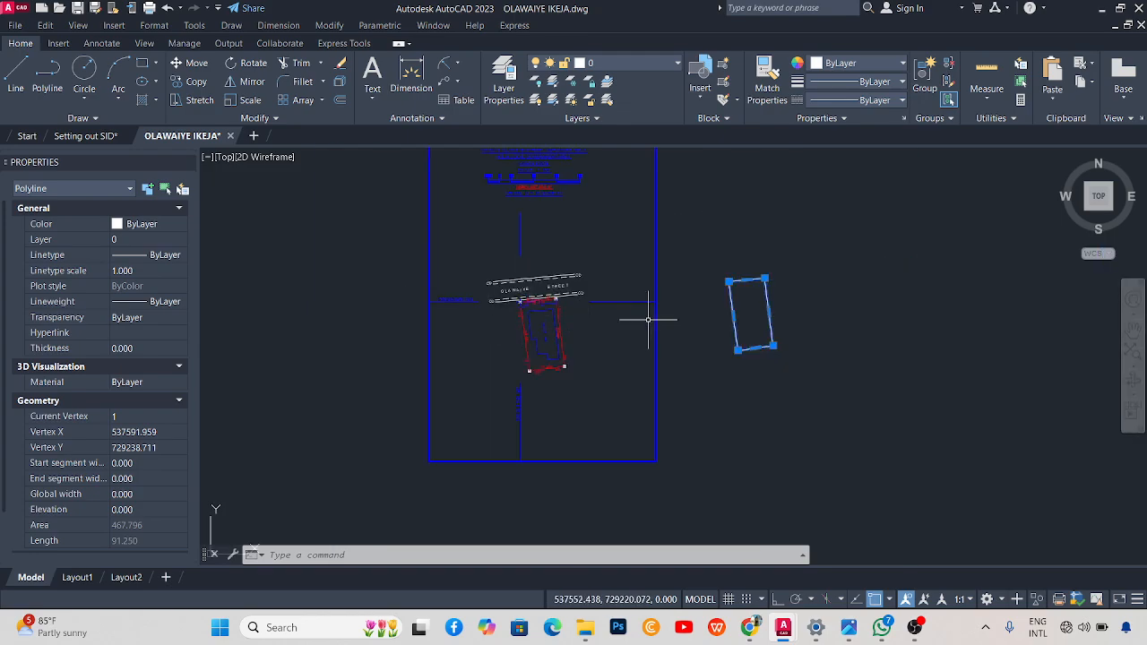
scroll(751, 302, "up", 2)
key("Delete")
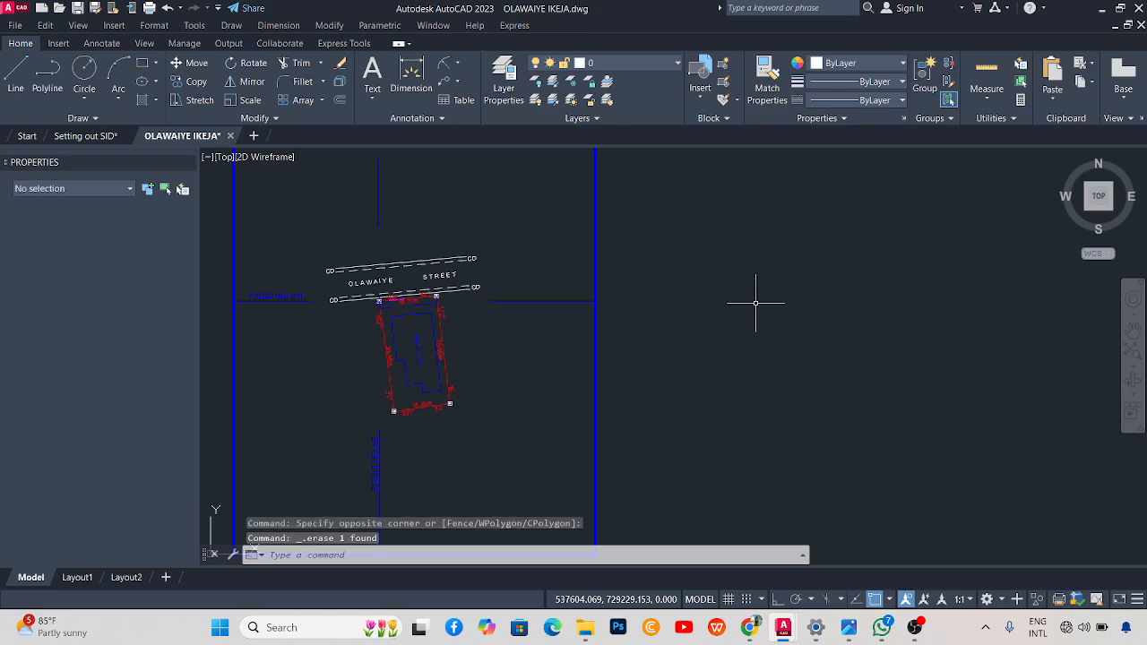
scroll(758, 301, "down", 2)
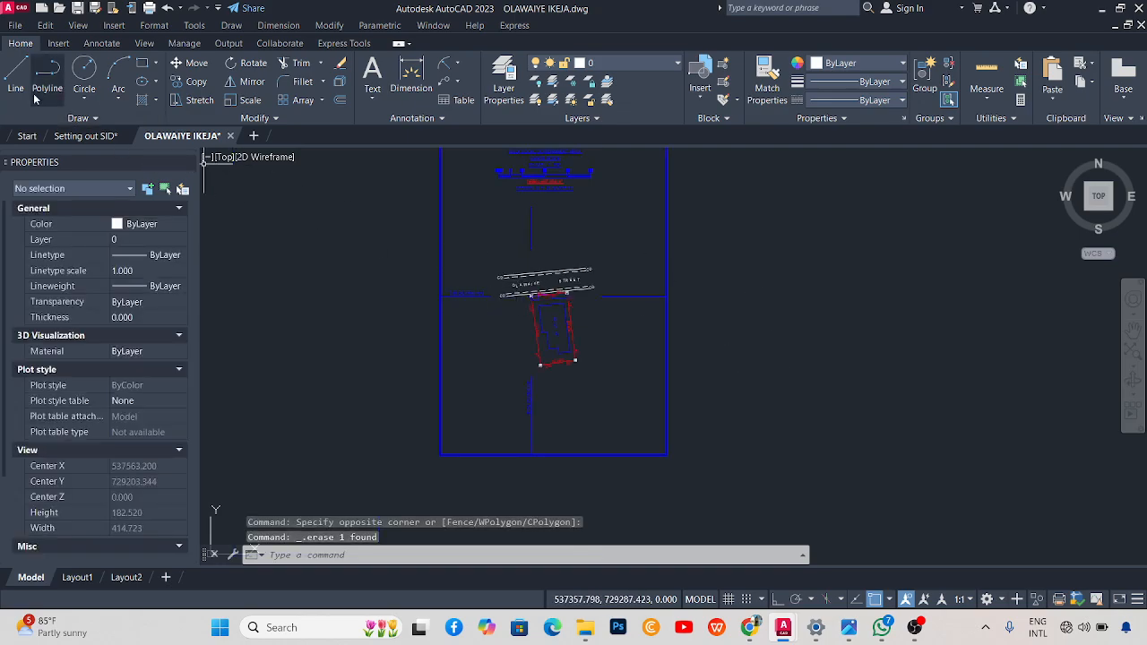
Start a new polyline at X 537415.750, Y 729342.960.
type("pl")
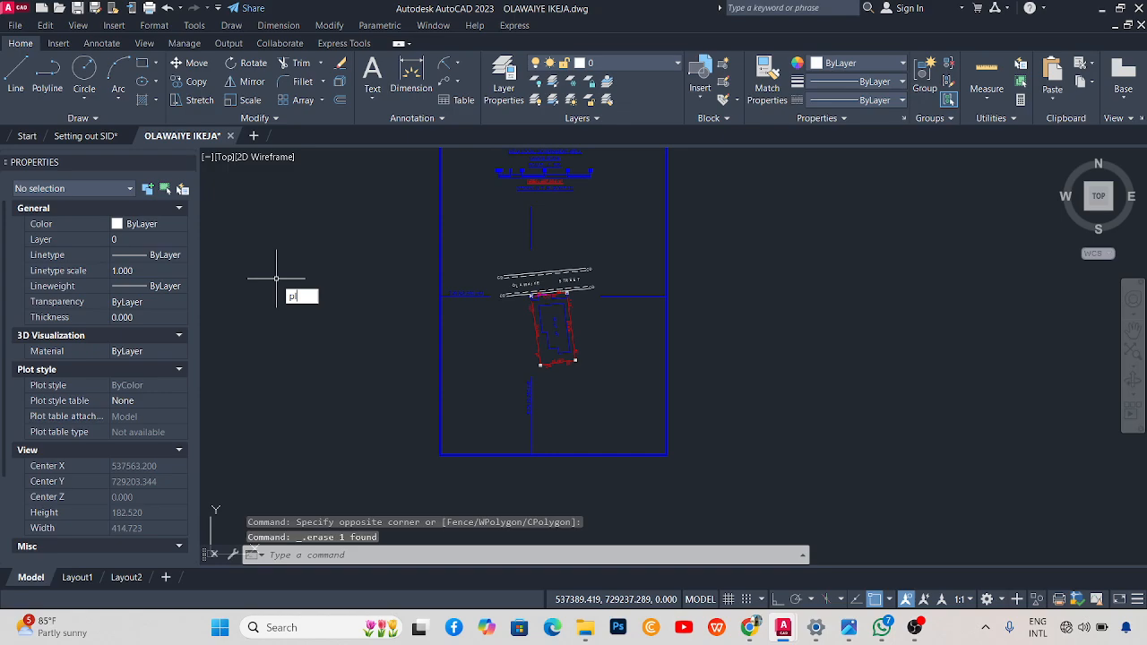
key("Return")
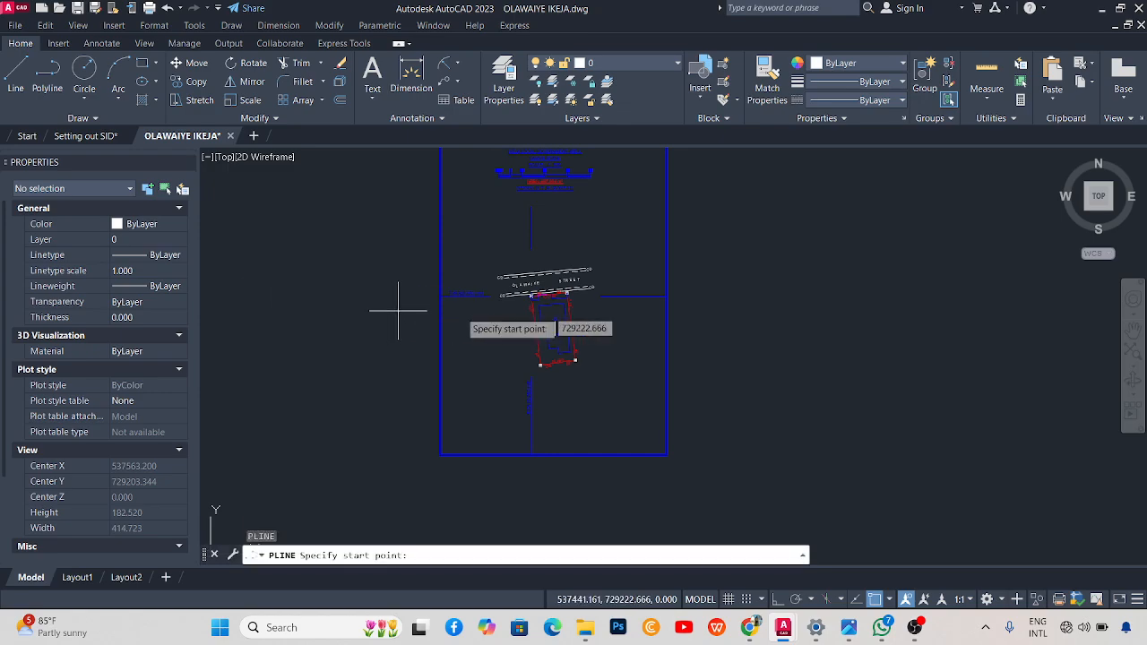
scroll(504, 341, "up", 2)
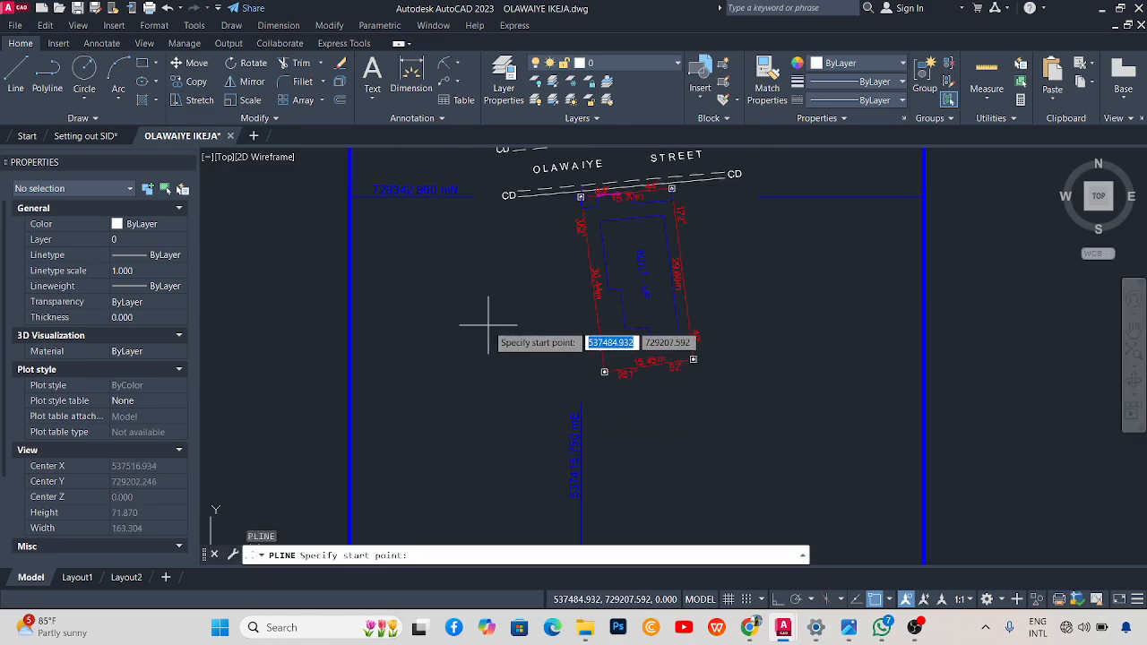
scroll(398, 193, "up", 2)
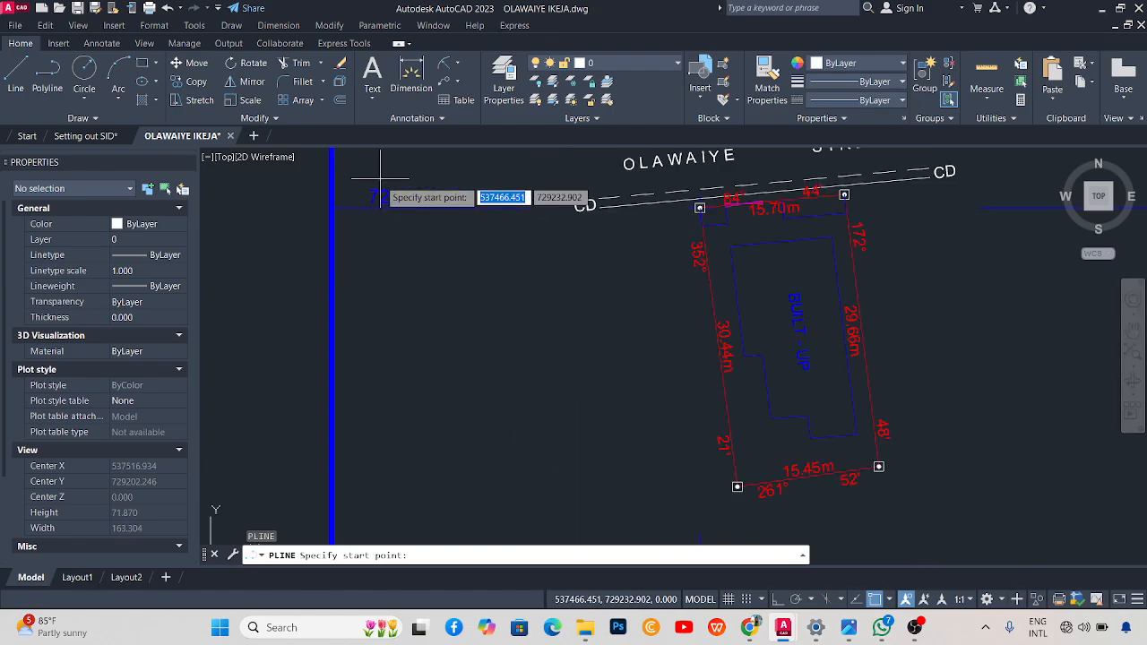
scroll(444, 207, "down", 2)
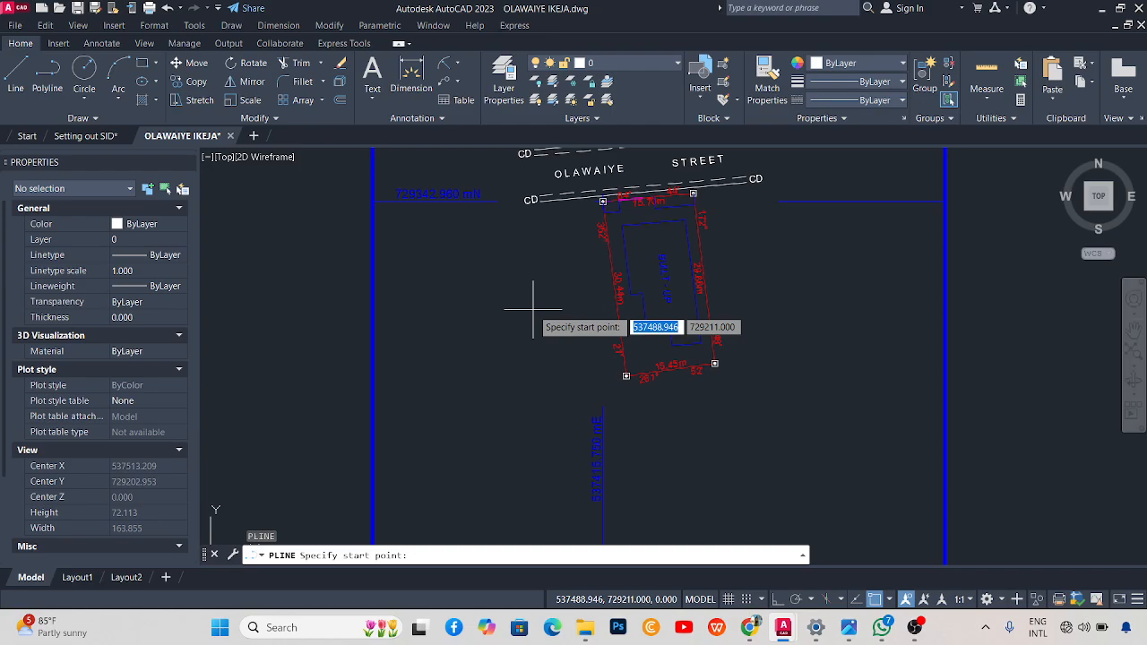
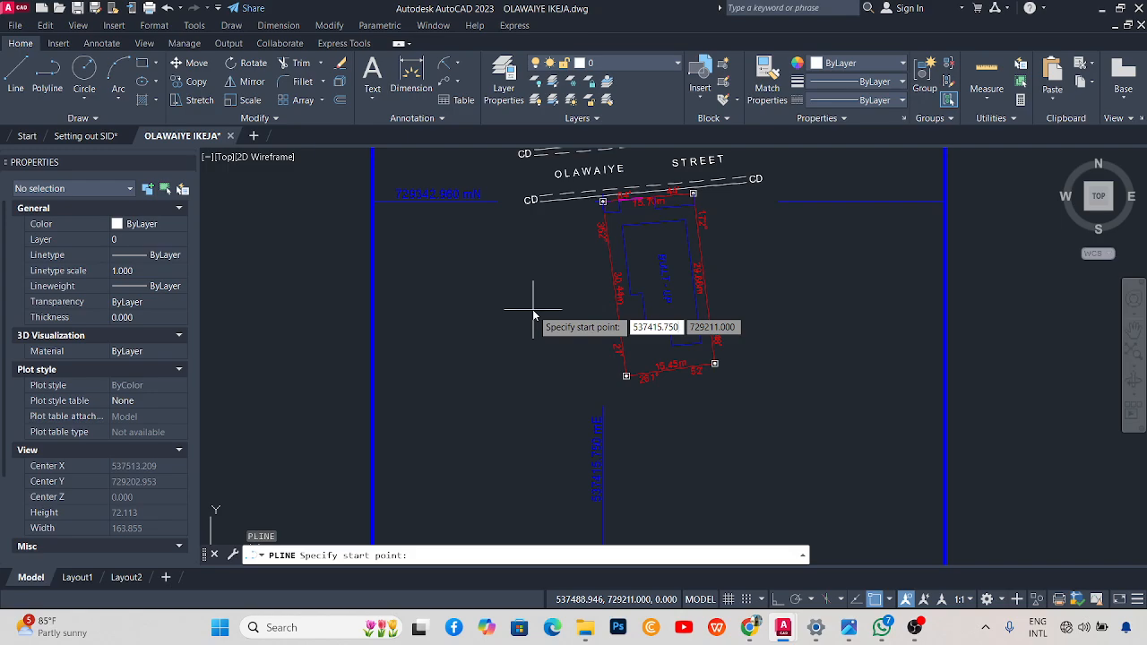
key("Tab")
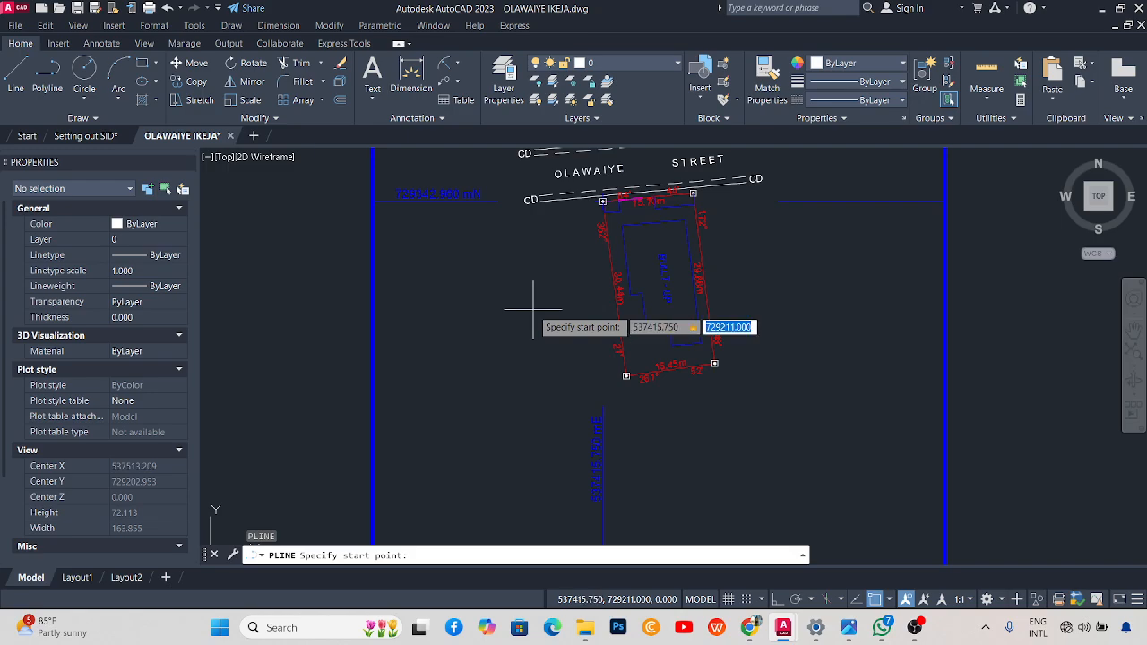
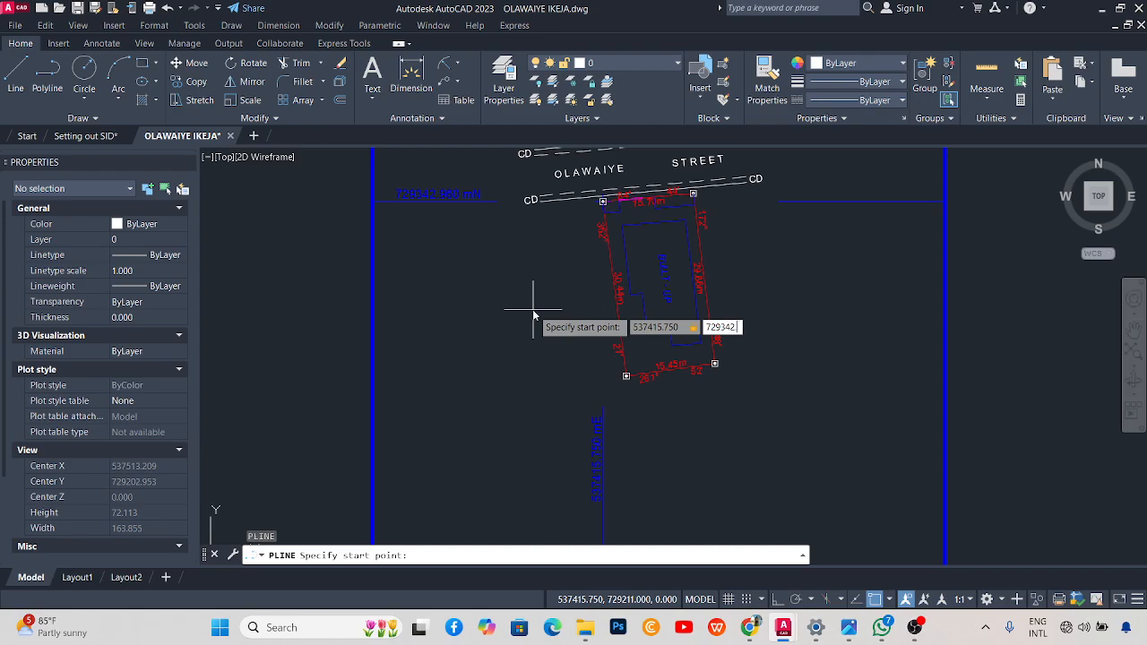
key("Return")
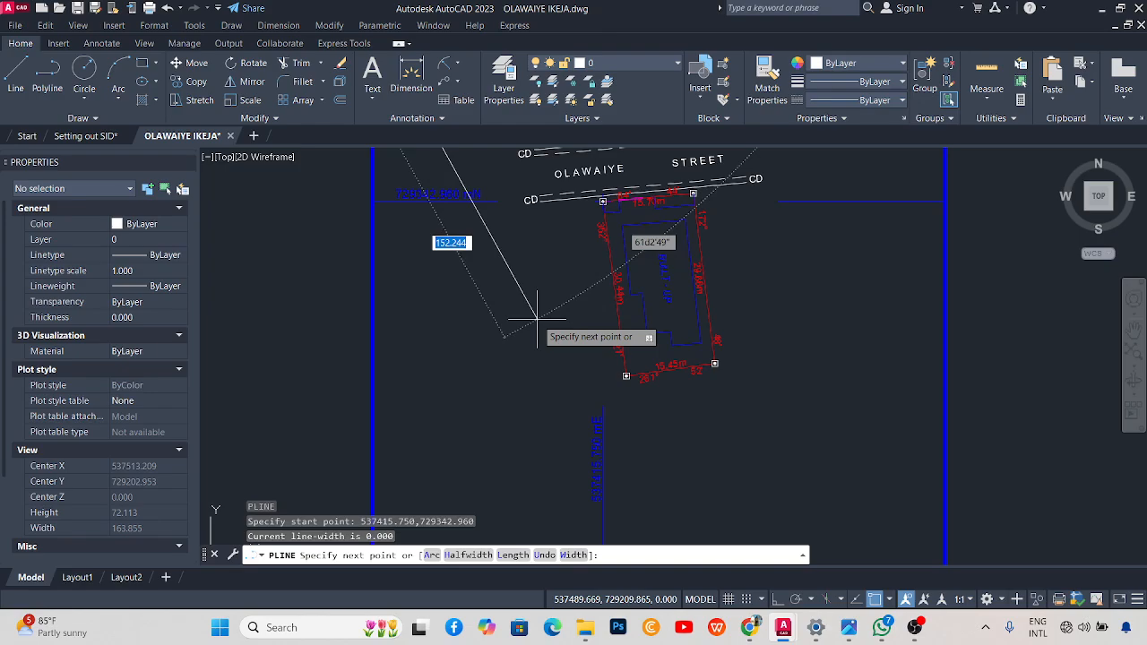
Place one stray next point, then cancel the polyline.
scroll(538, 331, "down", 5)
scroll(582, 345, "up", 5)
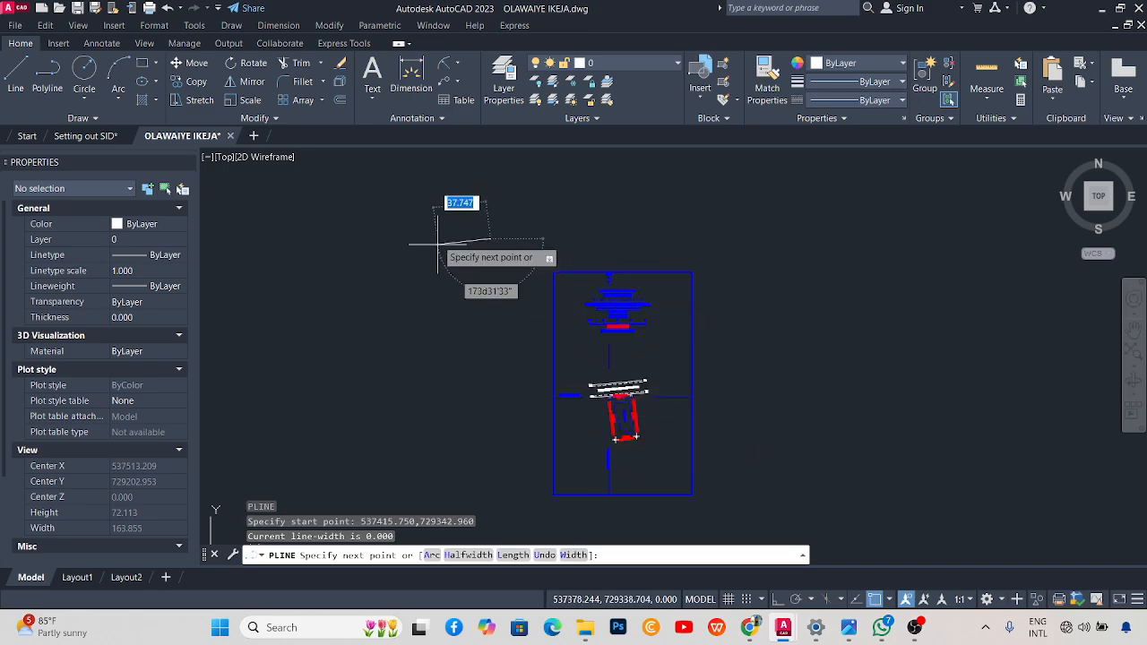
scroll(485, 235, "up", 2)
scroll(491, 231, "up", 1)
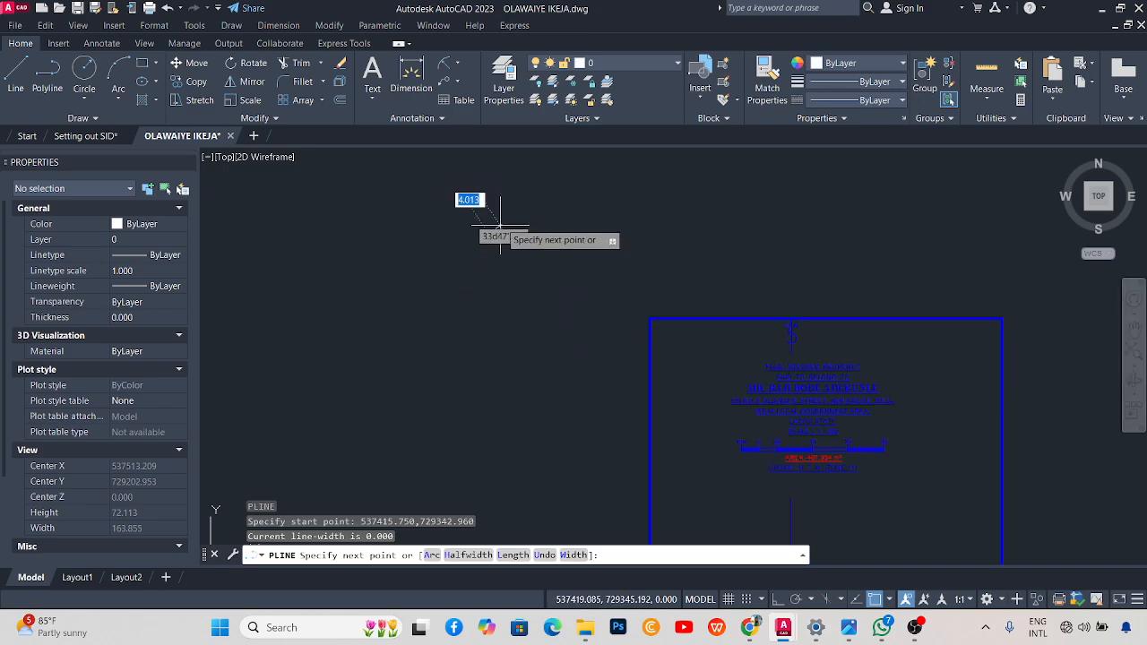
scroll(521, 218, "down", 4)
left_click(335, 382)
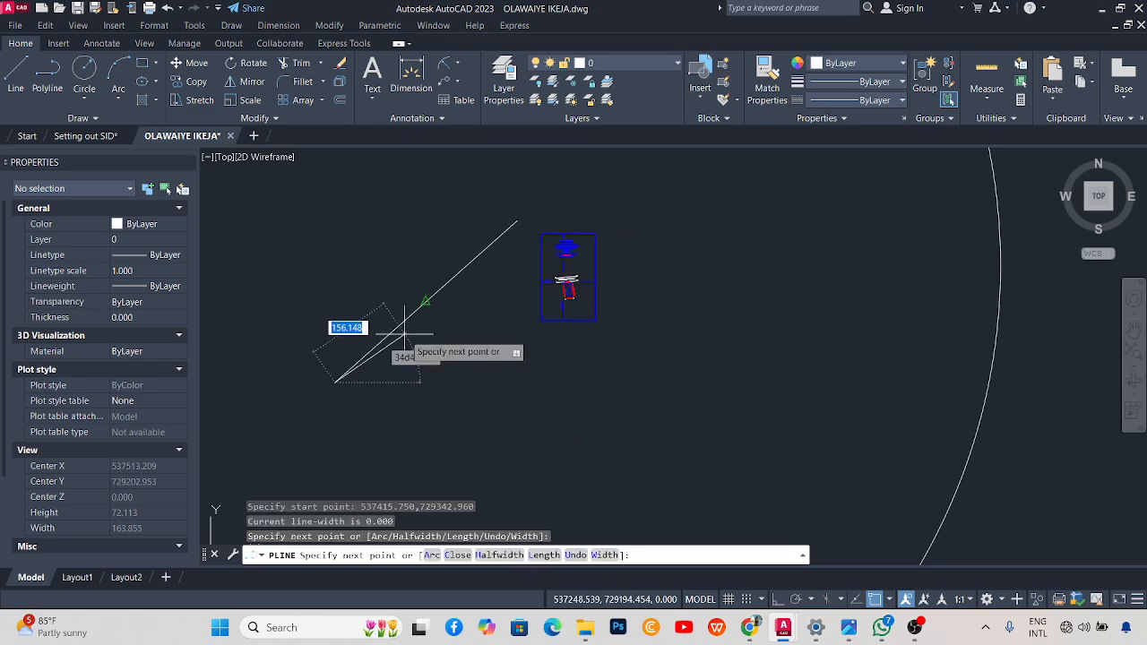
key("Escape")
scroll(556, 285, "up", 8)
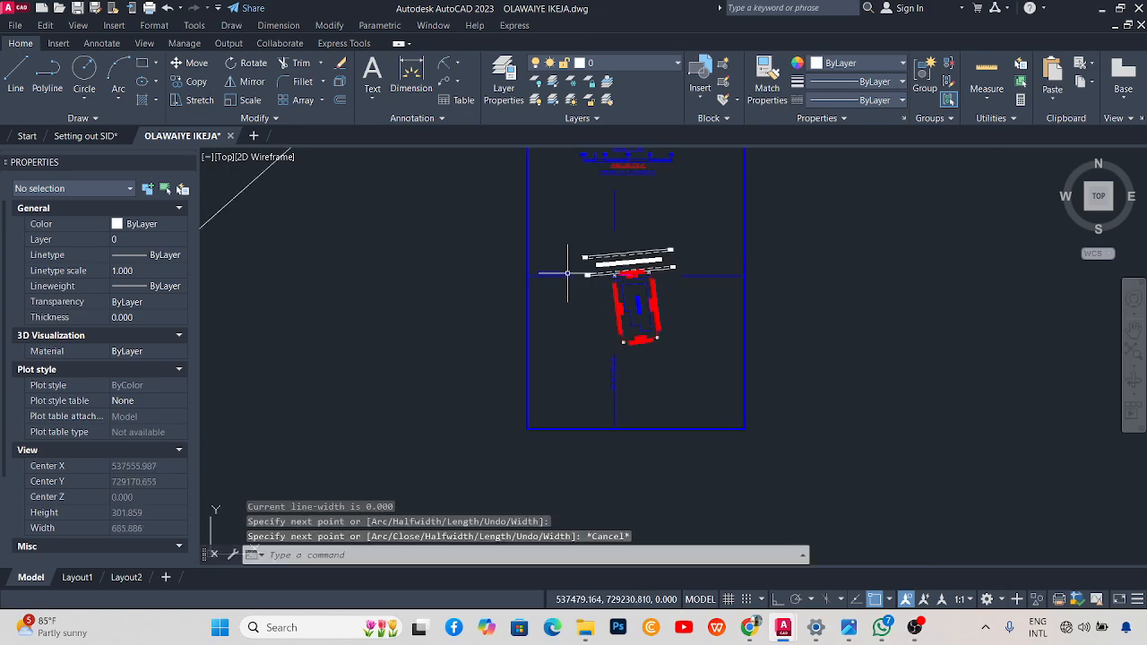
Restart PLINE with its start point at 537415.750 E, 729342.960 N.
scroll(647, 498, "up", 2)
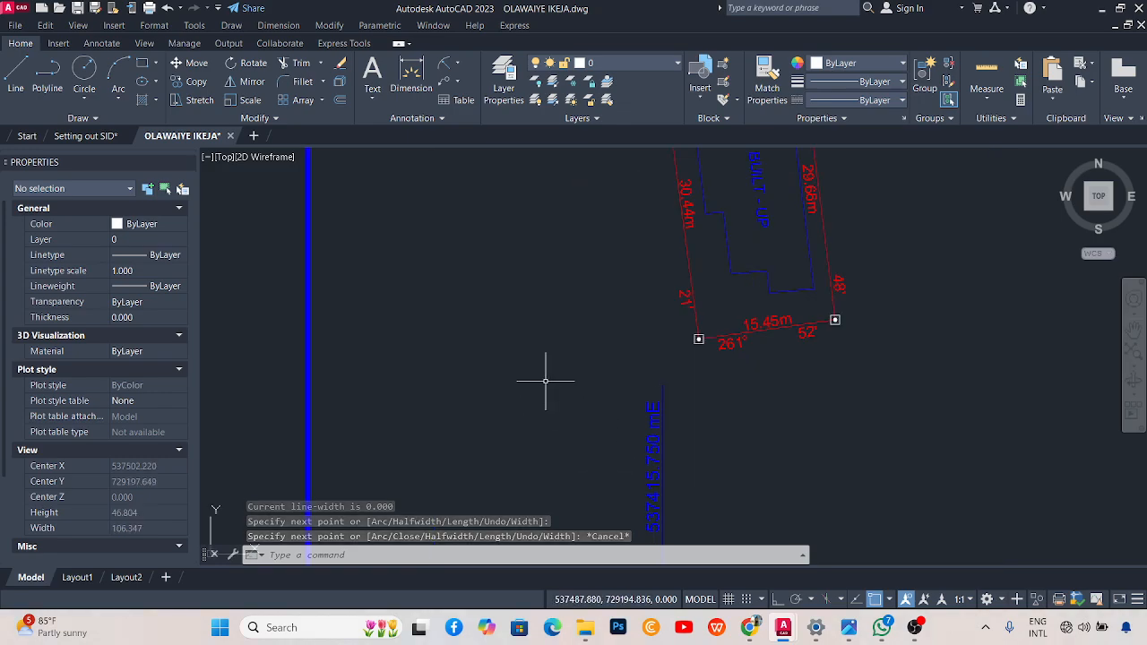
type("pl")
key("Return")
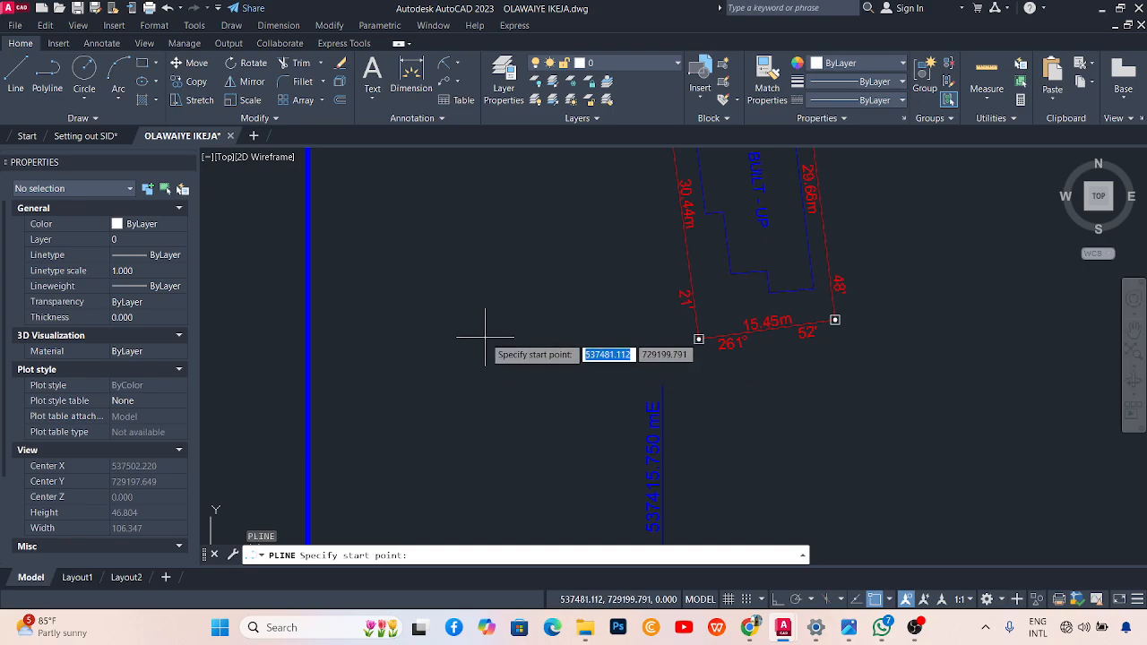
type("537")
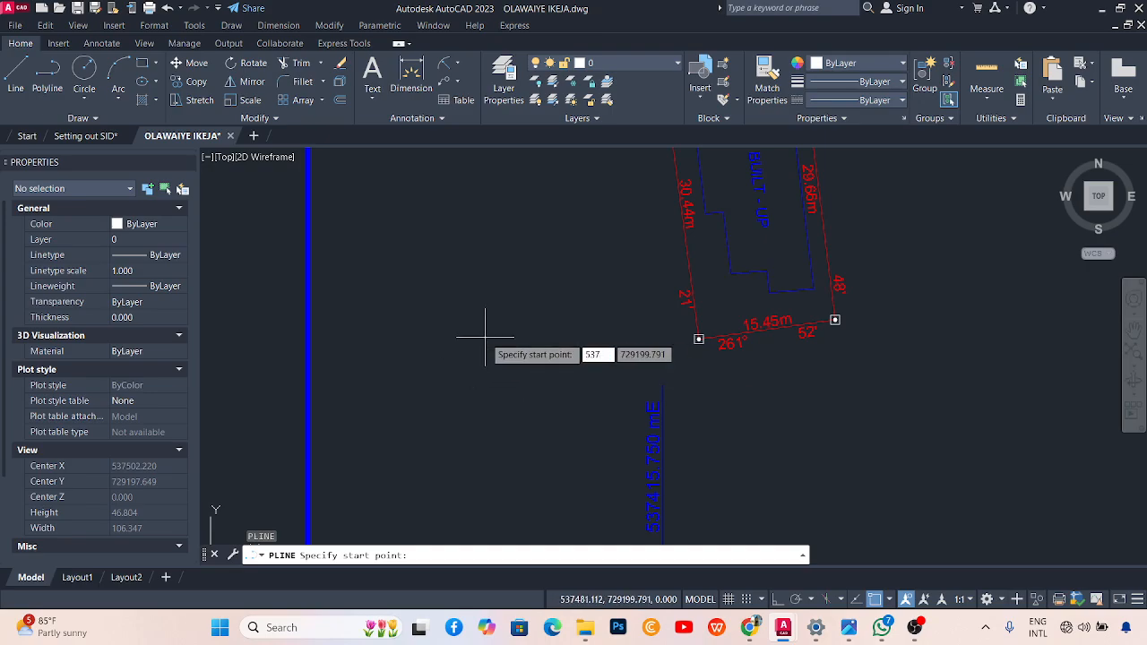
type("415.750")
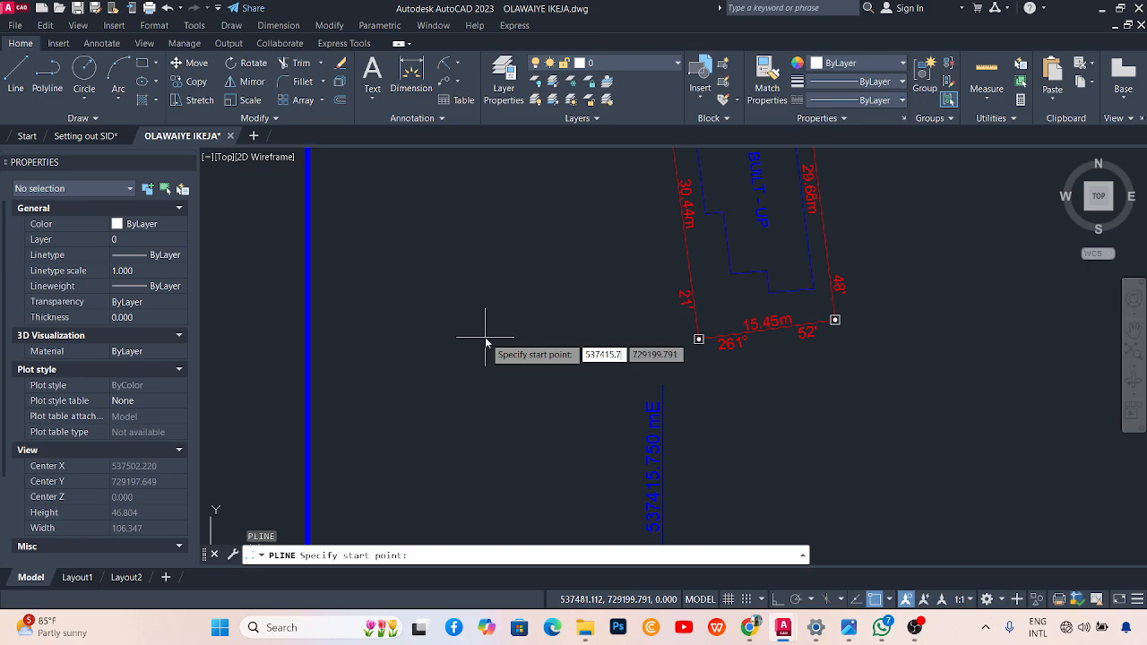
key("Tab")
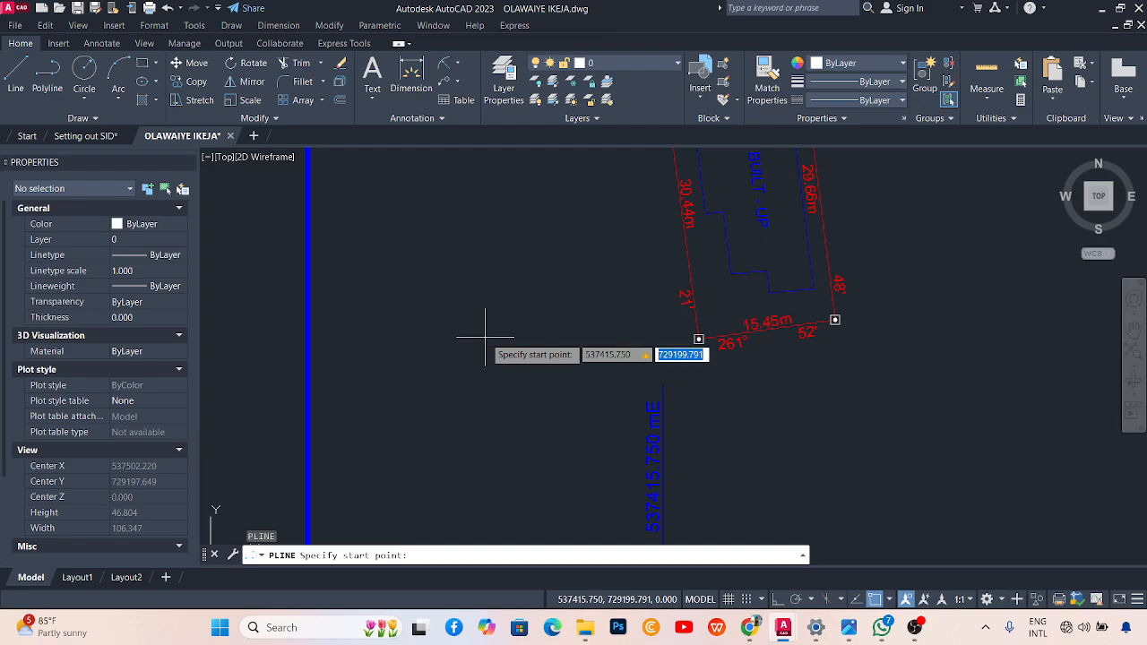
scroll(473, 332, "down", 5)
scroll(475, 224, "up", 2)
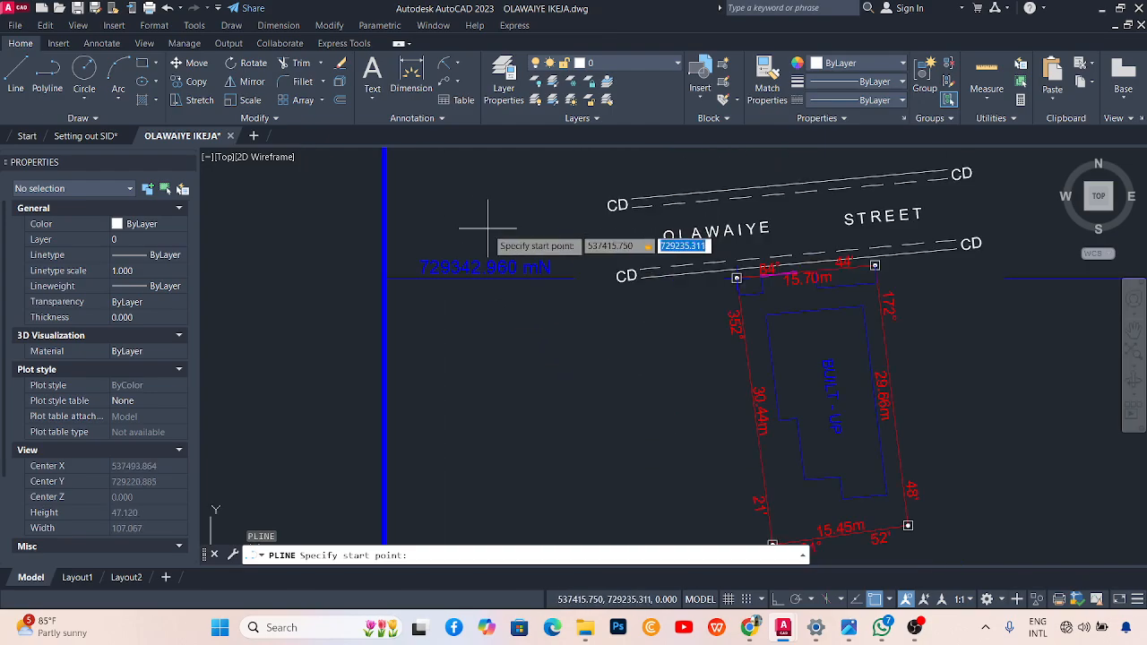
type("729")
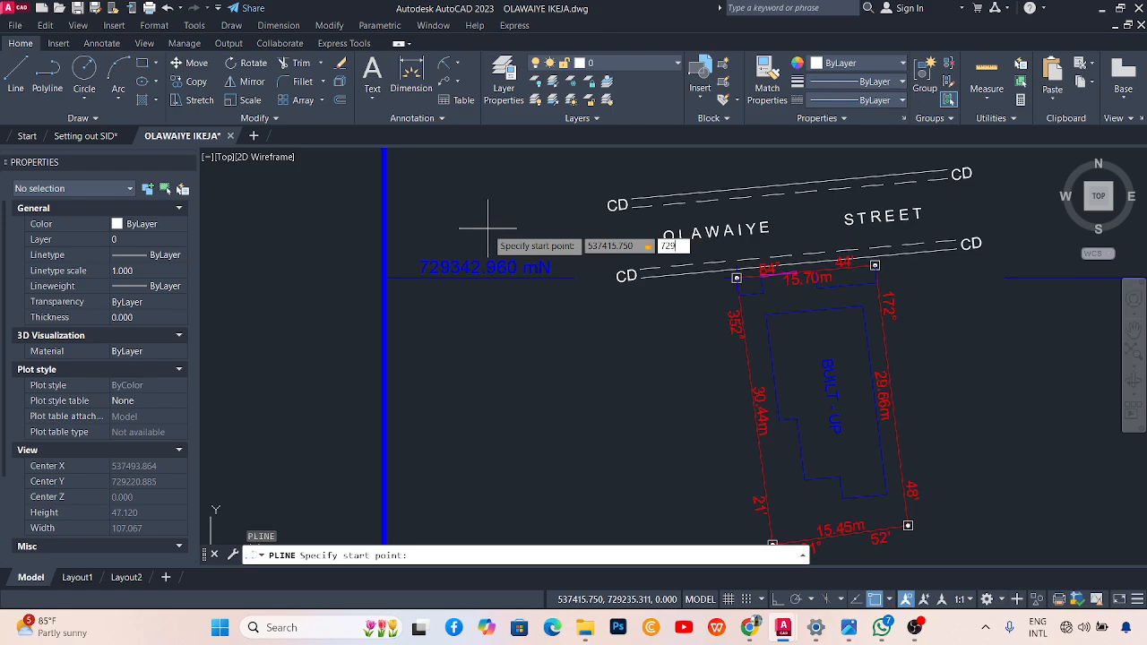
type("342.960")
key("Return")
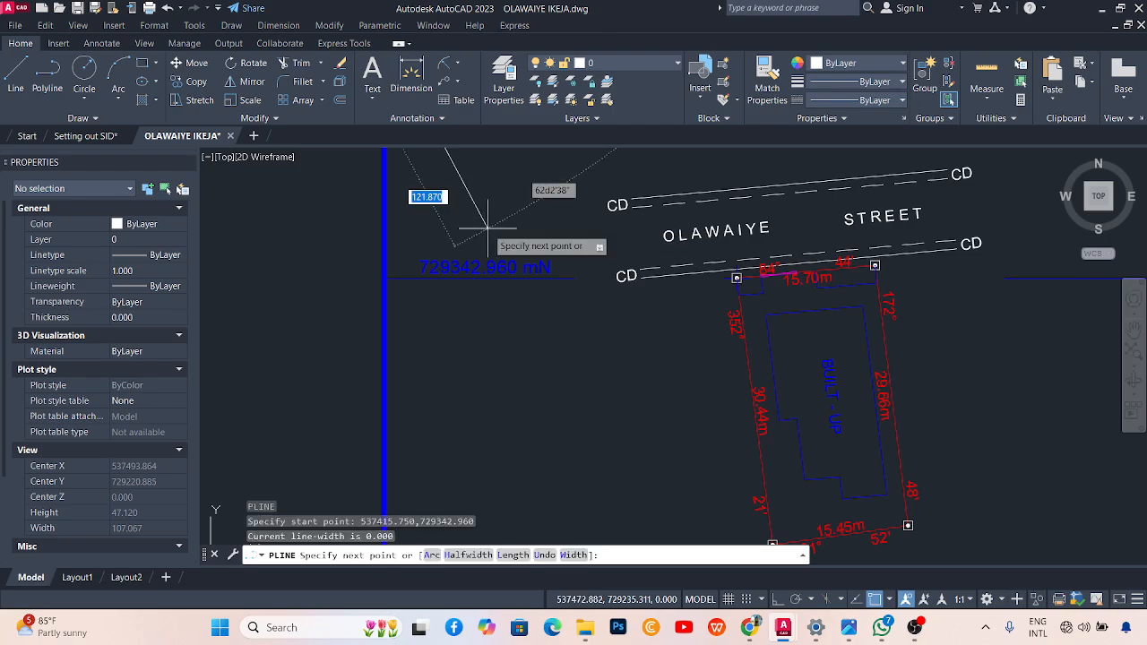
scroll(547, 338, "down", 2)
scroll(532, 293, "up", 5)
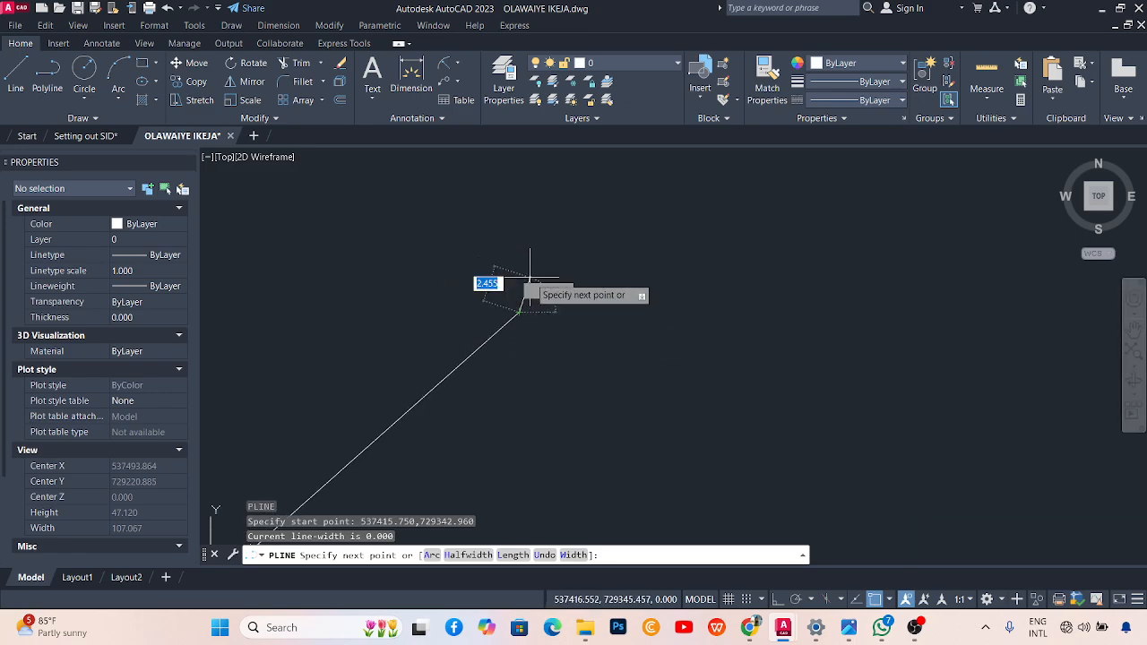
scroll(538, 303, "down", 7)
left_click(535, 304)
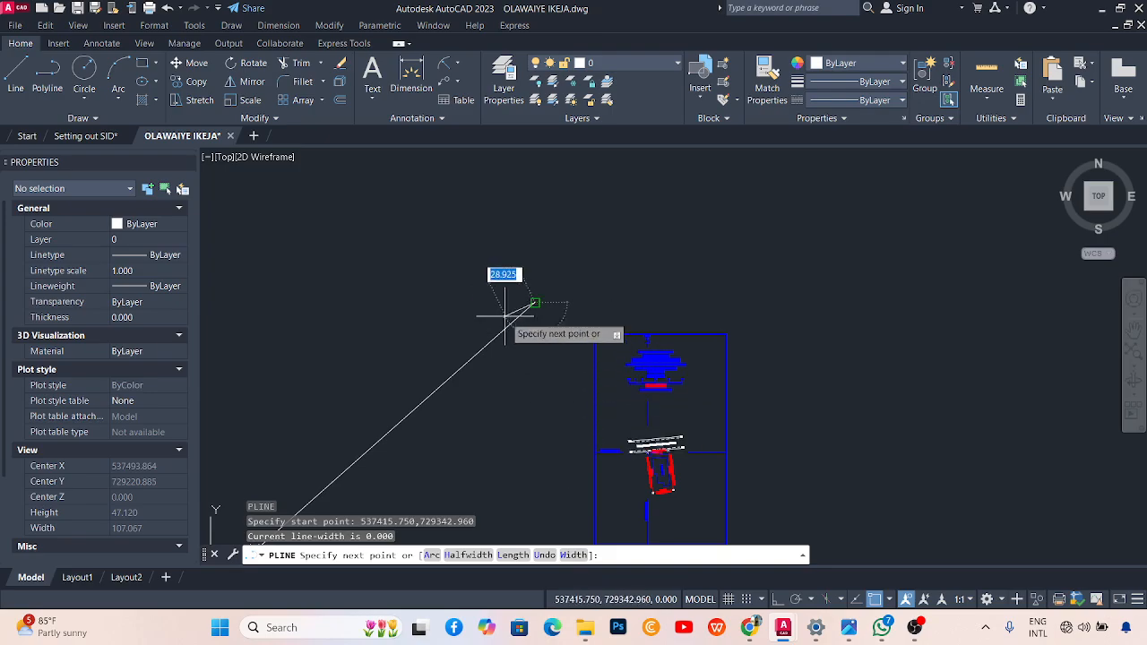
scroll(661, 468, "up", 6)
scroll(587, 408, "up", 8)
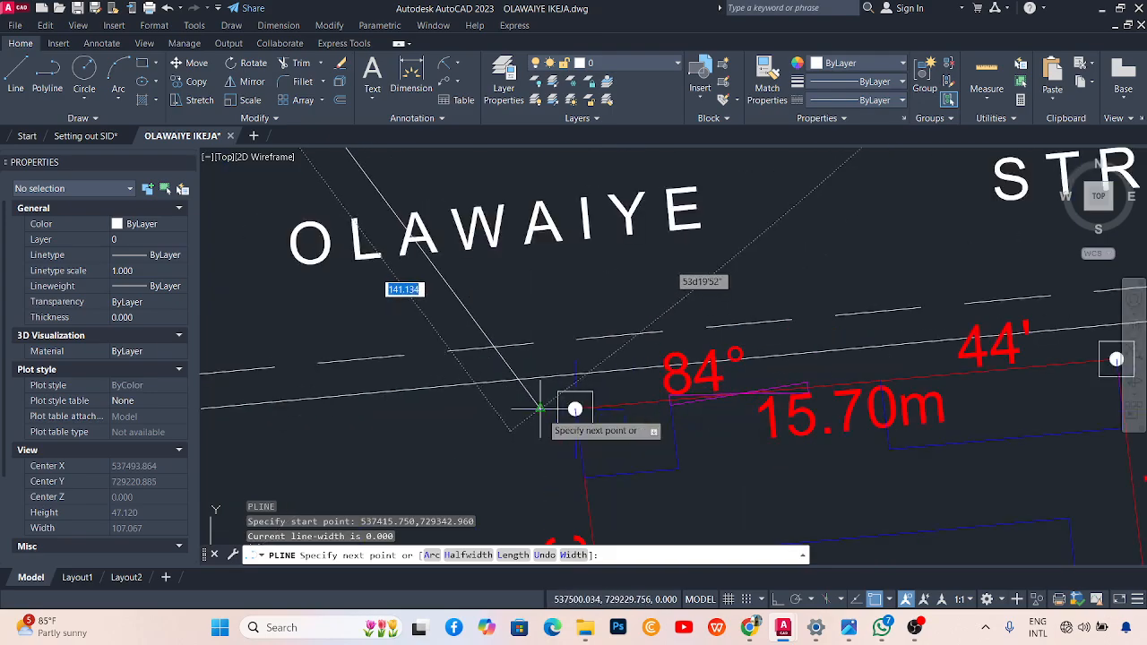
scroll(637, 439, "down", 2)
scroll(636, 439, "down", 8)
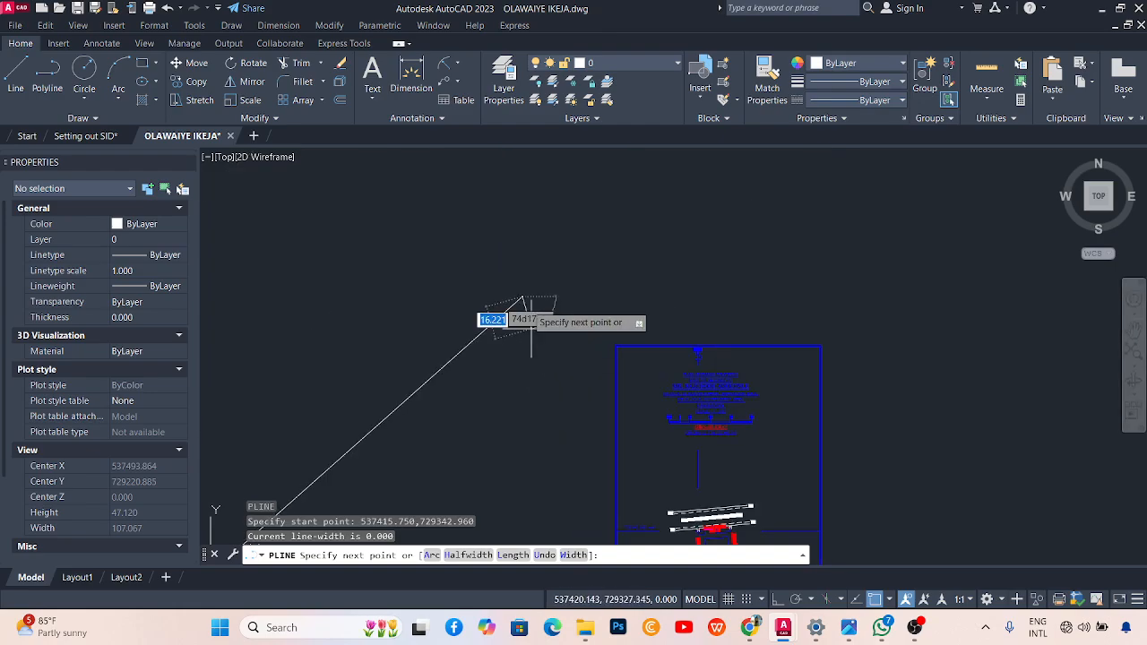
scroll(534, 296, "up", 5)
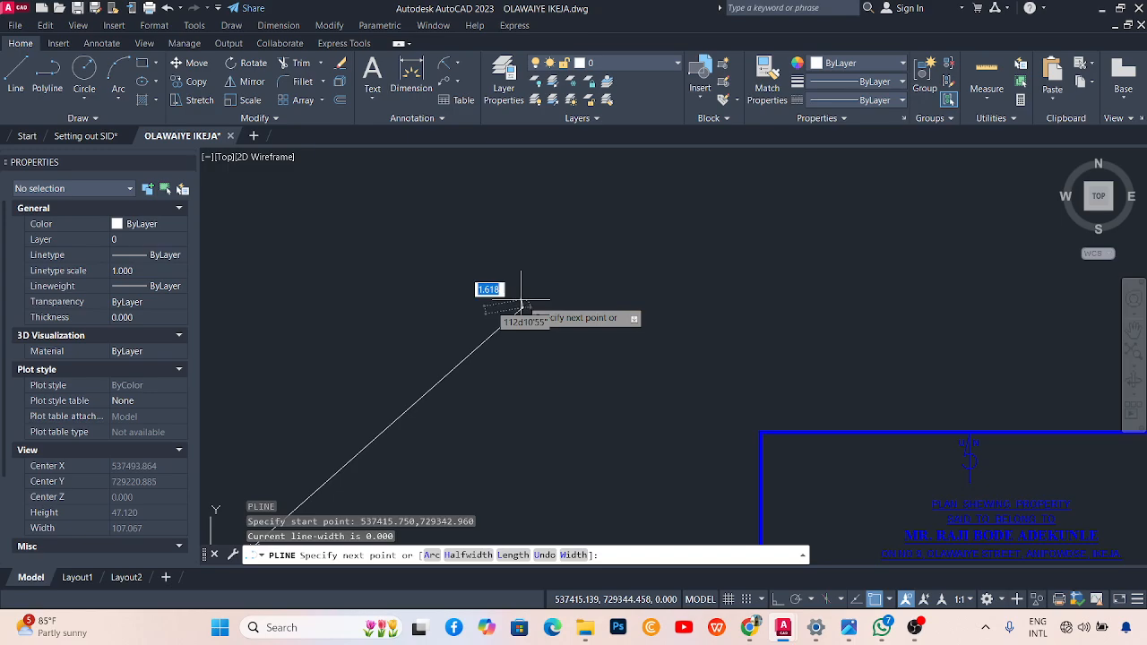
left_click(522, 308)
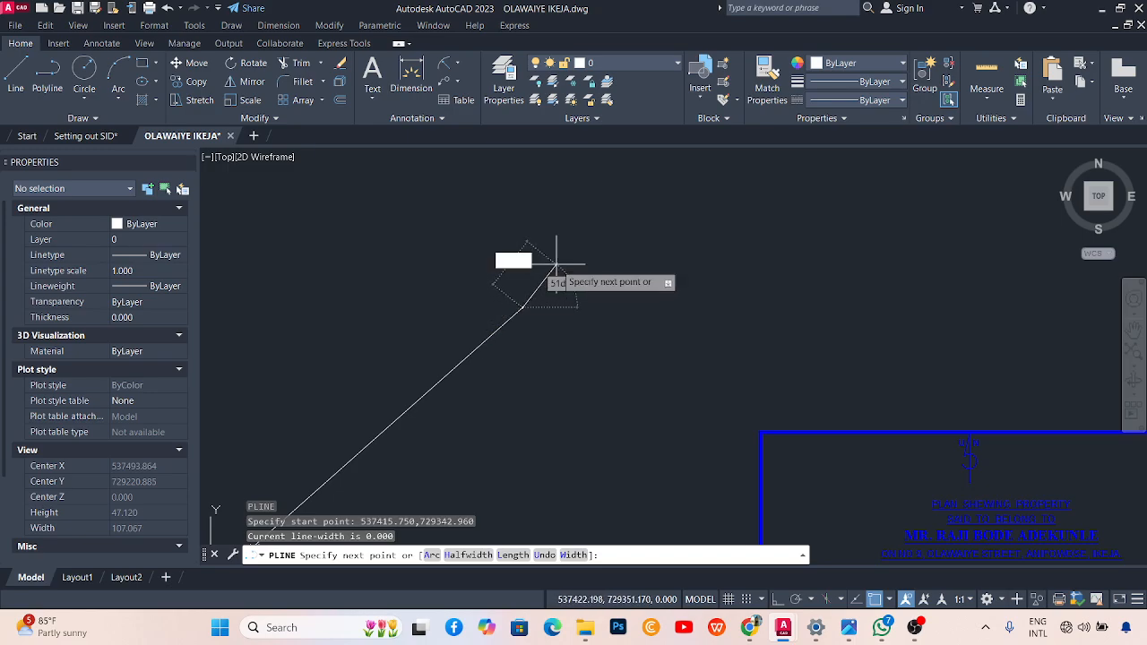
scroll(536, 257, "up", 2)
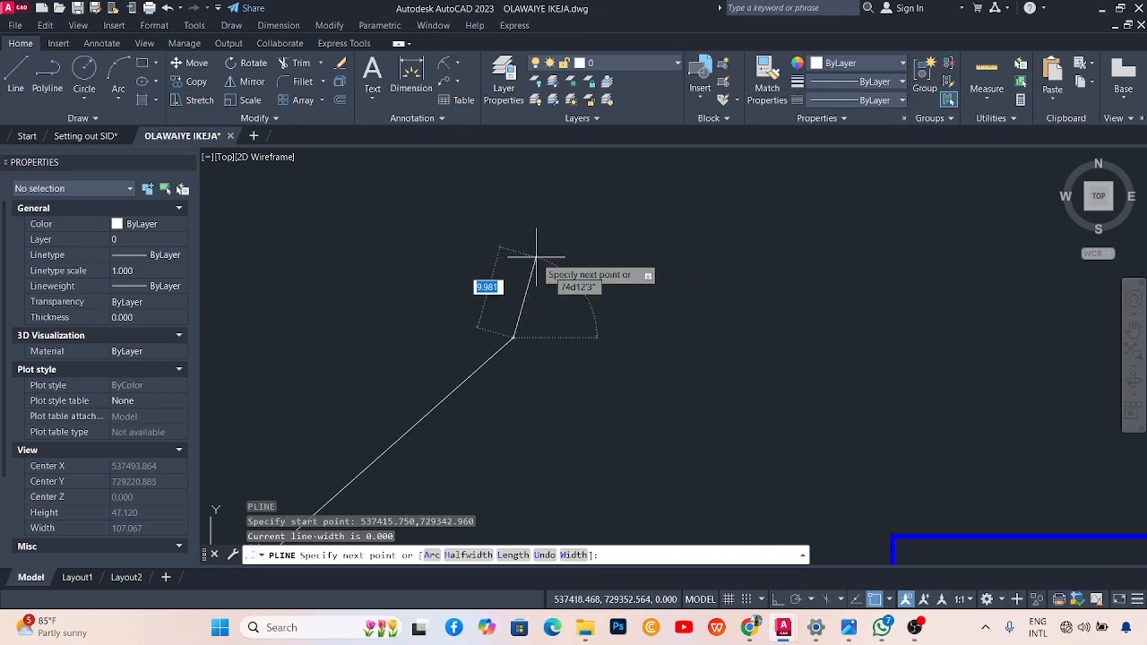
scroll(529, 258, "down", 3)
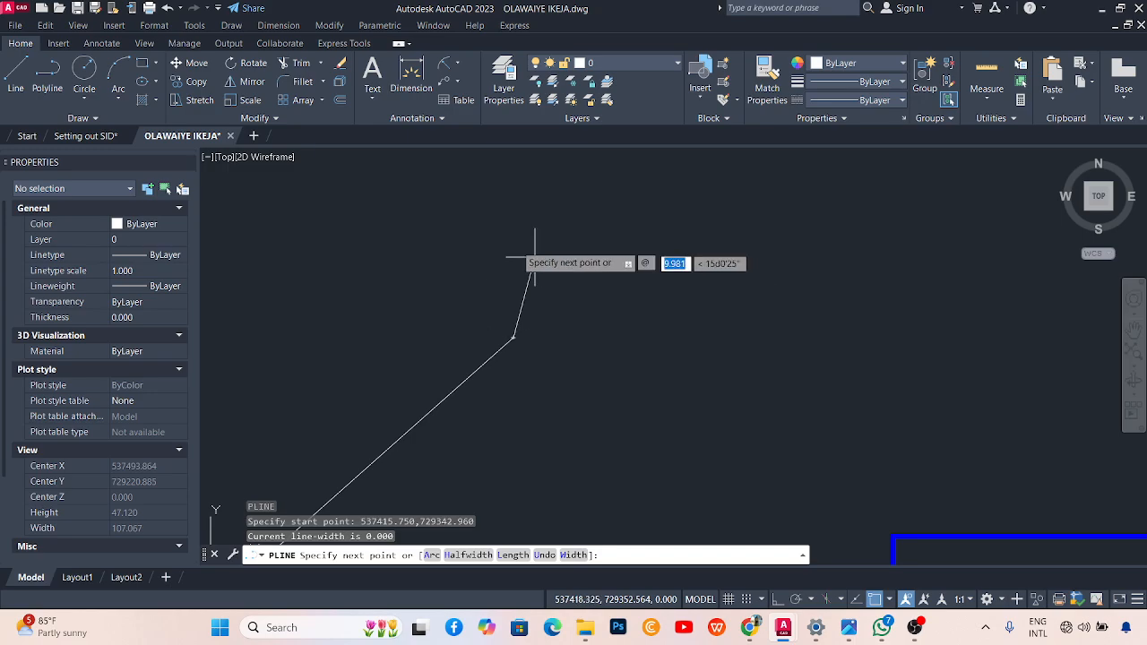
scroll(708, 421, "up", 4)
scroll(760, 328, "down", 1)
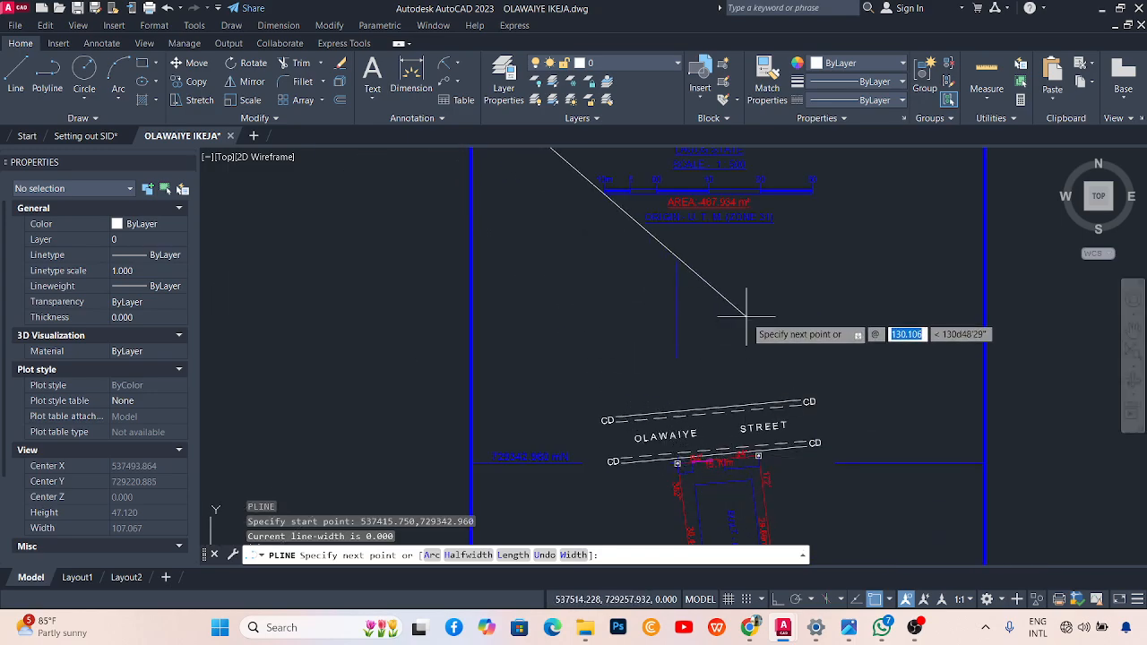
scroll(761, 502, "up", 3)
scroll(762, 439, "down", 3)
scroll(762, 428, "up", 2)
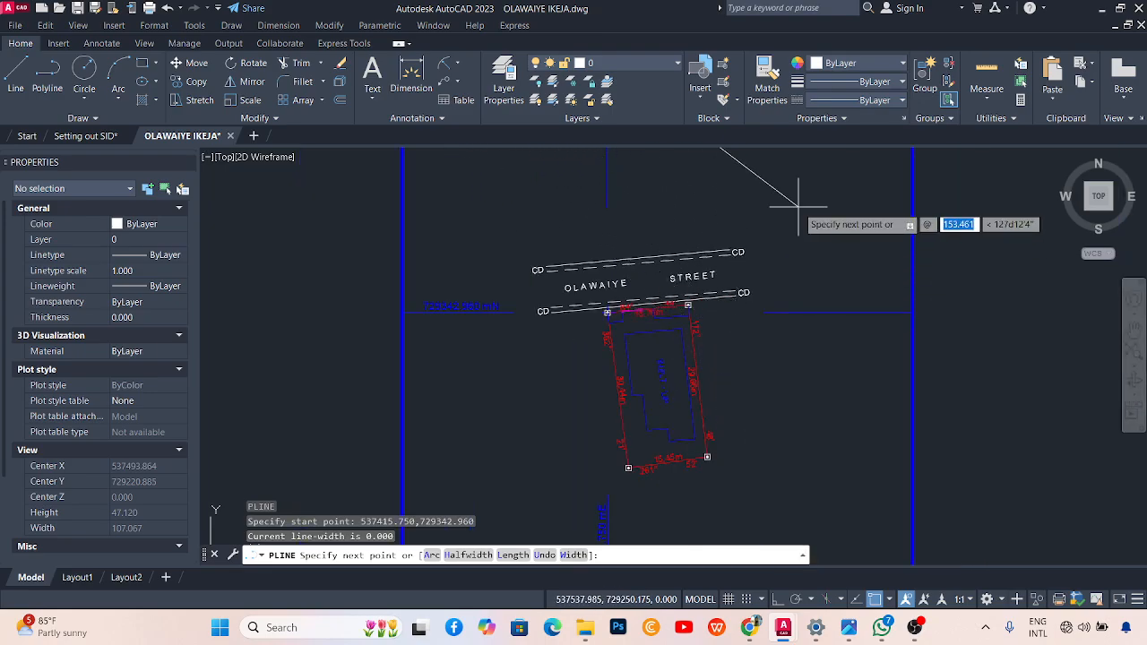
scroll(672, 273, "up", 2)
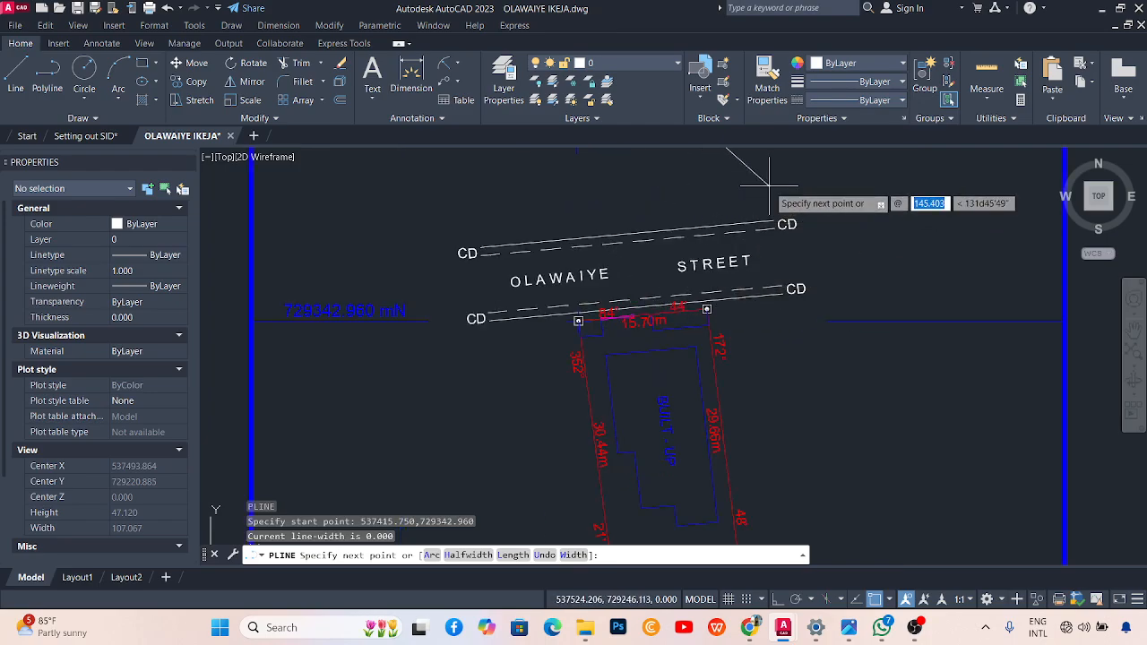
Draw the first two legs: 15.70 m at 84°44' and 29.66 m at 172°48'.
type("5")
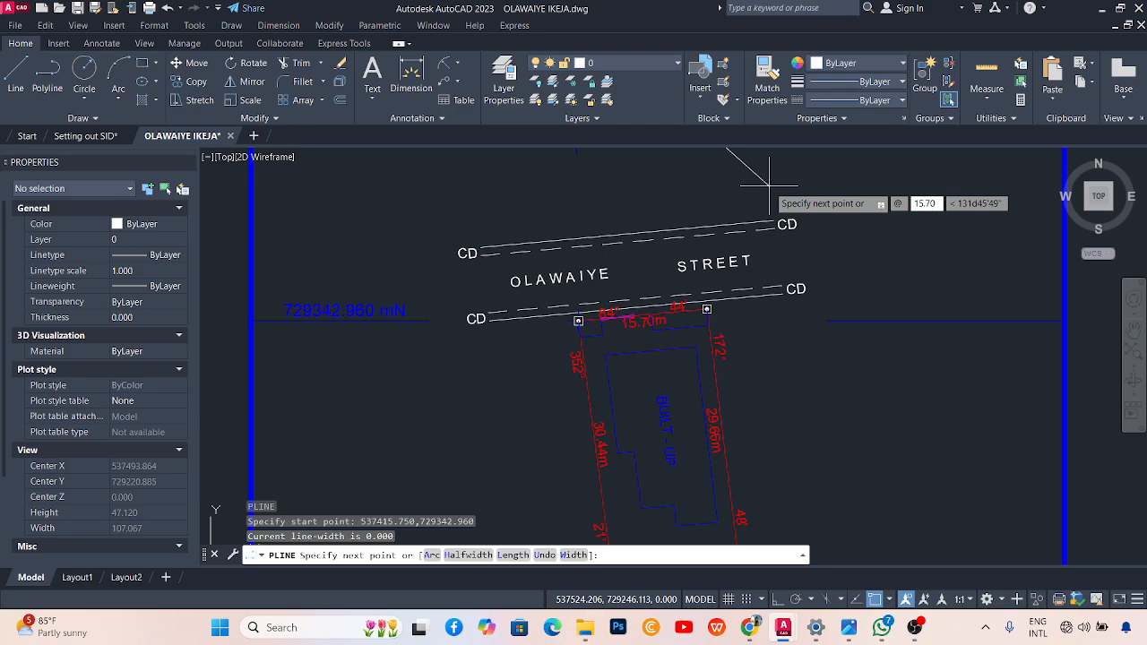
key("Tab")
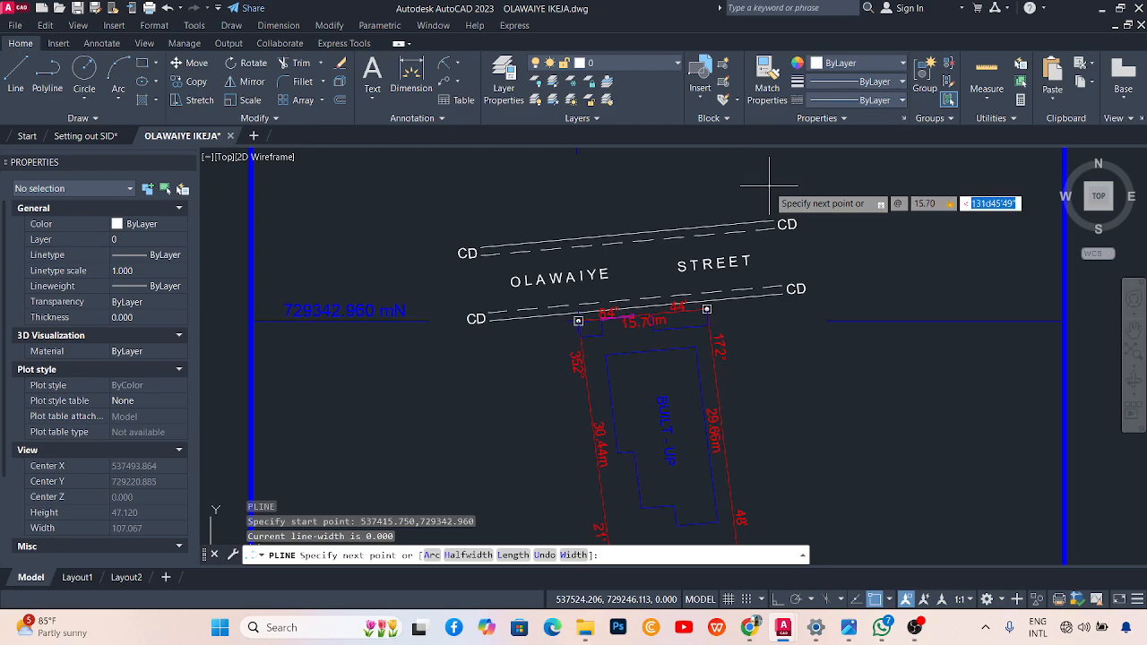
type("84d44")
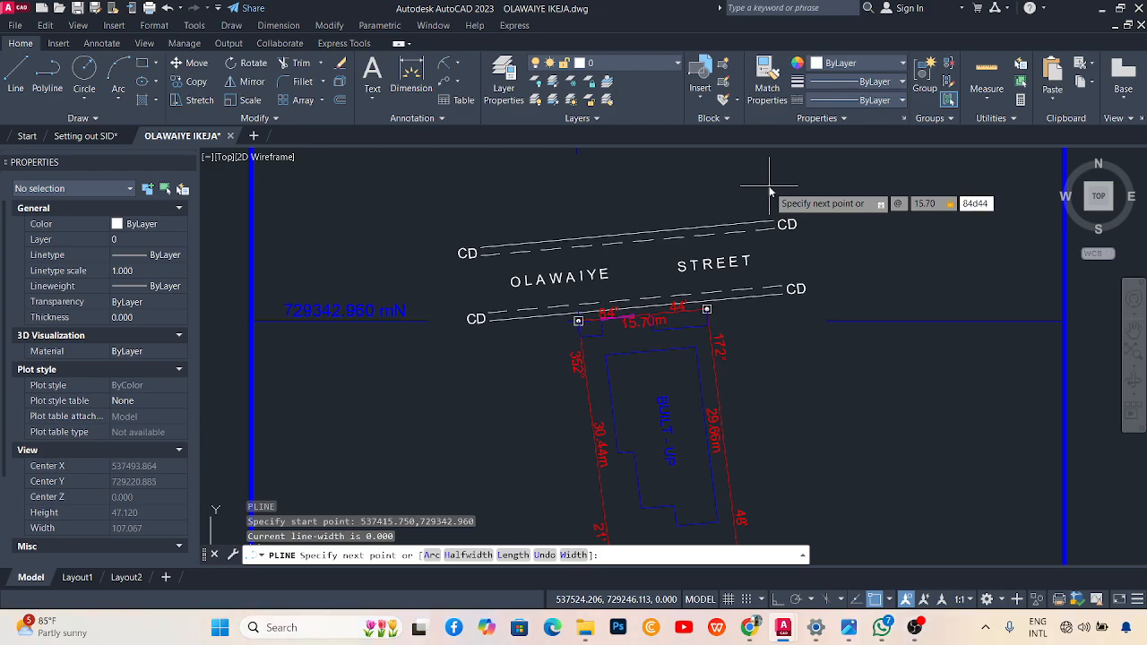
key("Return")
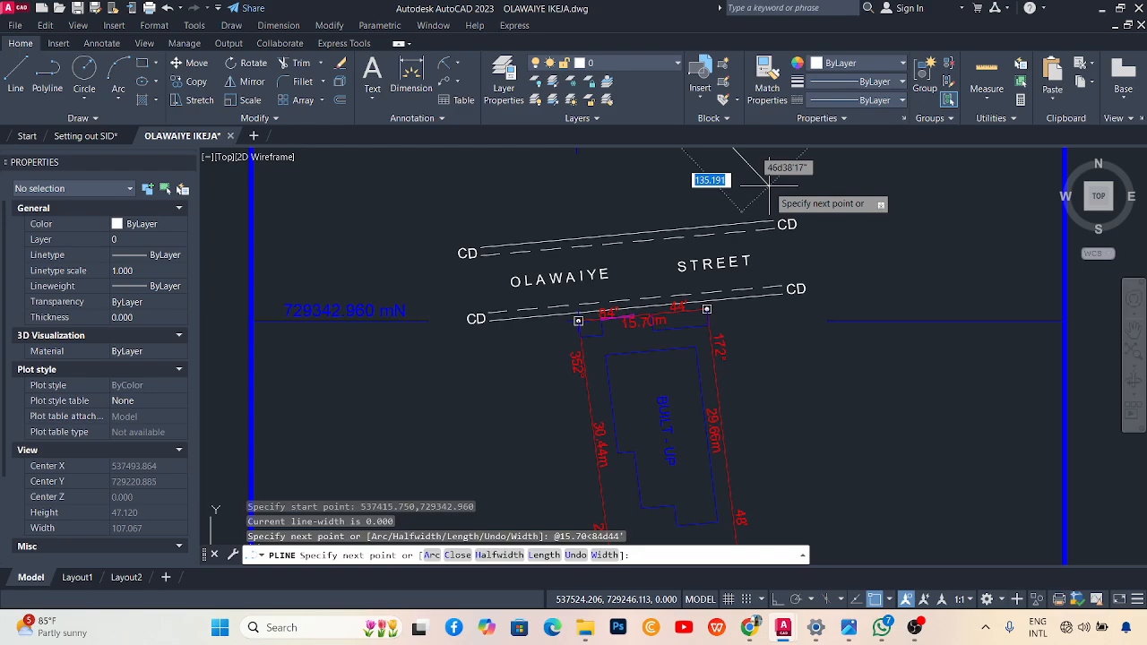
type("@")
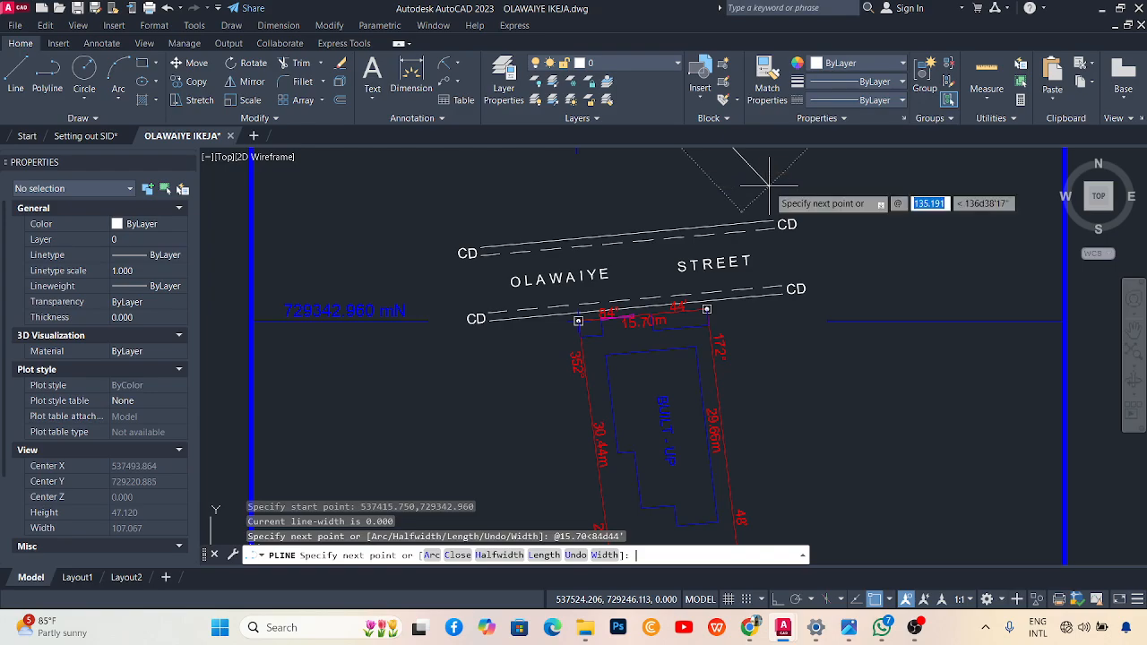
type("29.66")
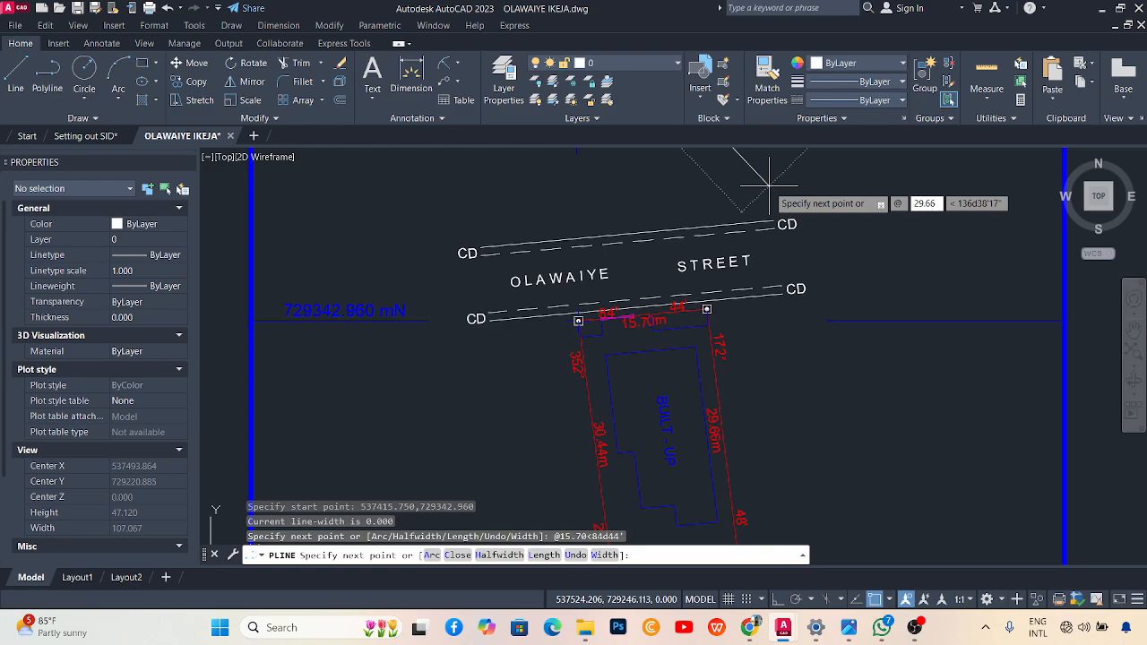
key("Tab")
type("17")
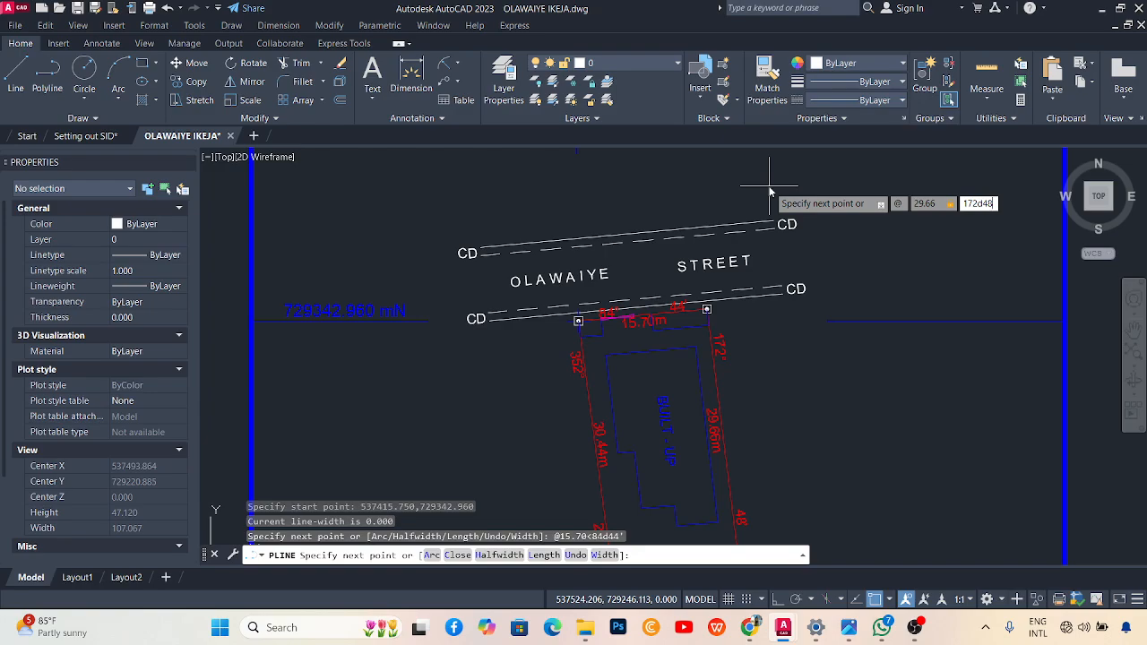
key("Return")
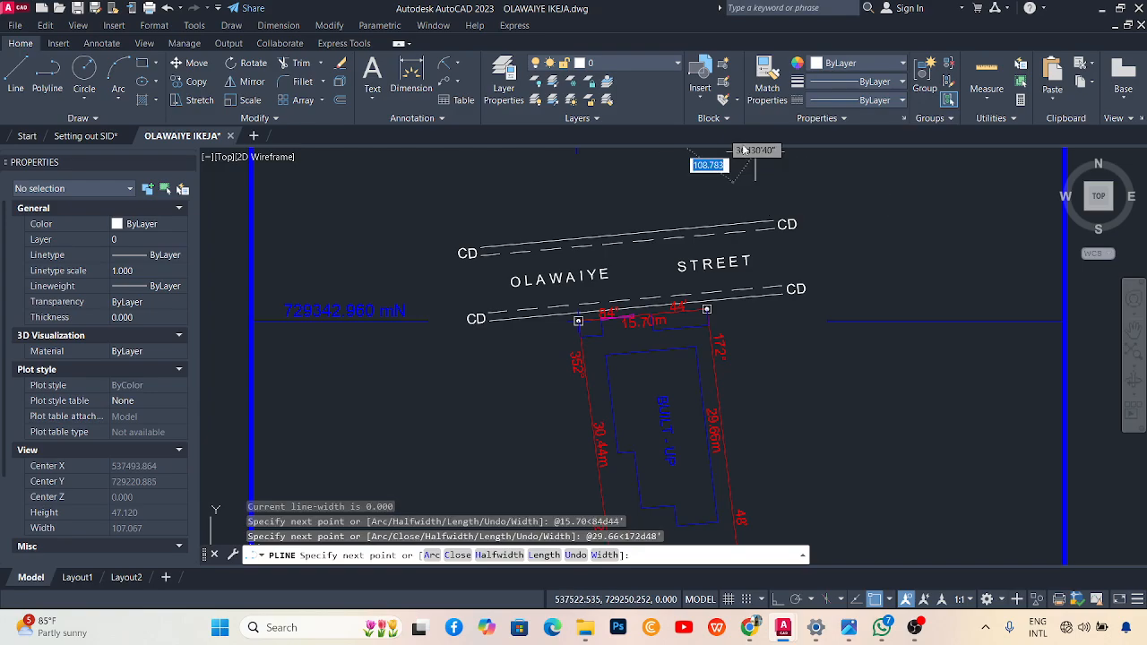
Add the 15.45 m leg at 261°52', then abandon the unfinished 30.44 m fourth leg.
scroll(692, 362, "down", 2)
scroll(691, 323, "up", 2)
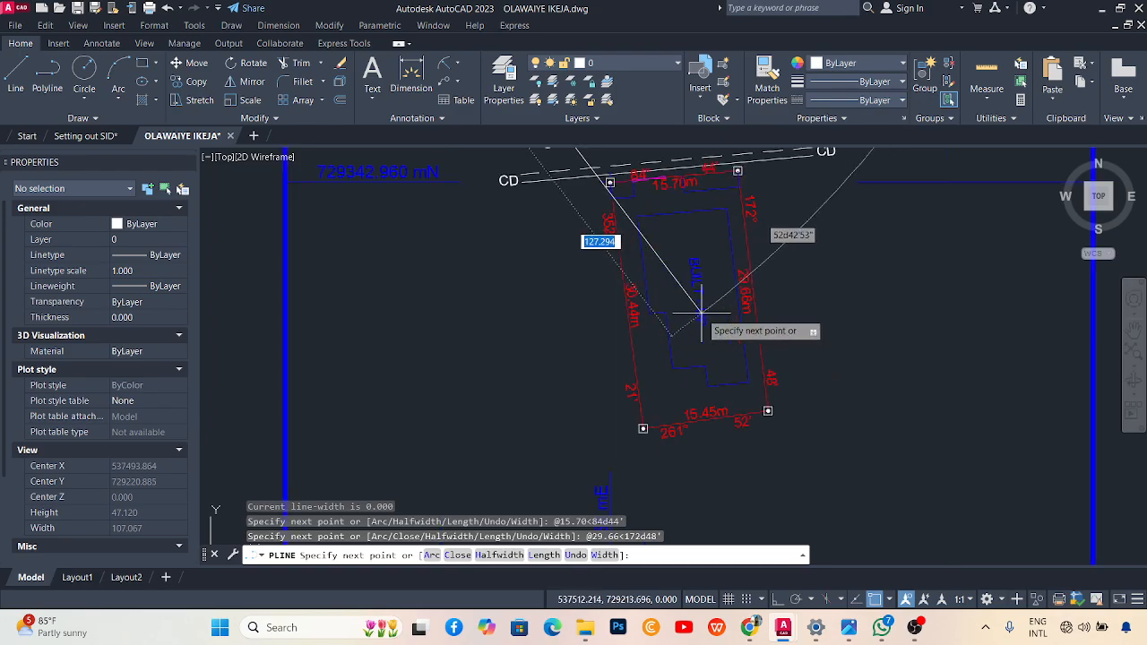
type("@")
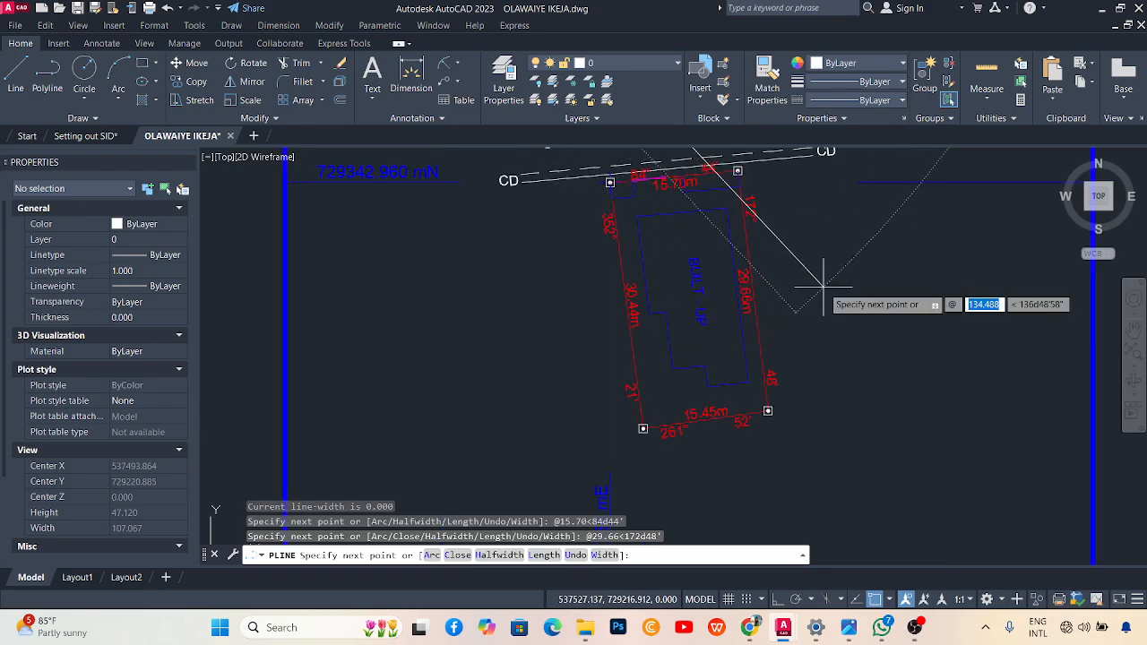
type("12")
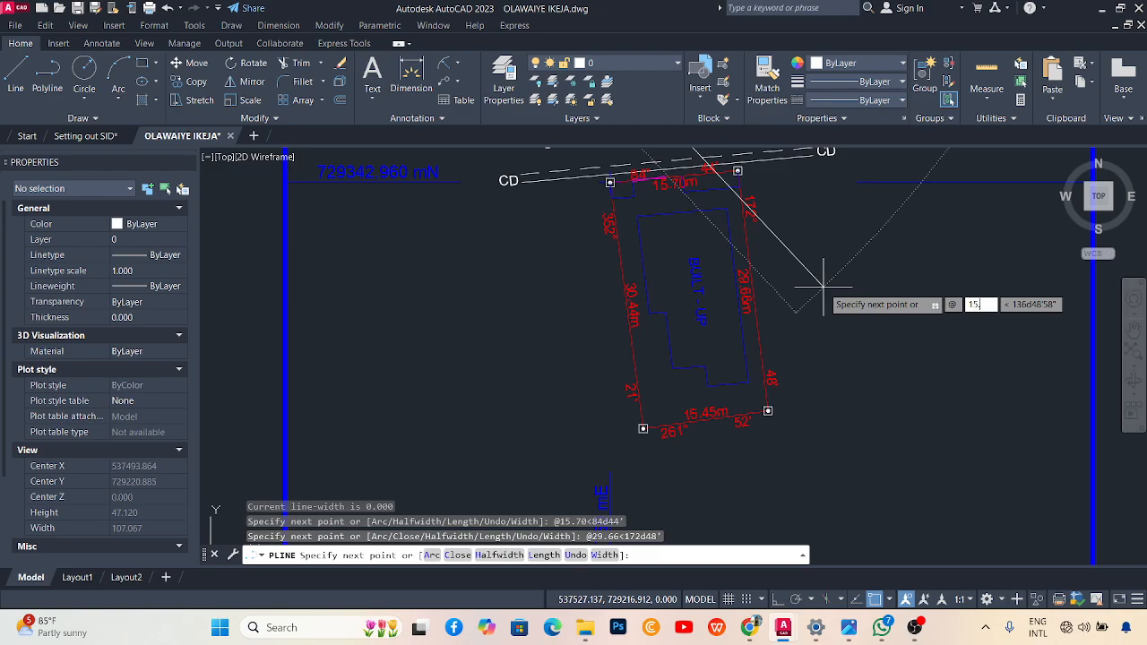
key("Tab")
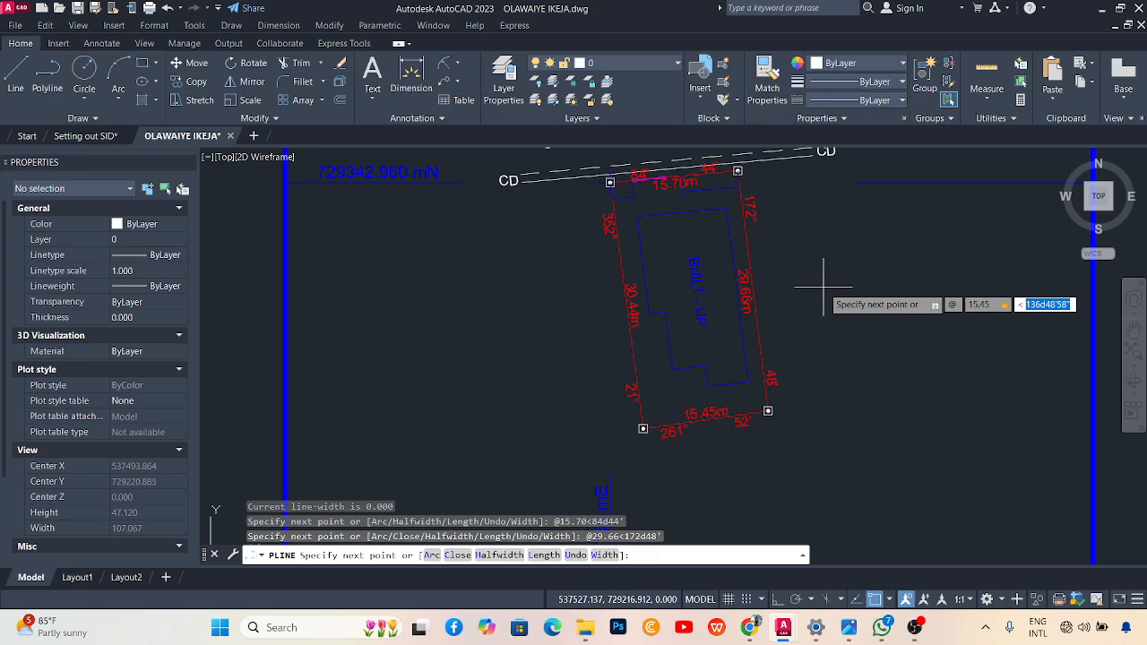
type("261d52")
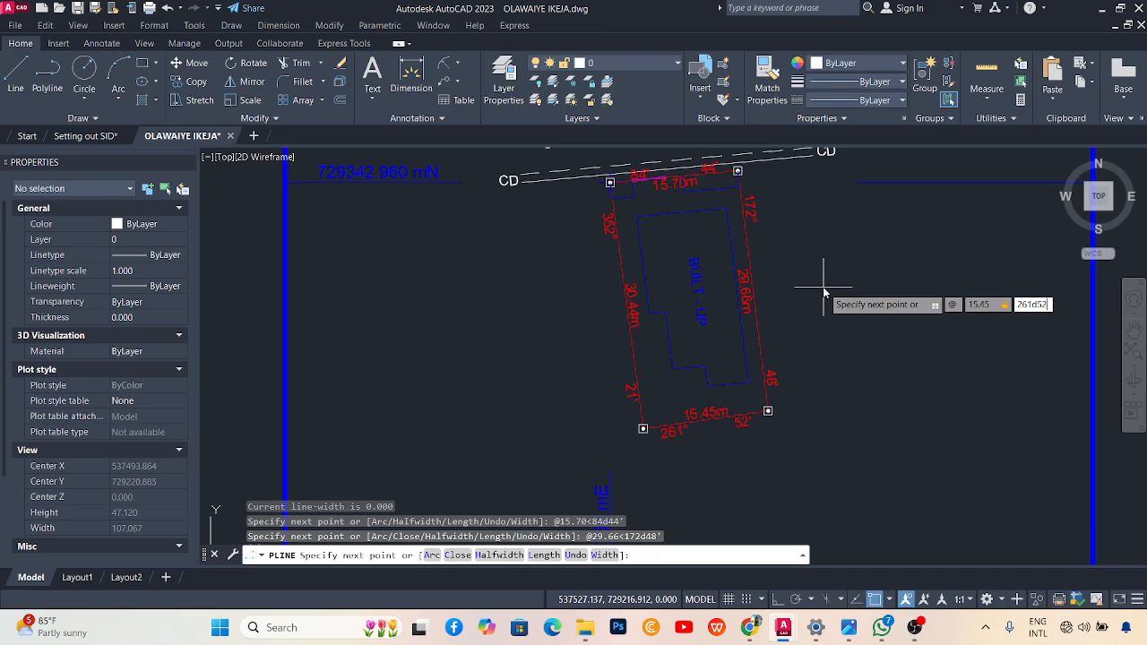
key("Return")
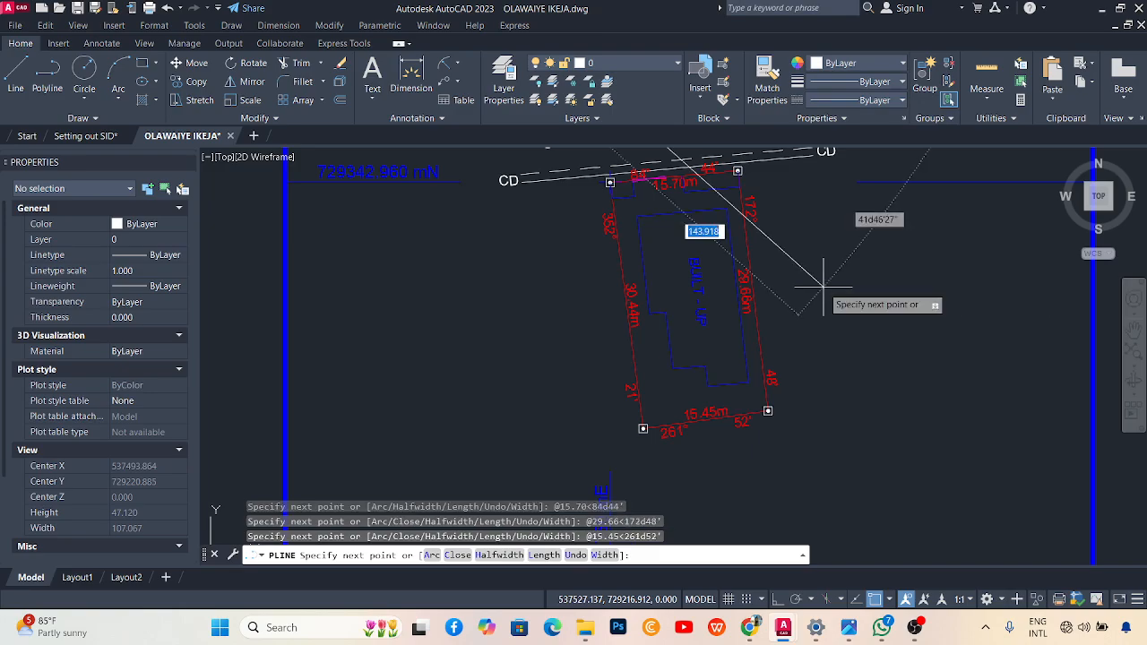
type("@")
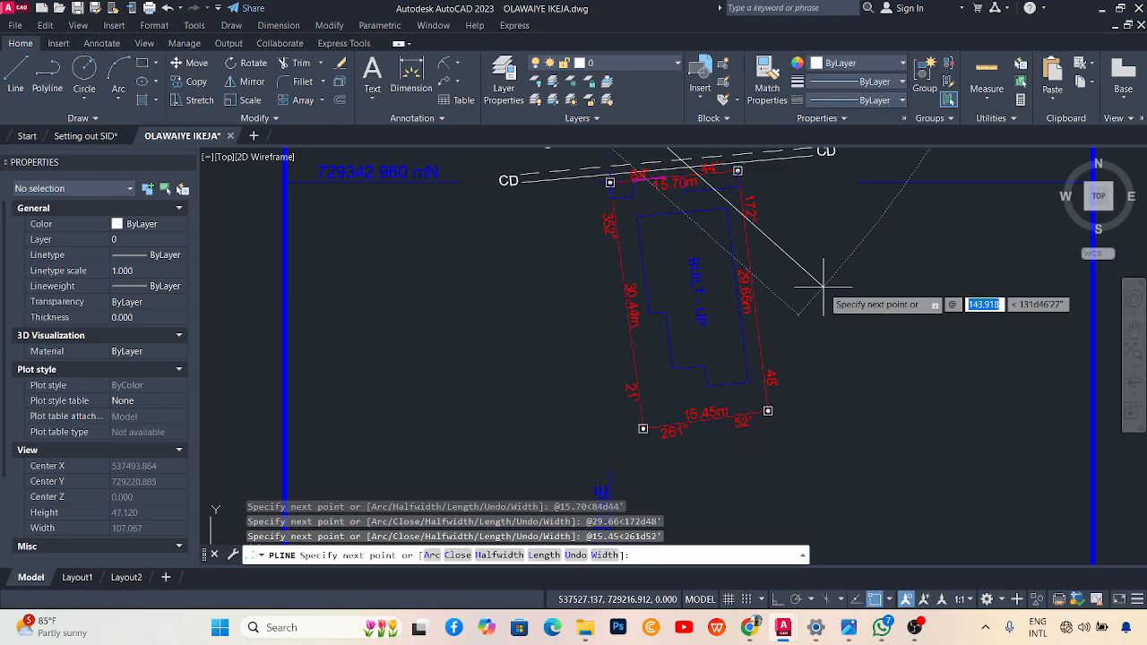
type("30.44")
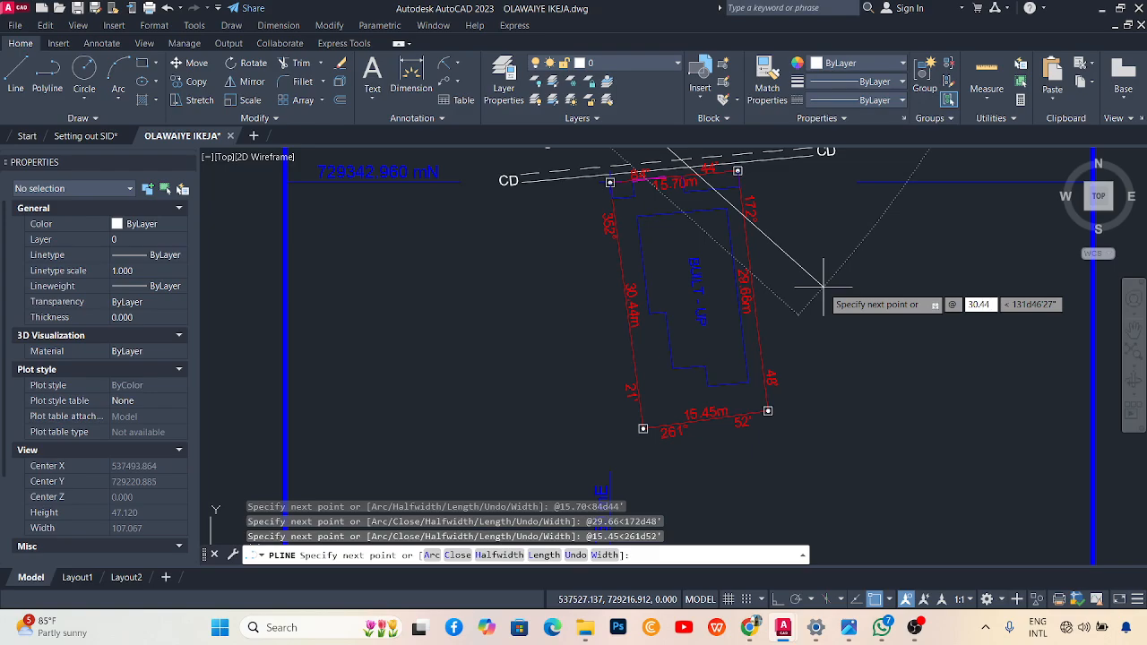
key("Tab")
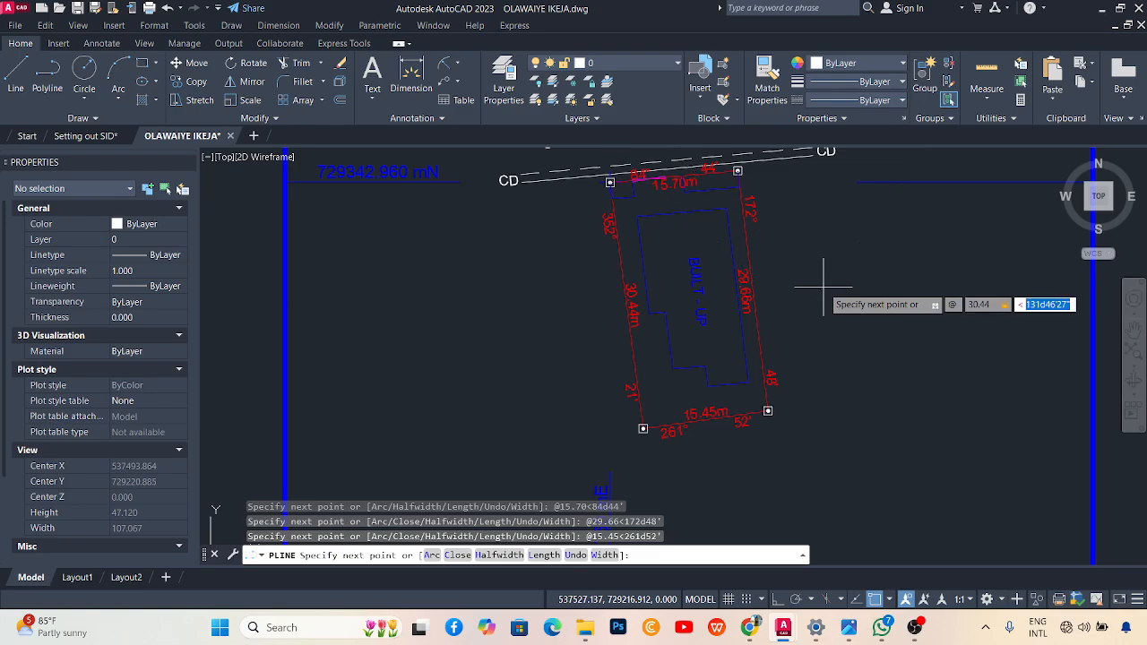
key("Escape")
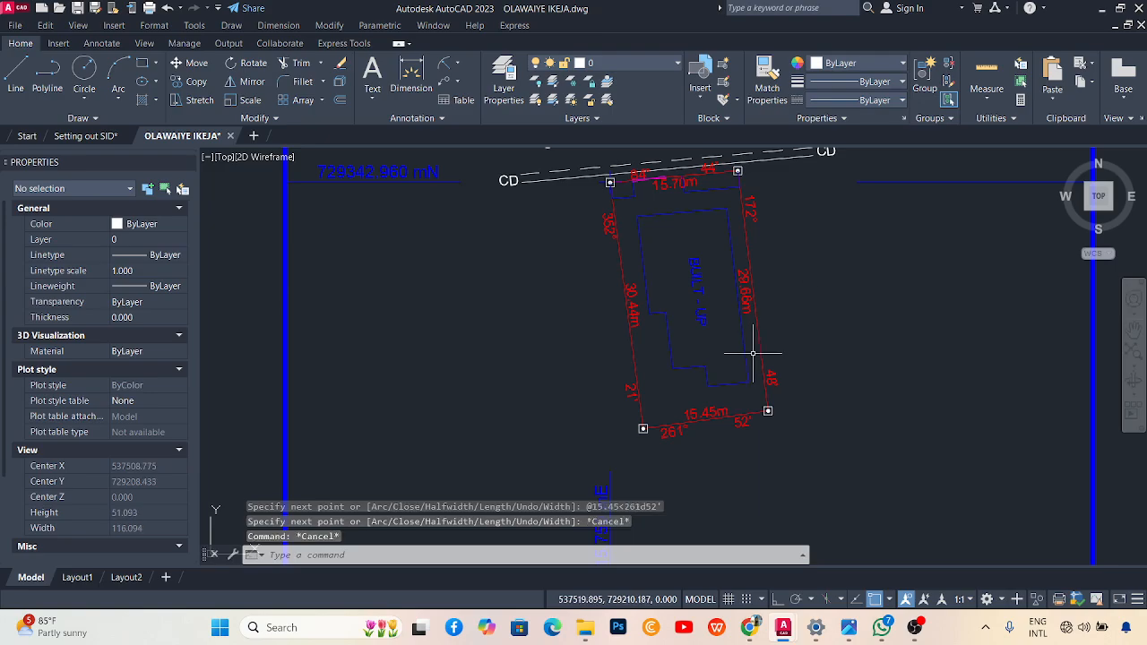
Use Extend Vertex on the polyline's open end to add a 30.44 m leg at 352°21'.
scroll(758, 348, "down", 10)
scroll(716, 287, "up", 5)
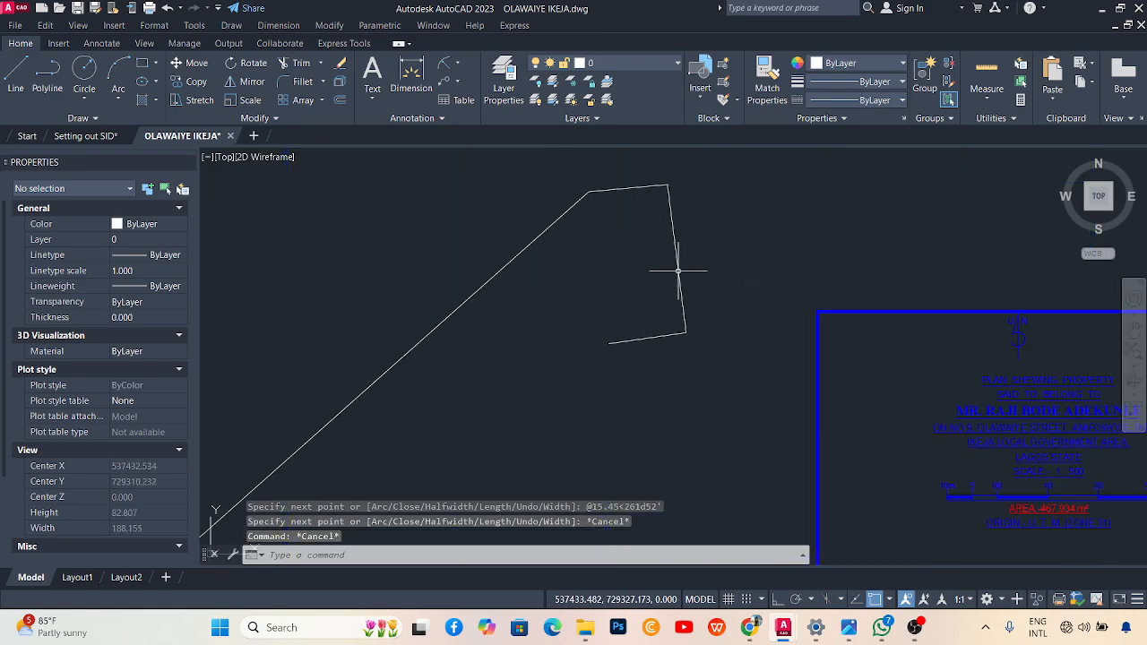
left_click(678, 269)
mouse_move(609, 343)
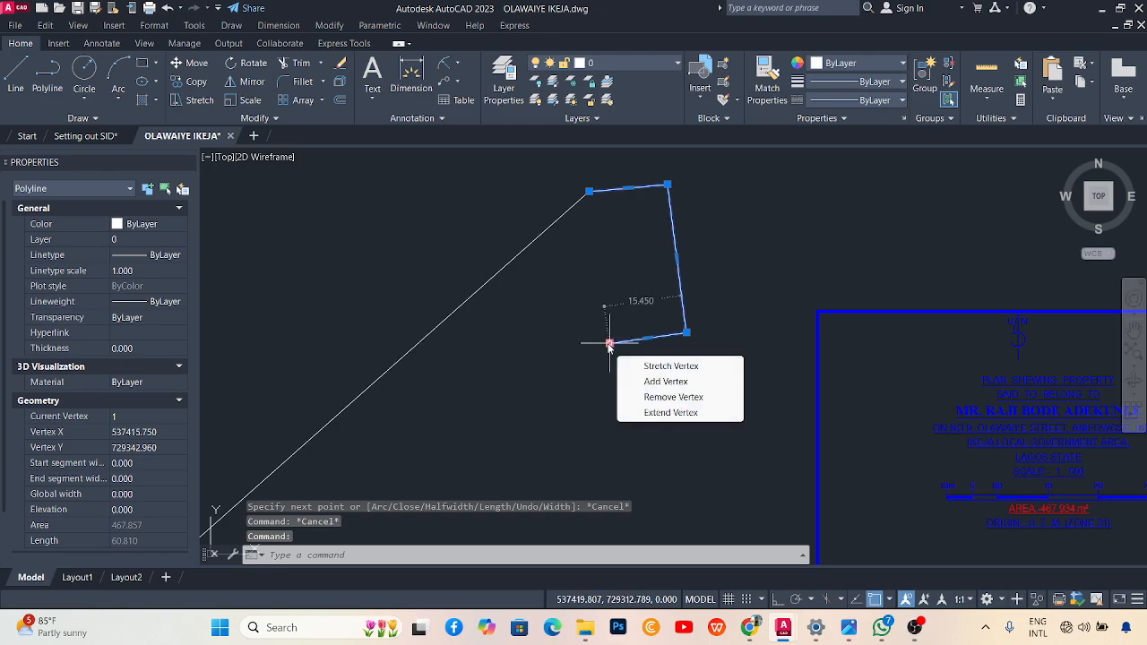
left_click(669, 412)
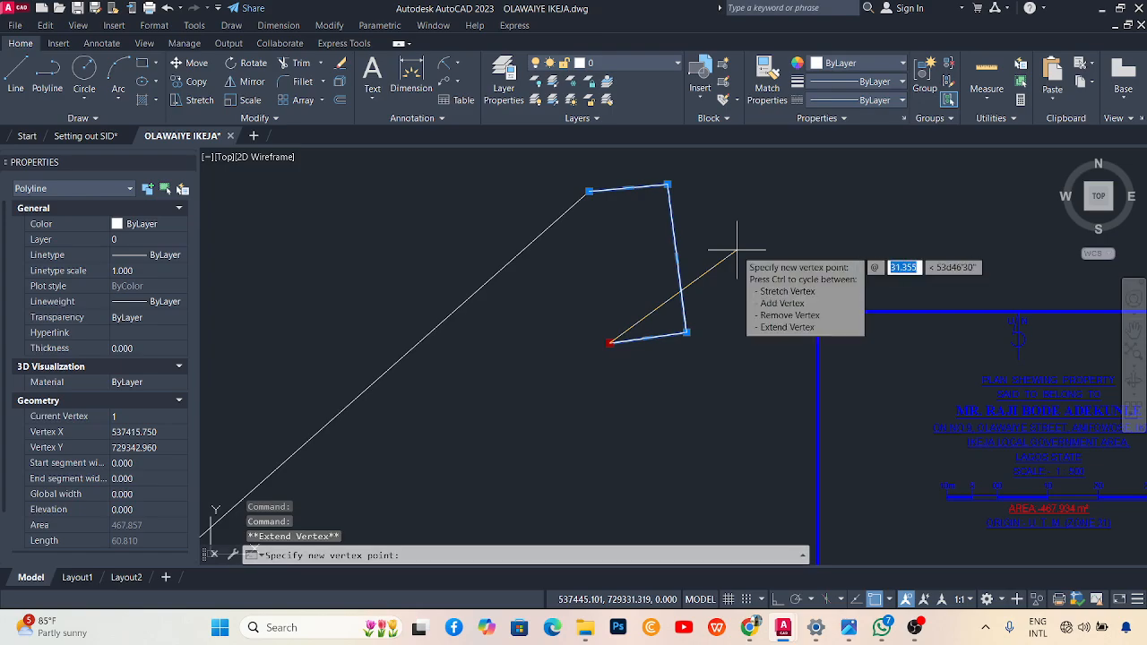
scroll(768, 346, "up", 6)
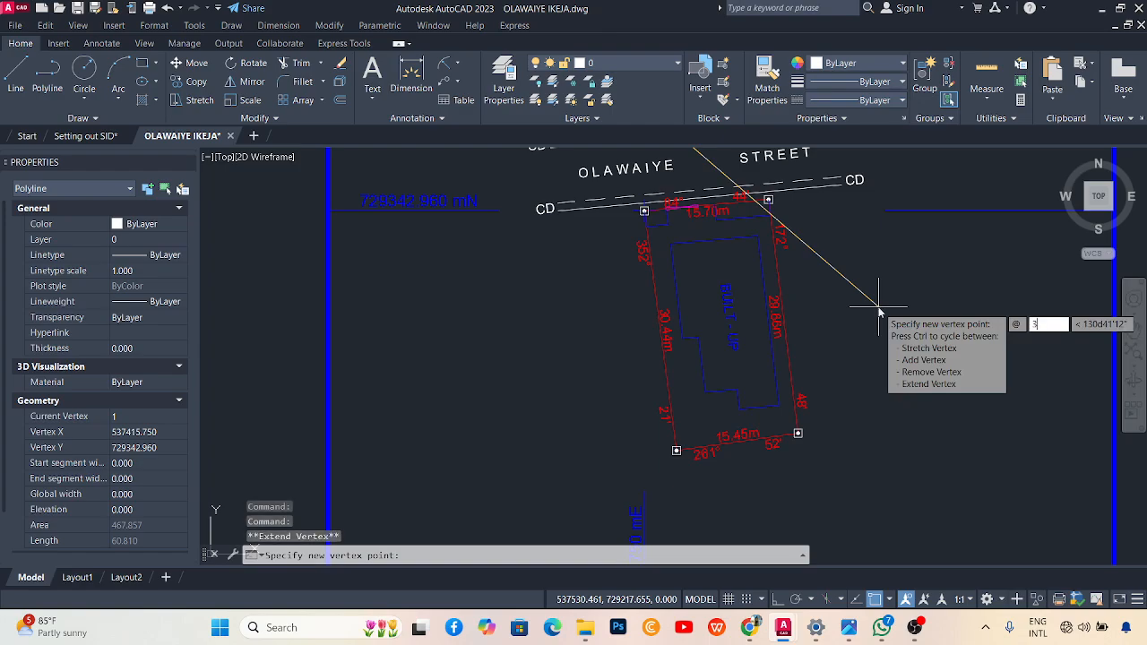
type("30.44")
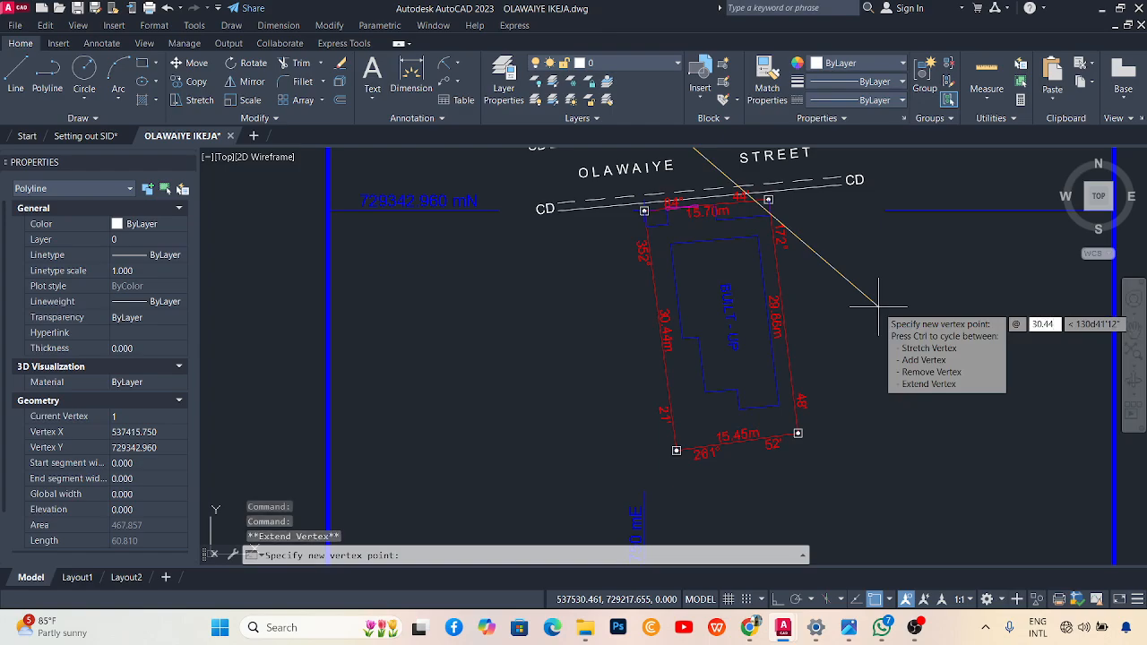
key("Tab")
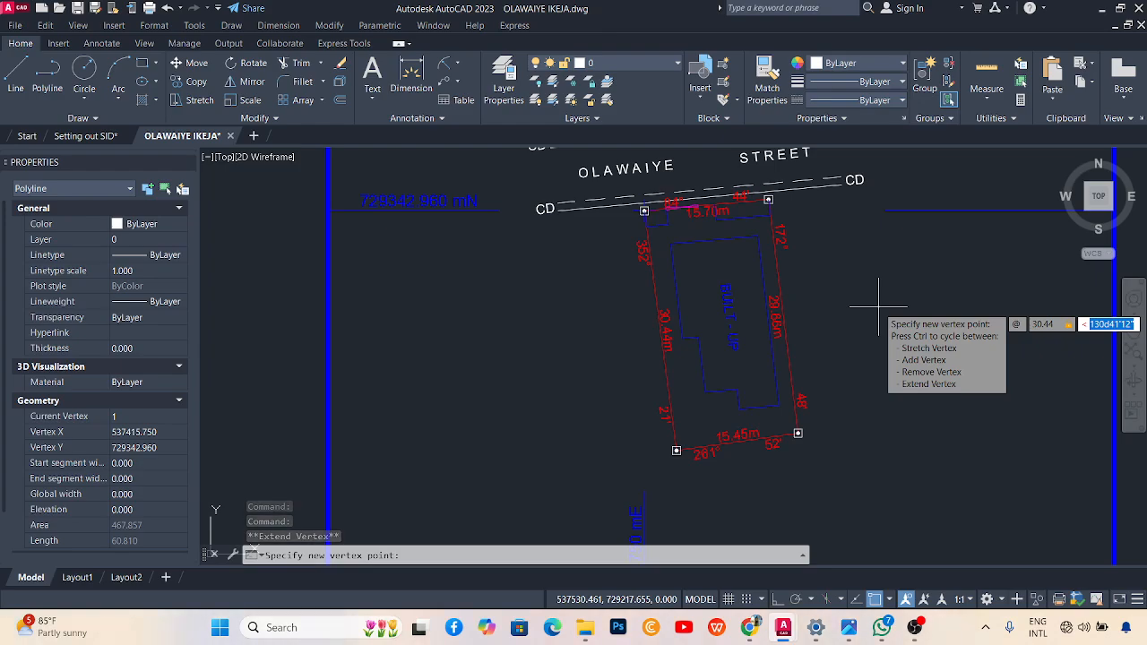
type("352d2")
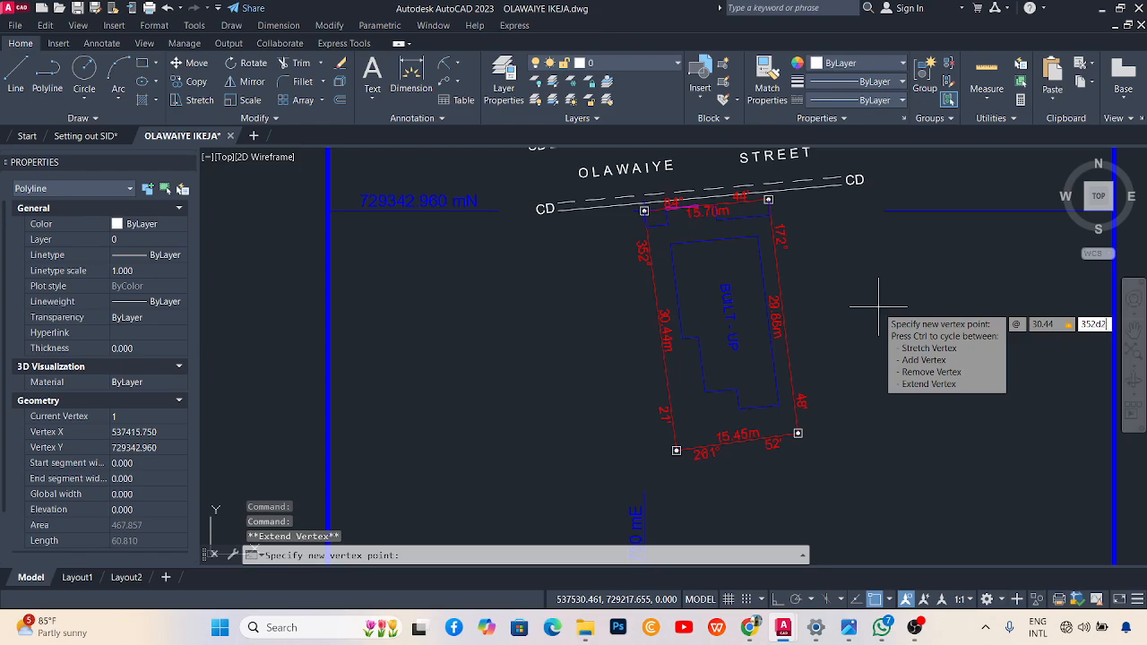
type("1'")
key("Return")
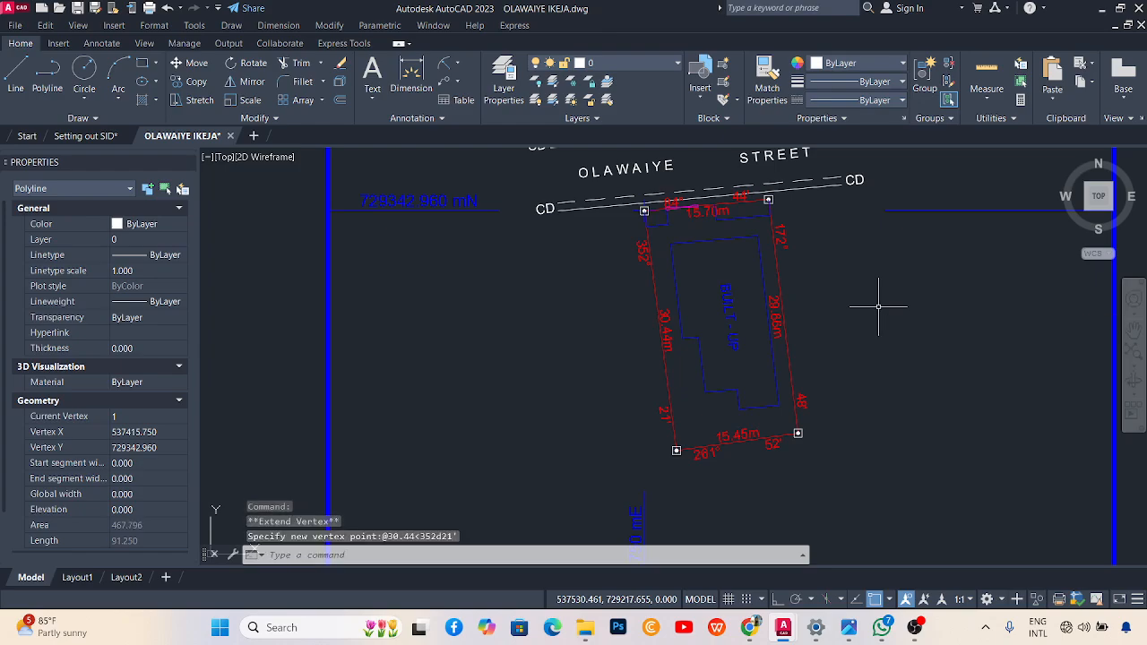
scroll(737, 162, "down", 5)
scroll(744, 172, "up", 4)
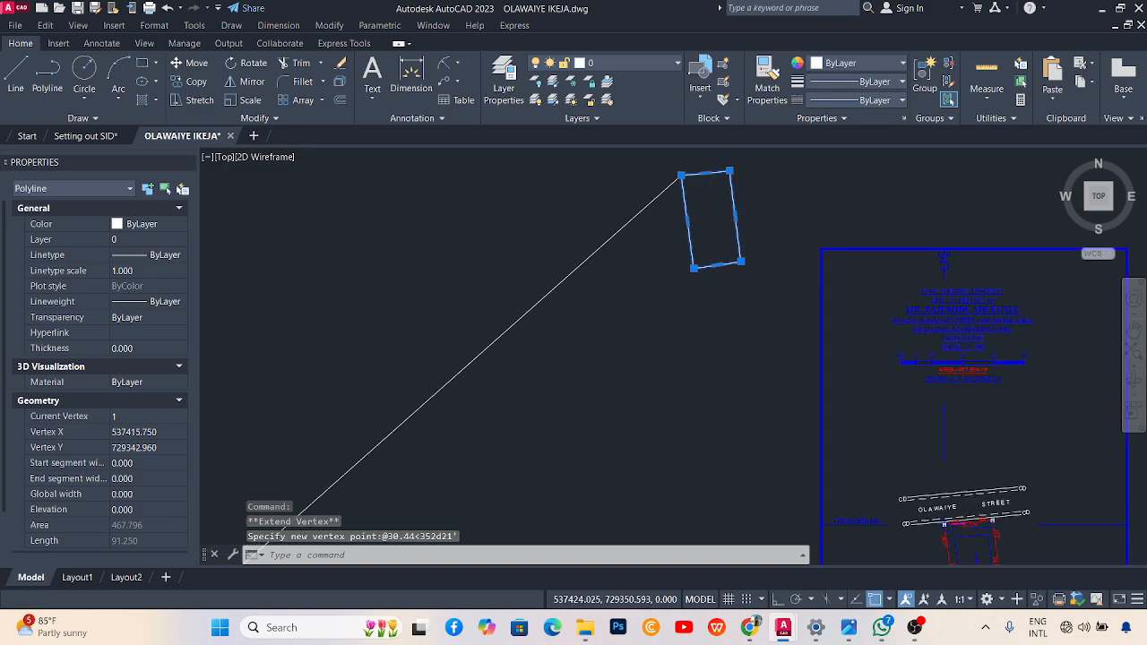
scroll(634, 212, "down", 4)
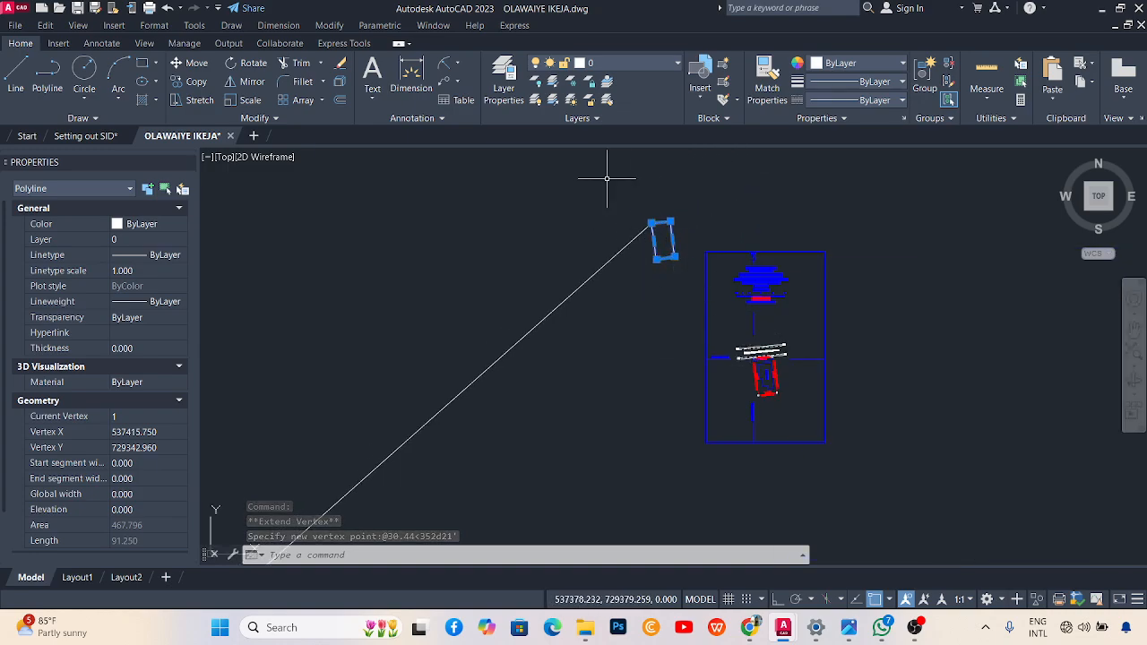
scroll(637, 220, "up", 6)
scroll(663, 187, "down", 4)
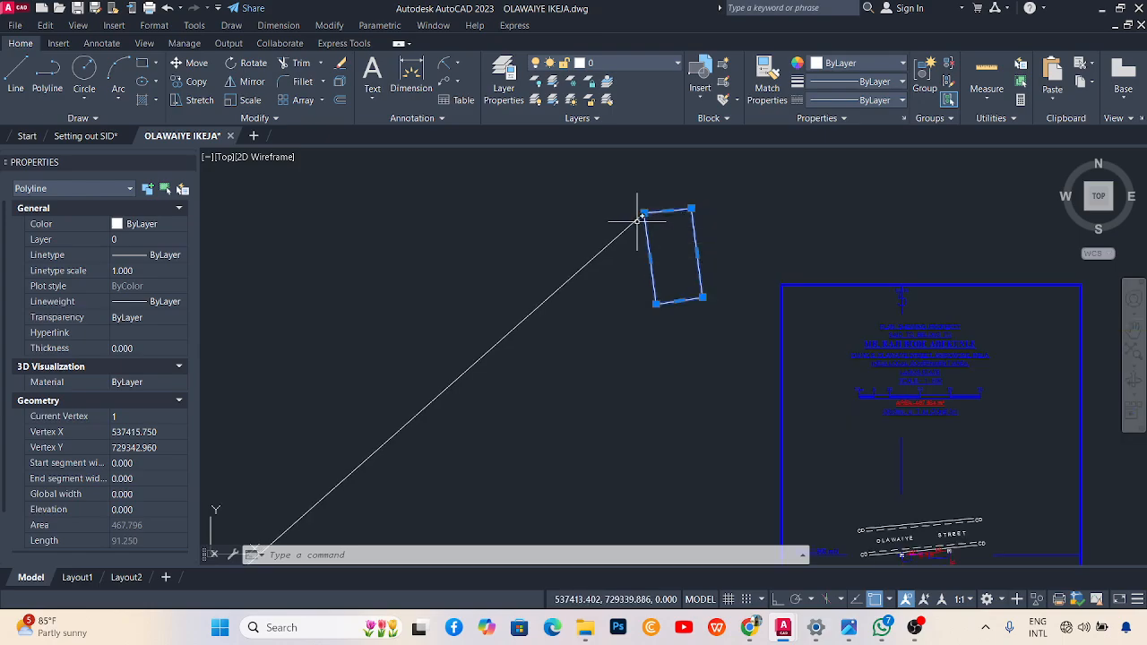
scroll(633, 218, "down", 3)
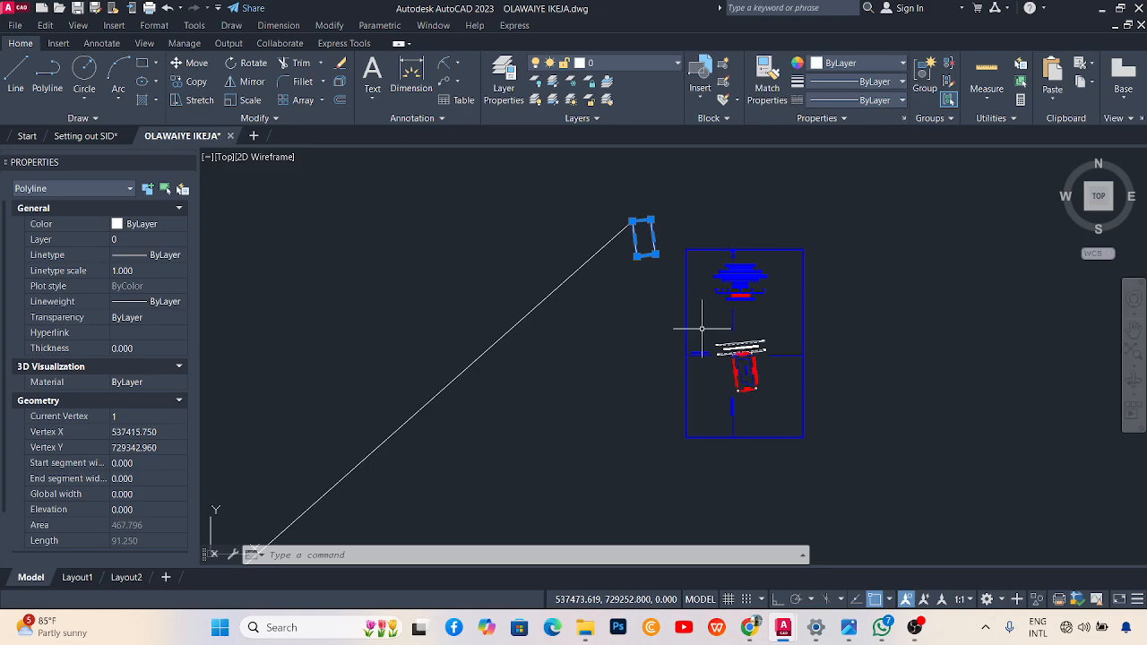
scroll(717, 351, "up", 1)
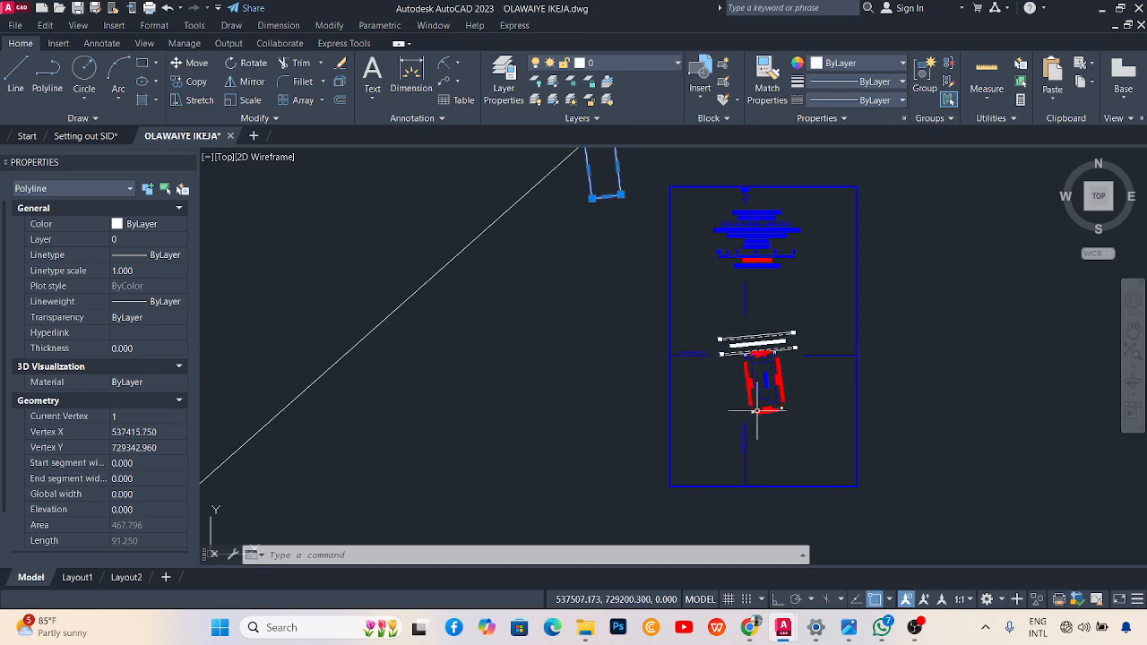
scroll(698, 378, "up", 2)
scroll(686, 340, "up", 2)
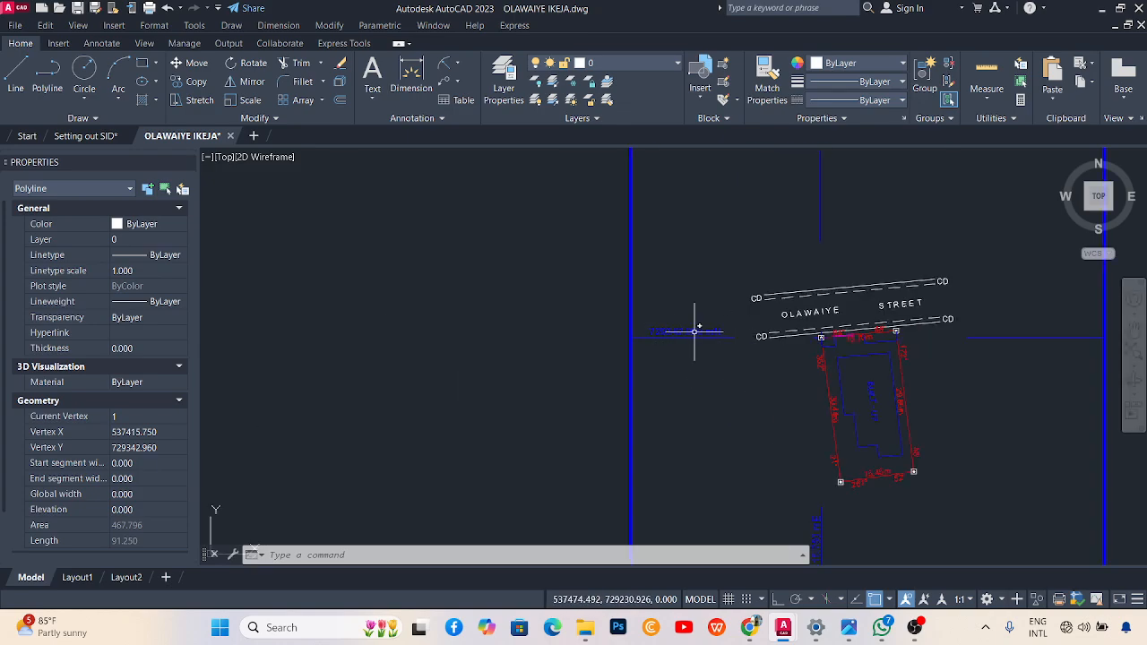
scroll(731, 341, "down", 4)
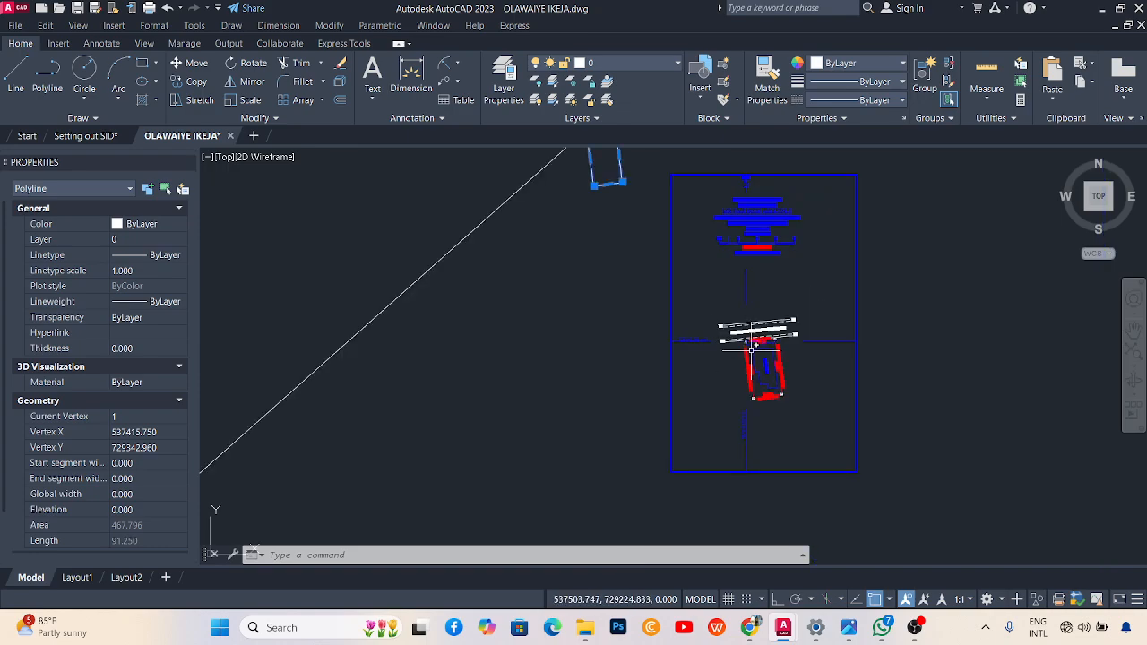
scroll(754, 351, "up", 2)
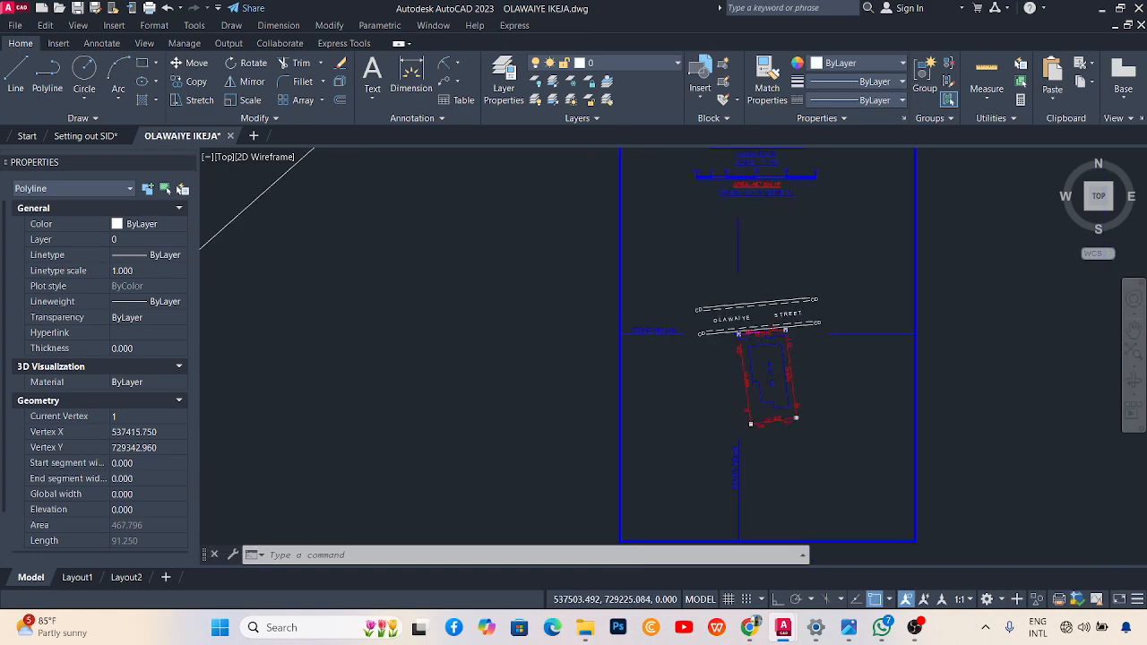
scroll(749, 340, "up", 2)
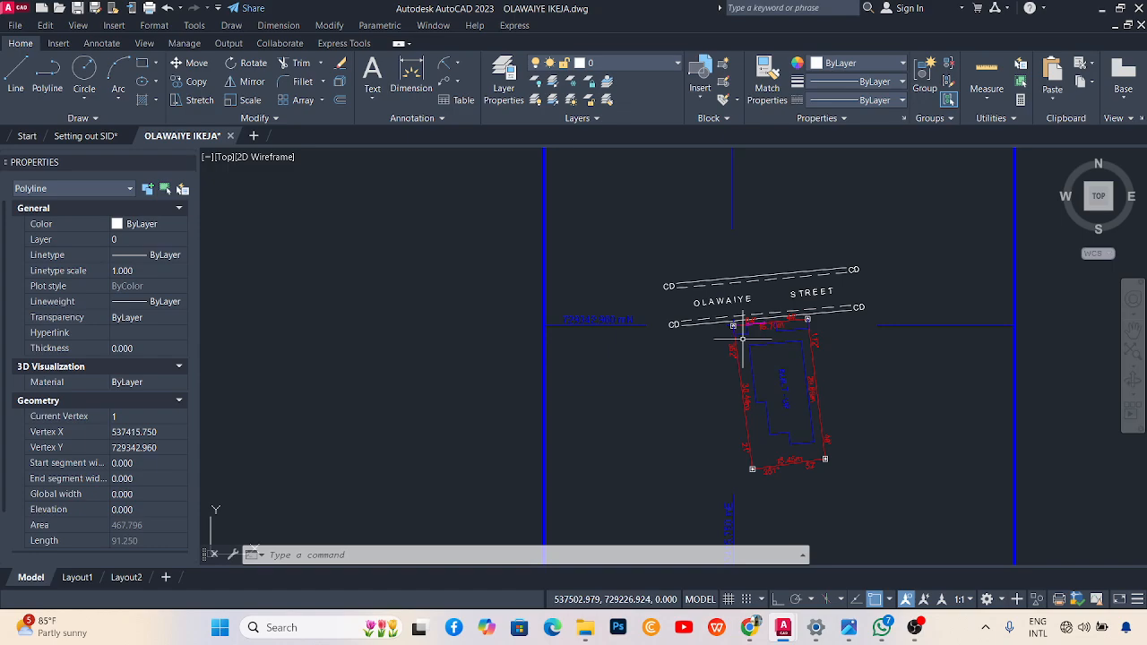
scroll(742, 338, "down", 5)
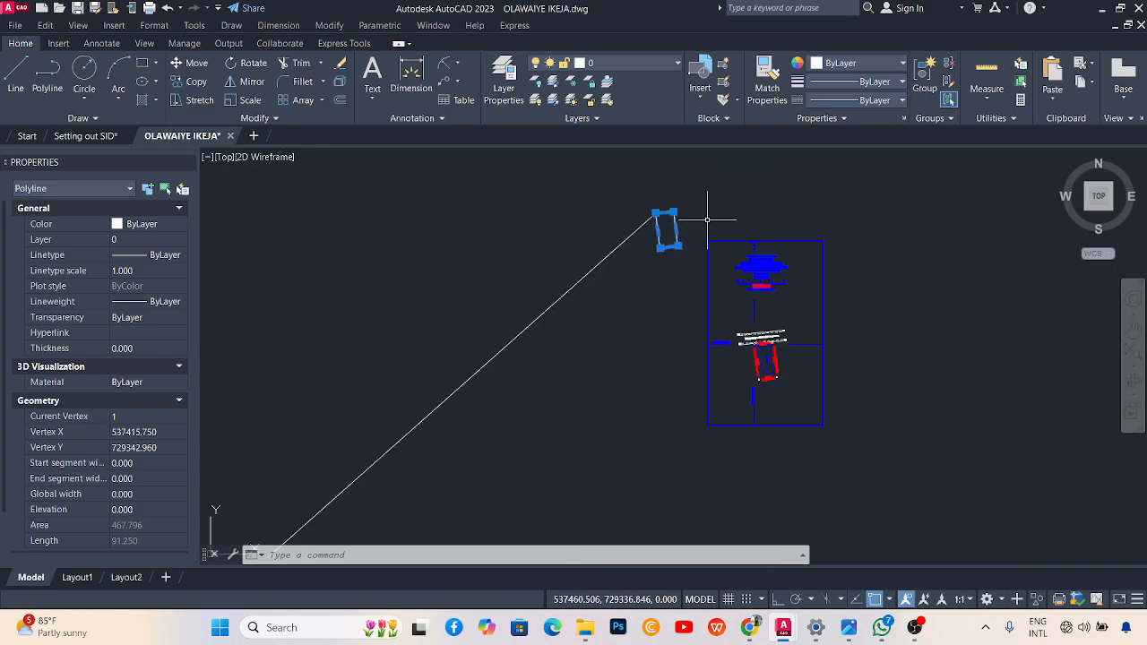
key("Escape")
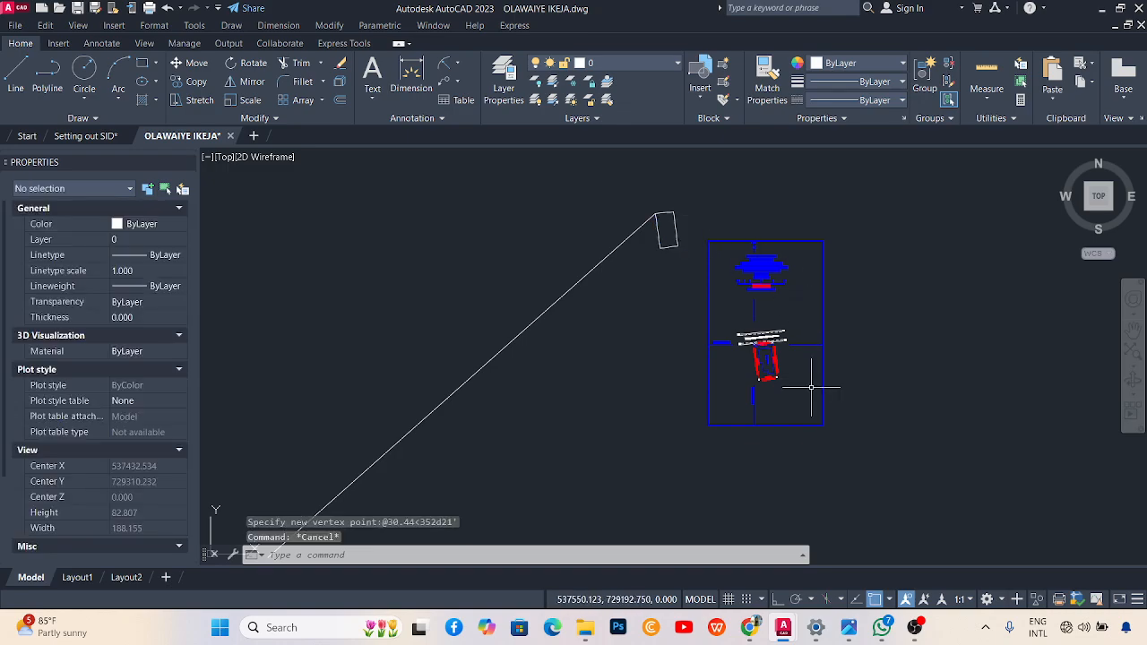
left_click(844, 446)
Move the whole plot plan from its corner onto the outline's northwest corner.
left_click(718, 236)
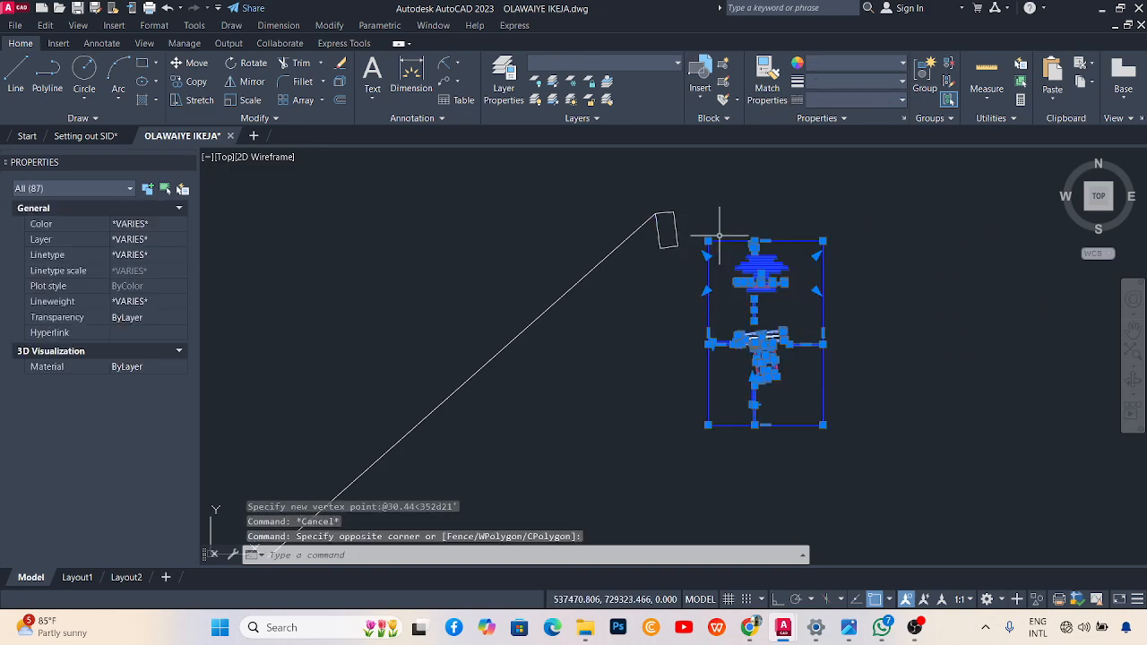
type("m")
key("Return")
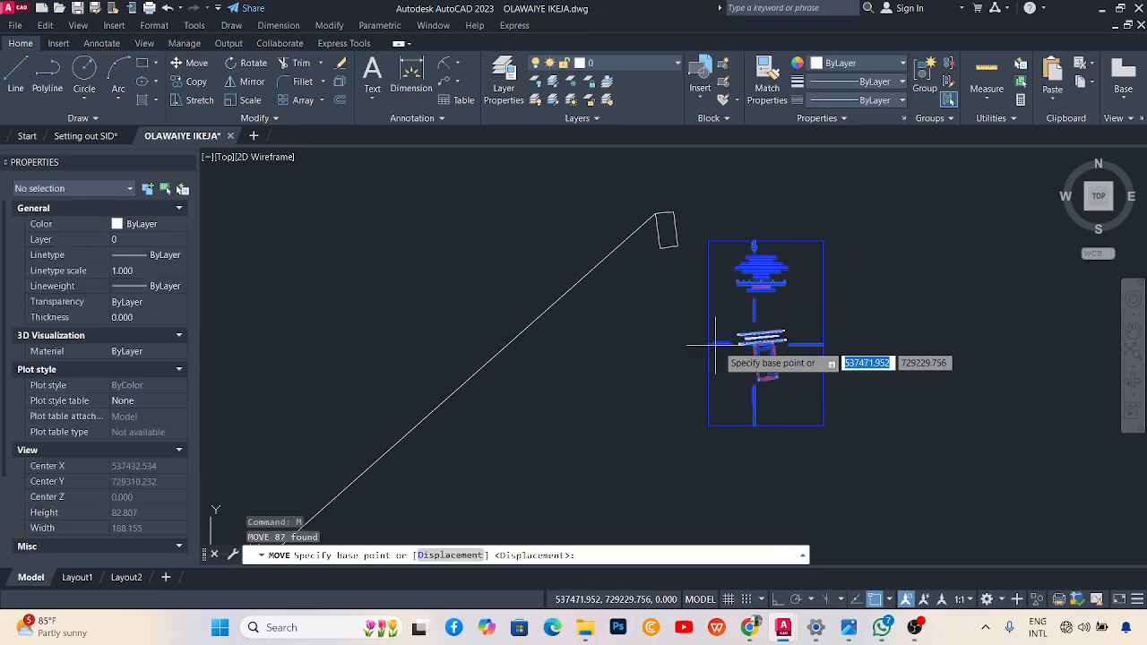
scroll(747, 345, "up", 3)
scroll(727, 332, "up", 3)
scroll(714, 337, "up", 2)
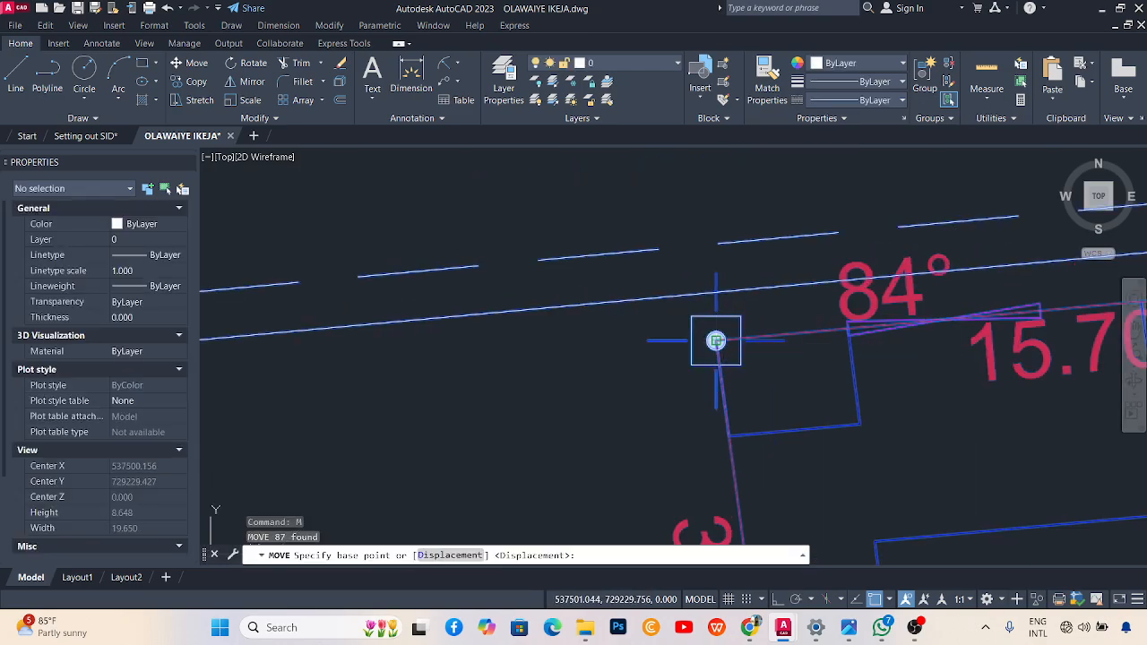
left_click(717, 338)
scroll(744, 359, "down", 2)
scroll(768, 383, "down", 5)
scroll(737, 269, "up", 4)
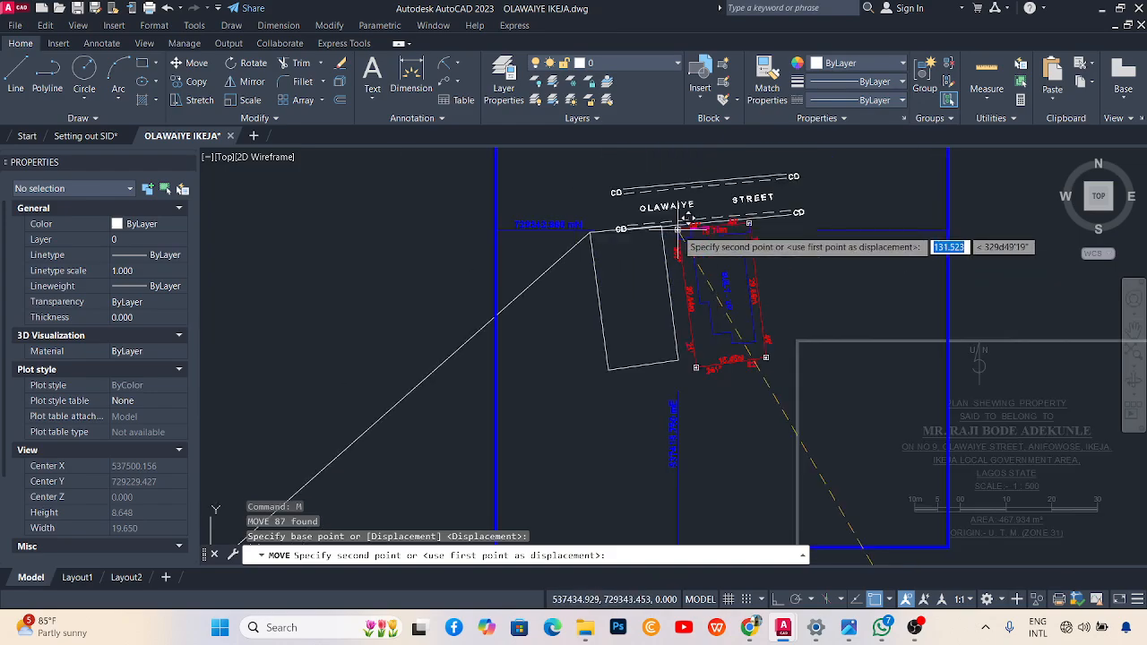
middle_click_drag(601, 219, 567, 250)
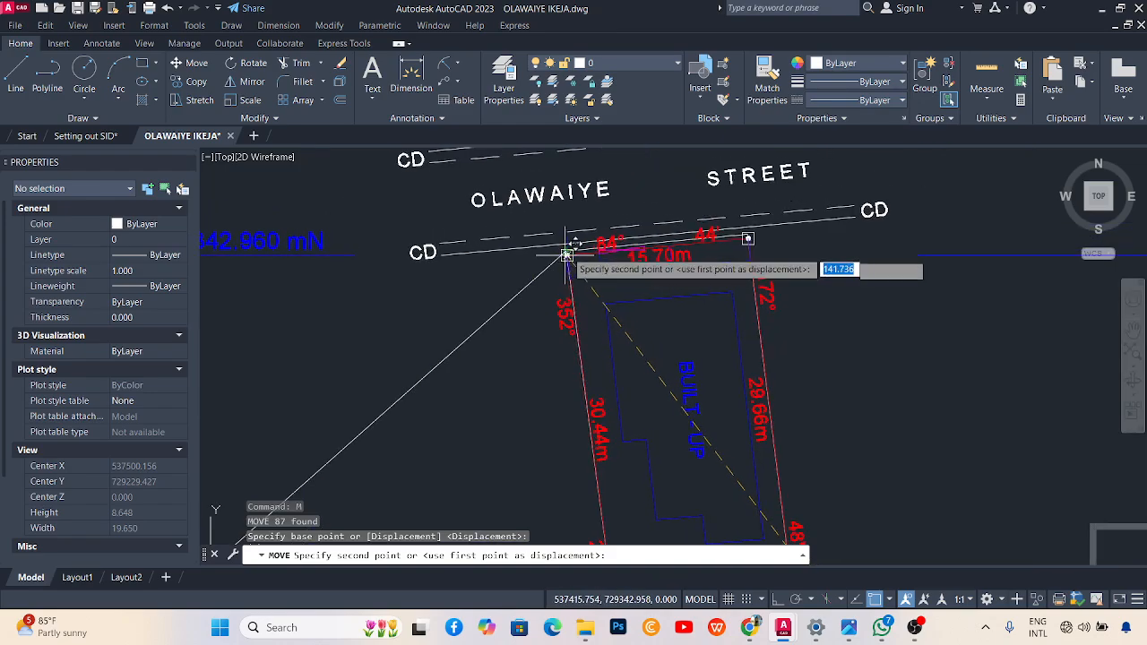
left_click(566, 250)
scroll(609, 296, "down", 4)
scroll(627, 314, "up", 3)
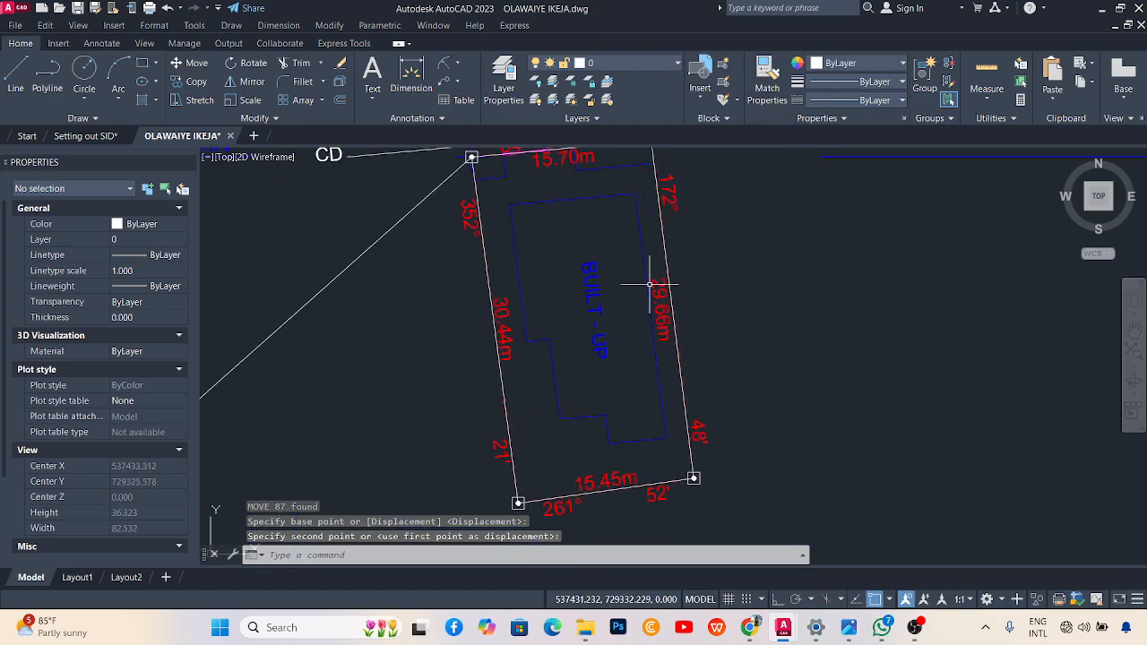
scroll(632, 324, "down", 3)
scroll(640, 287, "up", 6)
Erase the stray polyline and the long diagonal polyline, then save the drawing.
left_click(638, 287)
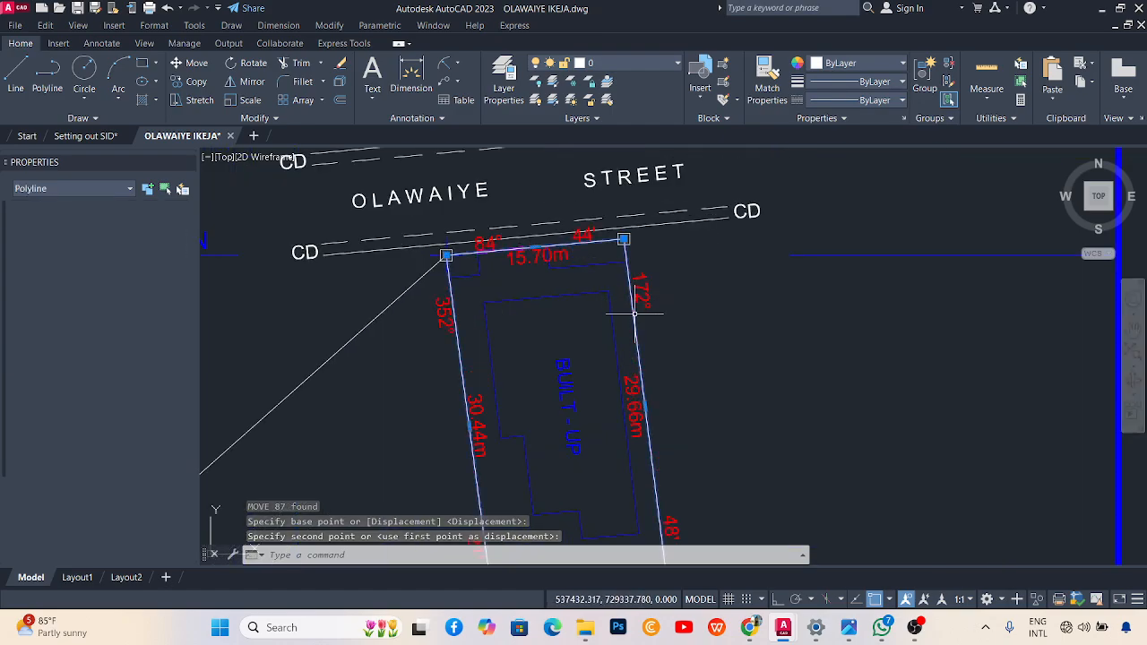
key("Delete")
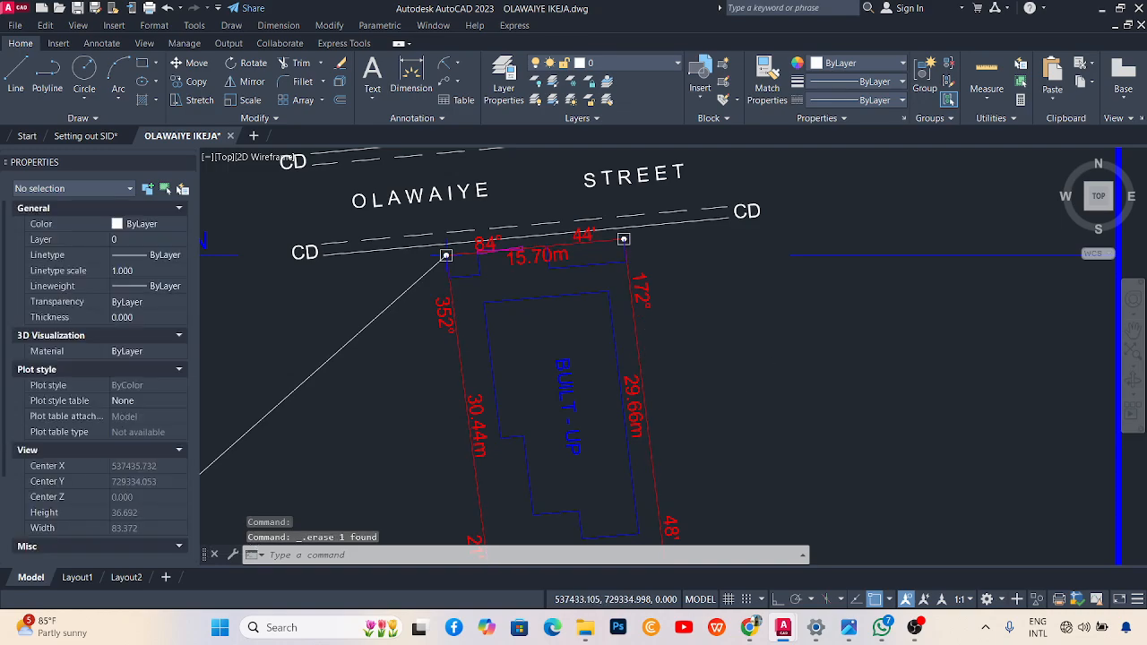
scroll(627, 309, "down", 5)
left_click(583, 380)
left_click(488, 361)
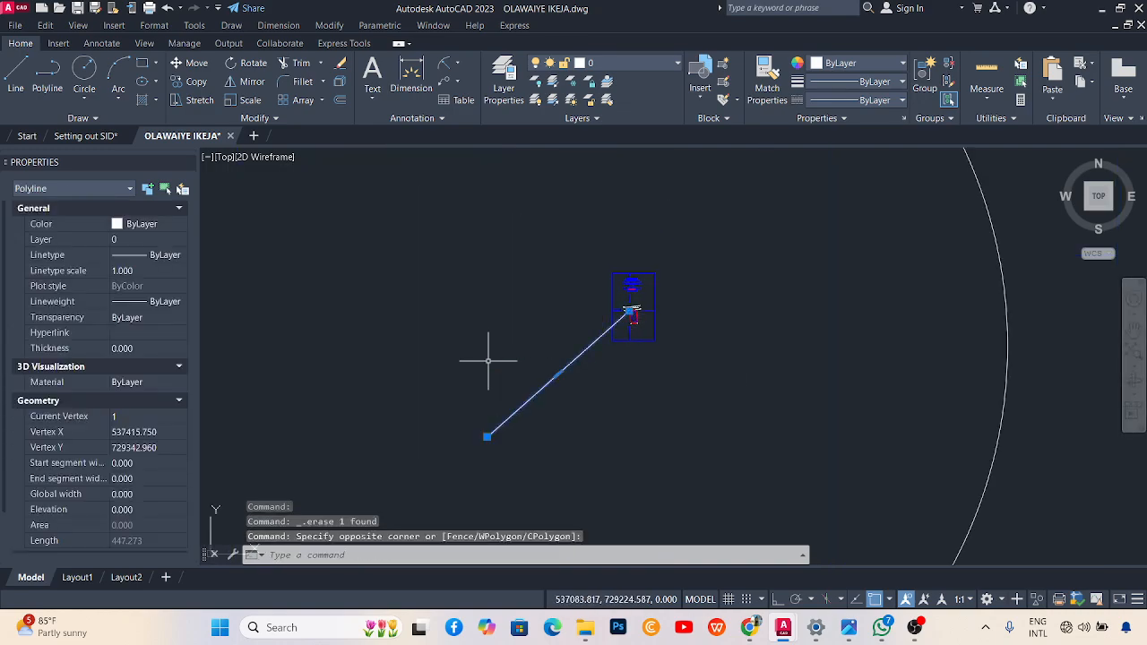
key("Delete")
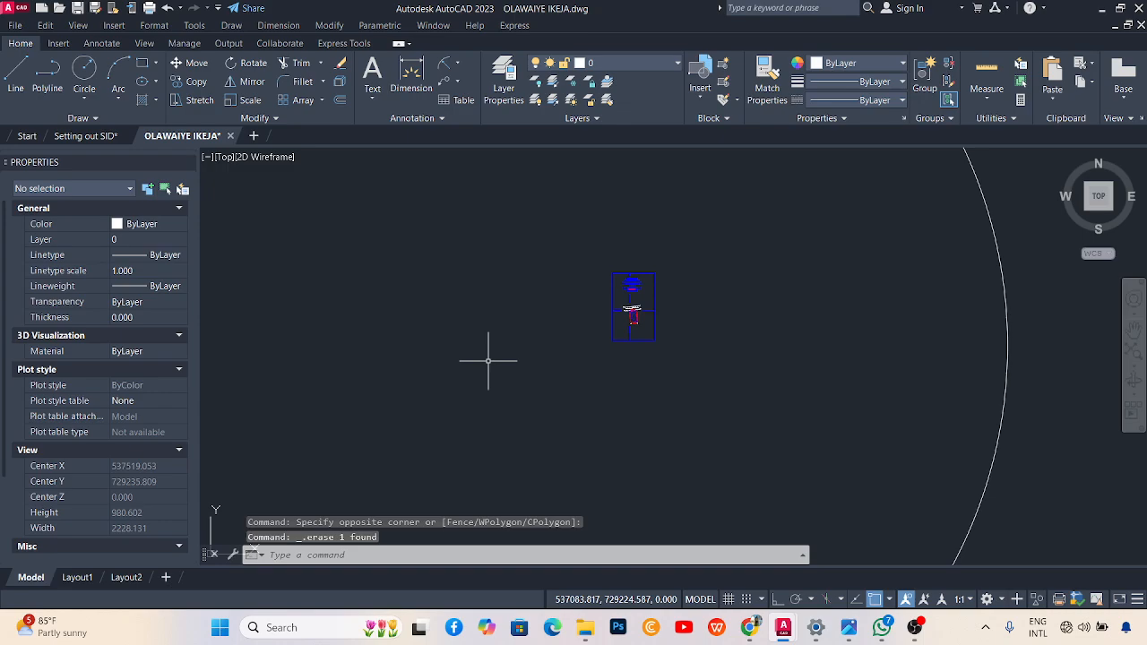
key("ctrl+s")
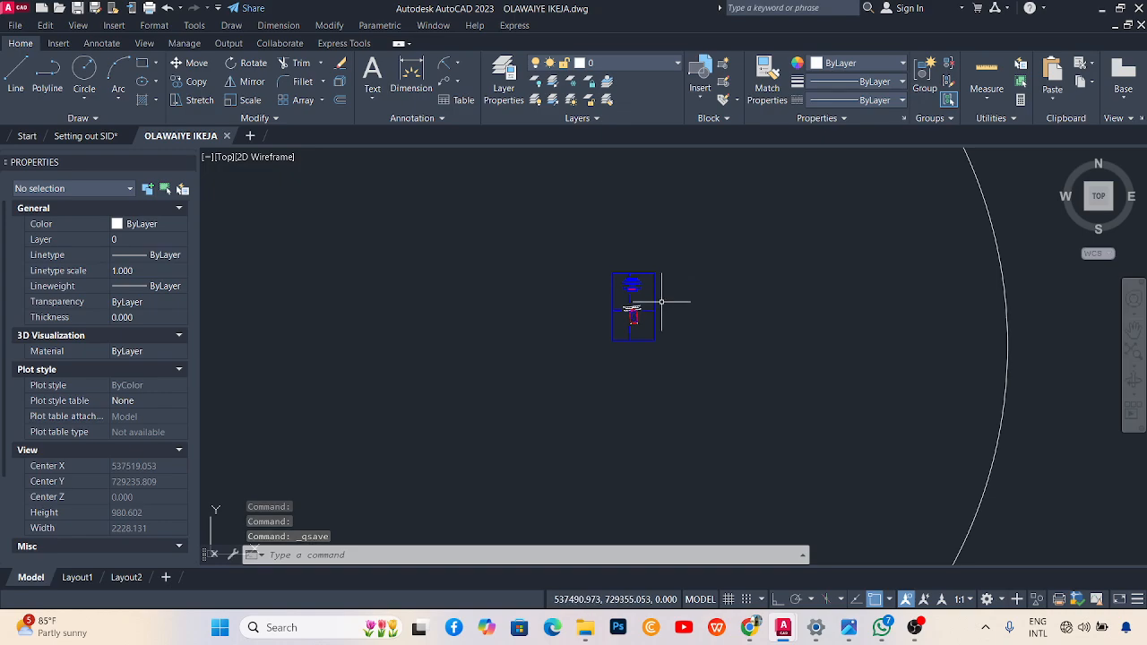
scroll(634, 277, "up", 2)
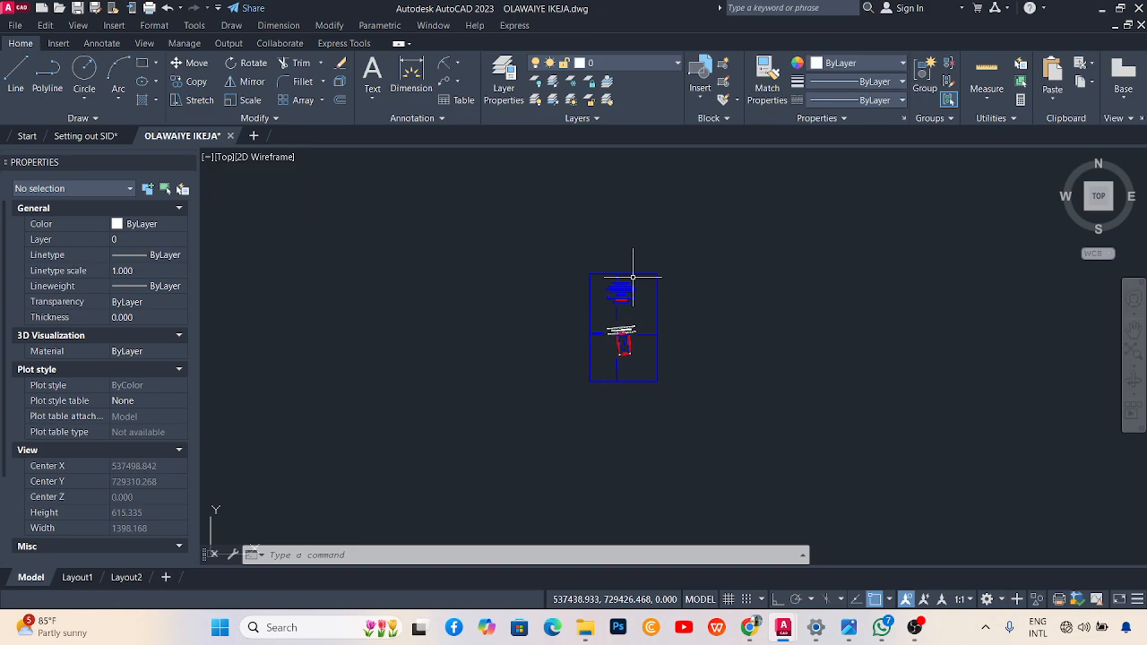
scroll(632, 279, "up", 6)
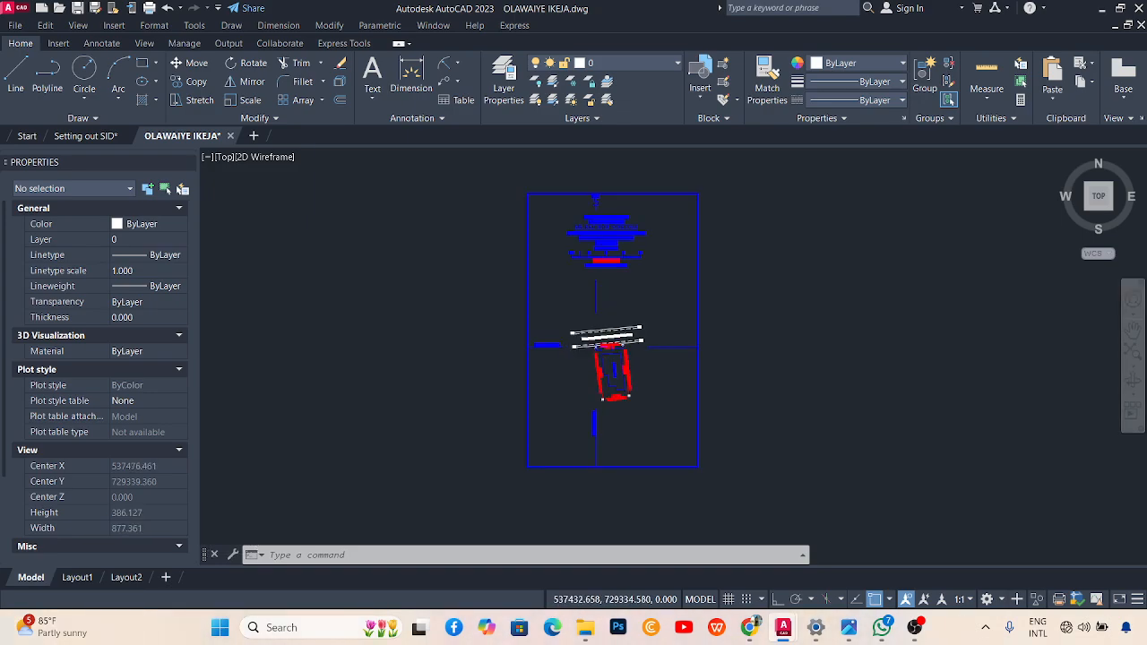
scroll(622, 360, "up", 6)
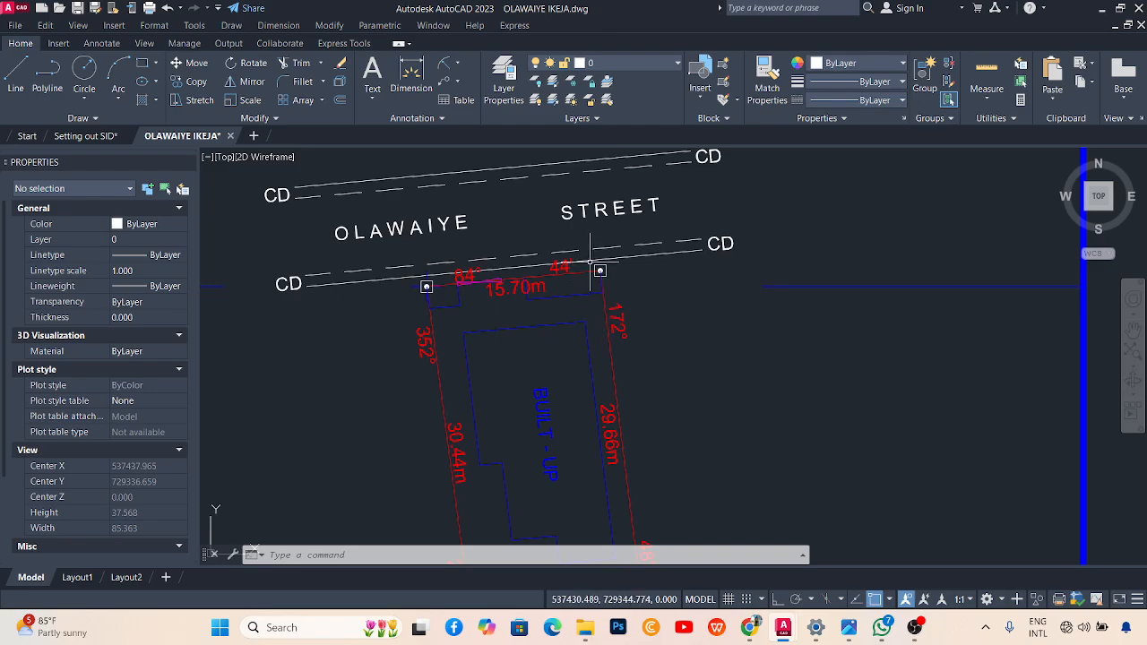
scroll(585, 275, "down", 7)
scroll(526, 360, "down", 6)
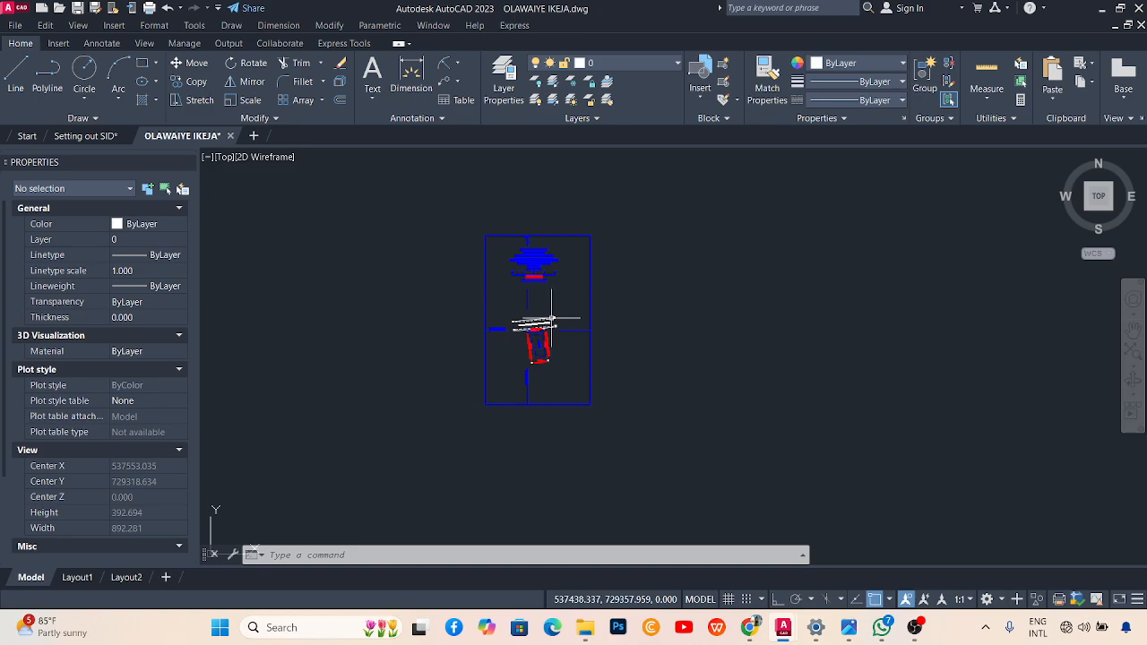
scroll(543, 332, "up", 4)
scroll(500, 327, "up", 2)
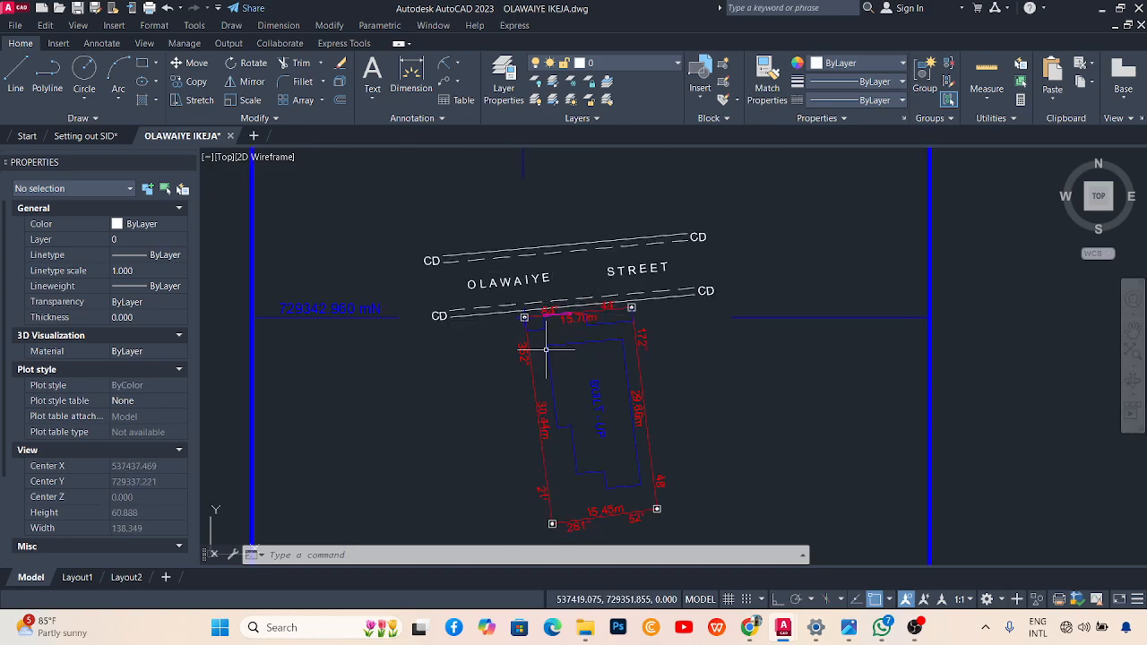
mouse_move(377, 260)
left_mouse_down()
mouse_move(437, 224)
mouse_move(490, 283)
mouse_move(538, 255)
left_mouse_up()
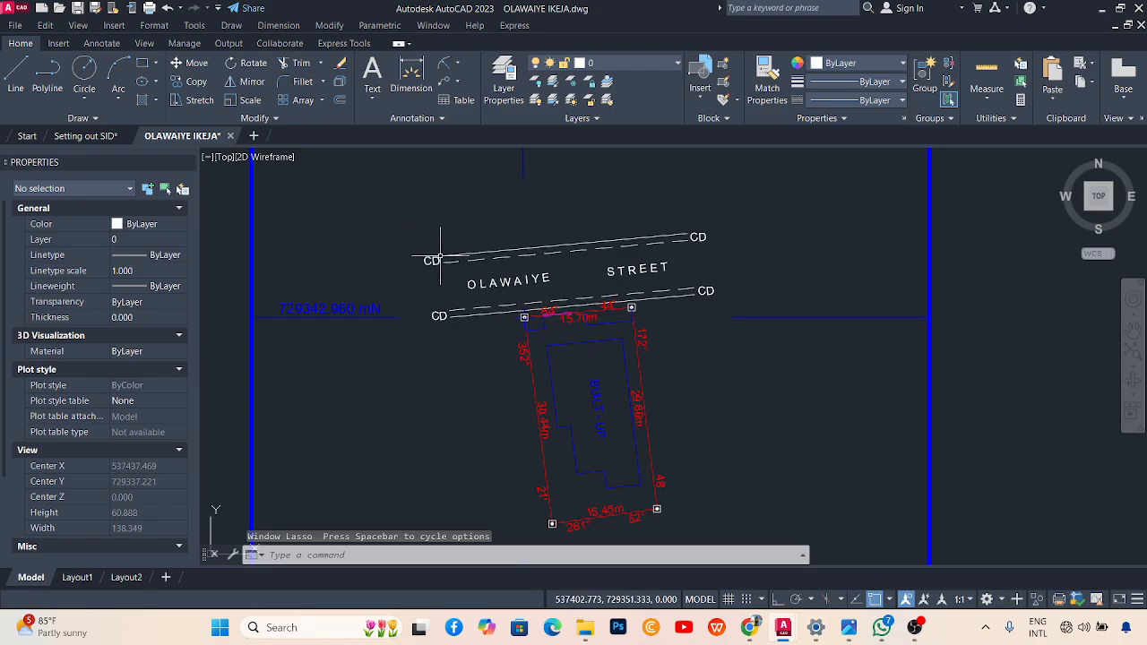
scroll(520, 279, "down", 1)
scroll(560, 349, "up", 2)
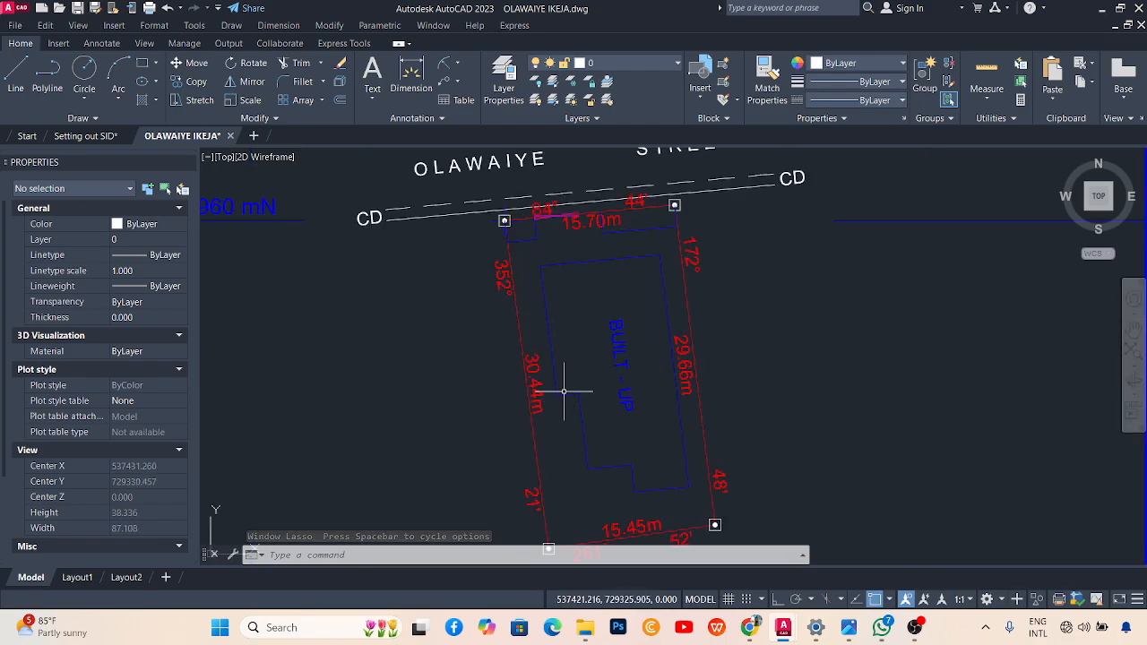
scroll(538, 287, "down", 5)
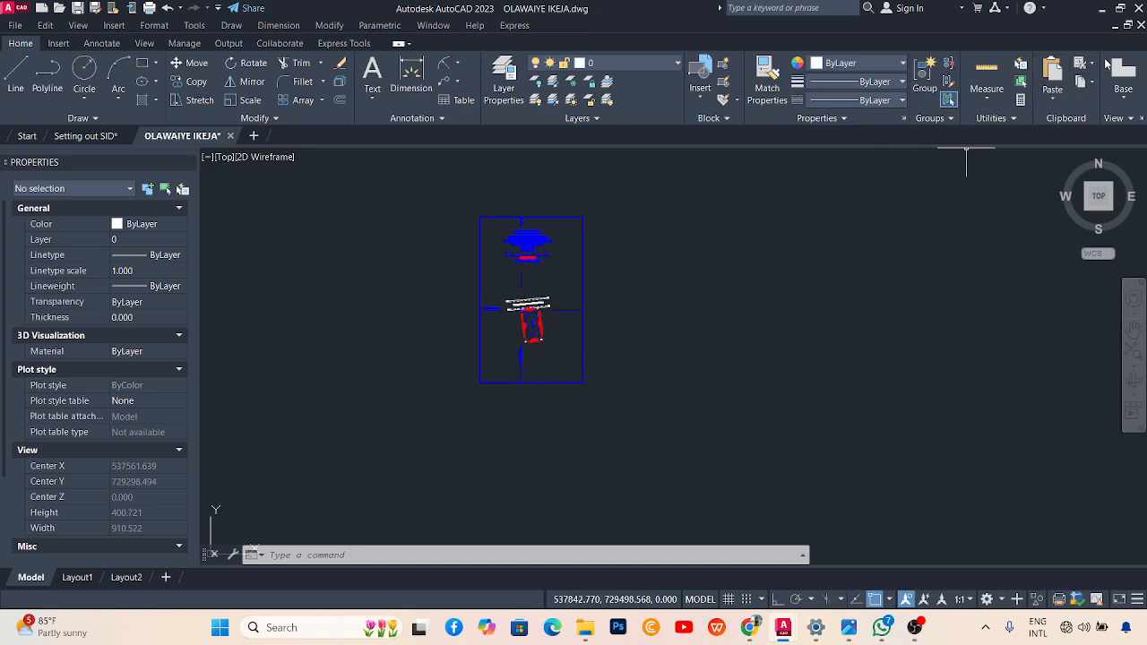
Minimize AutoCAD and refresh the desktop.
left_click(1101, 11)
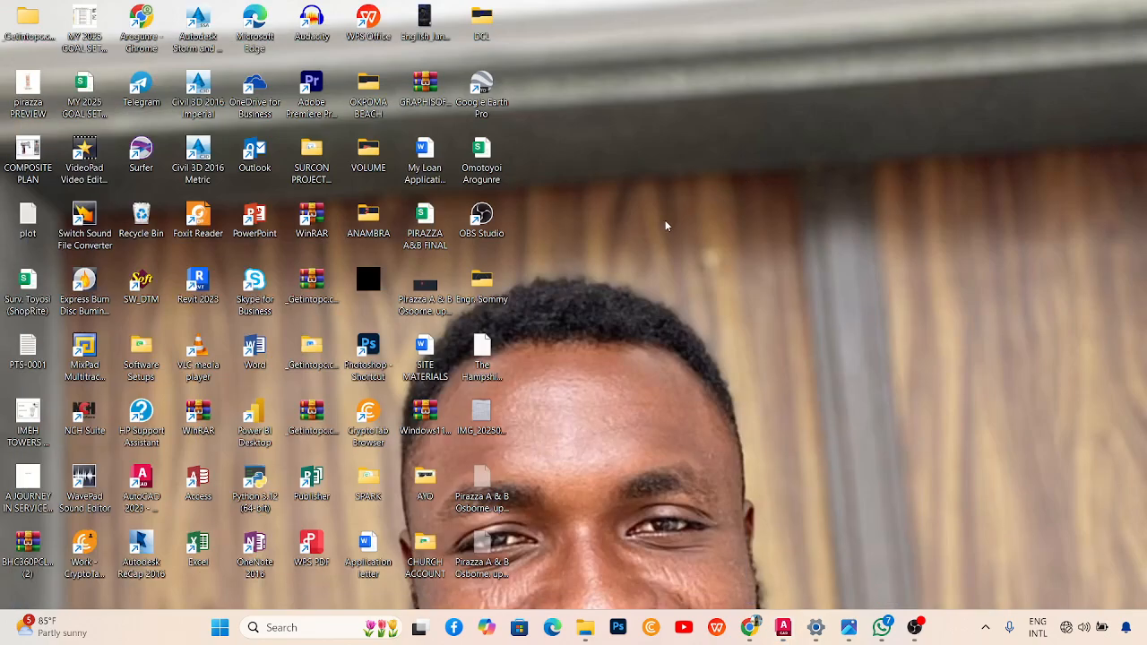
right_click(645, 134)
left_click(695, 197)
Open the SERVICE BUILDING 110 notes photo, maximize and restore it, and zoom in.
left_click(847, 632)
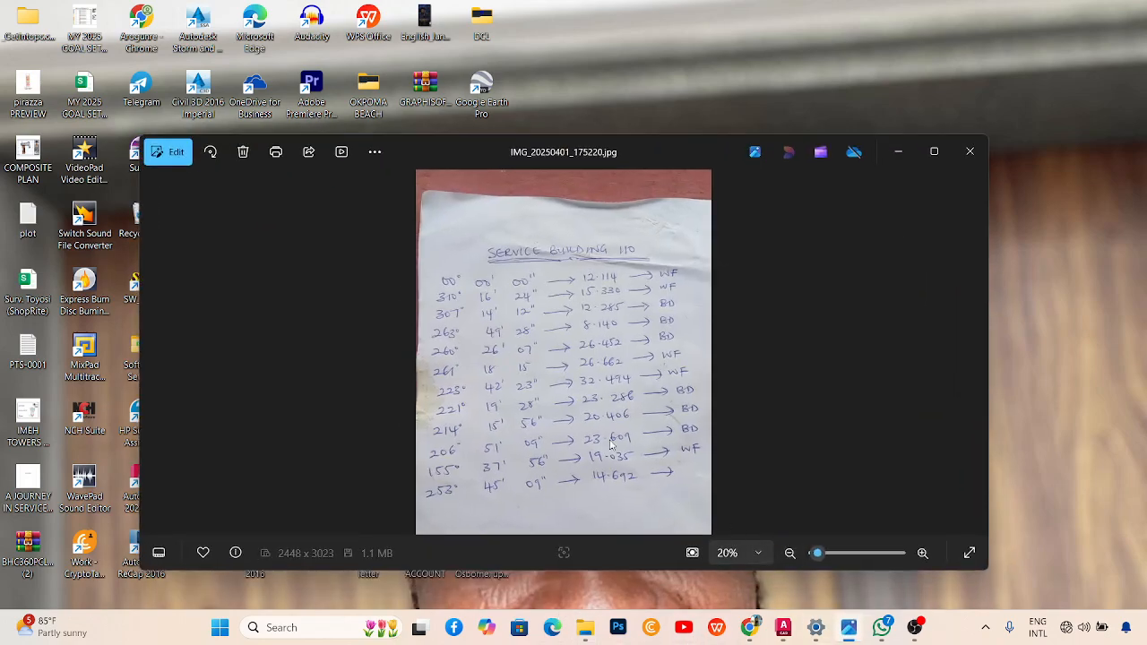
left_click(932, 159)
left_click(1100, 21)
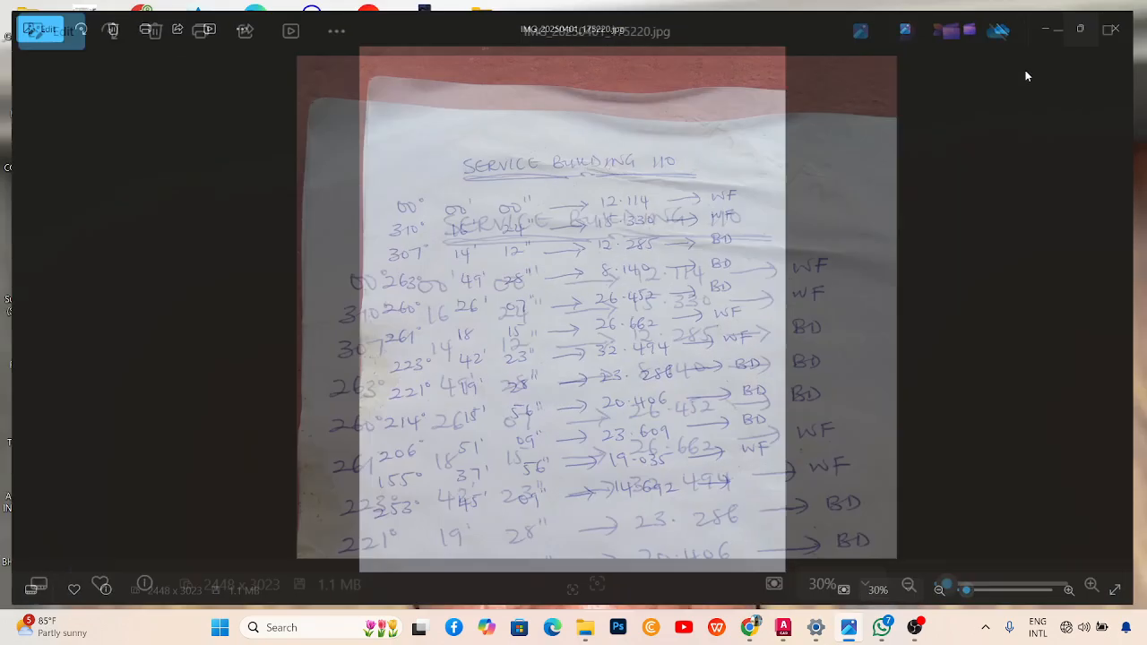
mouse_move(782, 632)
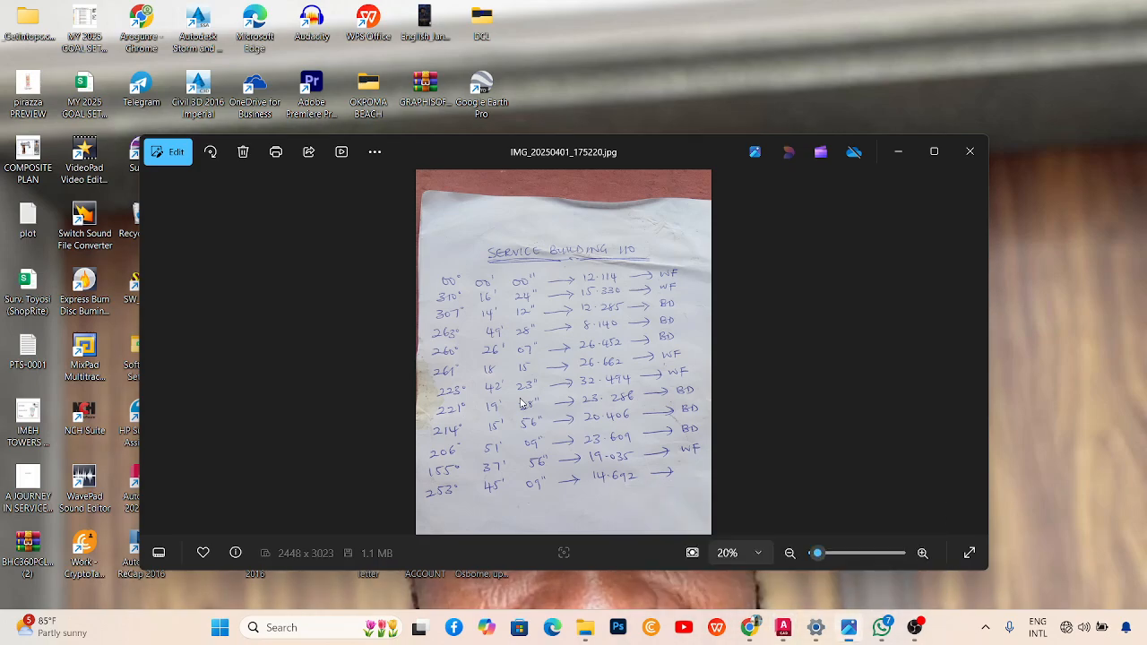
scroll(520, 359, "up", 2)
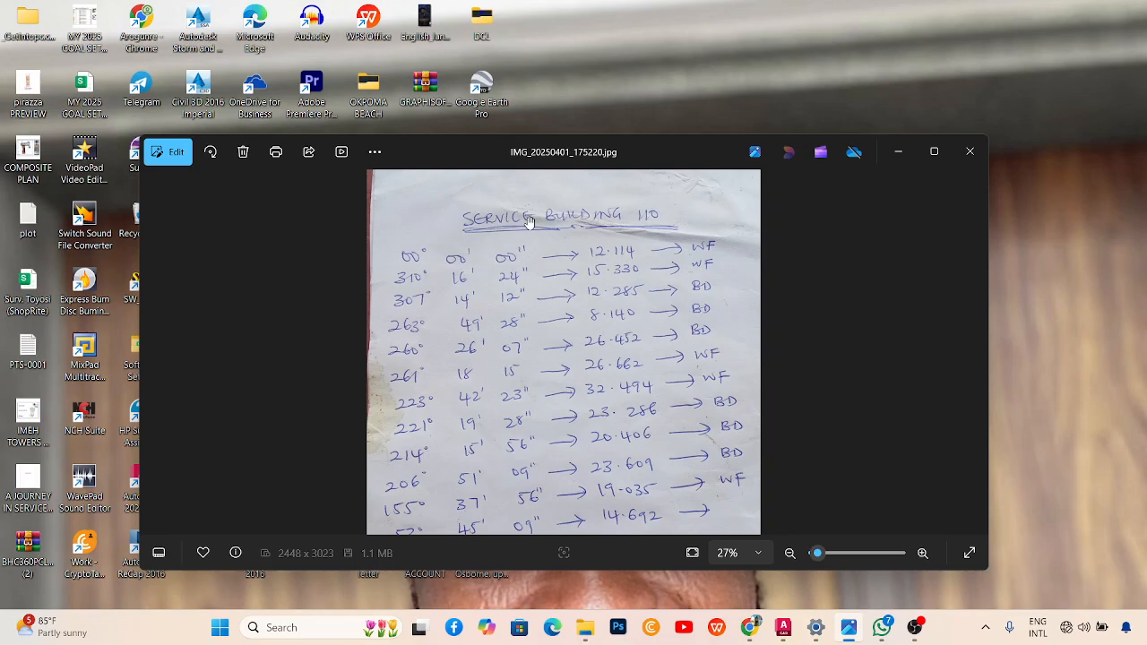
scroll(529, 224, "up", 1)
scroll(530, 296, "down", 4)
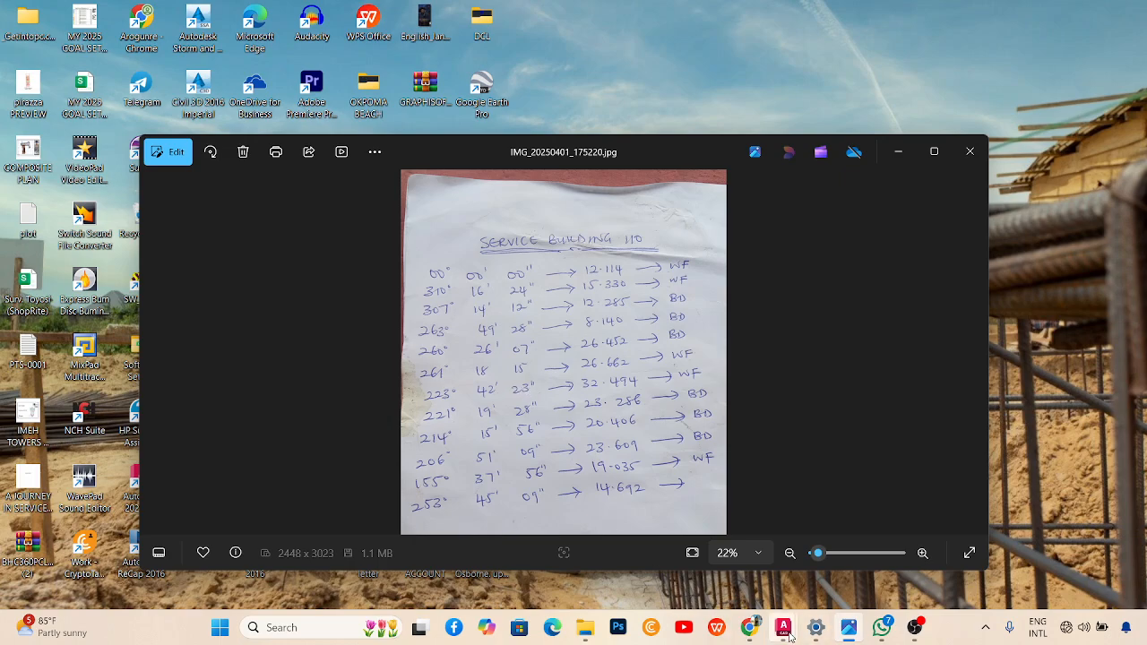
Restore down AutoCAD, then narrow the Photos window and move it to the right.
mouse_move(783, 629)
left_click(848, 575)
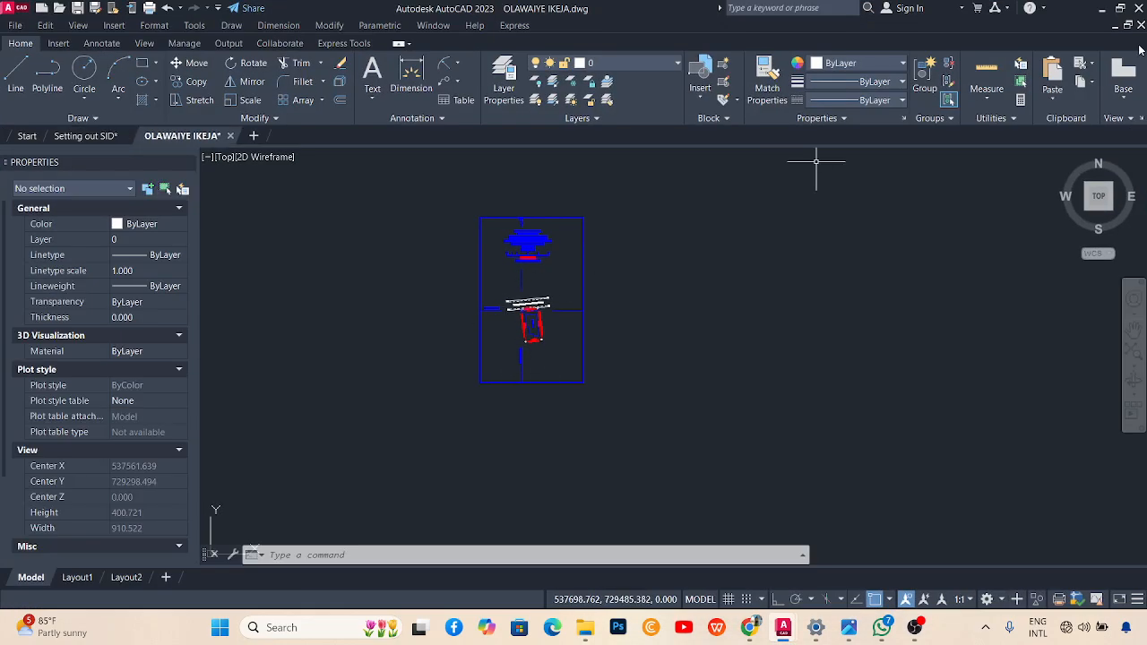
left_click(1120, 9)
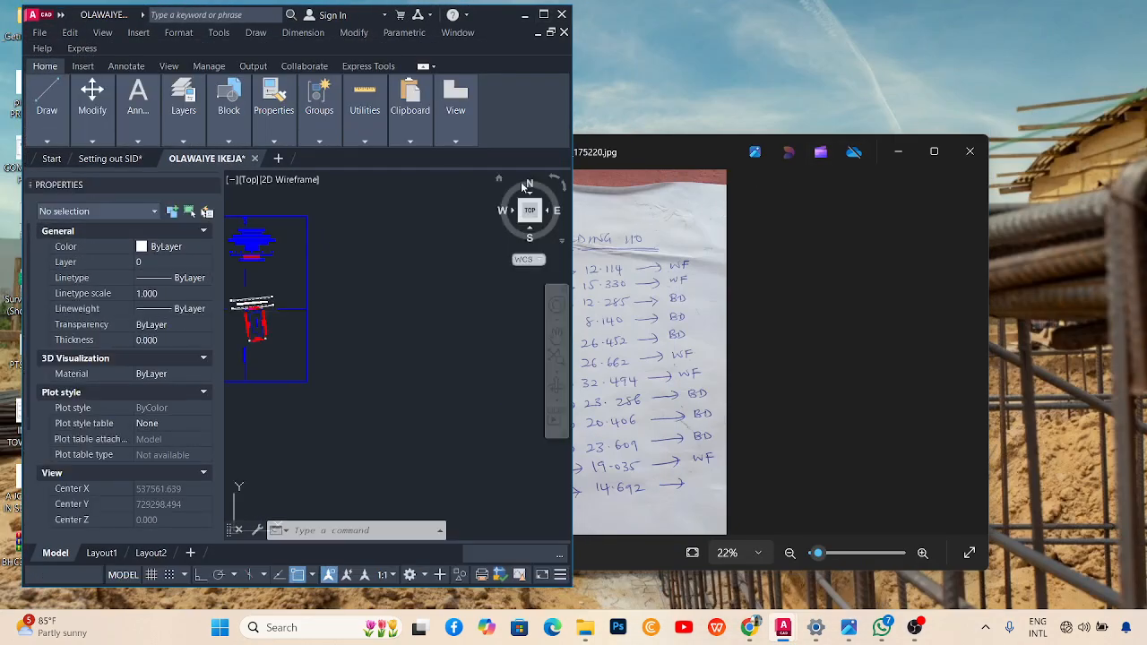
left_click(840, 262)
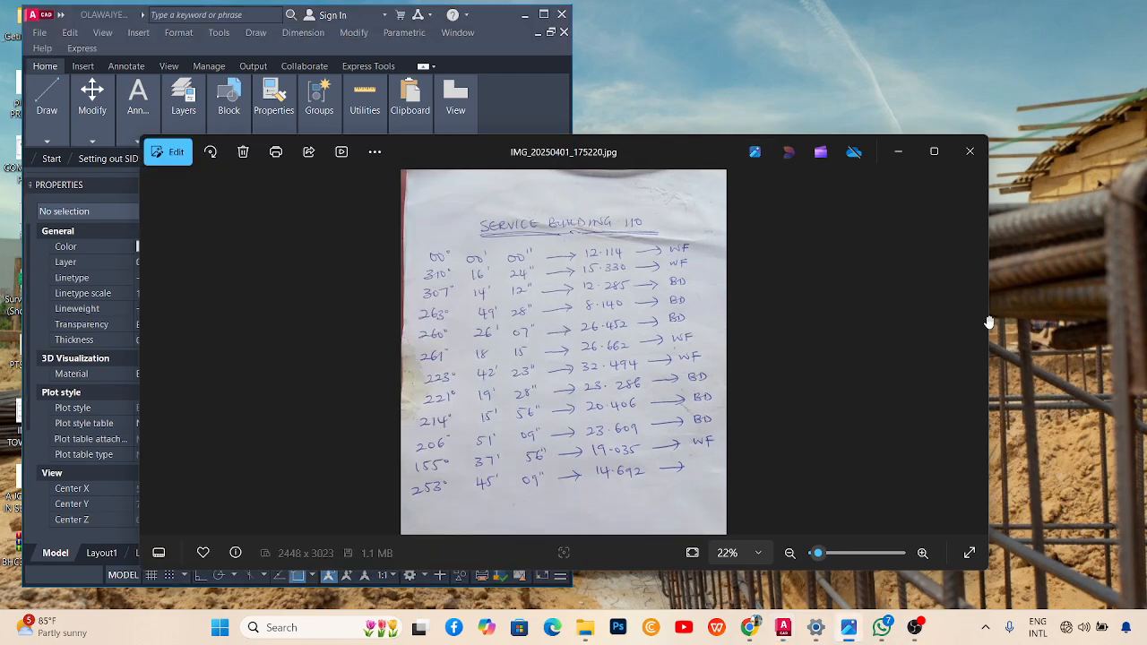
left_click_drag(990, 315, 610, 313)
left_click_drag(440, 151, 919, 97)
scroll(448, 349, "down", 3)
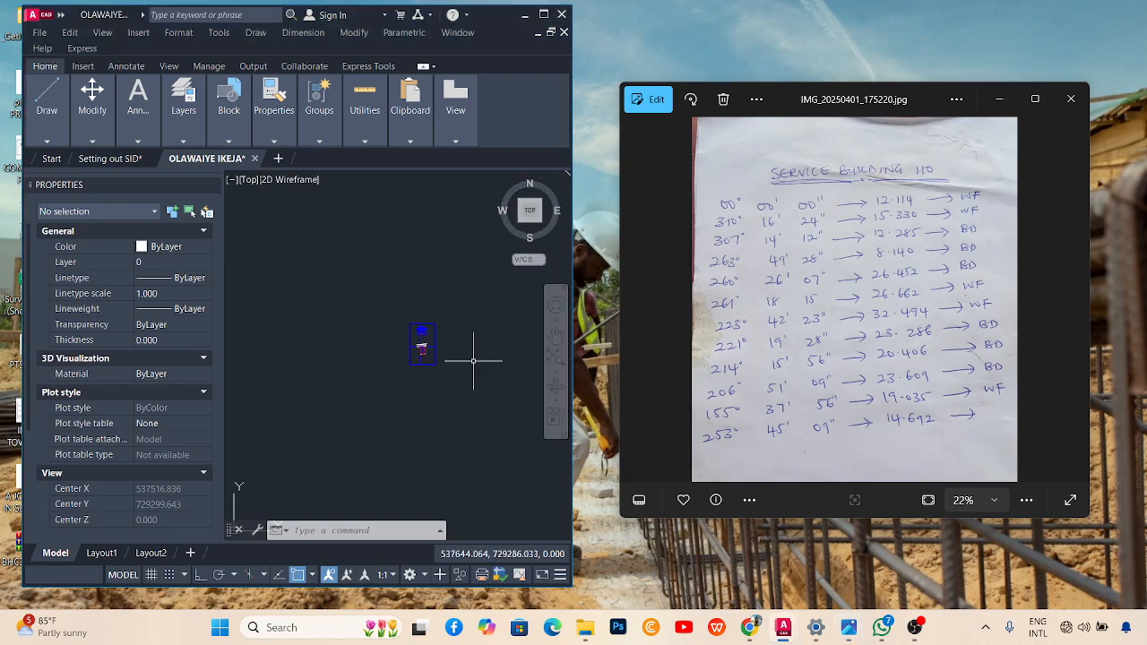
scroll(435, 304, "up", 5)
scroll(365, 286, "down", 2)
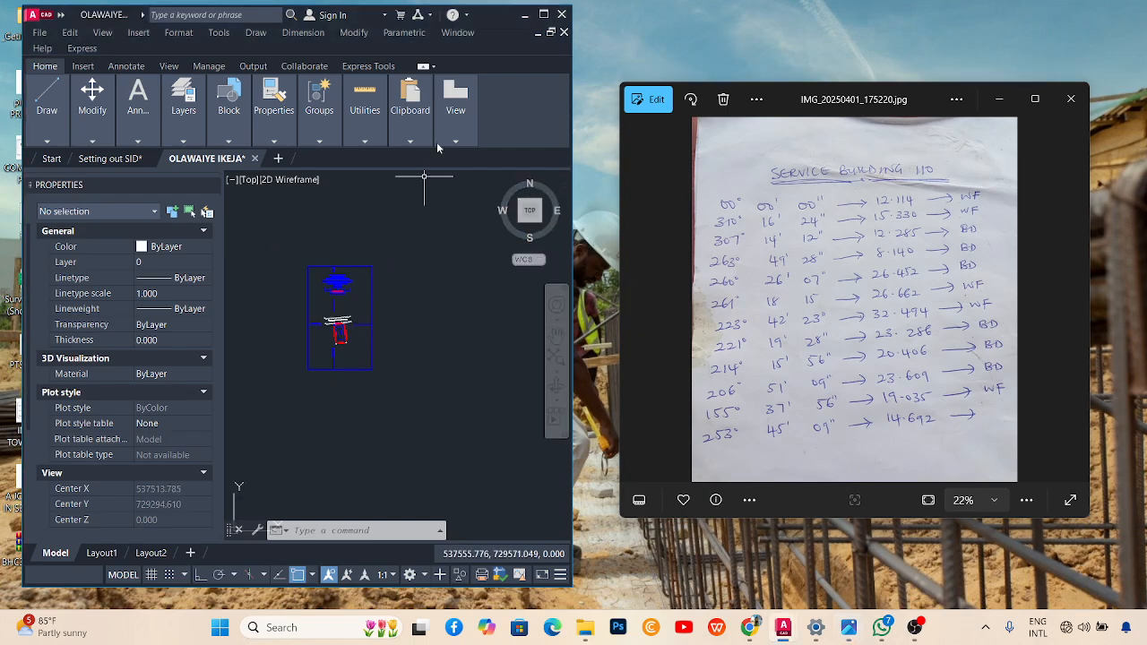
Maximize the OLAWAIYE IKEJA drawing, check the photo briefly, then minimize Photos.
left_click(545, 14)
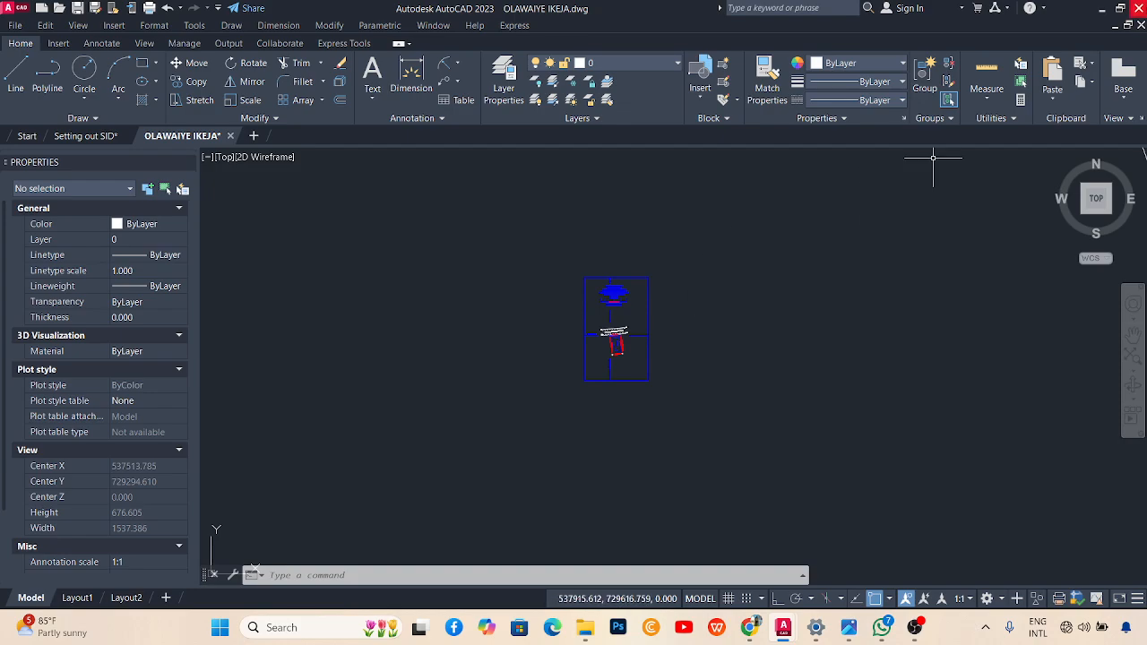
left_click(849, 627)
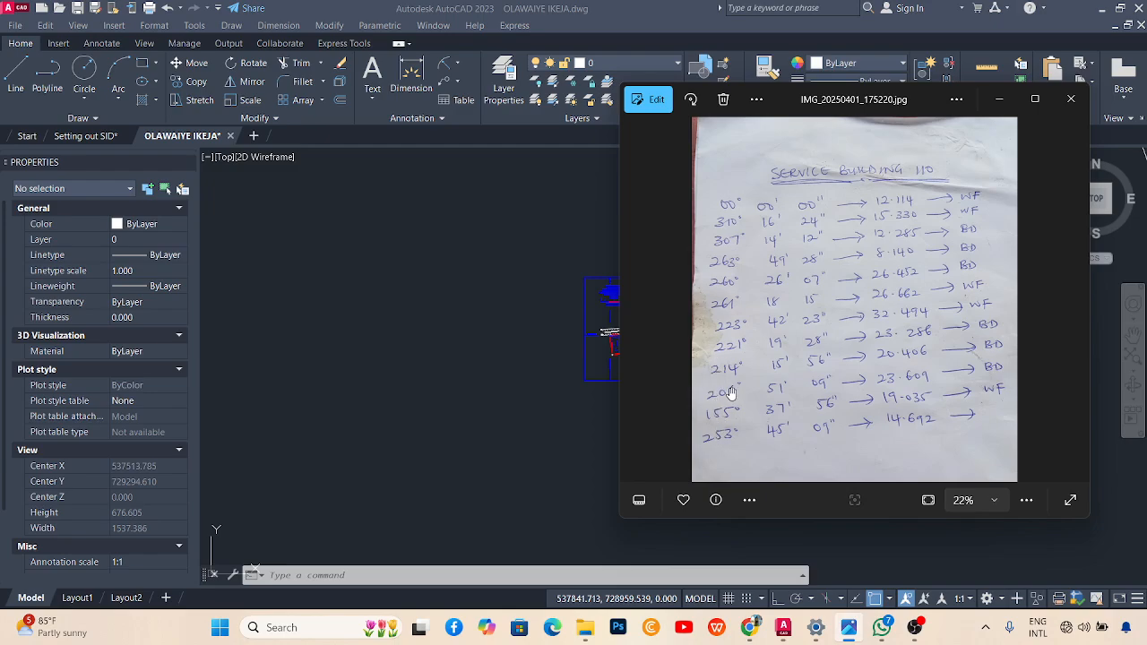
left_click(1001, 101)
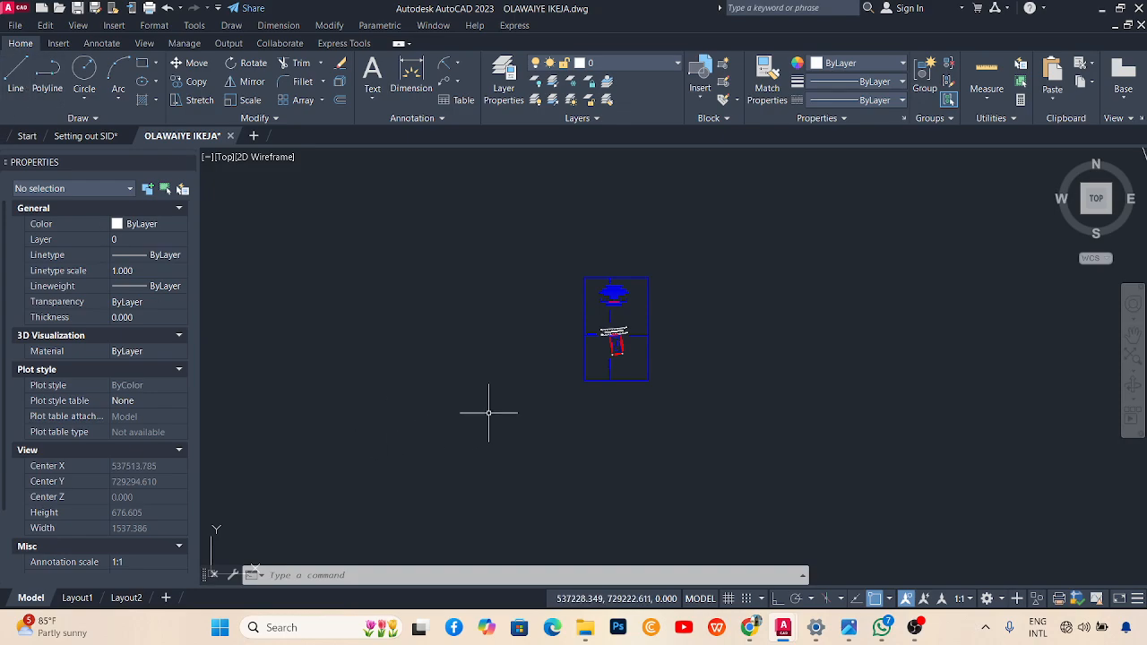
Draw one vertical polyline, about 100.614 long, with Ortho on, right of the plot plan.
type("pl")
key("Return")
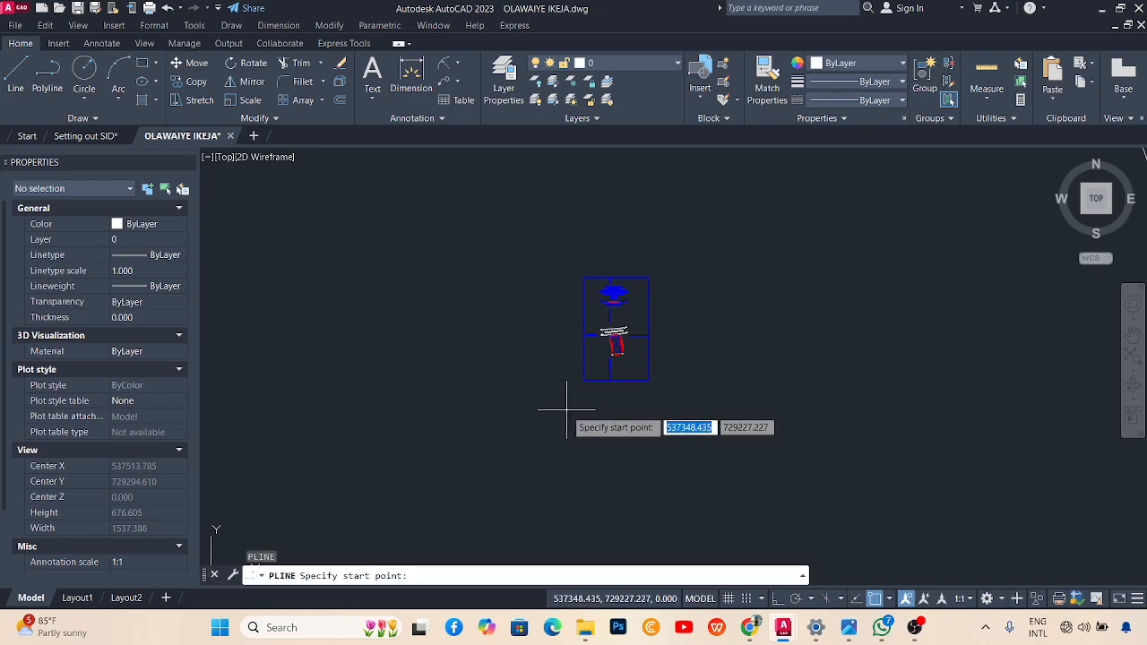
left_click(800, 312)
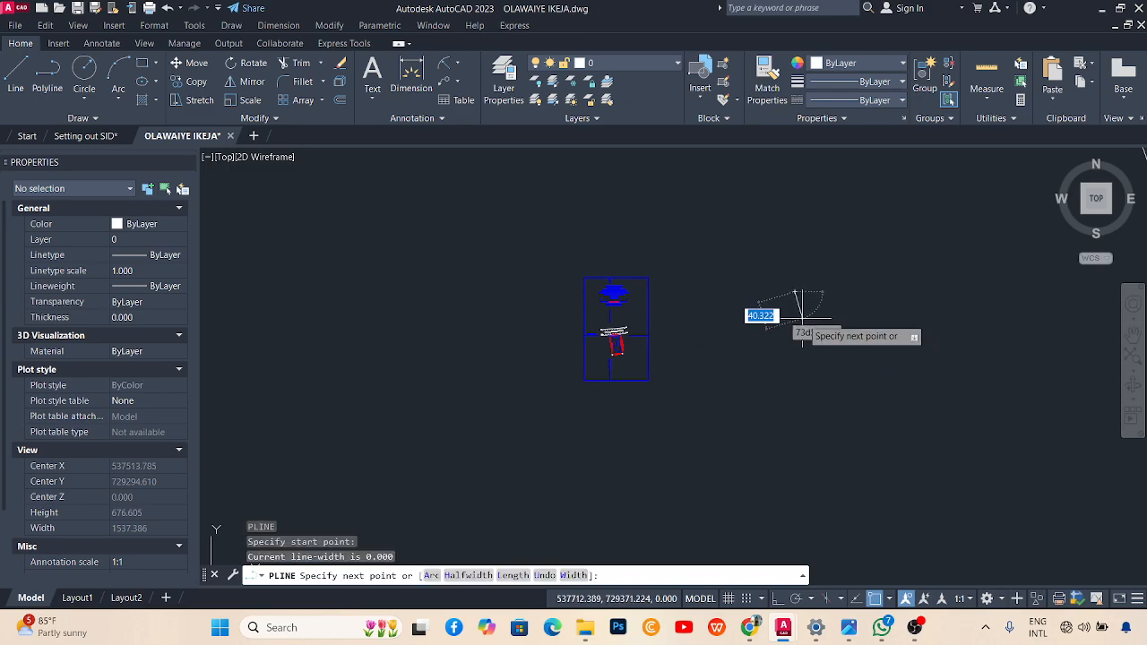
left_click(776, 600)
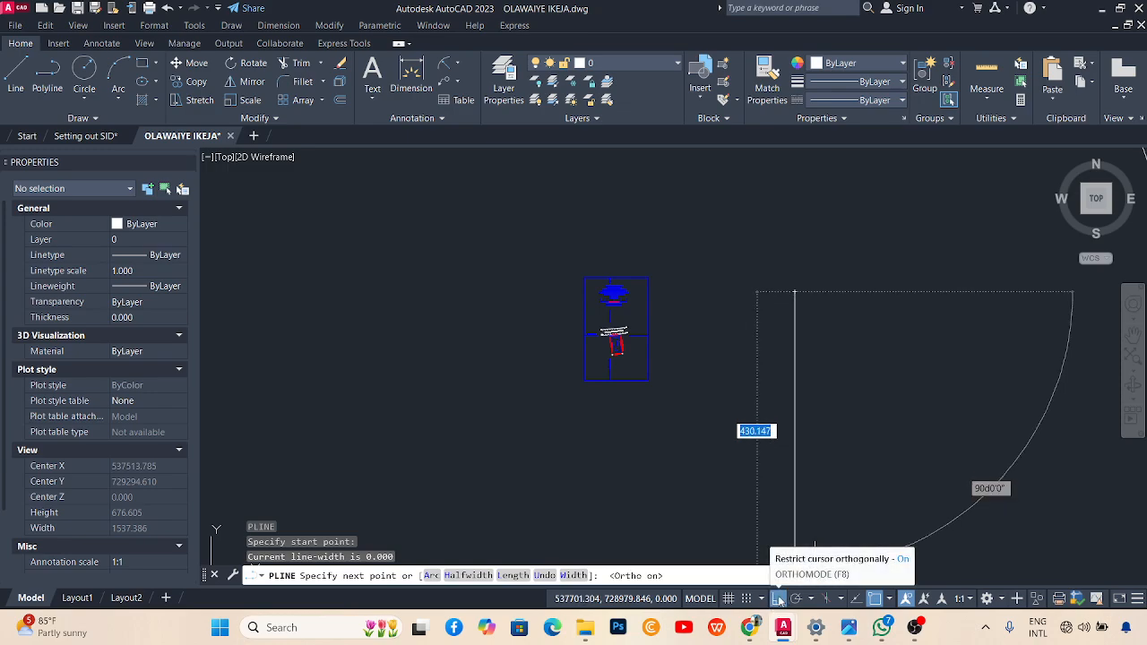
left_click(798, 357)
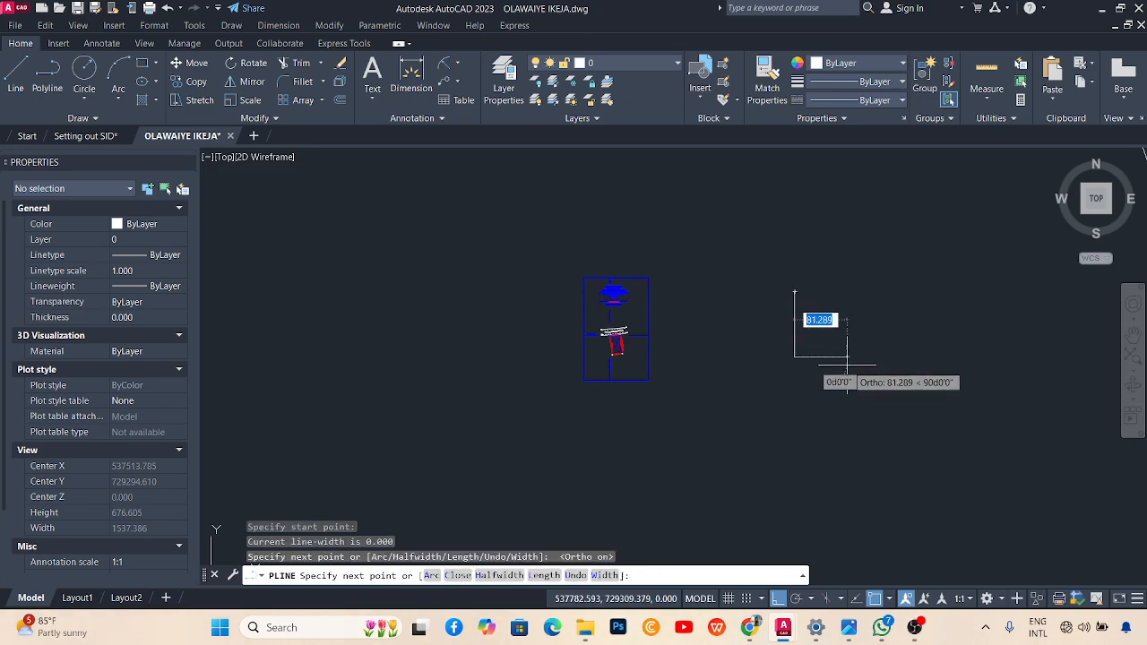
key("Escape")
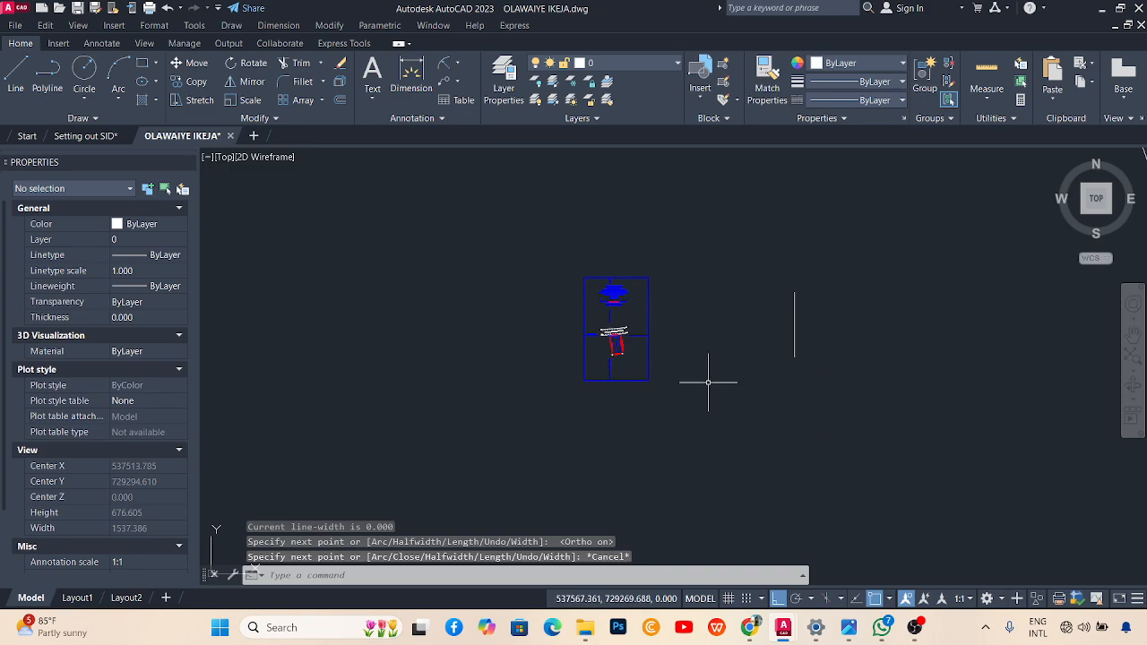
scroll(802, 328, "up", 4)
Copy the vertical polyline from its lower endpoint, dropping the copies back onto the original.
left_click(807, 333)
left_click(781, 315)
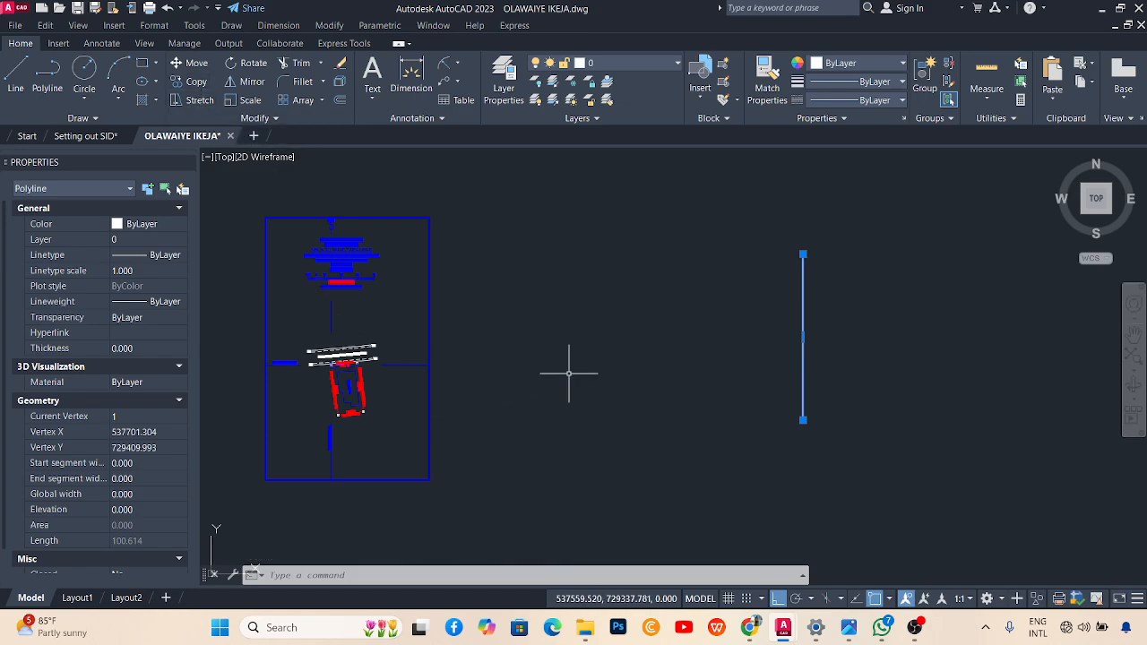
type("o")
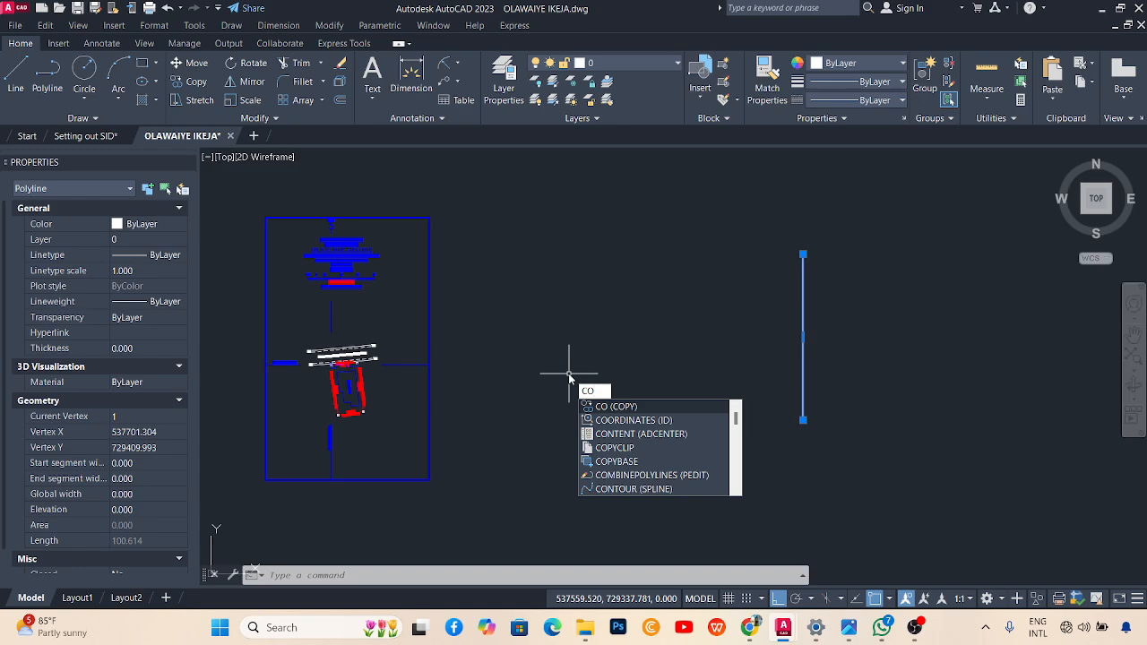
key("Return")
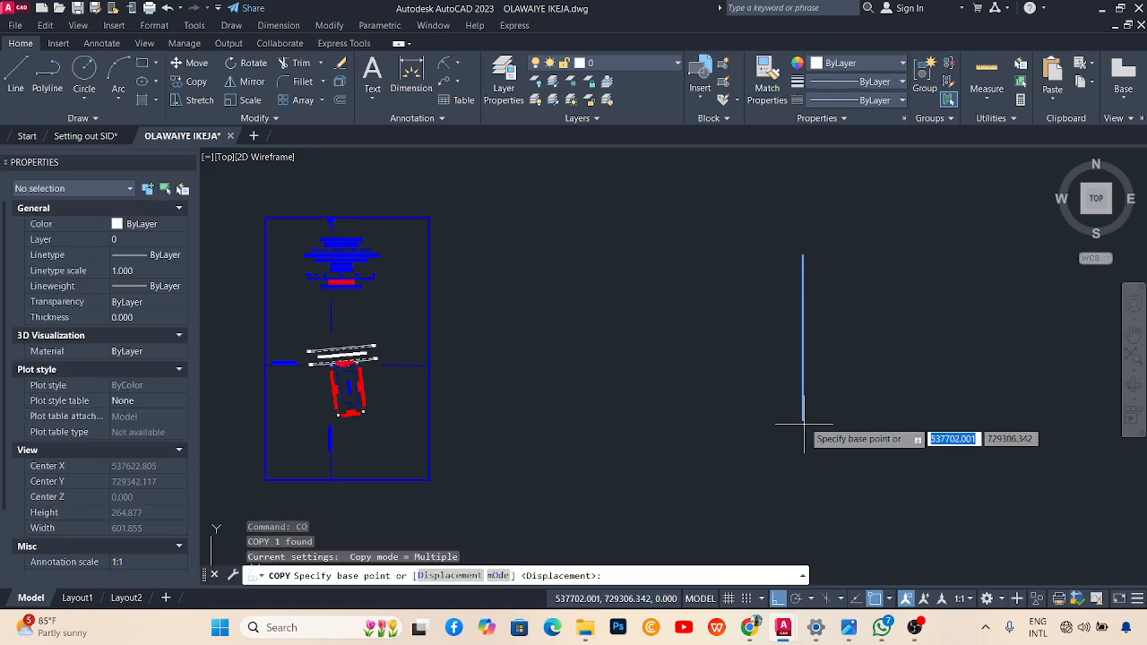
left_click(804, 419)
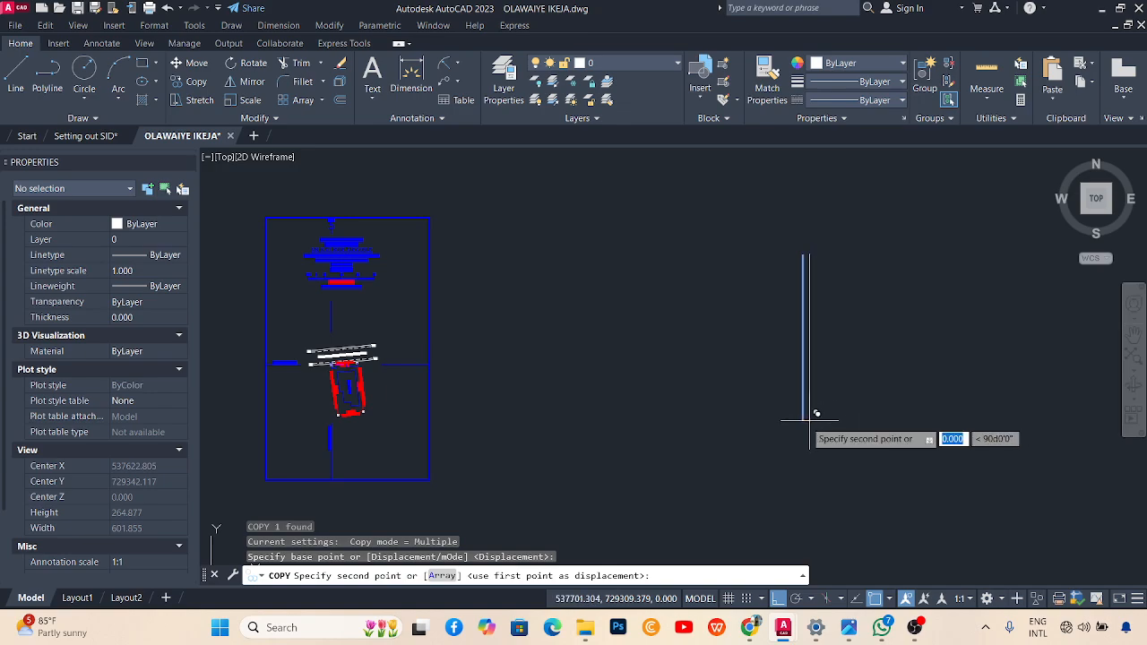
left_click(809, 413)
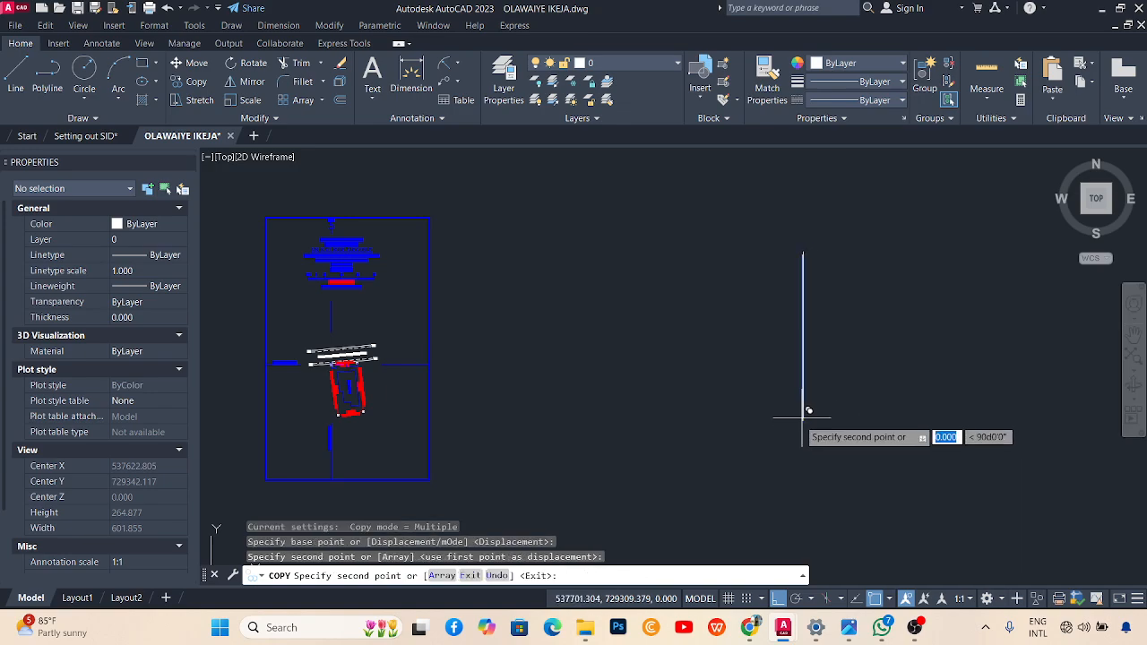
left_click(810, 414)
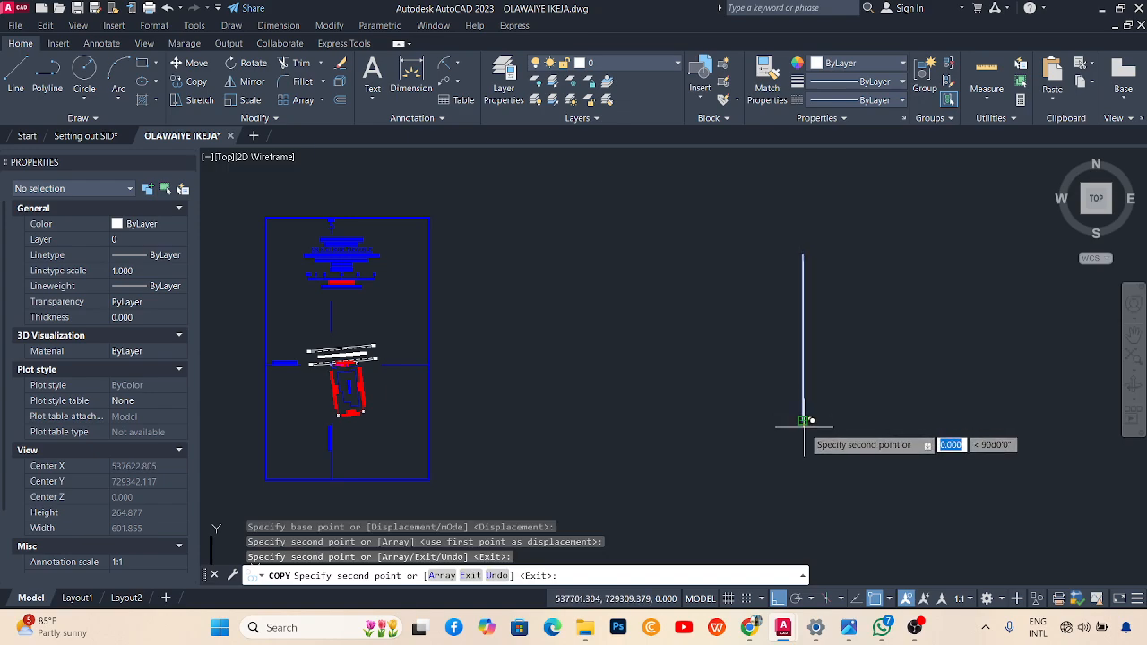
left_click(805, 419)
left_click(805, 423)
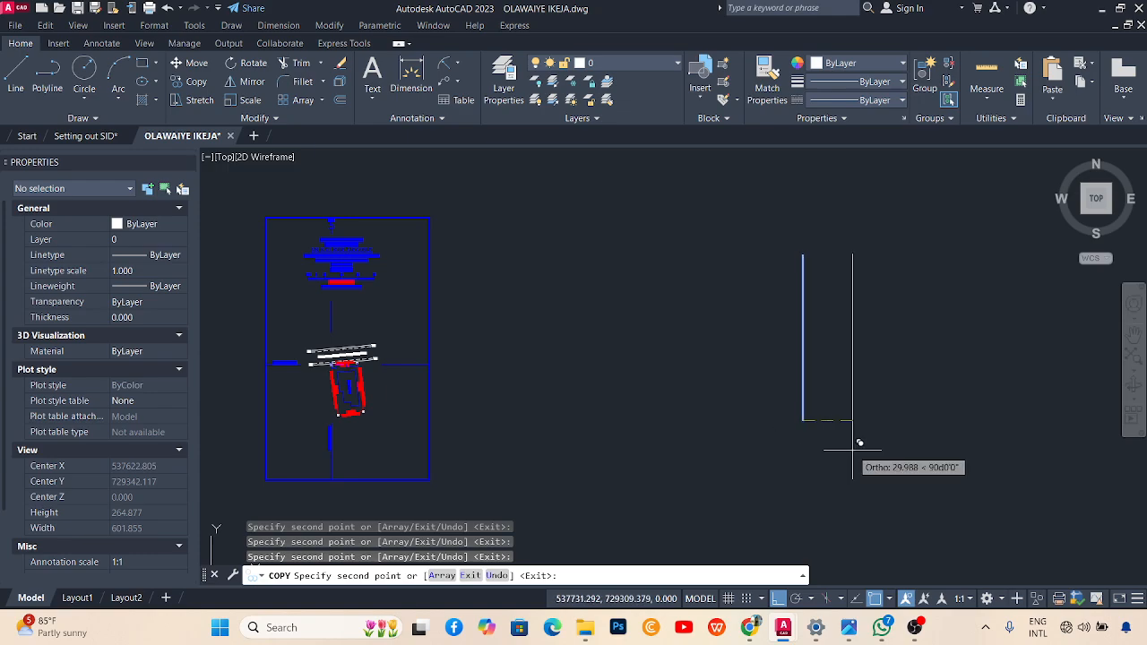
key("Escape")
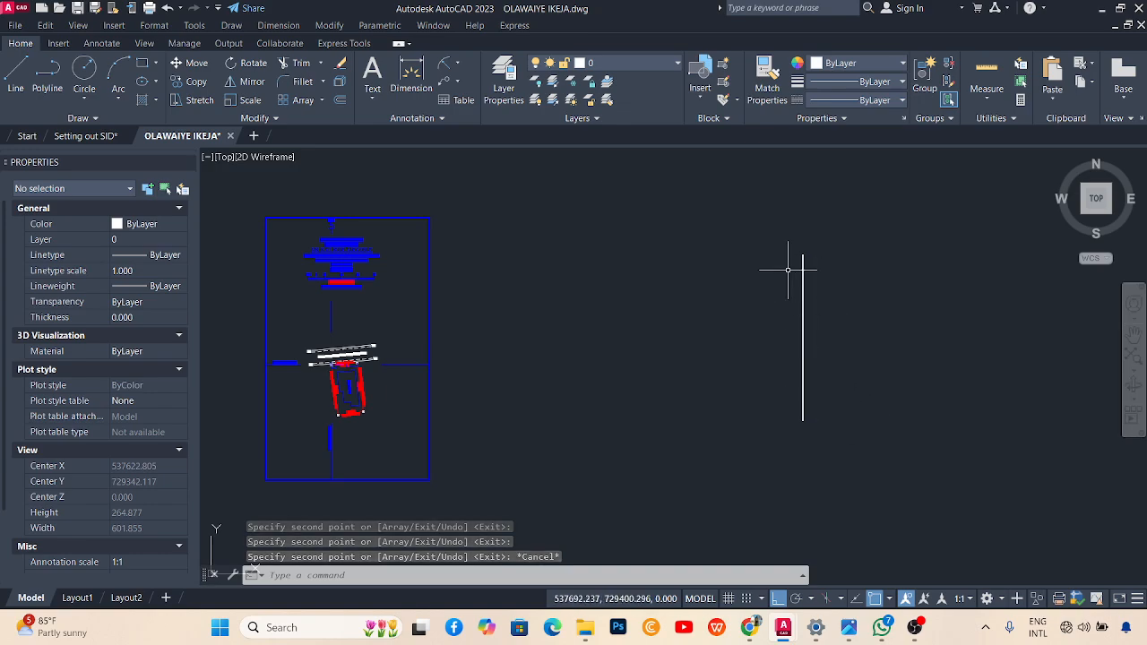
Turn Ortho off, compare against the field-notes photo, and select the vertical polyline.
left_click(778, 599)
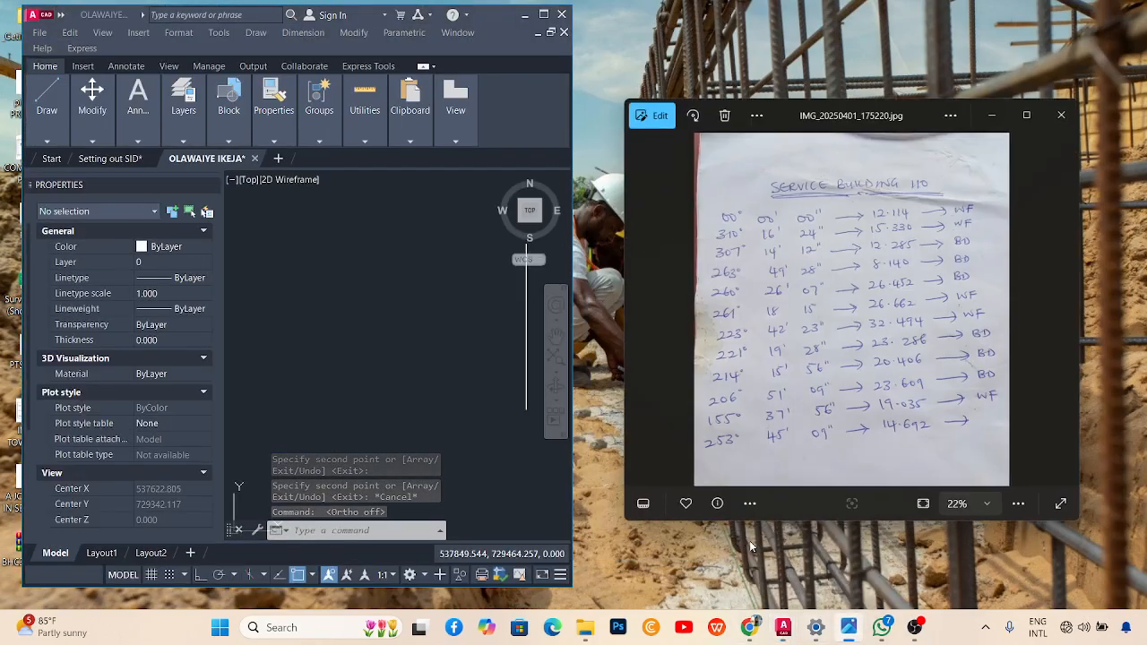
left_click(399, 328)
scroll(422, 355, "down", 4)
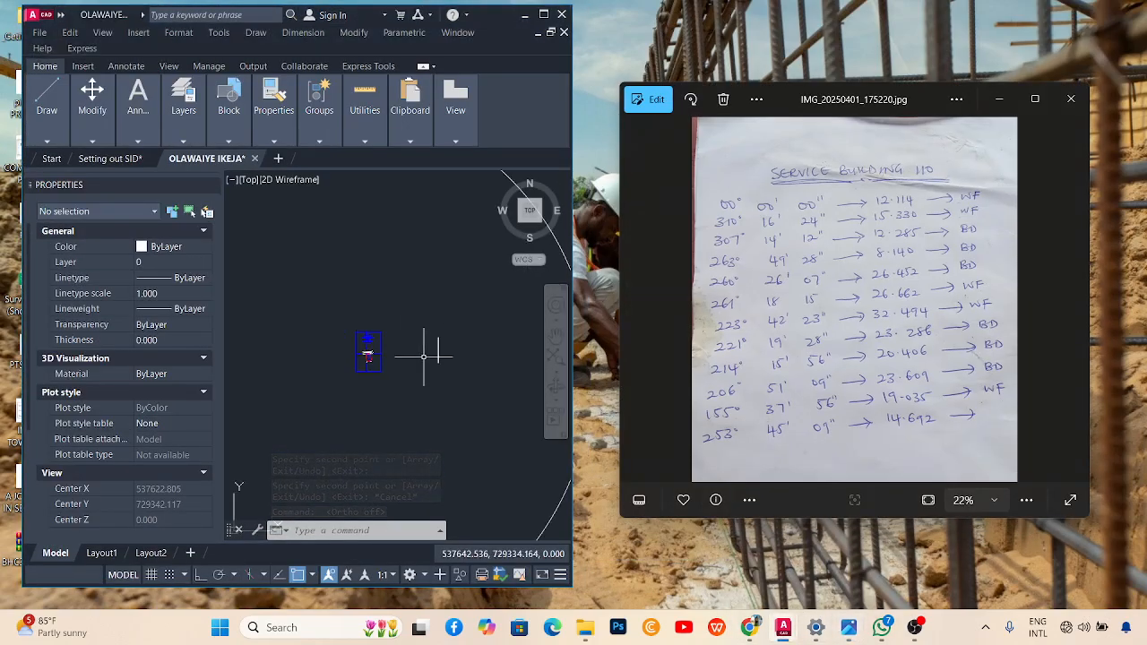
scroll(449, 351, "up", 4)
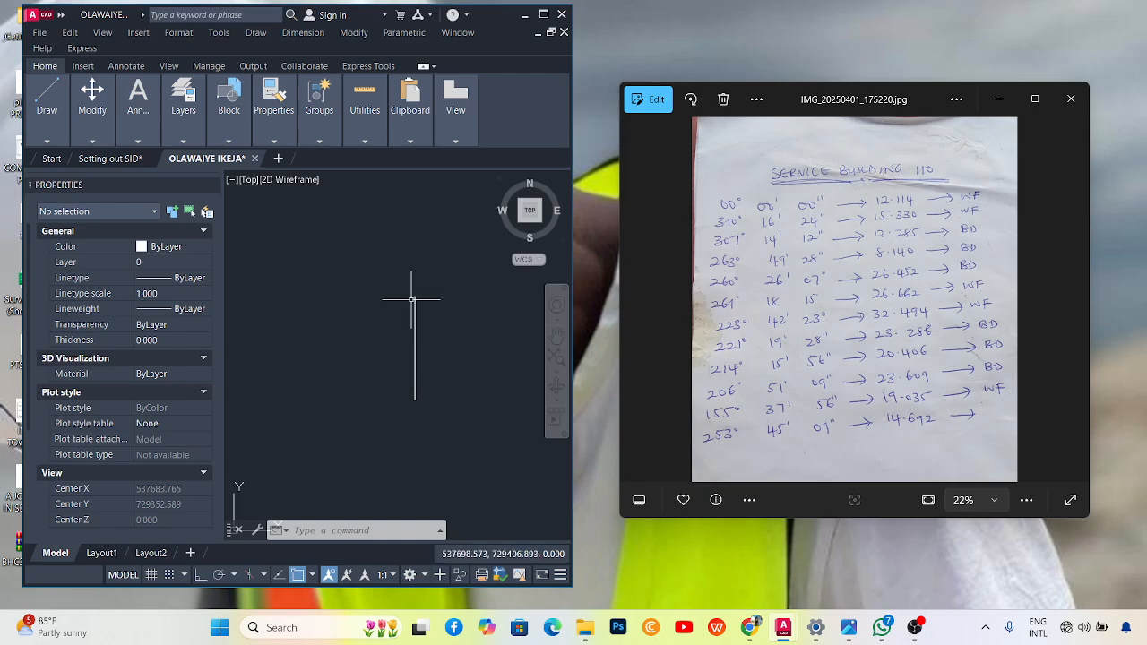
left_click(415, 379)
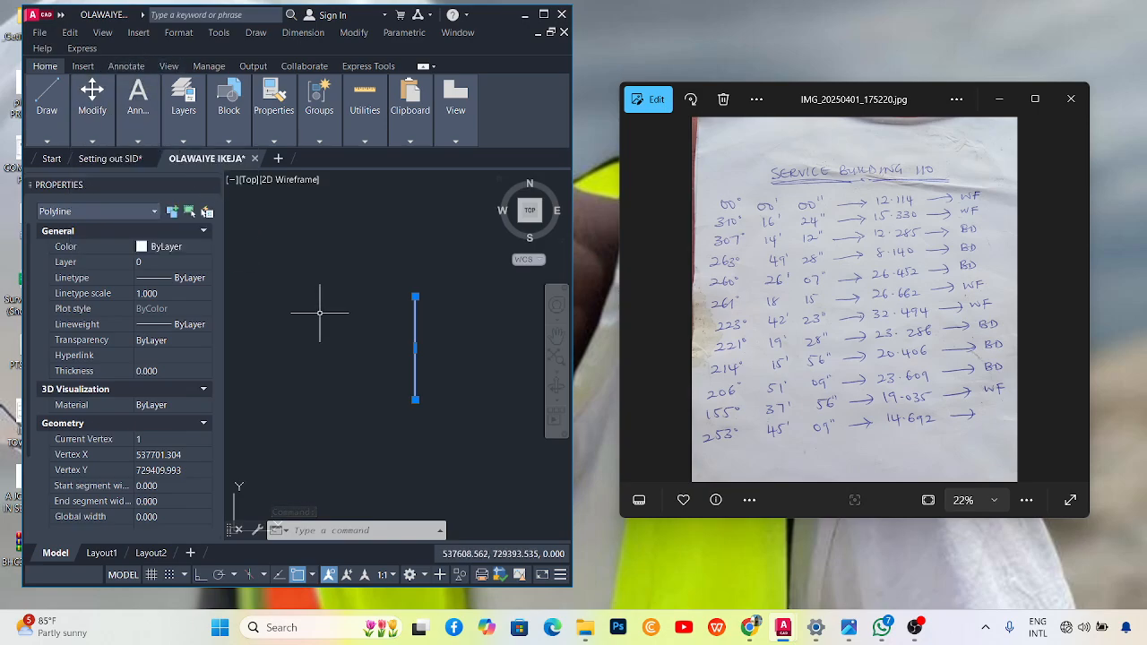
Rotate the vertical line 310d16'24" about its lower endpoint using RO.
type("ro")
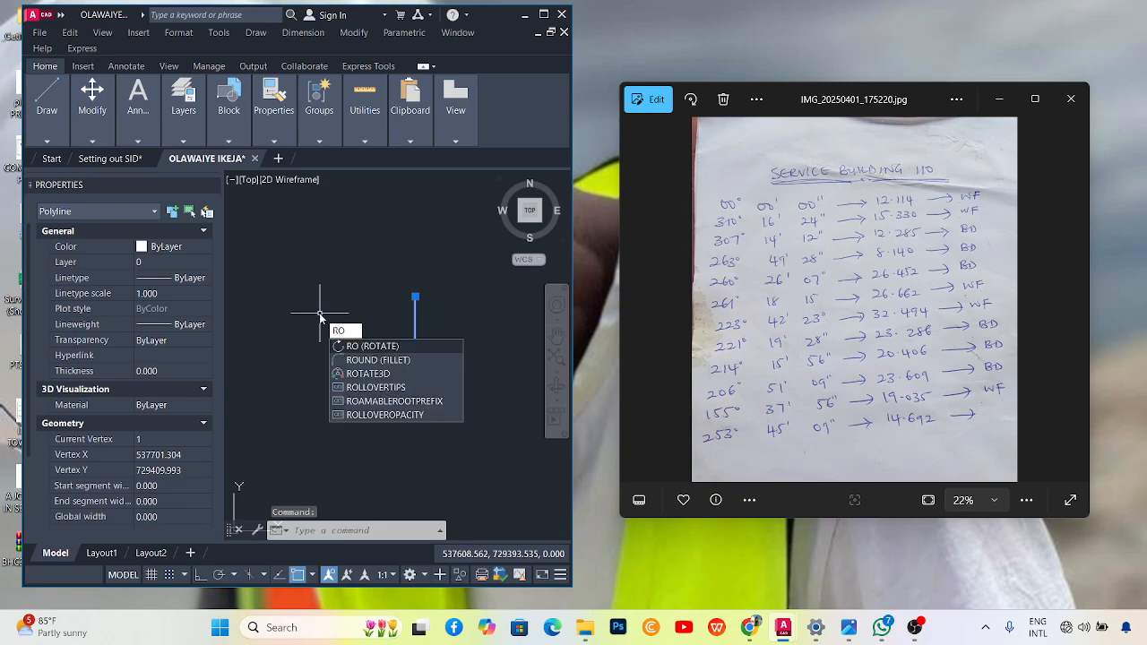
key("Return")
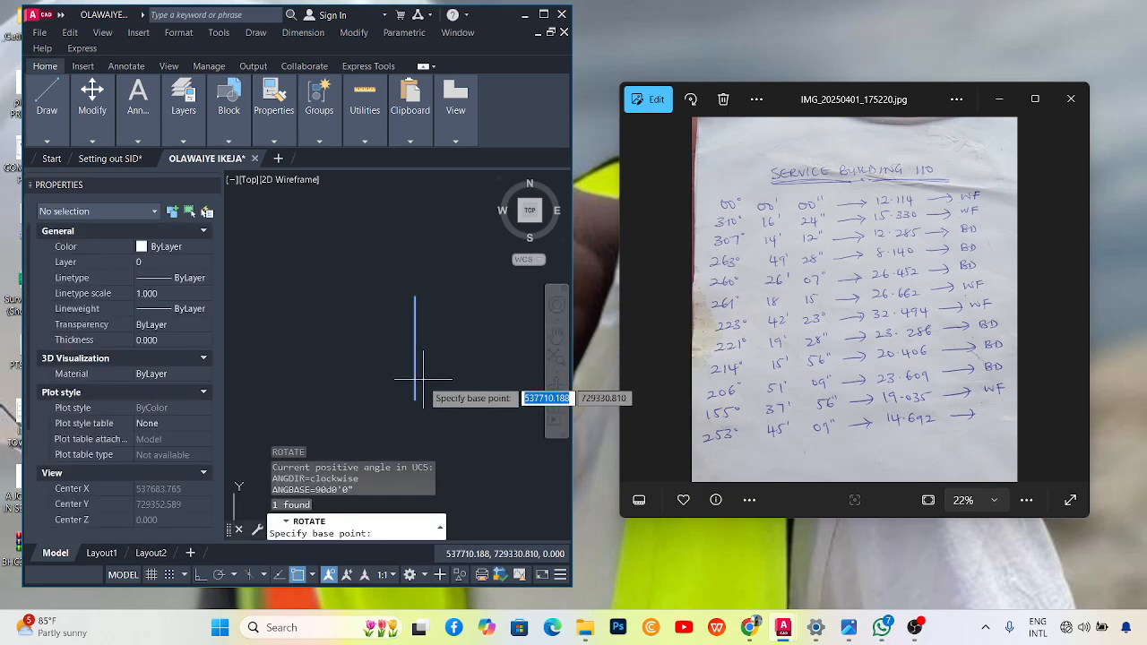
left_click(414, 400)
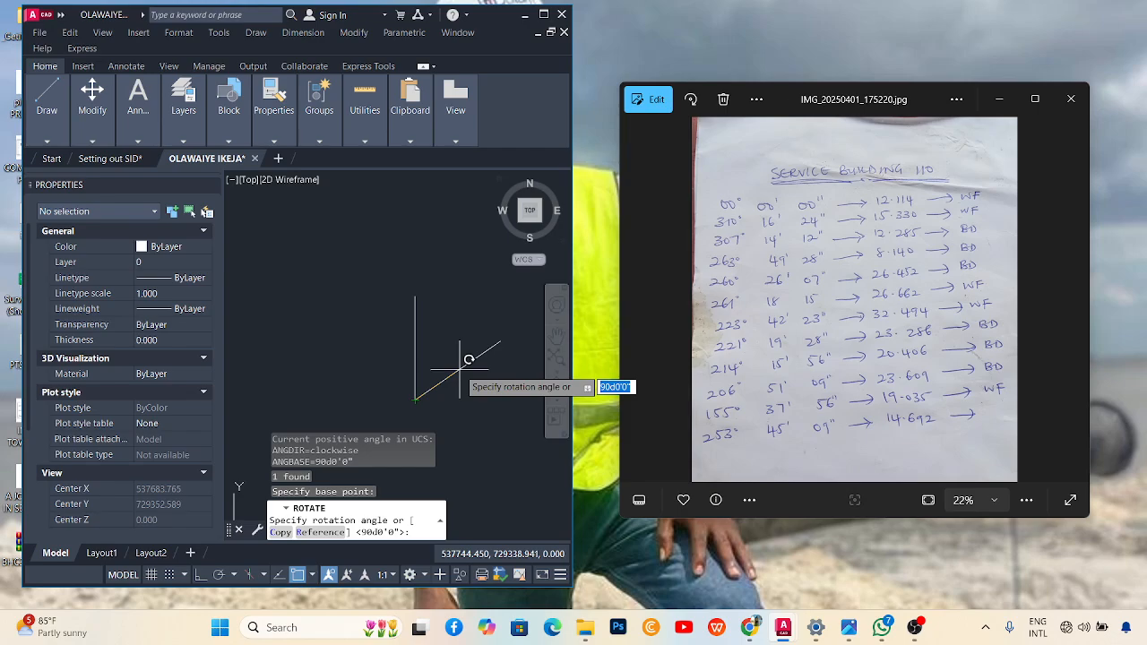
type("31")
type("16'24\"")
key("Return")
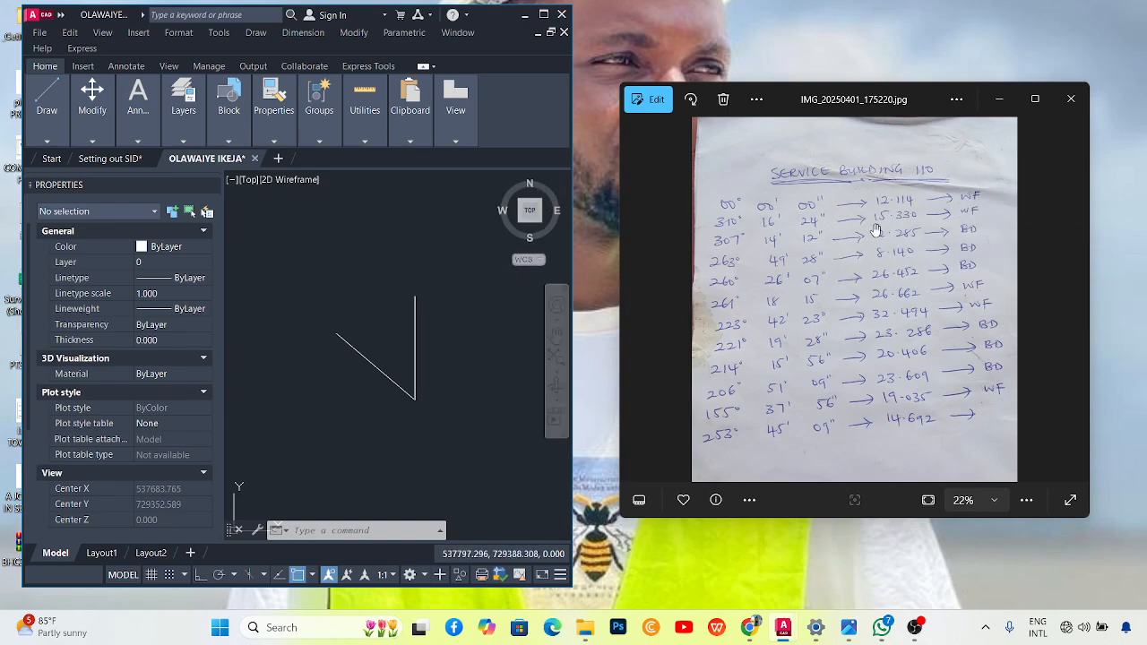
Clear the selection and start LENGTHEN with the Total option set to 15.330.
left_click(355, 315)
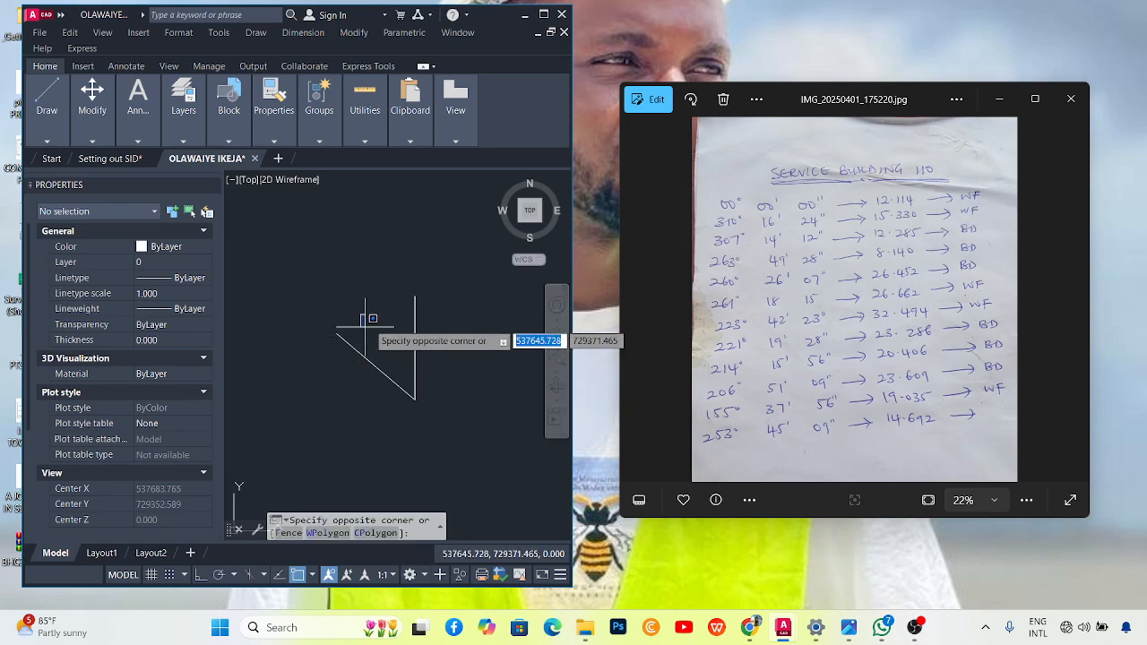
left_click(358, 318)
scroll(326, 339, "up", 2)
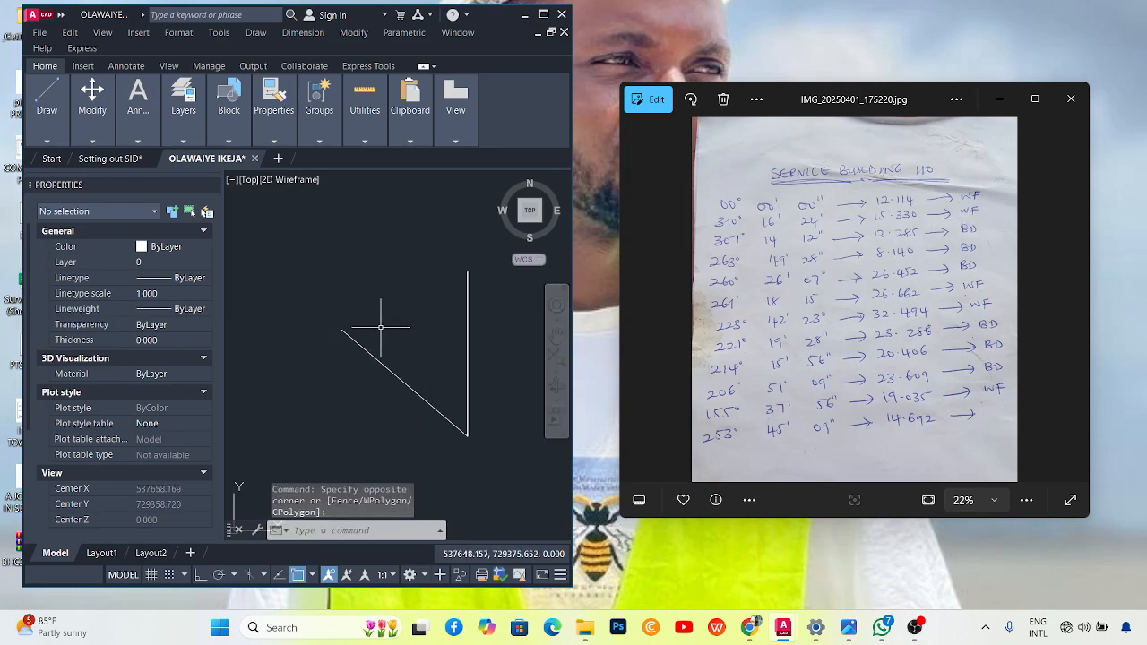
scroll(382, 329, "down", 2)
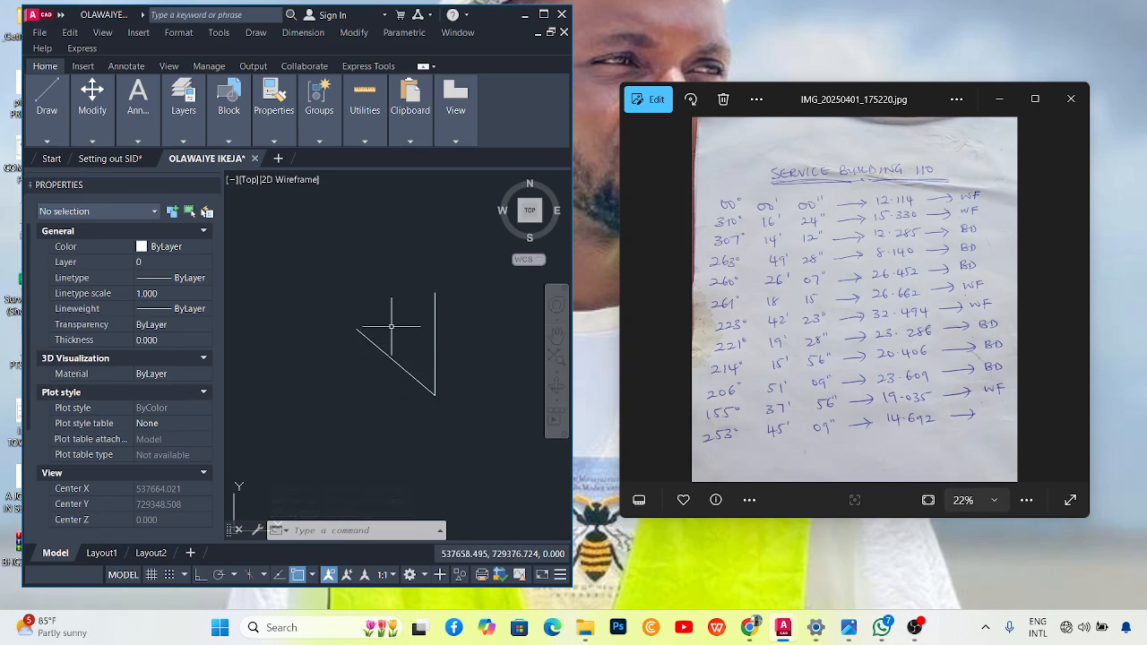
type("LEN")
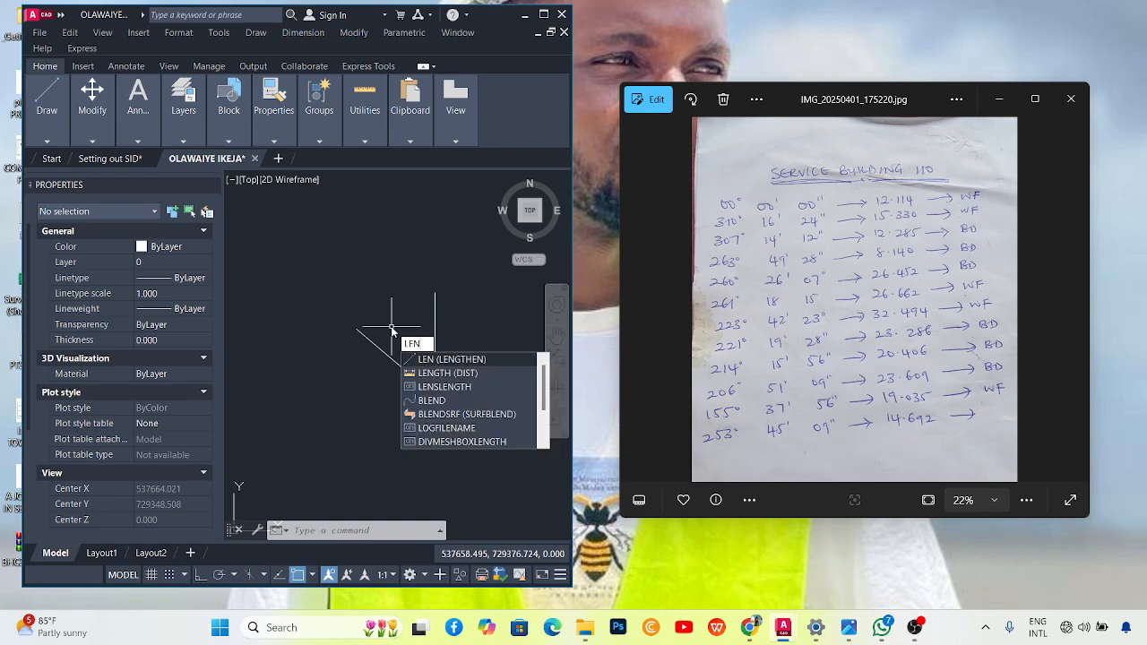
key("Return")
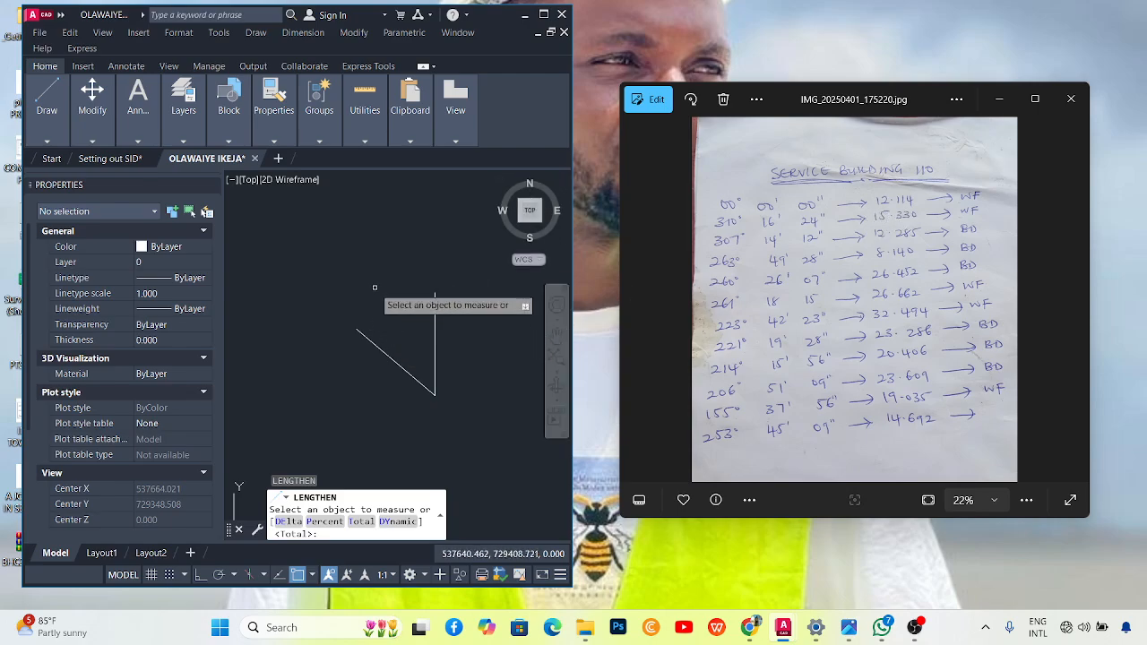
right_click(368, 252)
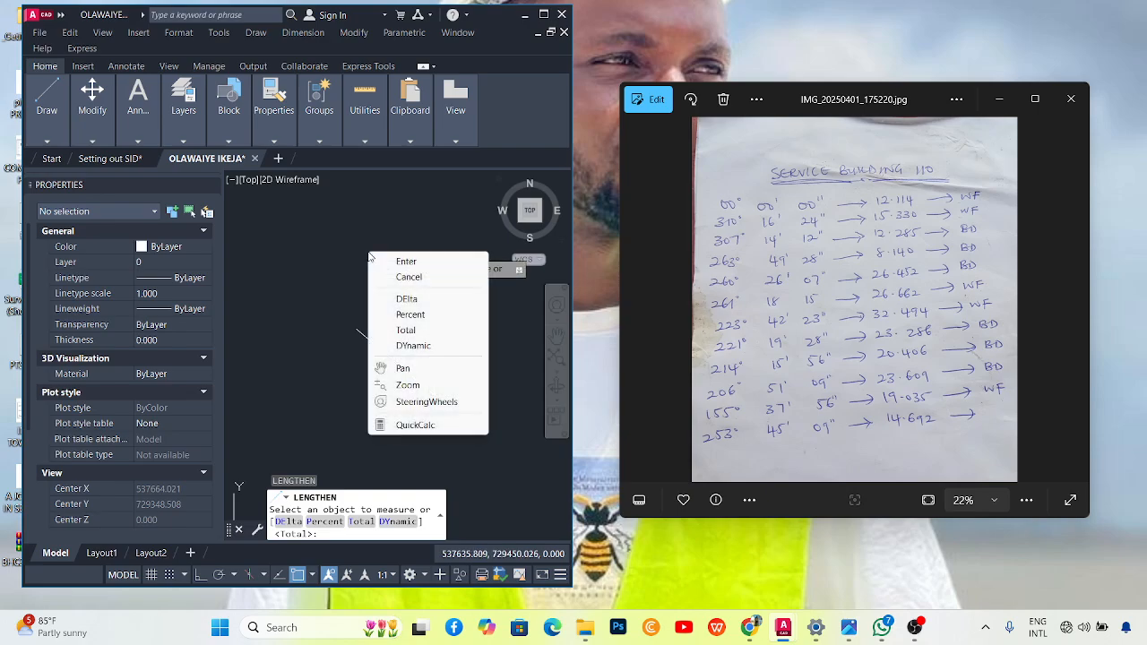
left_click(406, 331)
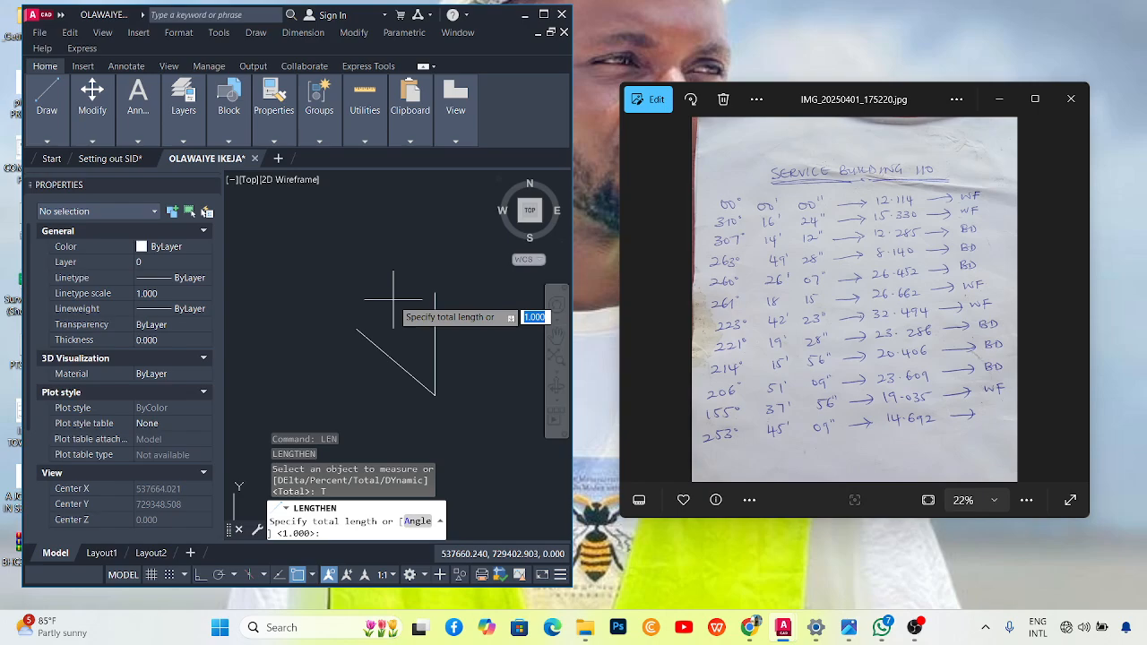
type("15.330")
key("Return")
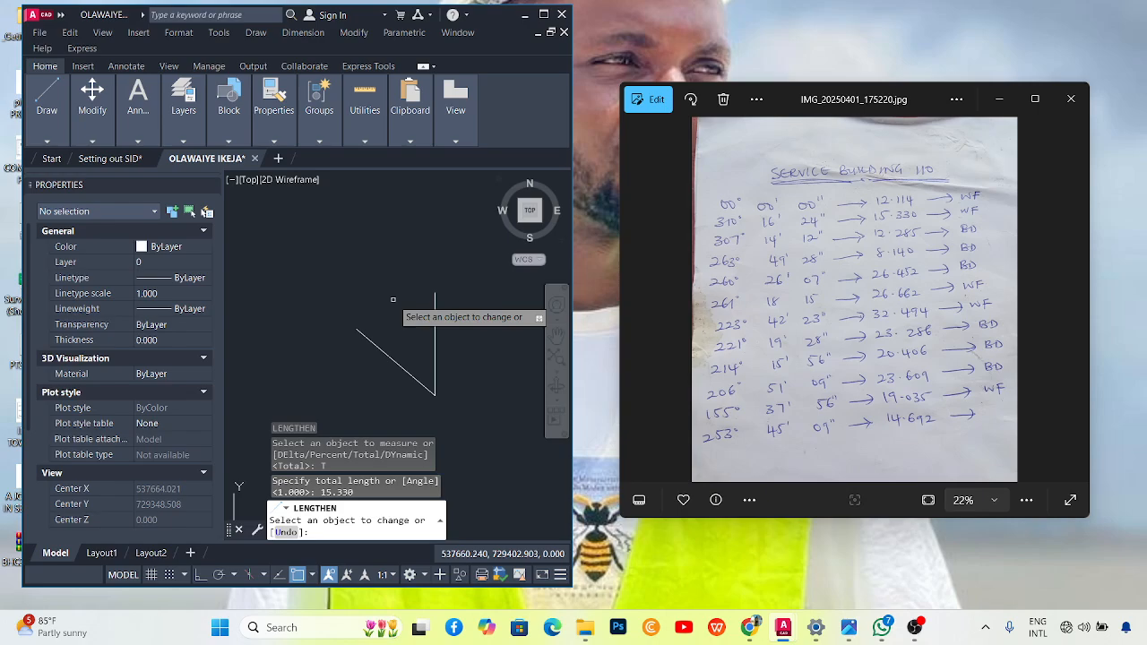
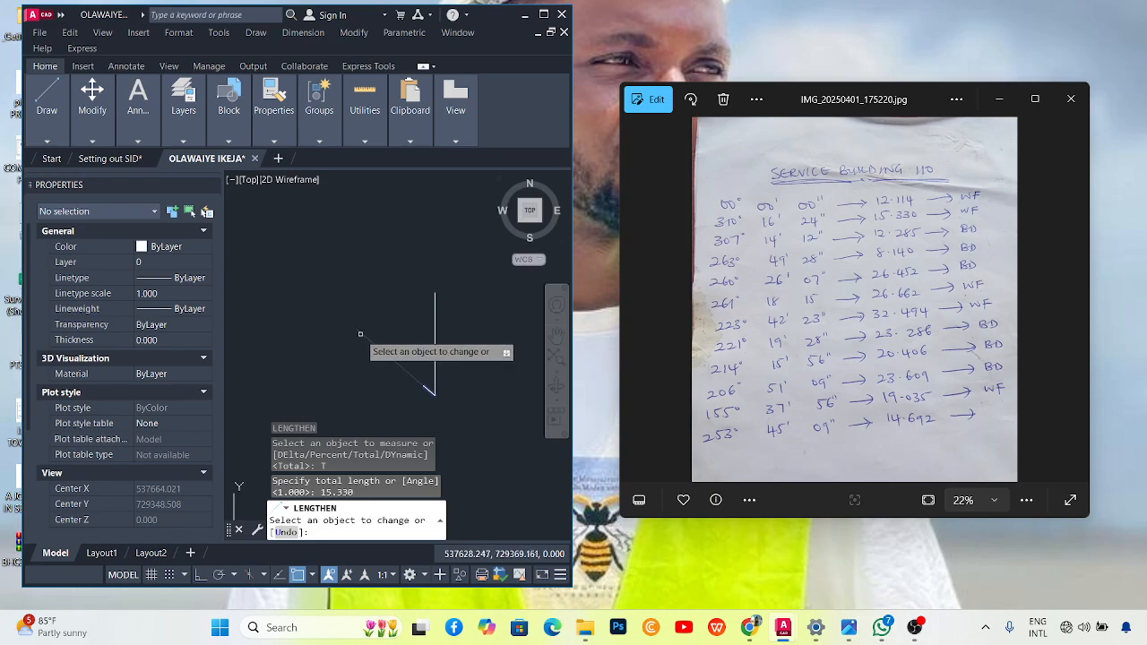
Apply the 15.330 total length to the diagonal line and end LENGTHEN.
left_click(360, 334)
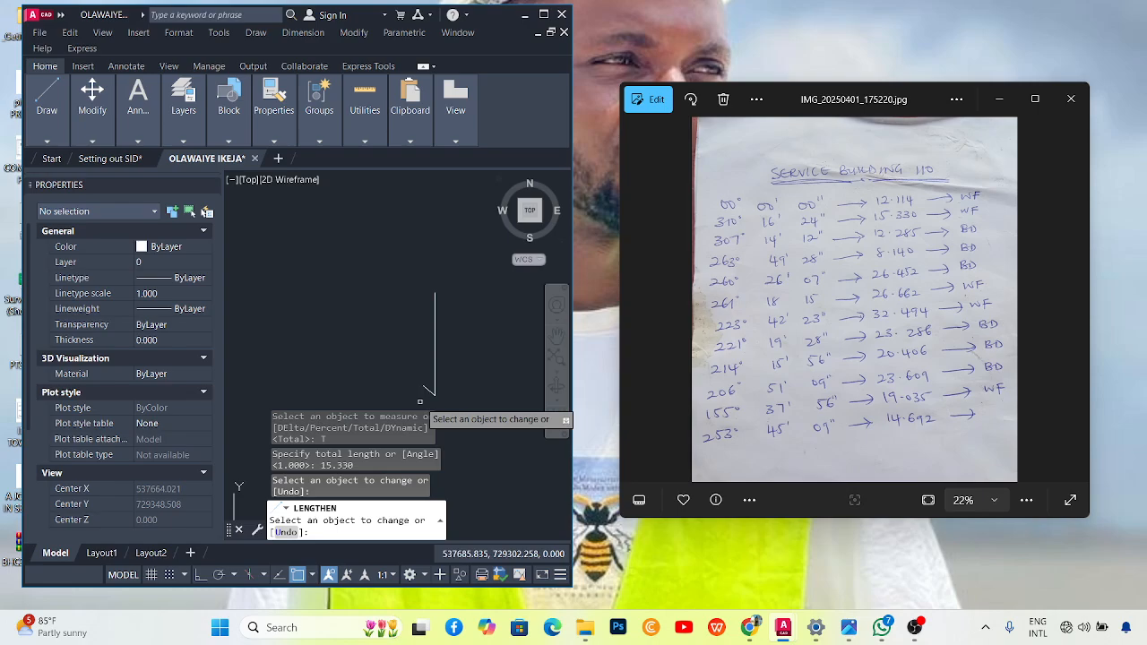
scroll(420, 402, "up", 3)
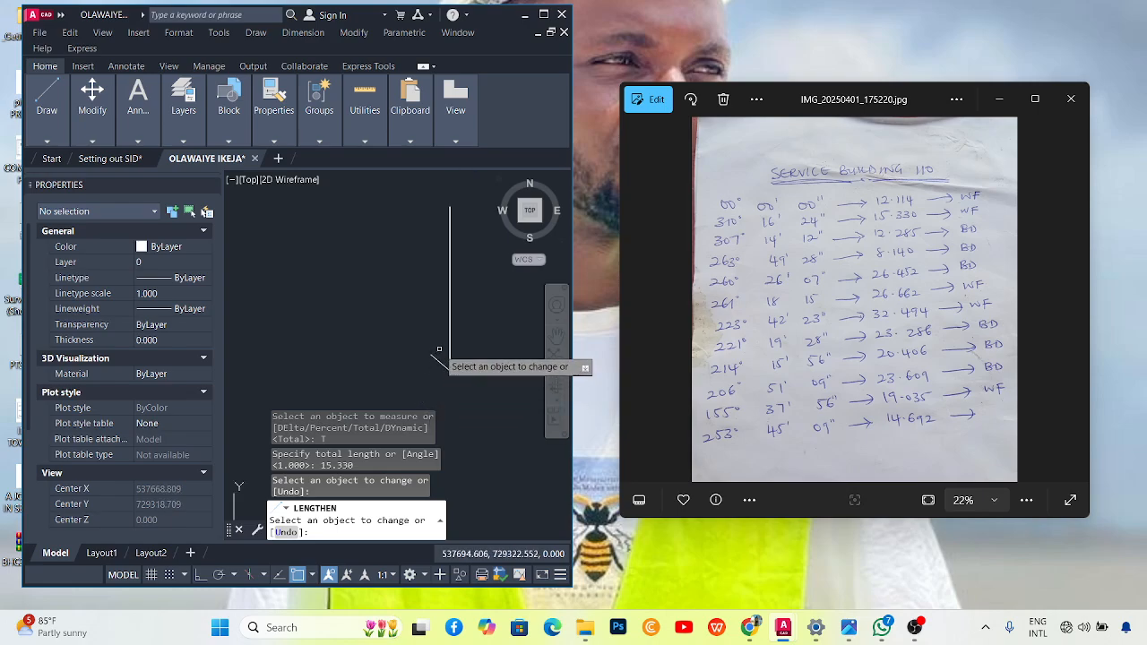
key("Escape")
scroll(462, 384, "up", 2)
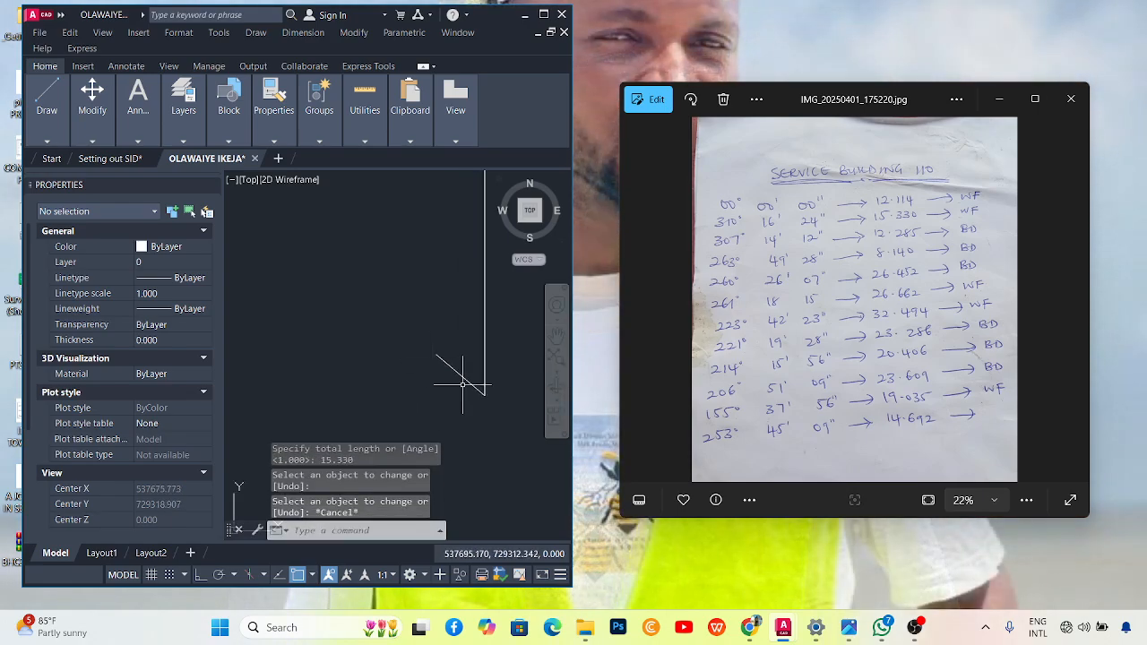
Colour the 15.330 diagonal polyline Red in Properties, then select the vertical line.
scroll(462, 384, "up", 2)
left_click(456, 340)
left_click(415, 376)
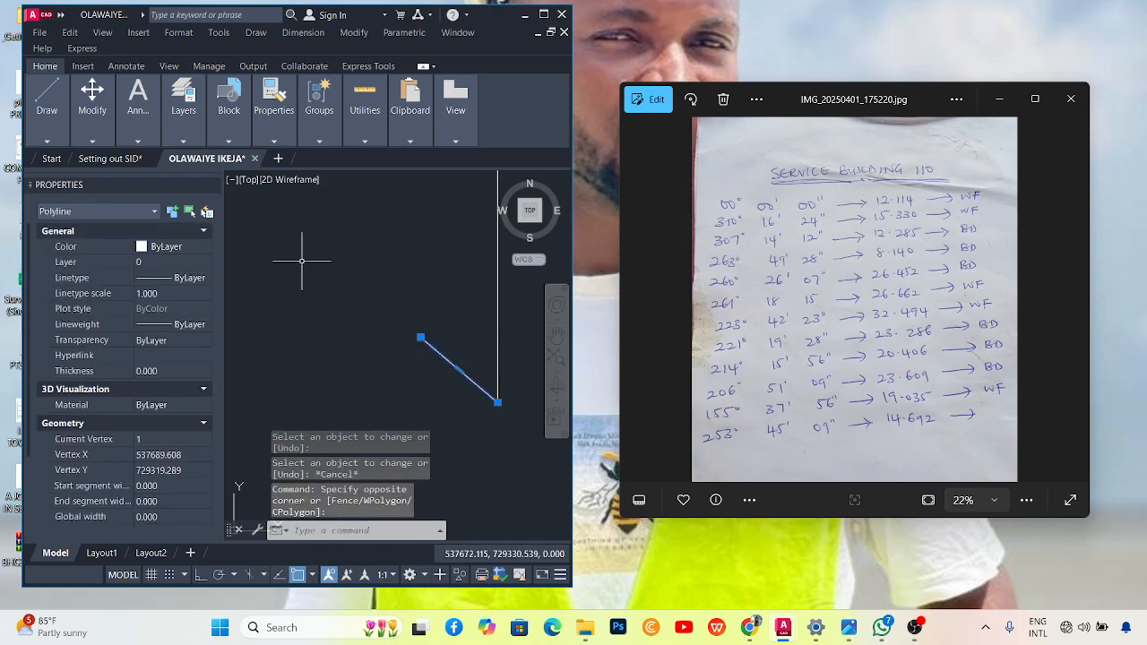
left_click(181, 247)
left_click(182, 247)
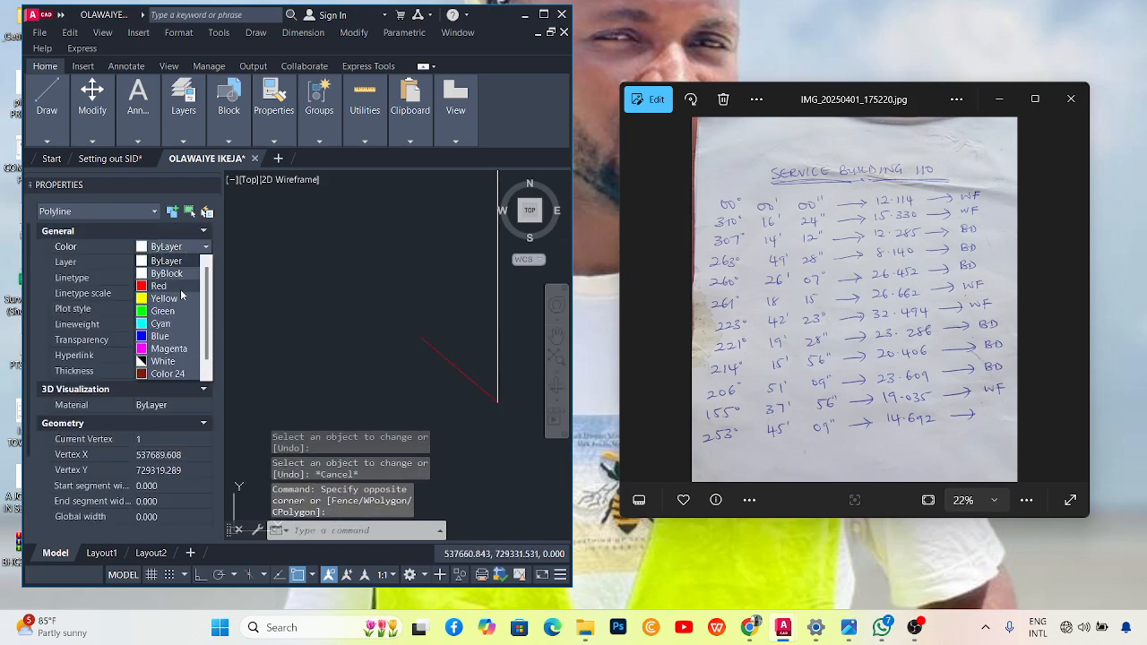
left_click(166, 286)
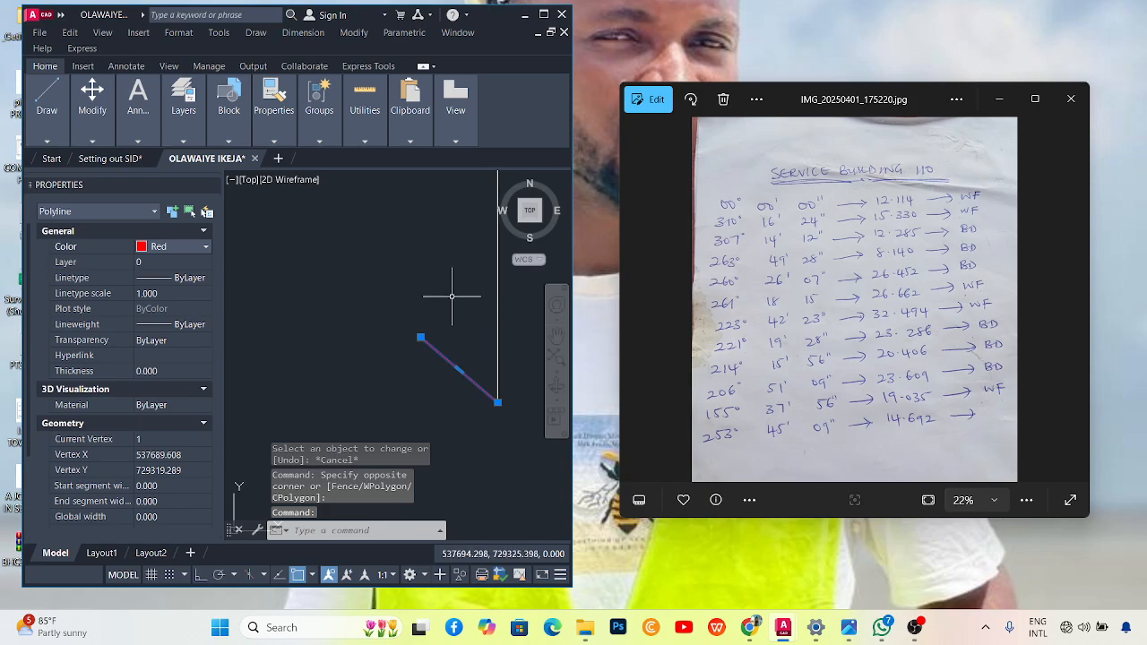
key("Escape")
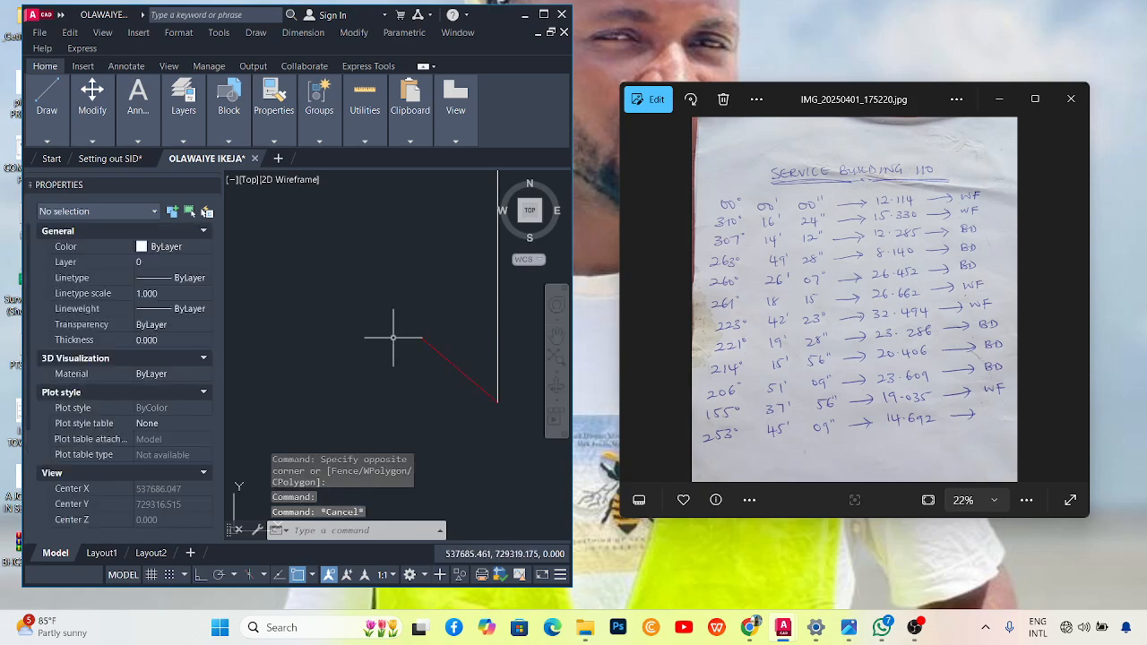
scroll(439, 341, "down", 3)
scroll(438, 343, "up", 1)
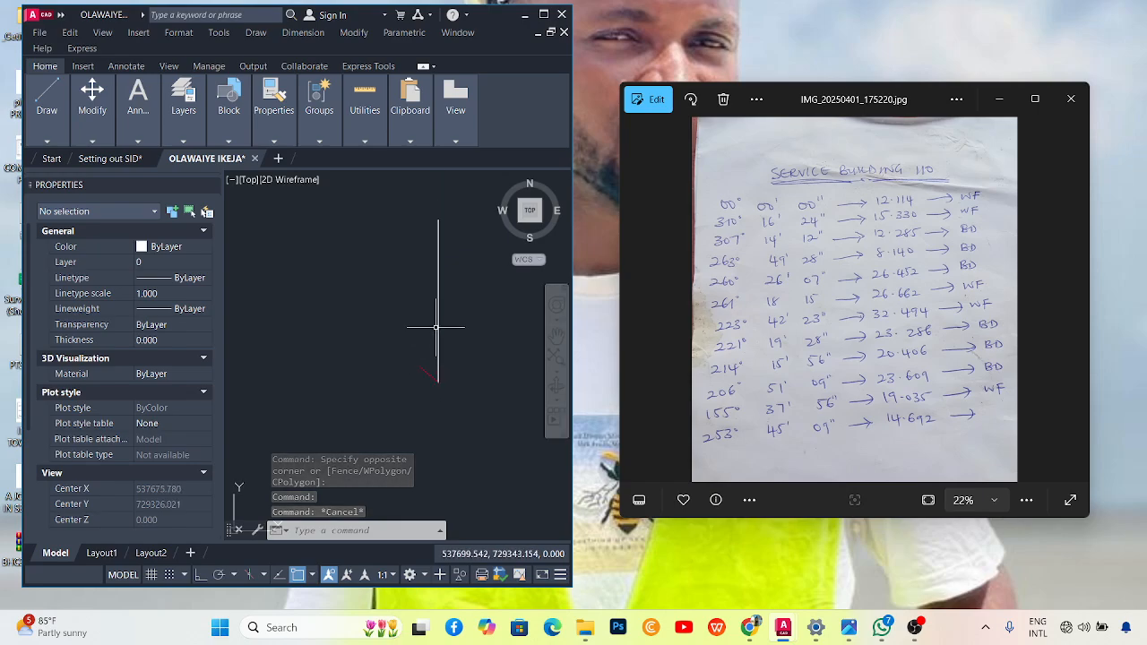
left_click(438, 328)
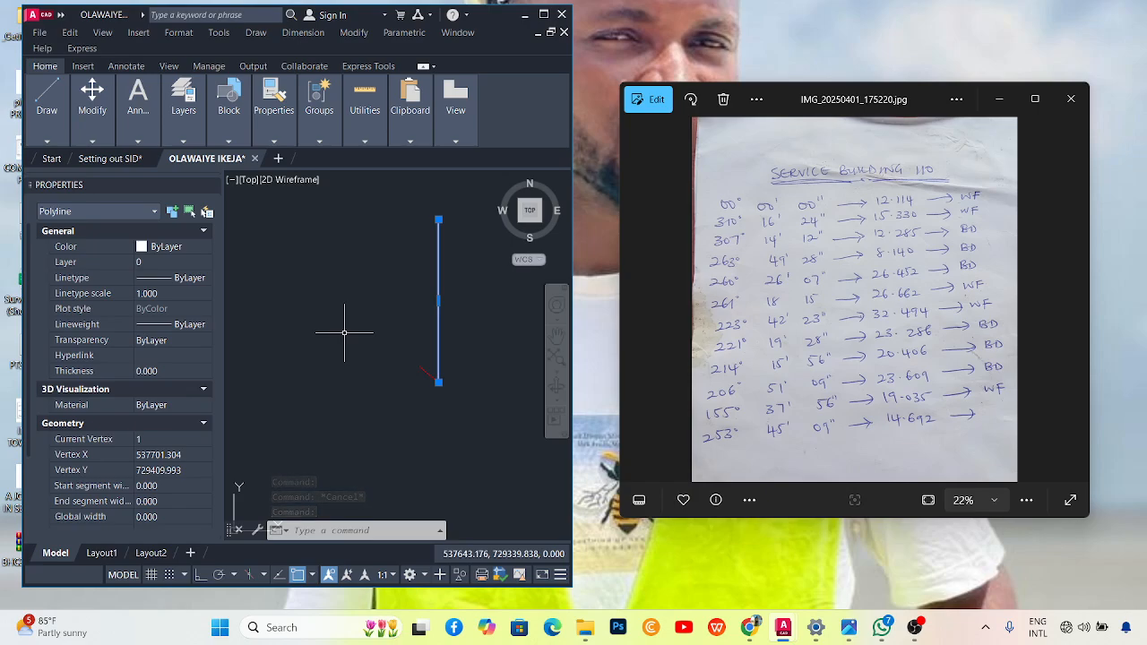
Rotate the vertical line 307d14'12" about its lower endpoint with RO.
type("ro")
key("Return")
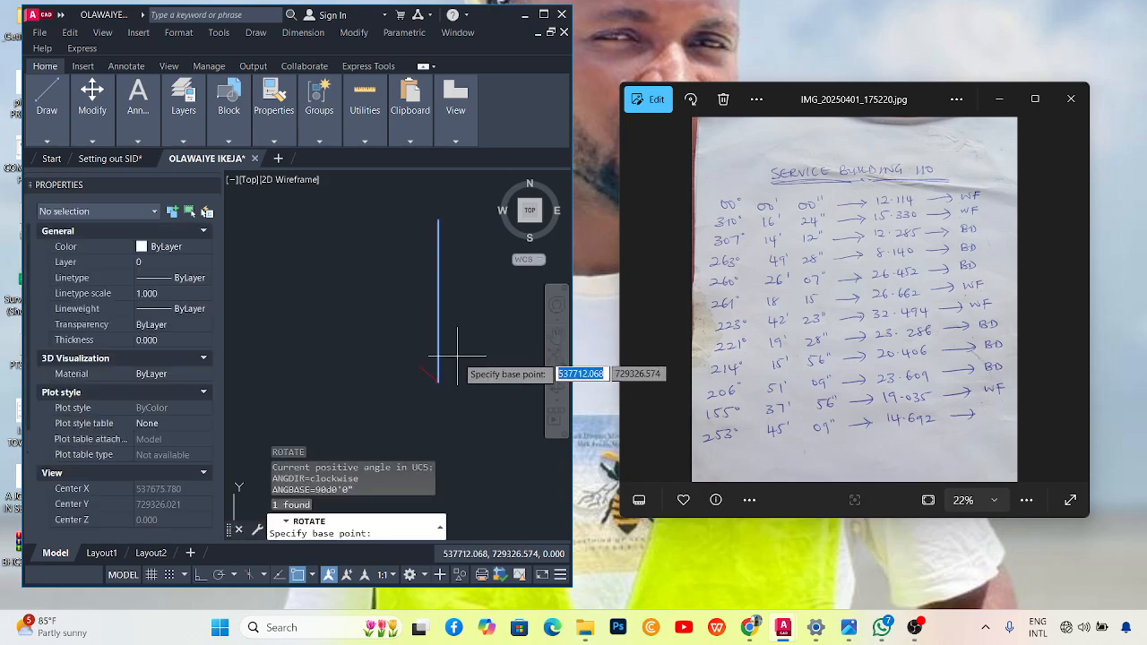
scroll(455, 334, "up", 2)
left_click(427, 398)
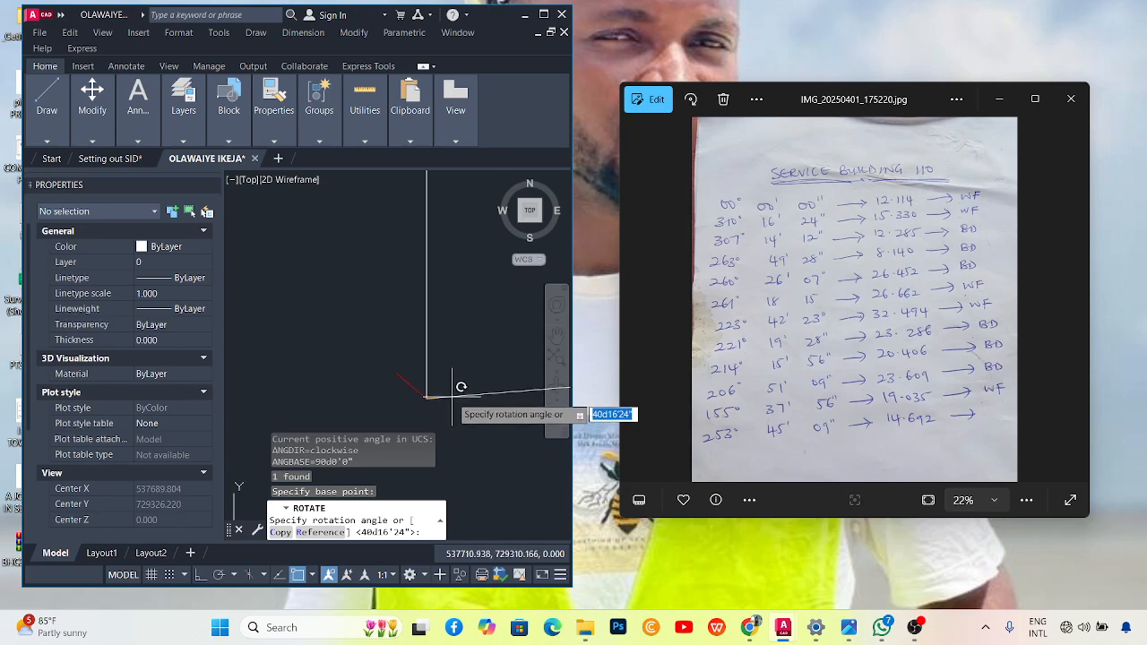
type("307d14")
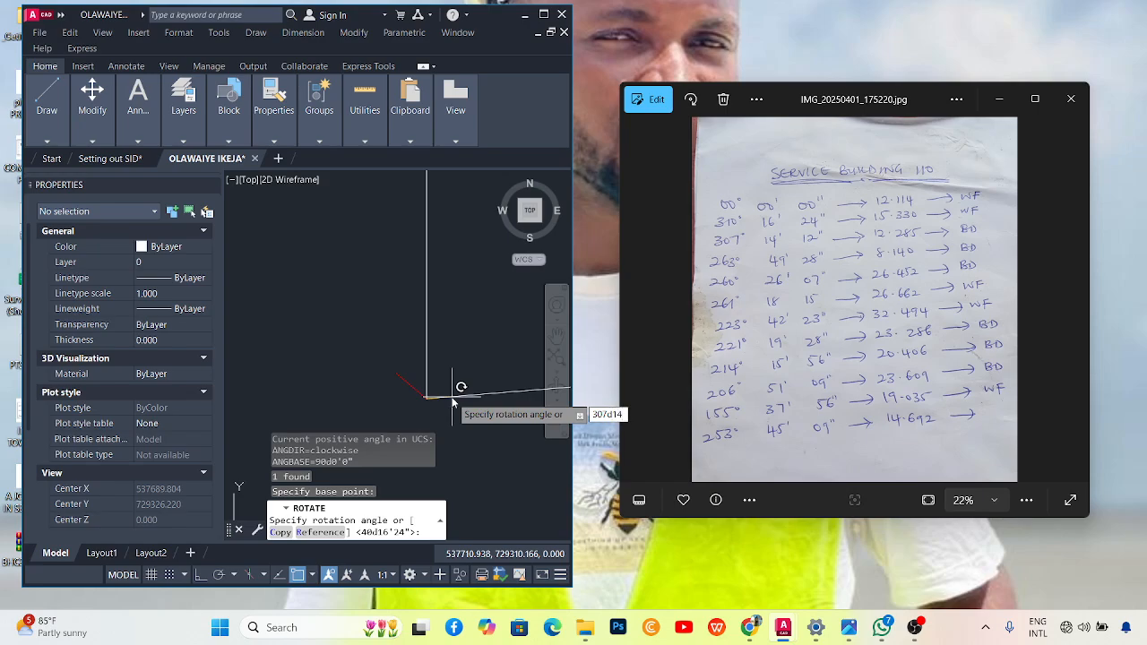
type("'12\"")
key("Return")
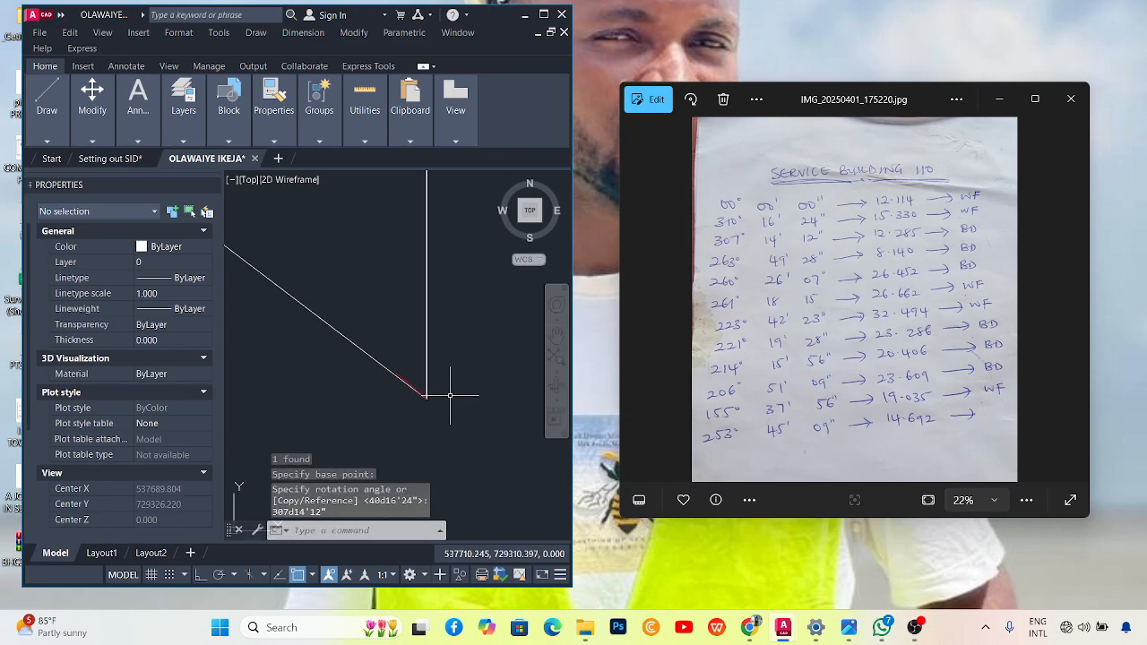
scroll(405, 379, "down", 2)
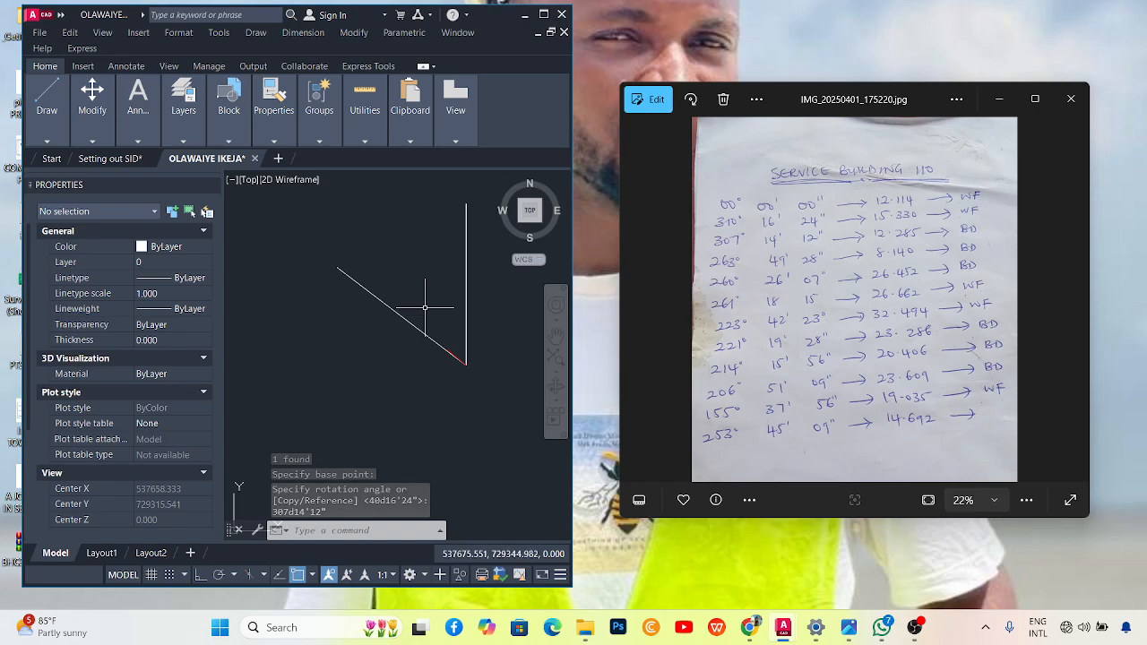
Shorten the new diagonal line to a total length of 12.285 using LEN.
type("LEN")
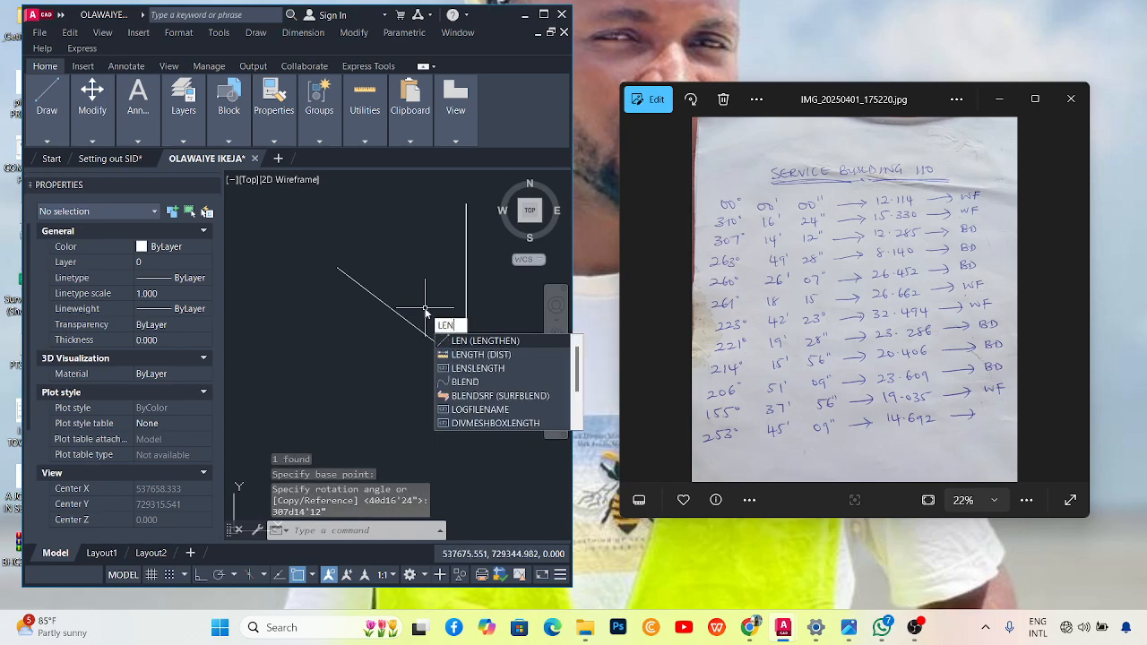
key("Return")
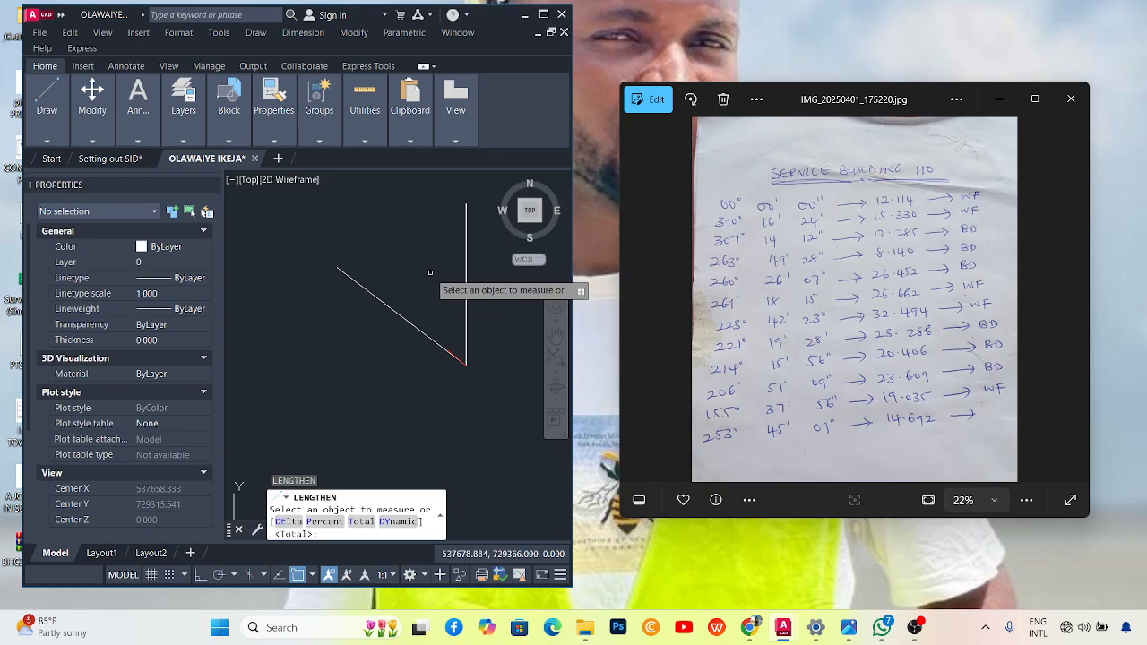
right_click(430, 273)
left_click(467, 351)
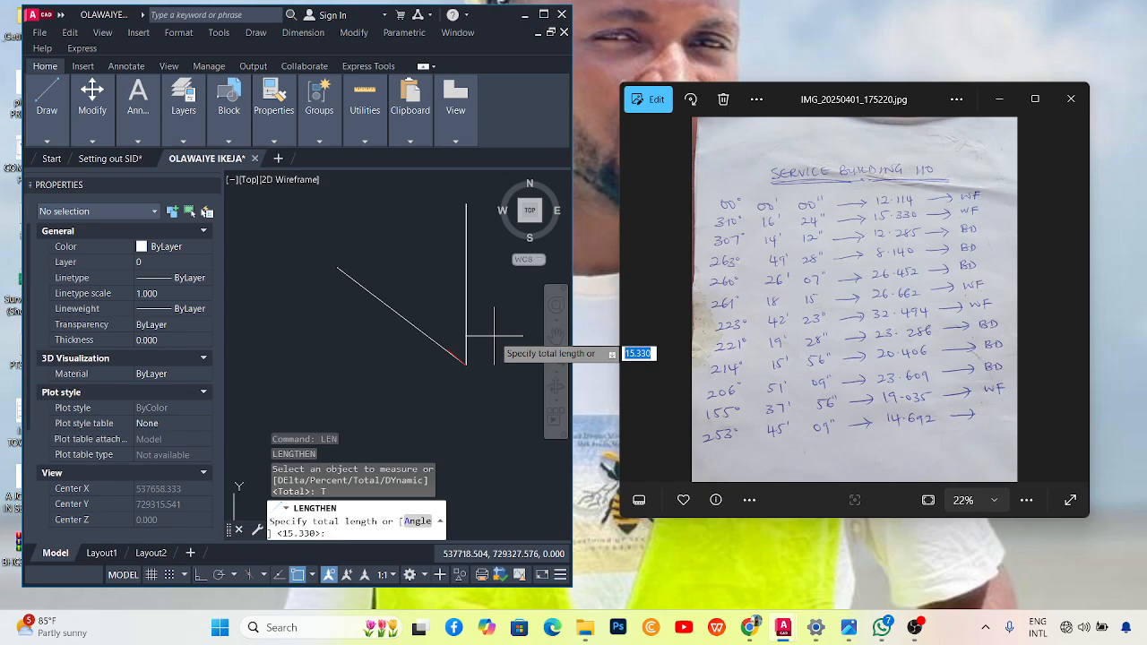
type("12.285")
key("Return")
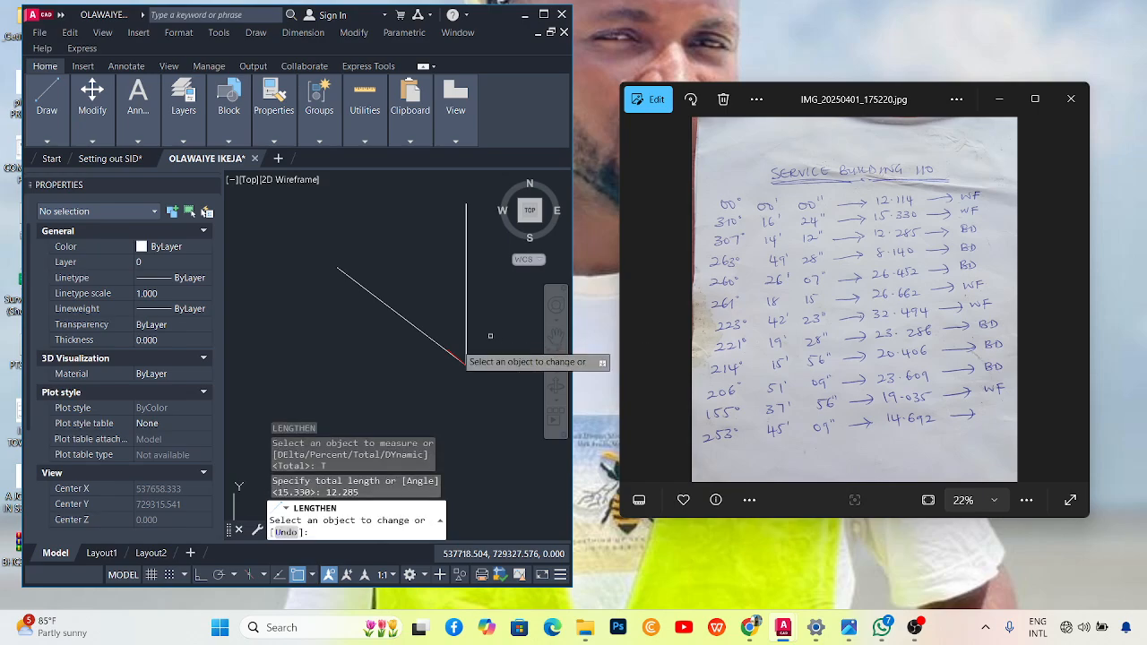
left_click(342, 271)
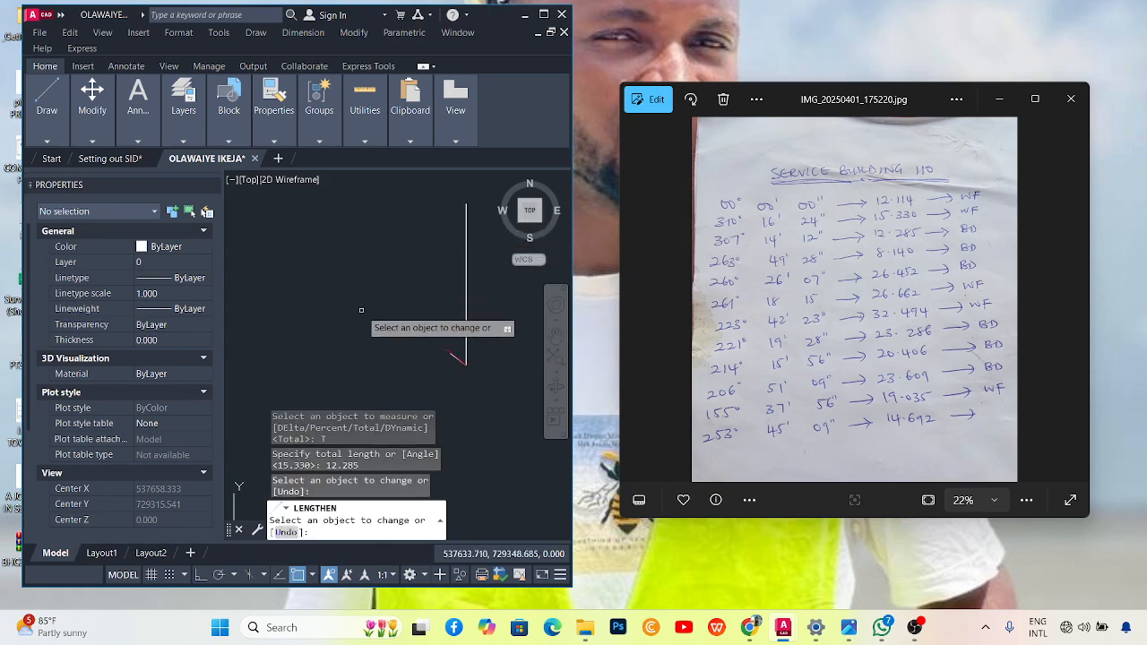
scroll(459, 358, "up", 5)
key("Escape")
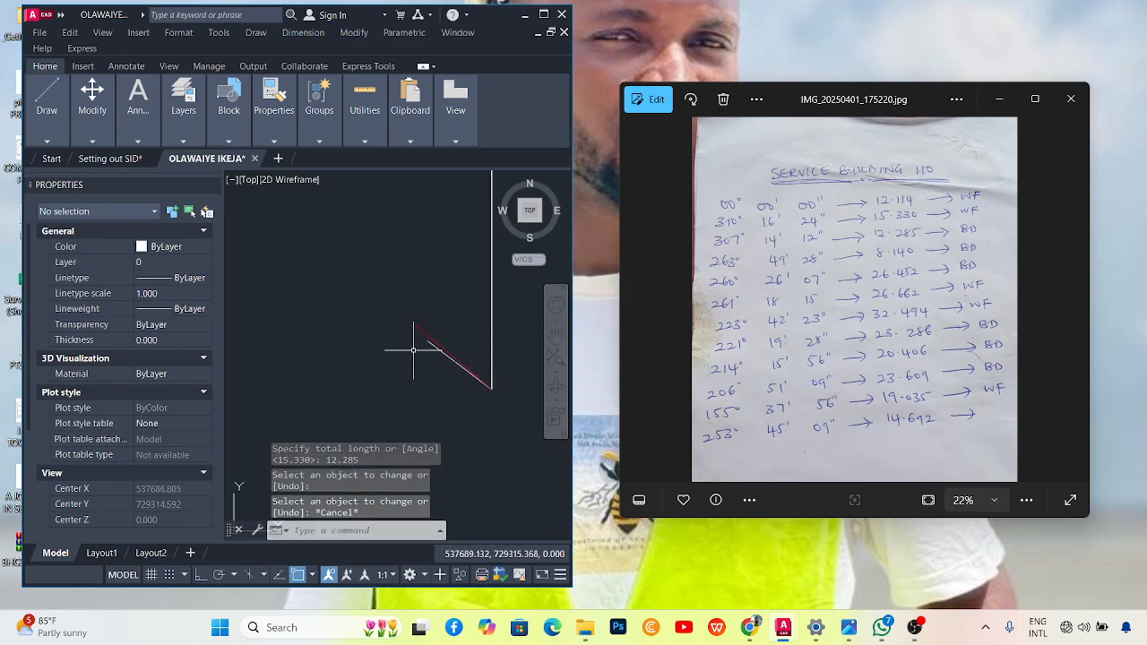
Colour the 12.285 line Blue in the Properties palette.
scroll(417, 349, "up", 3)
left_click(449, 323)
left_click(411, 359)
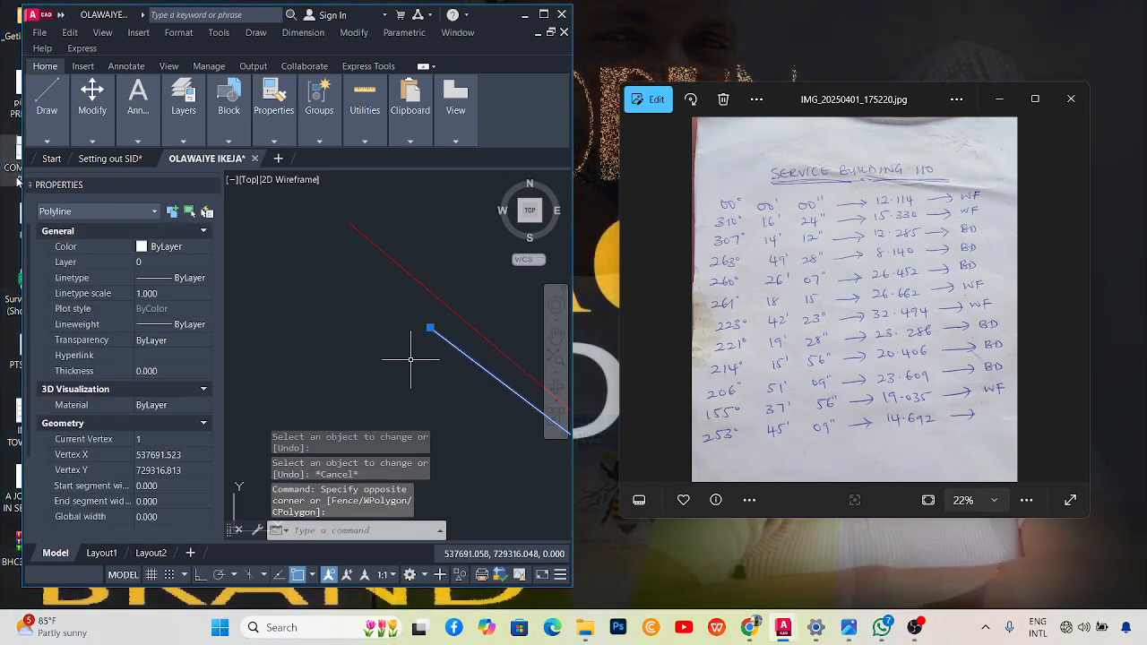
left_click(180, 250)
left_click(161, 336)
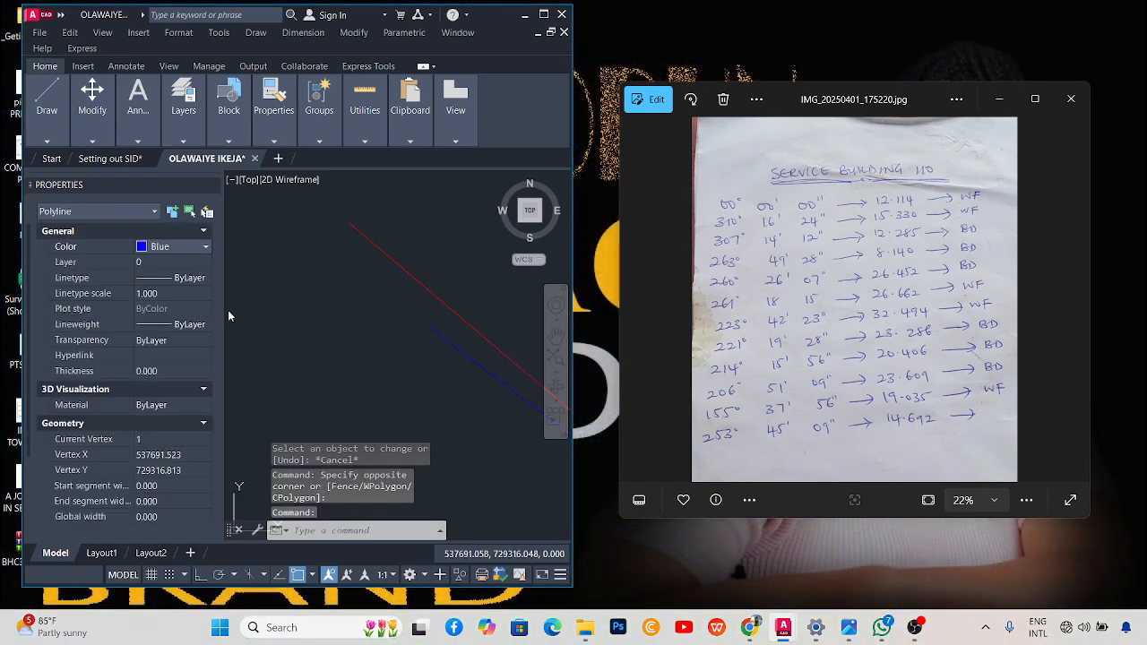
key("Escape")
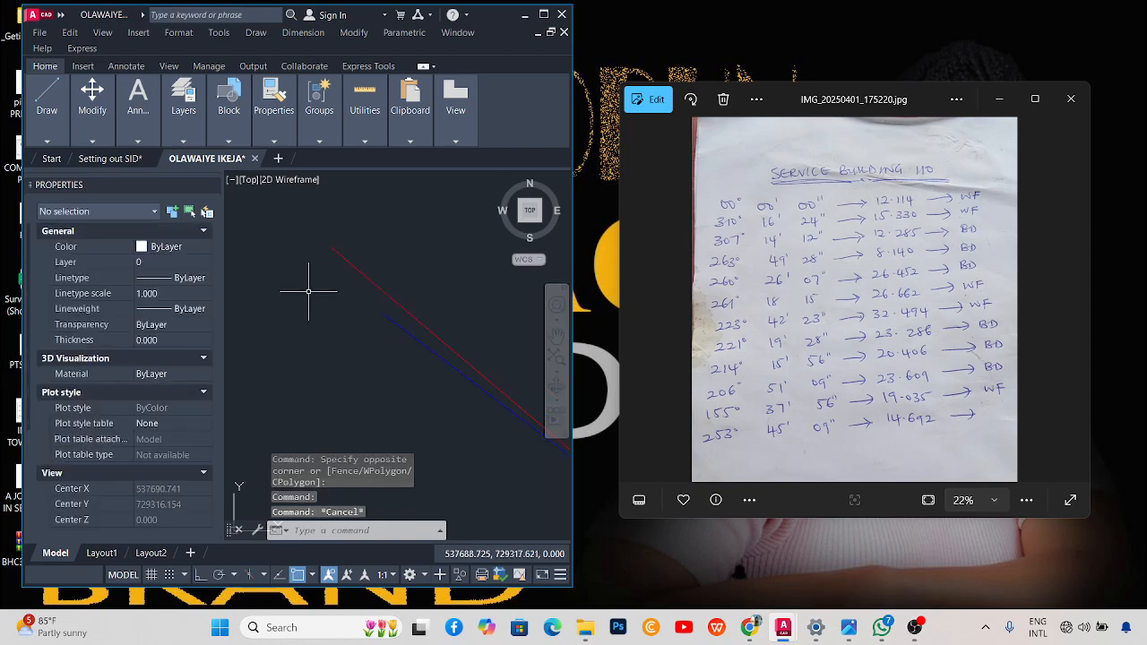
Rotate the vertical line 263d49'28" about its lower endpoint.
scroll(325, 296, "down", 4)
left_click(404, 290)
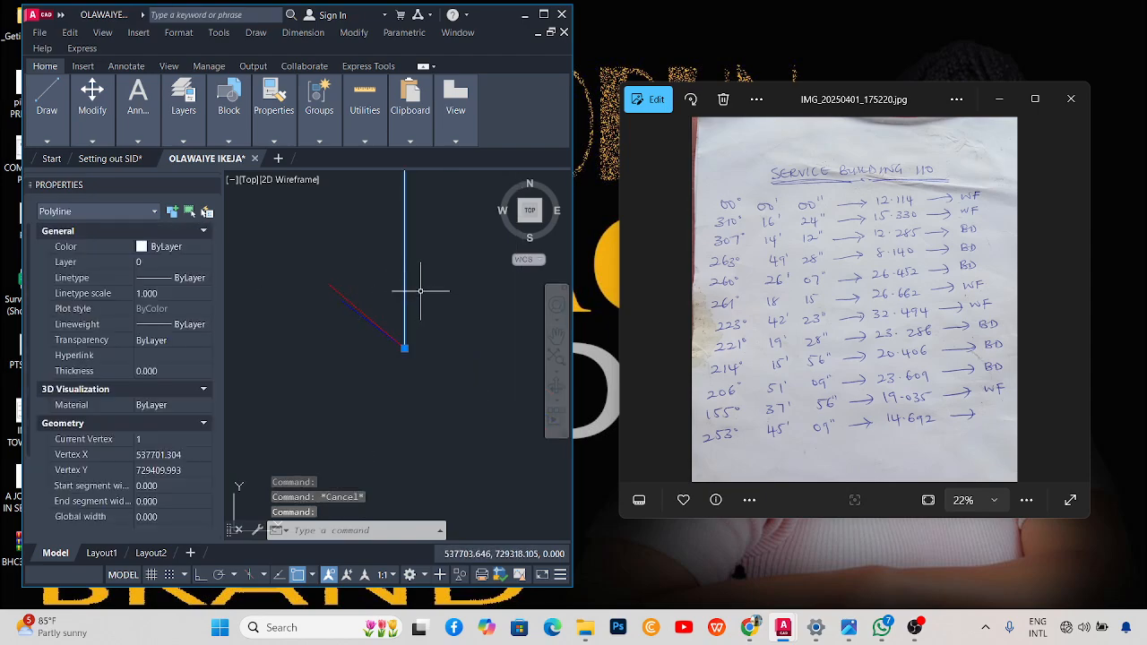
type("ro")
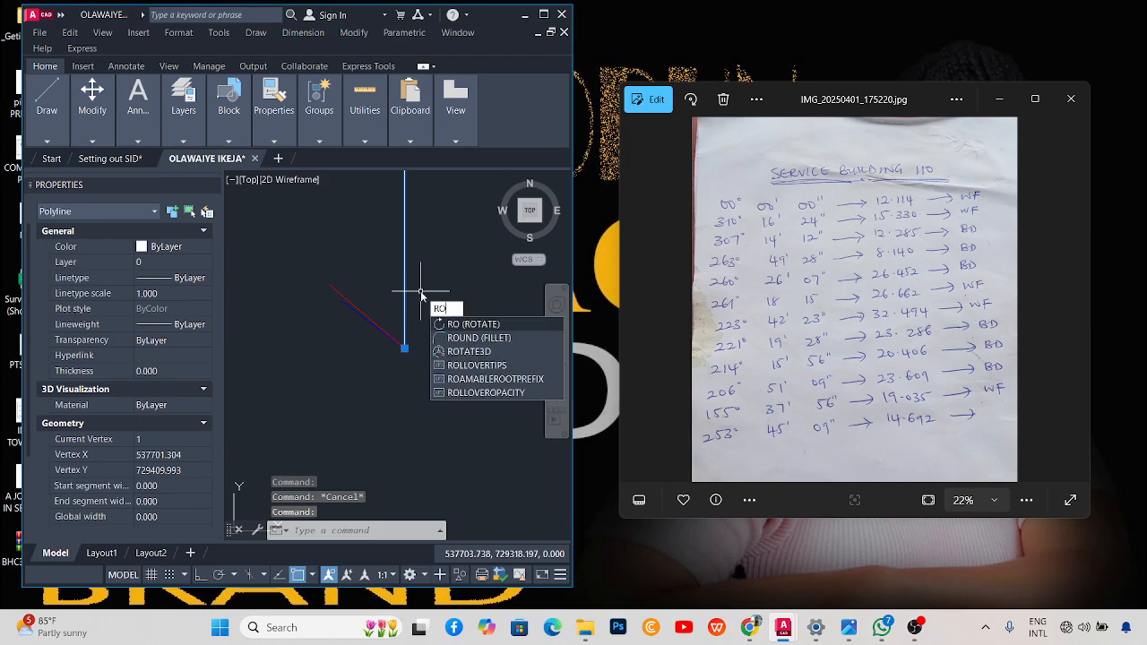
key("Return")
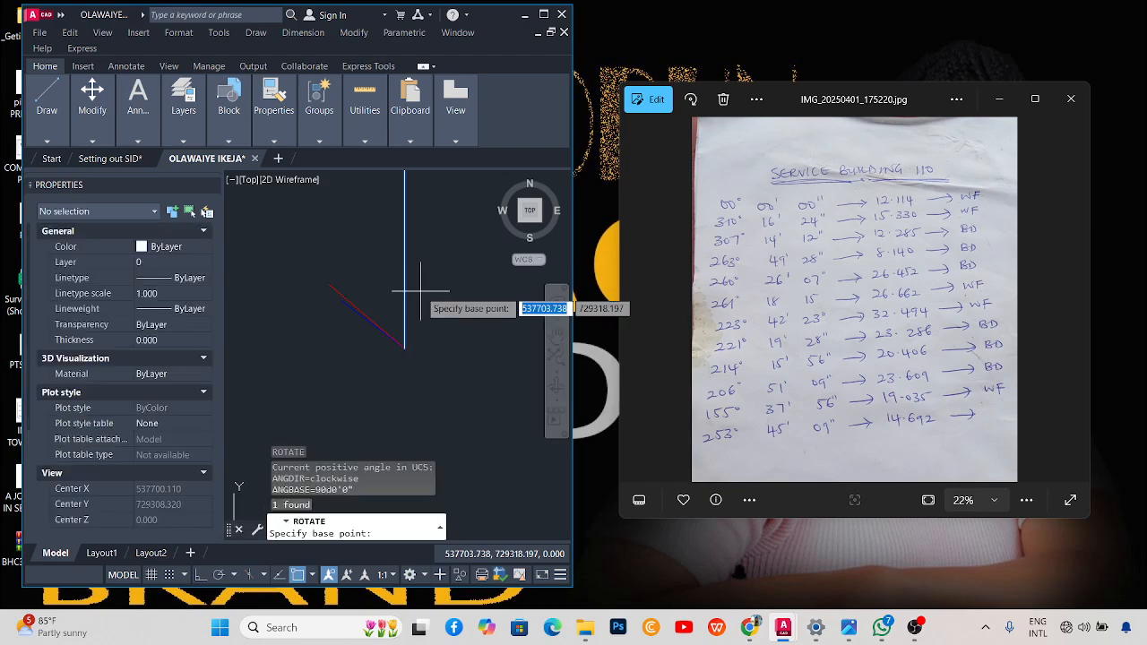
left_click(405, 348)
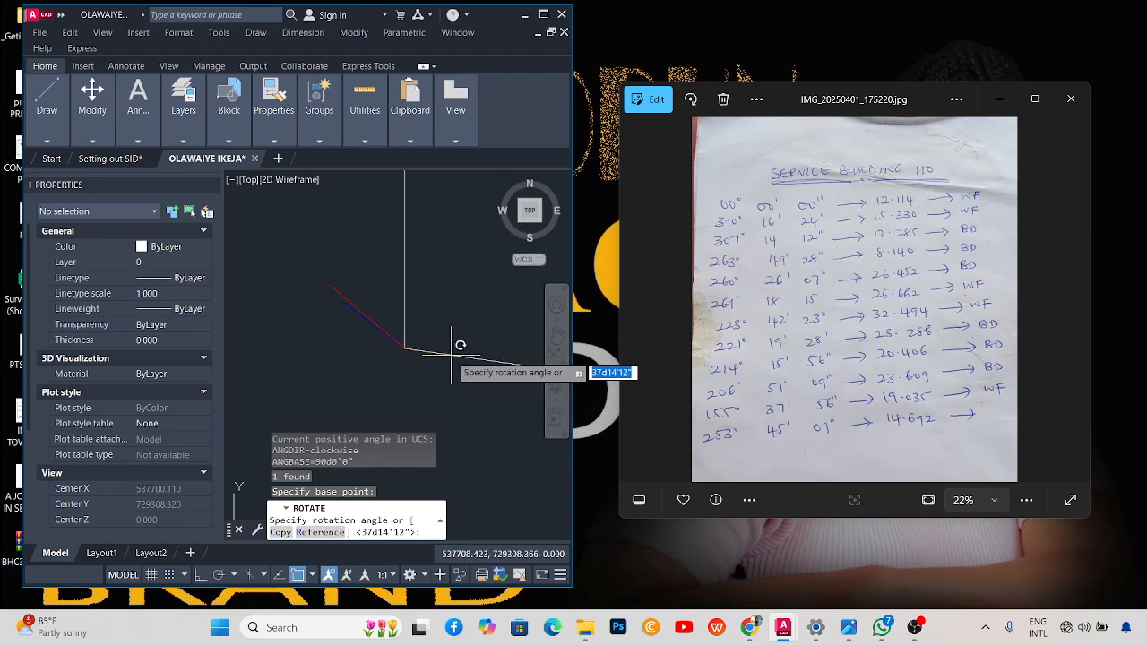
type("263d4")
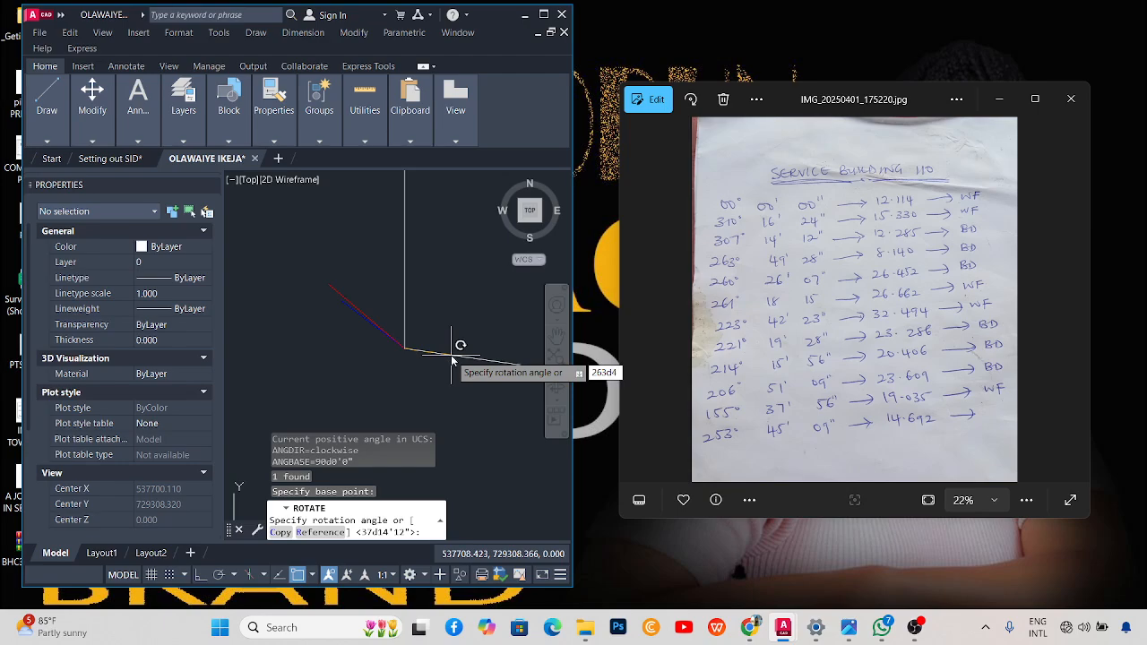
type("9'28")
key("Return")
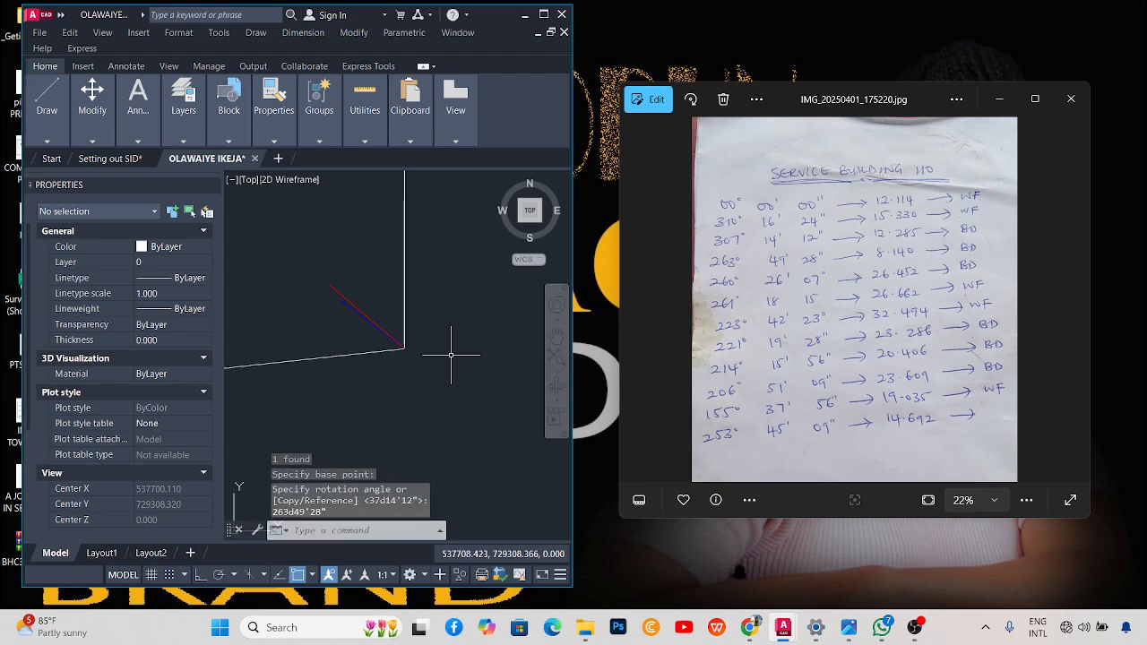
Set the 263°49'28" line to a total length of 8.140 with LEN.
type("len")
key("Return")
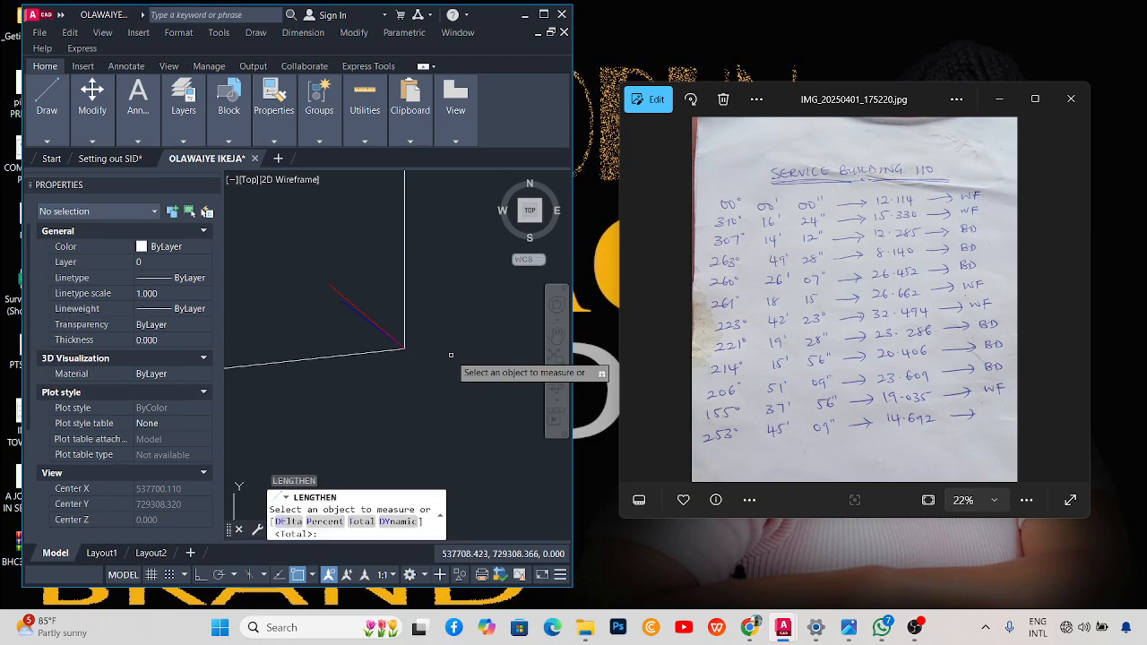
right_click(461, 305)
left_click(491, 382)
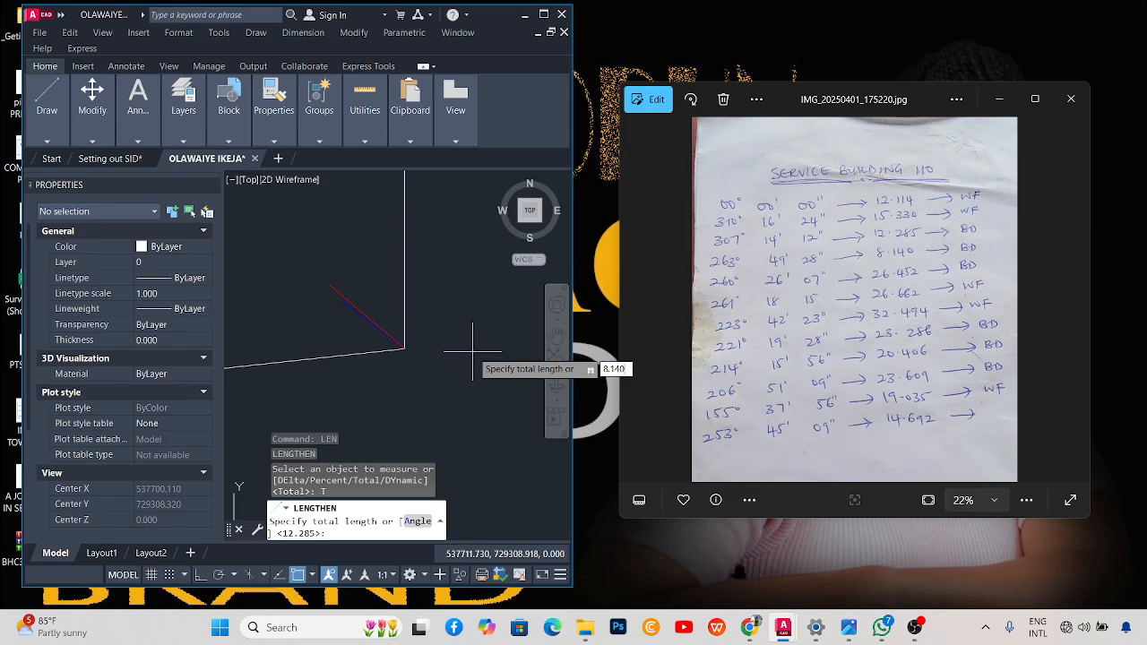
key("Return")
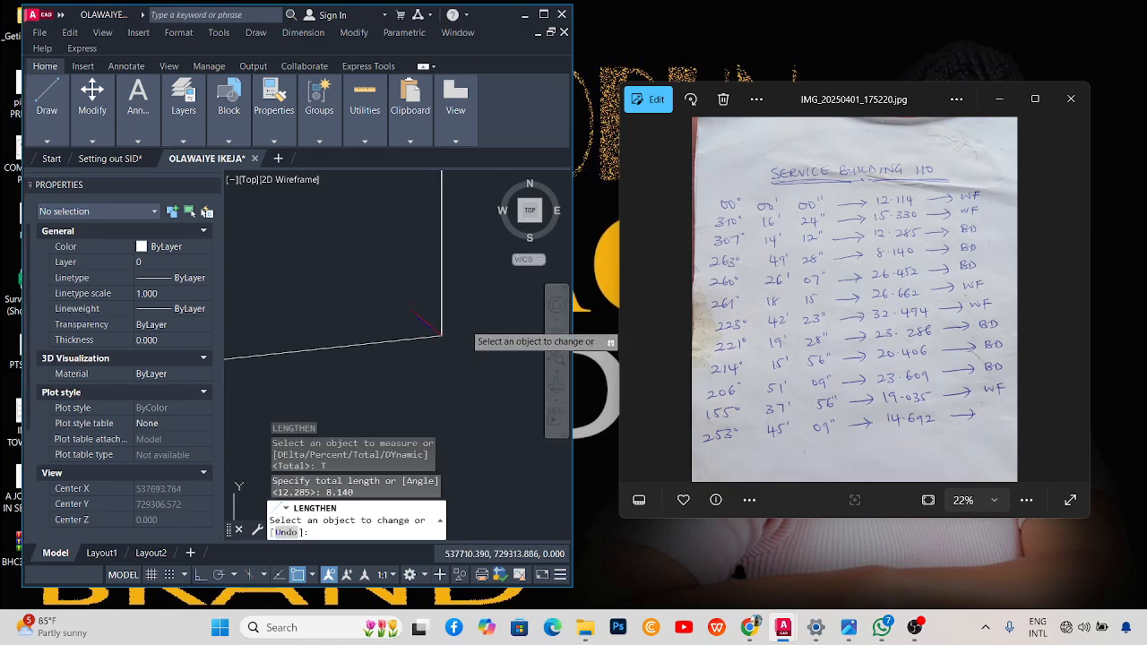
scroll(324, 322, "down", 1)
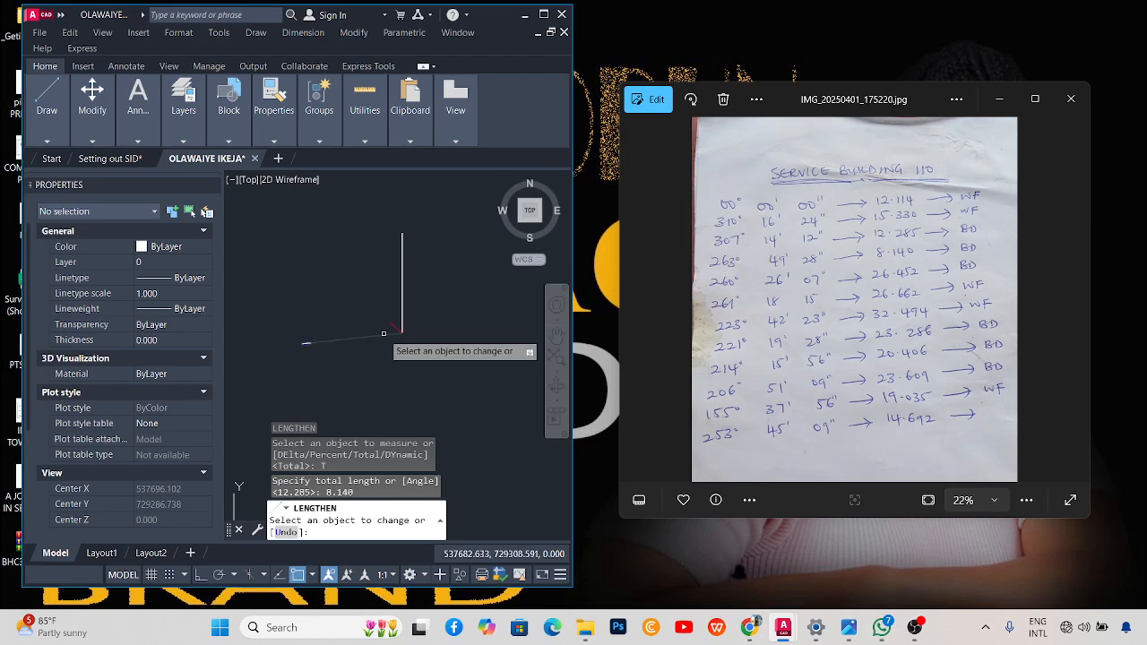
left_click(306, 344)
scroll(358, 343, "up", 3)
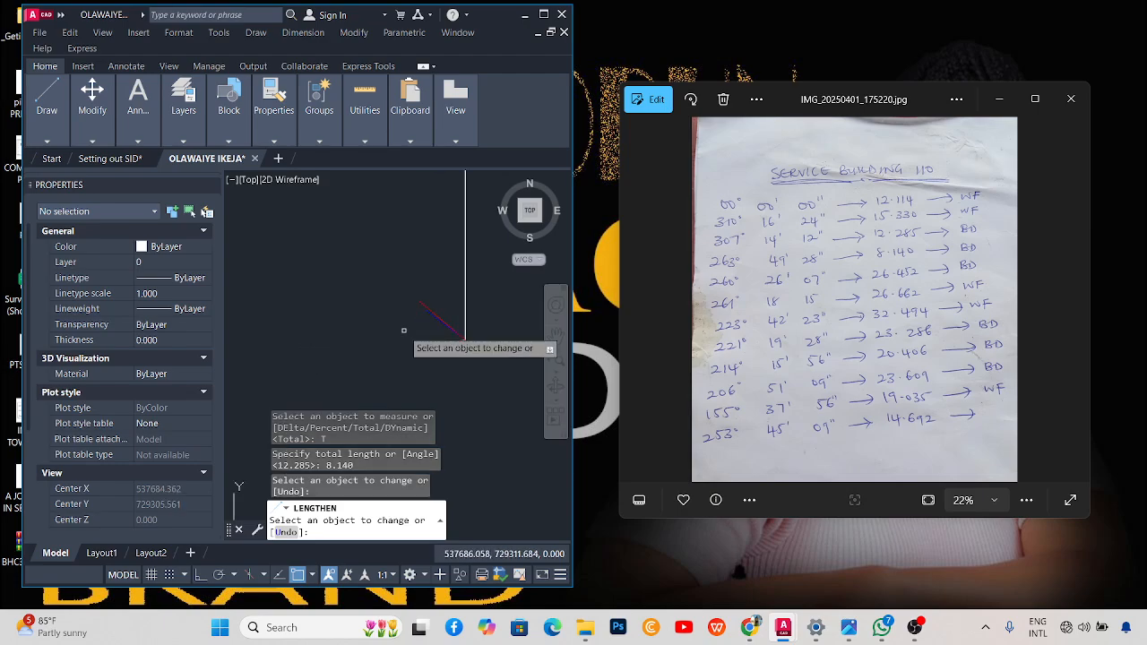
key("Escape")
scroll(430, 329, "up", 2)
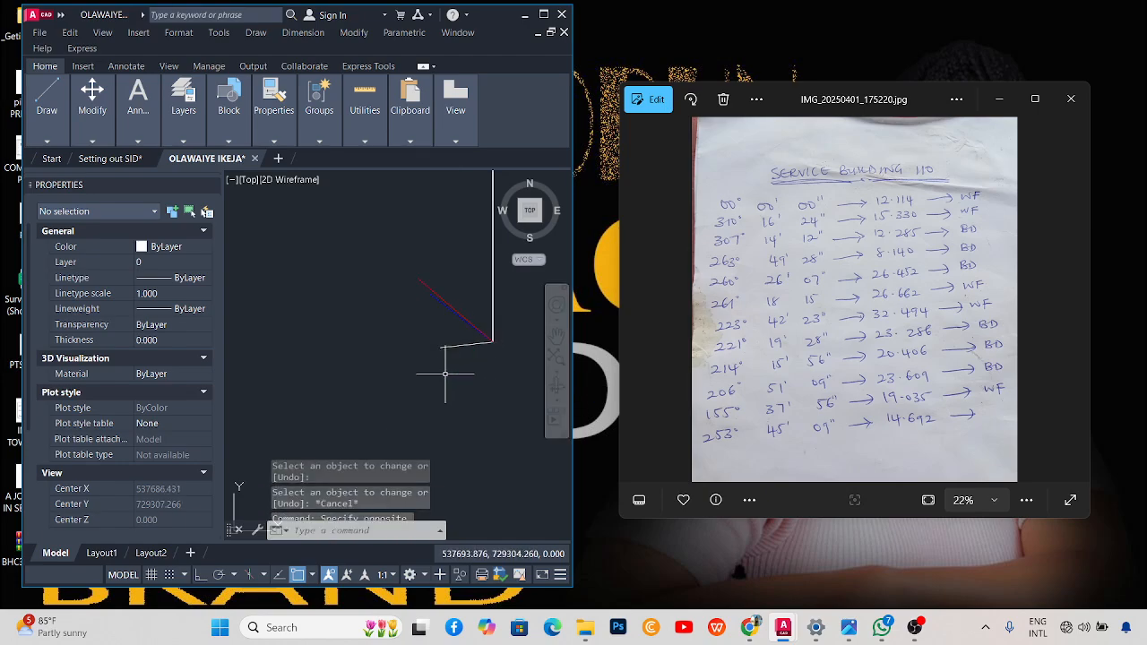
Colour the 8.140 line Blue in Properties.
left_click(459, 345)
left_click(333, 290)
left_click(175, 247)
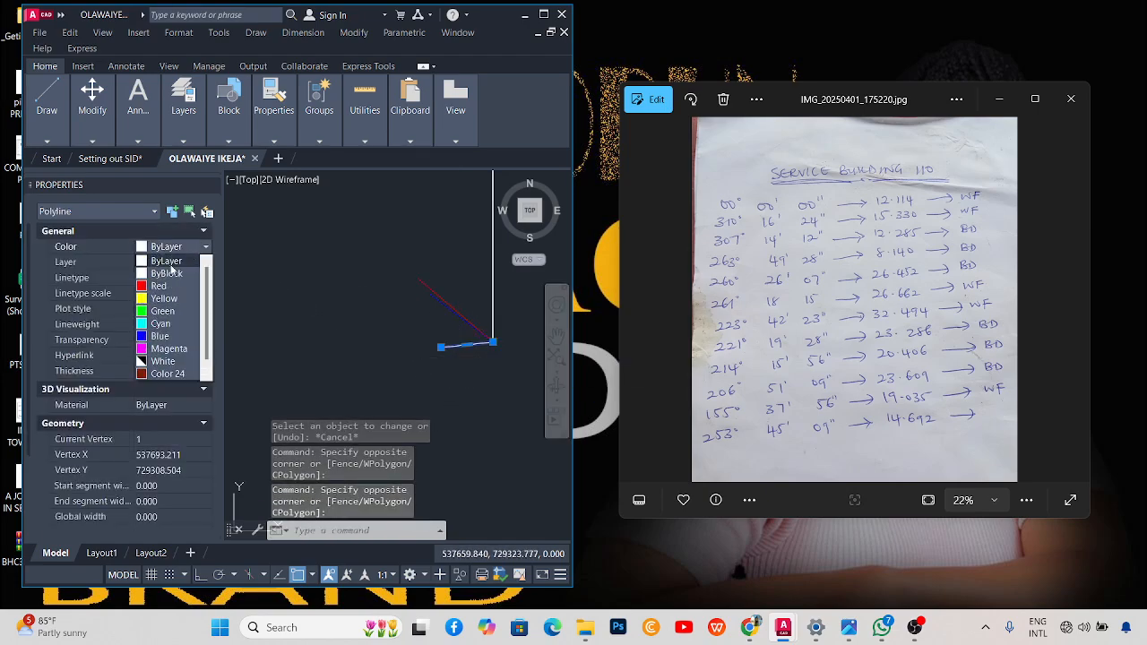
left_click(170, 341)
left_click(190, 247)
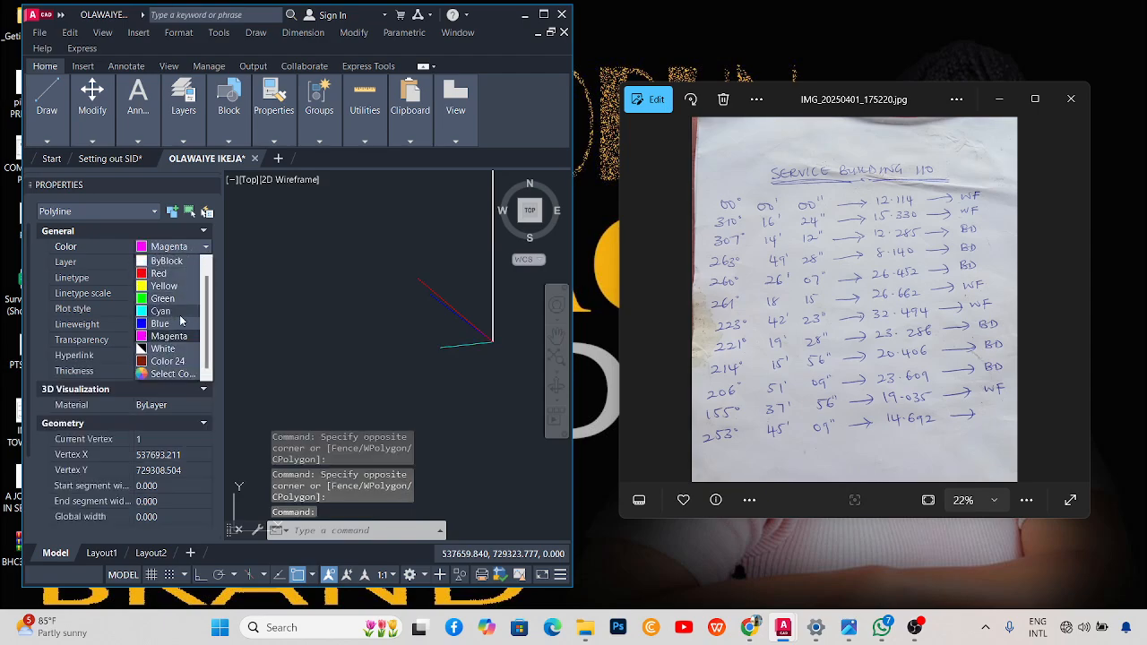
left_click(166, 325)
key("Escape")
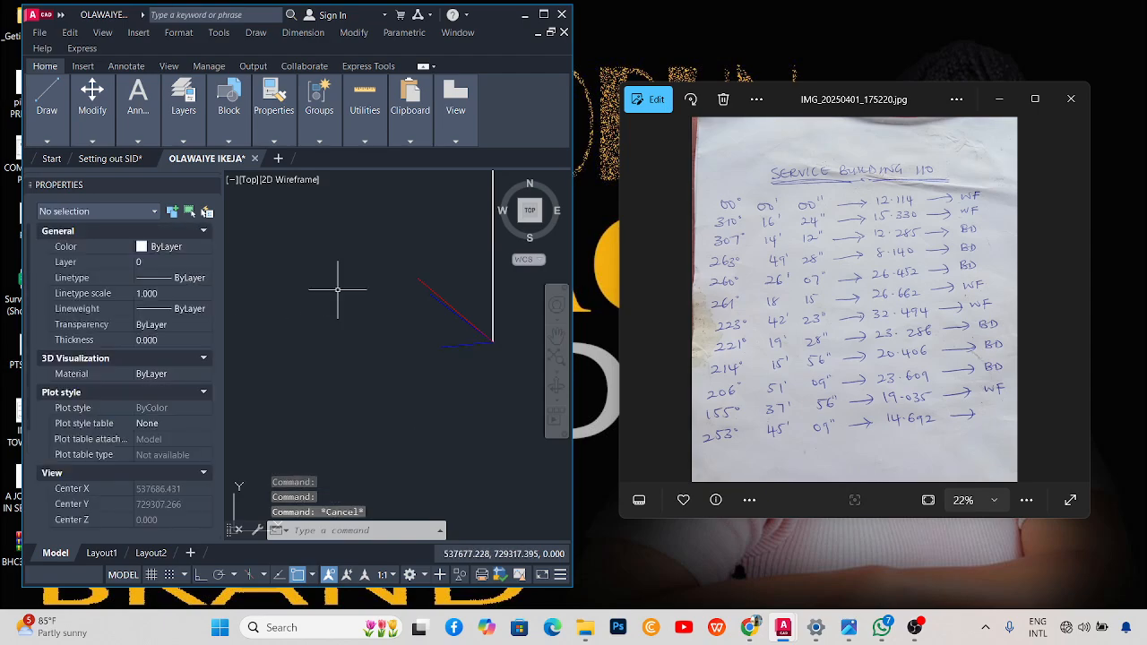
Rotate the vertical line 260°26'07" about its lower end.
left_click(492, 292)
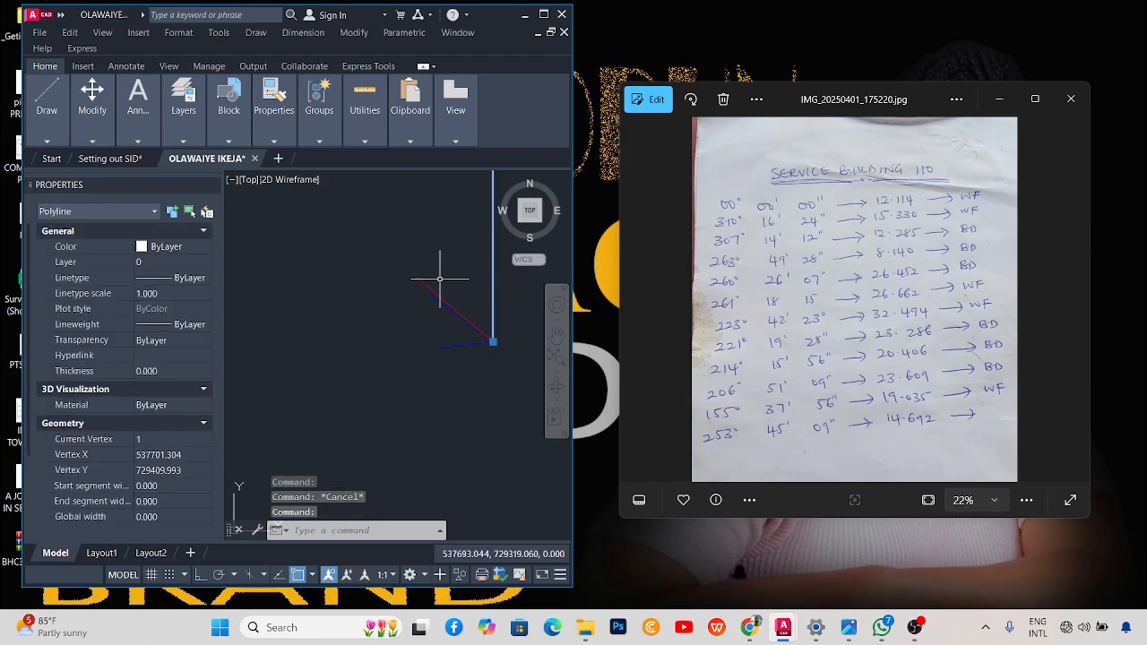
right_click(451, 299)
left_click(461, 311)
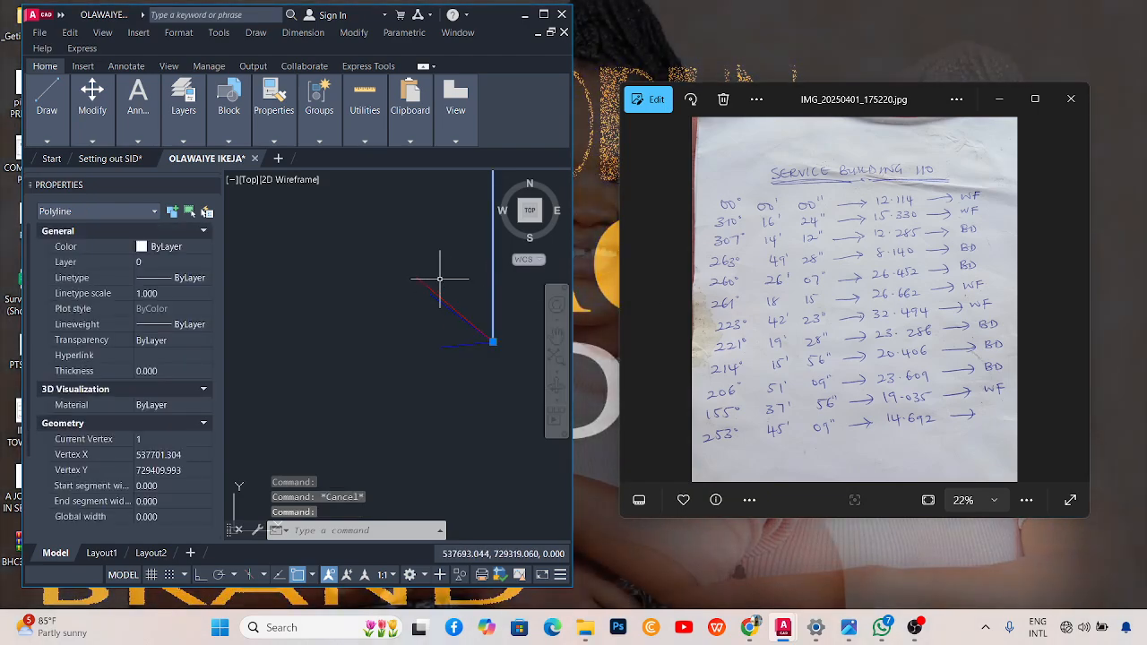
left_click(494, 344)
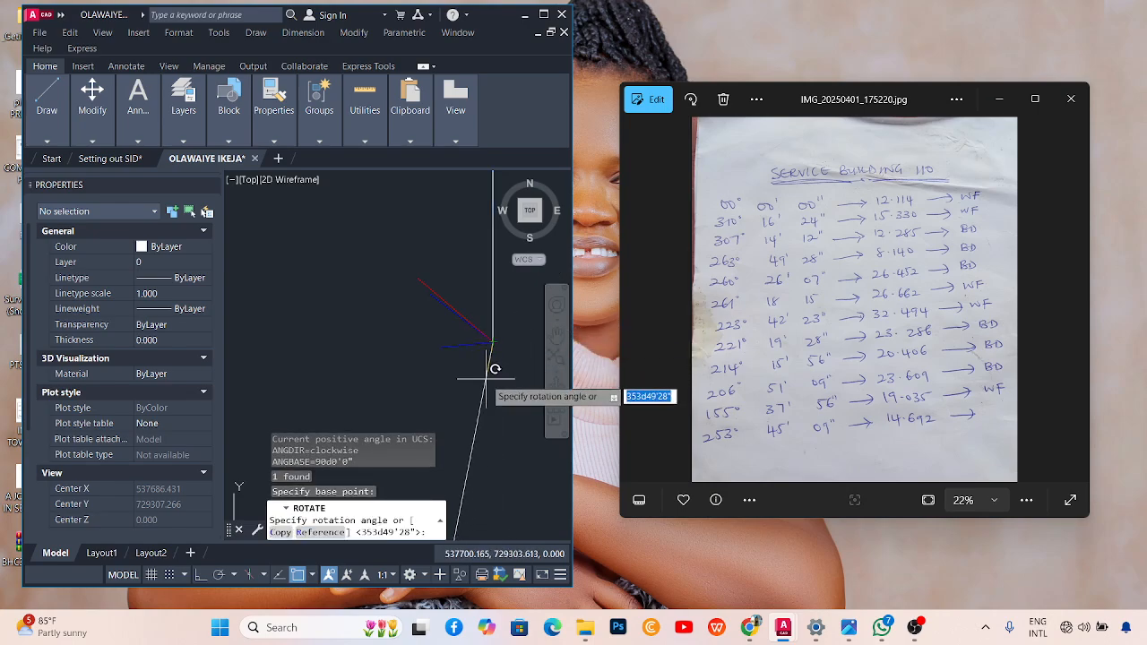
type("260d26'07")
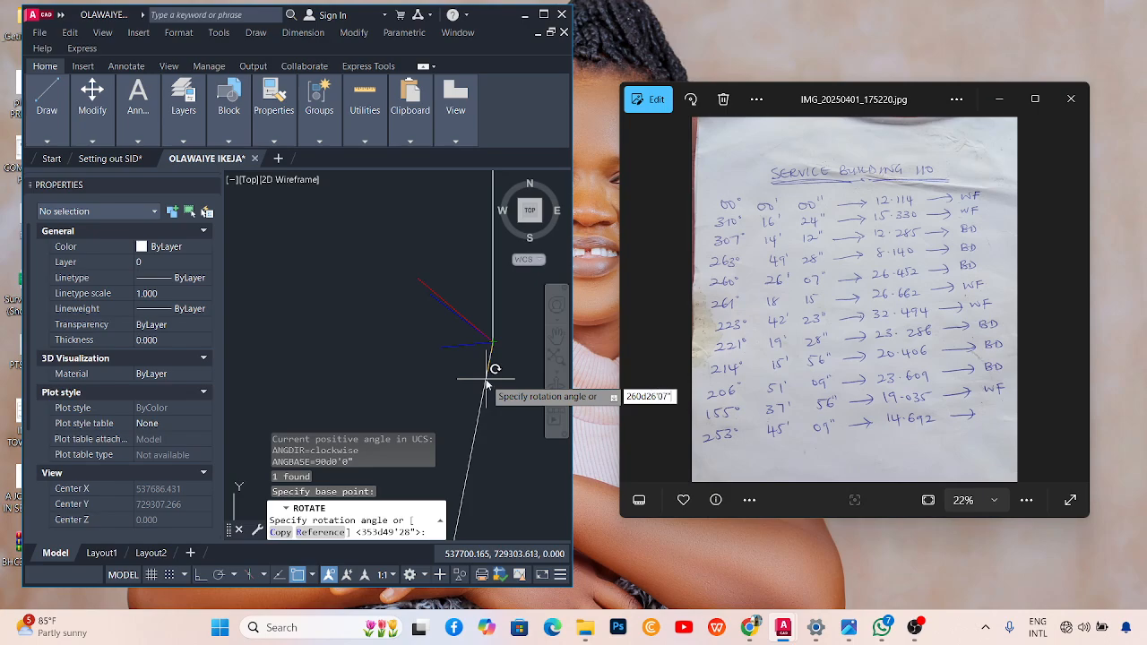
key("Return")
Give the 260°26'07" line a total length of 26.452 with LEN.
type("len")
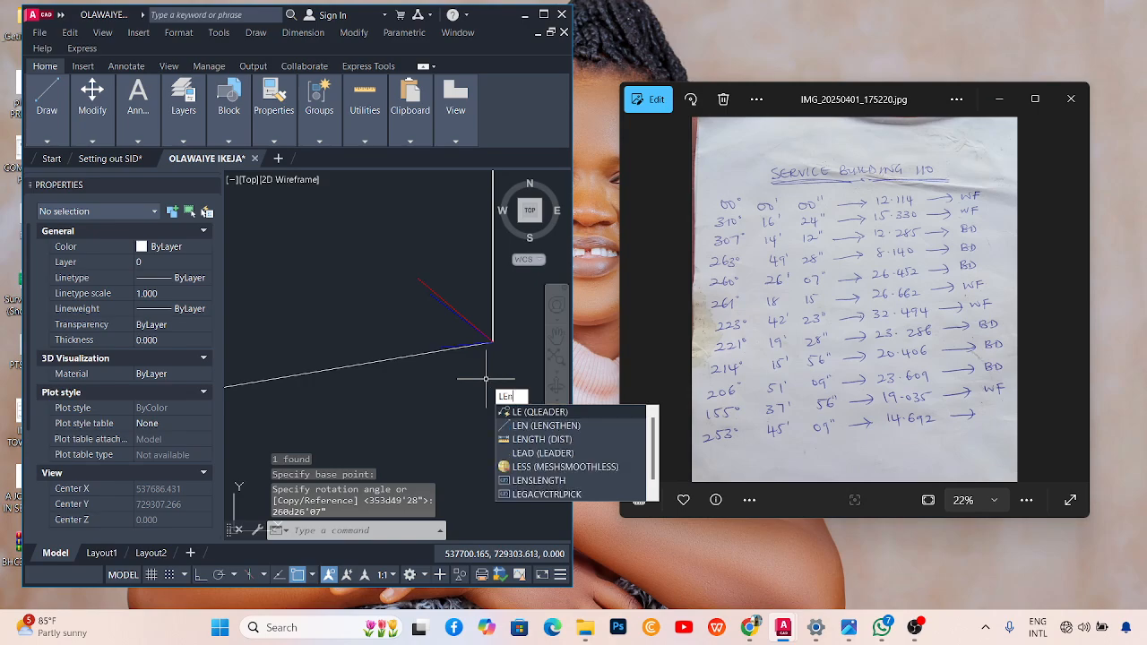
key("Return")
right_click(429, 235)
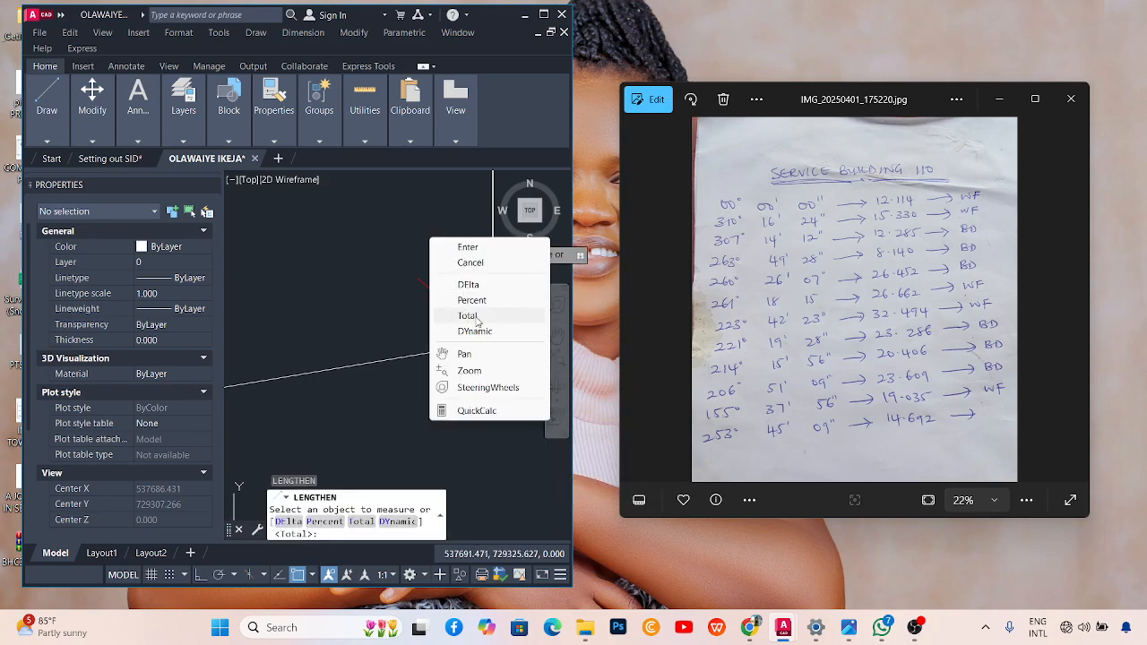
left_click(475, 315)
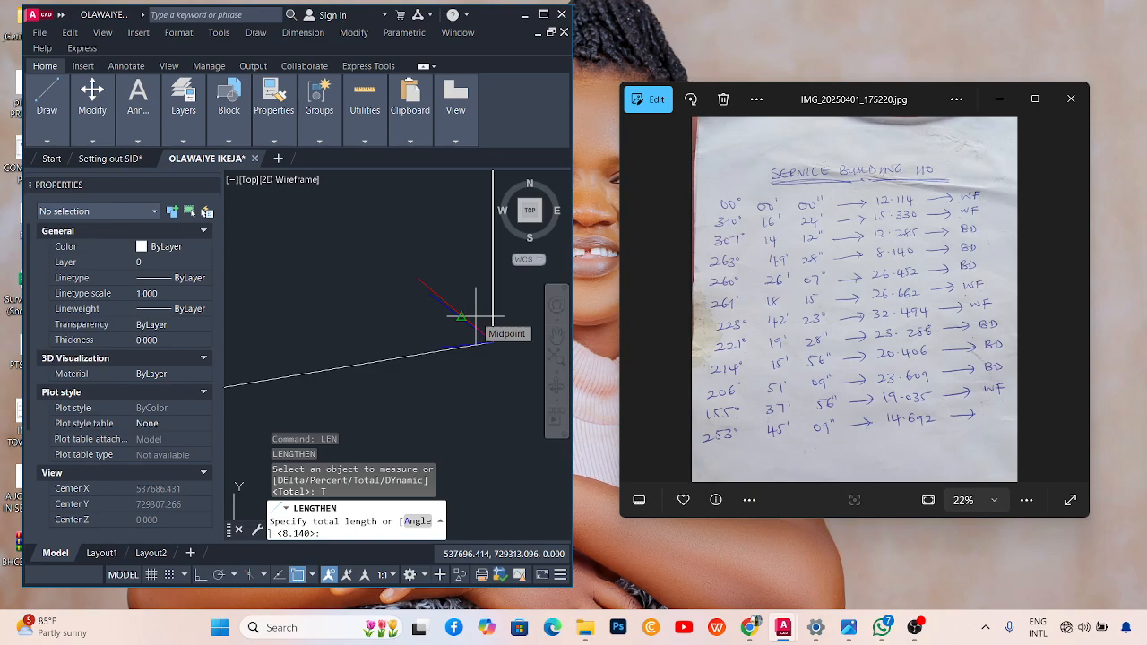
type("26.452")
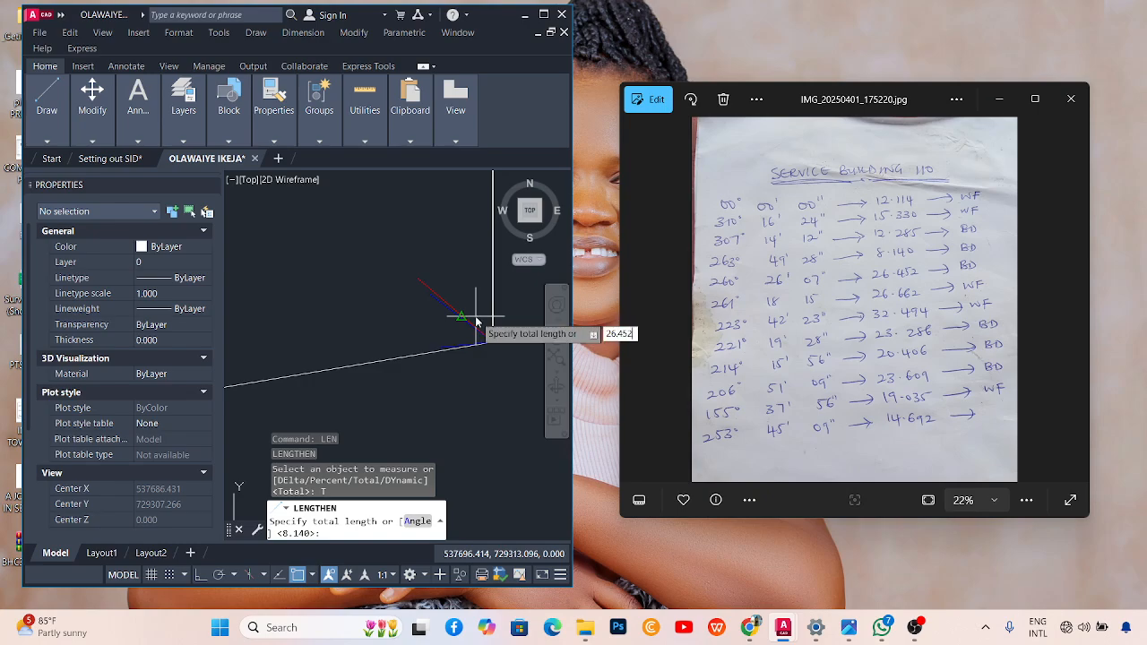
key("Return")
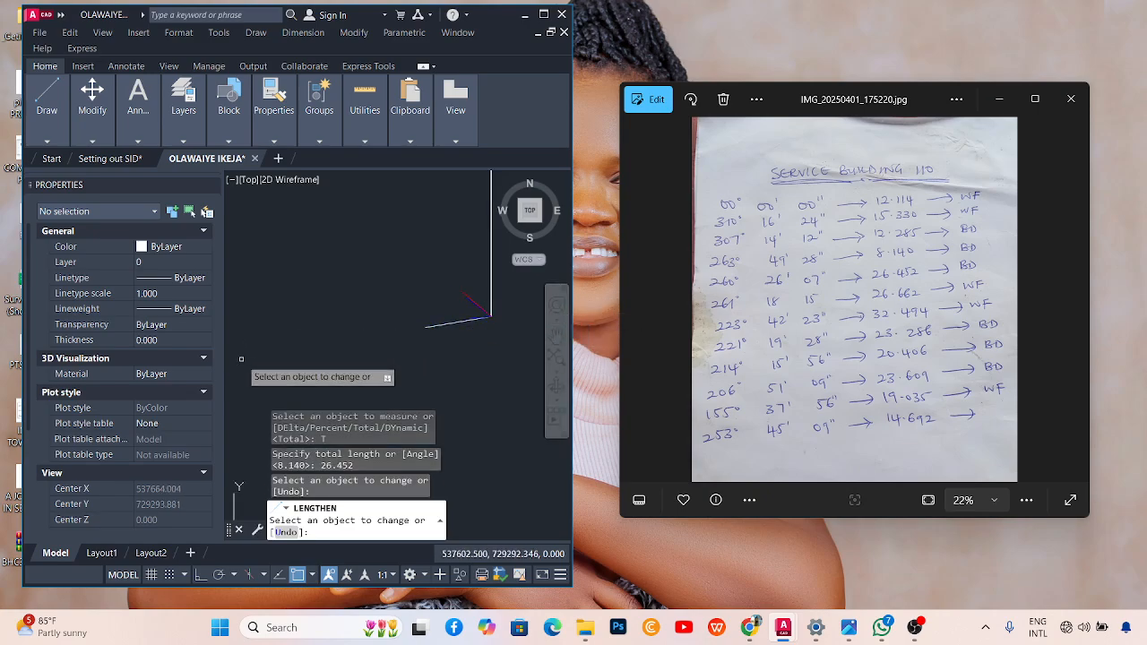
key("Escape")
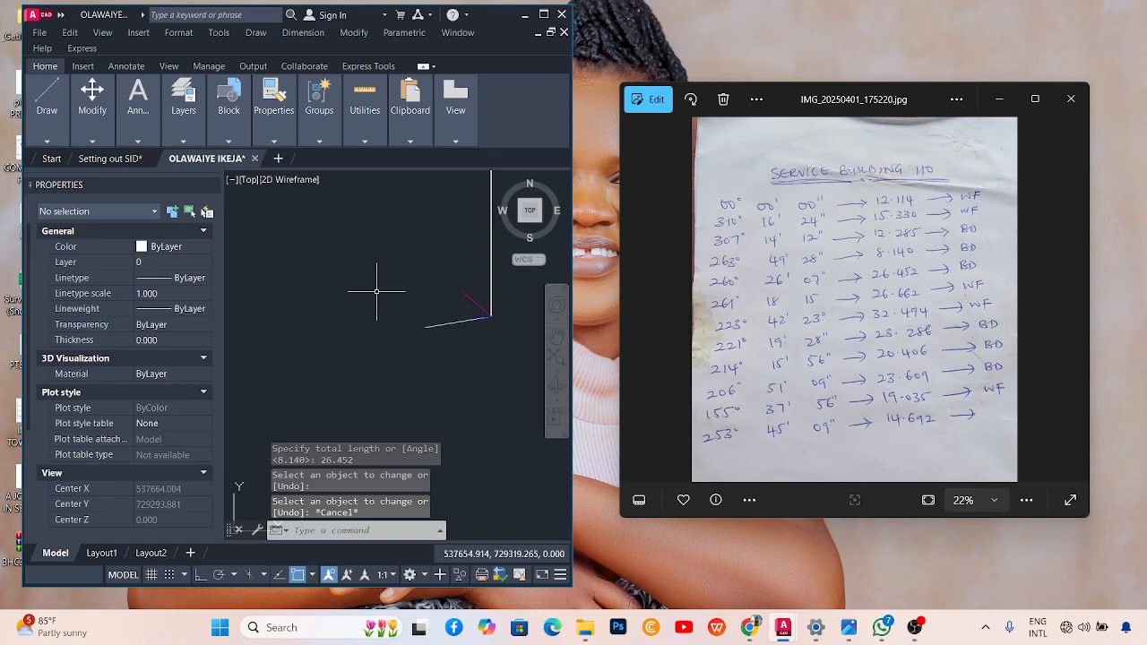
Colour the 26.452 line Blue in Properties.
scroll(435, 325, "up", 1)
left_click(441, 307)
left_click(427, 343)
left_click(170, 247)
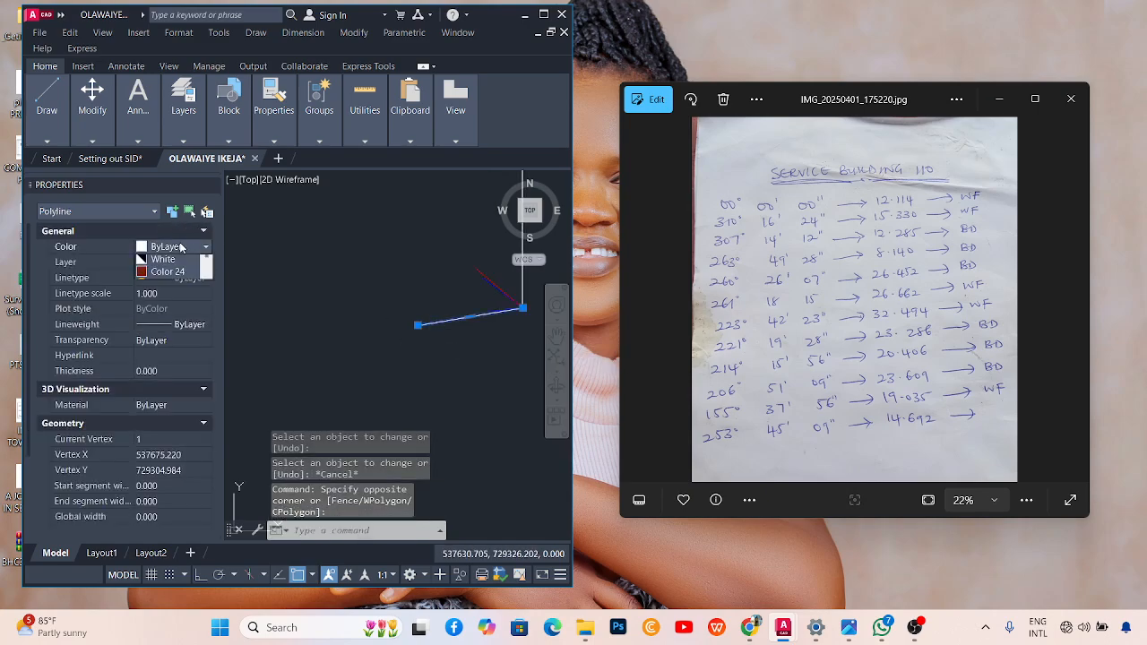
left_click(166, 339)
key("Escape")
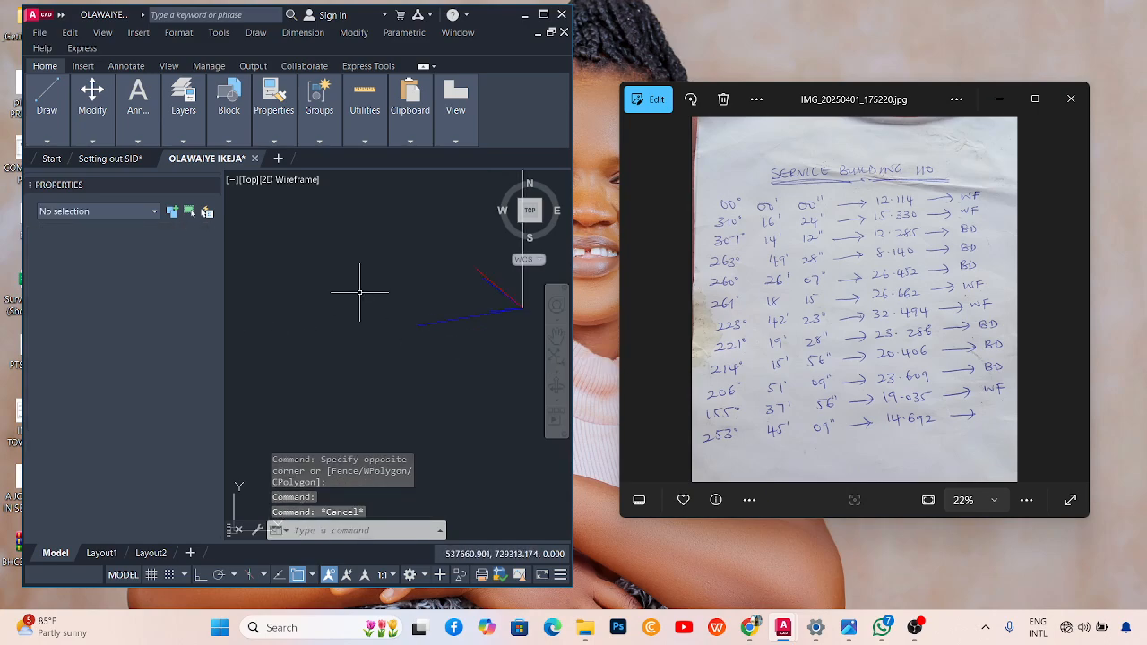
Zoom around to review the fan of red and blue bearing lines.
scroll(412, 380, "down", 2)
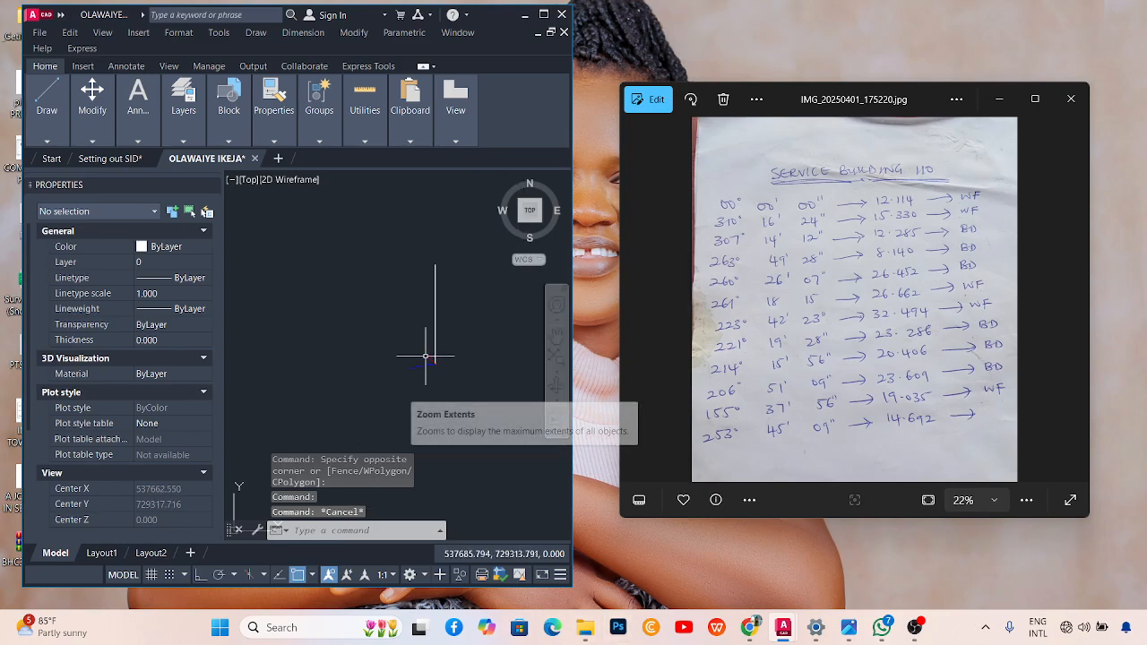
scroll(439, 355, "up", 2)
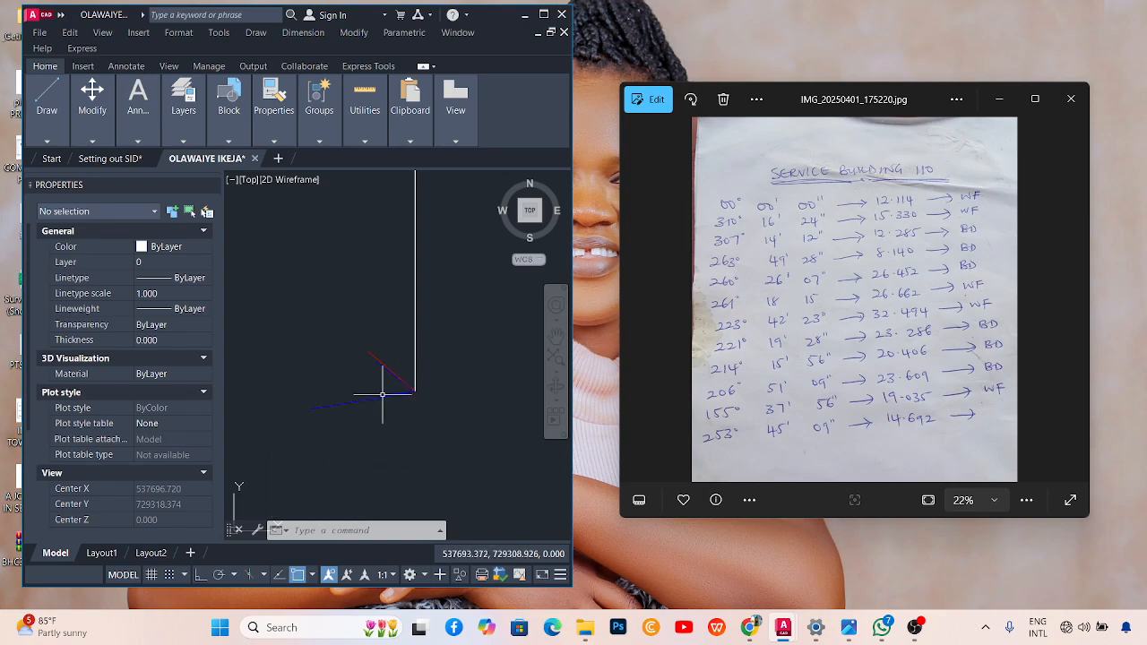
scroll(386, 361, "down", 1)
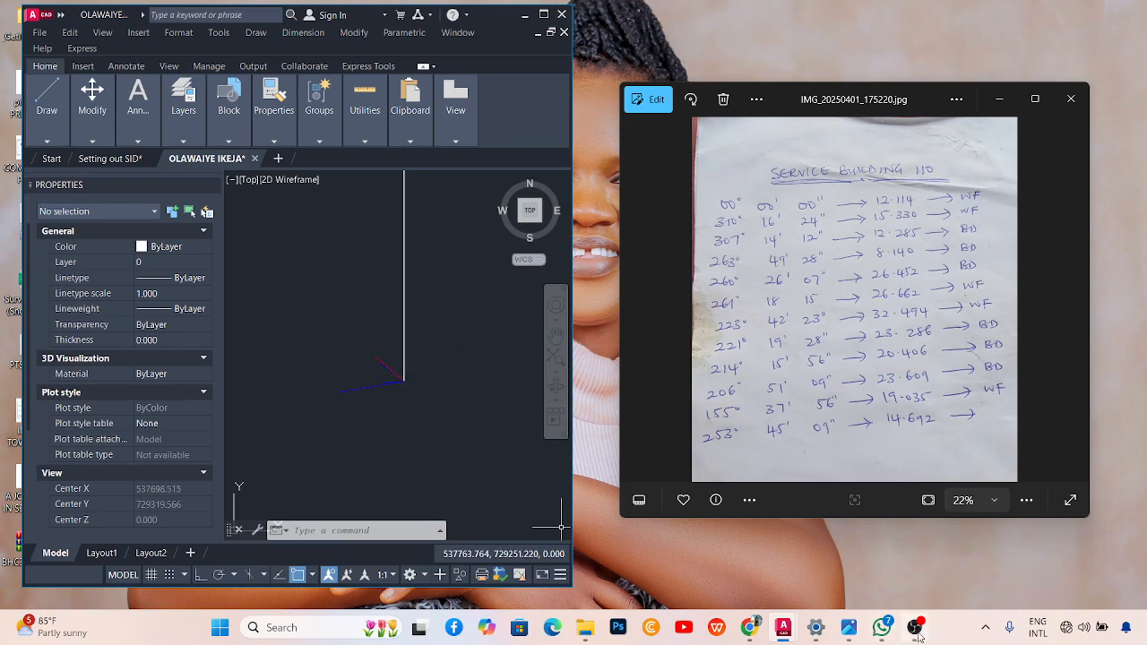
left_click(847, 546)
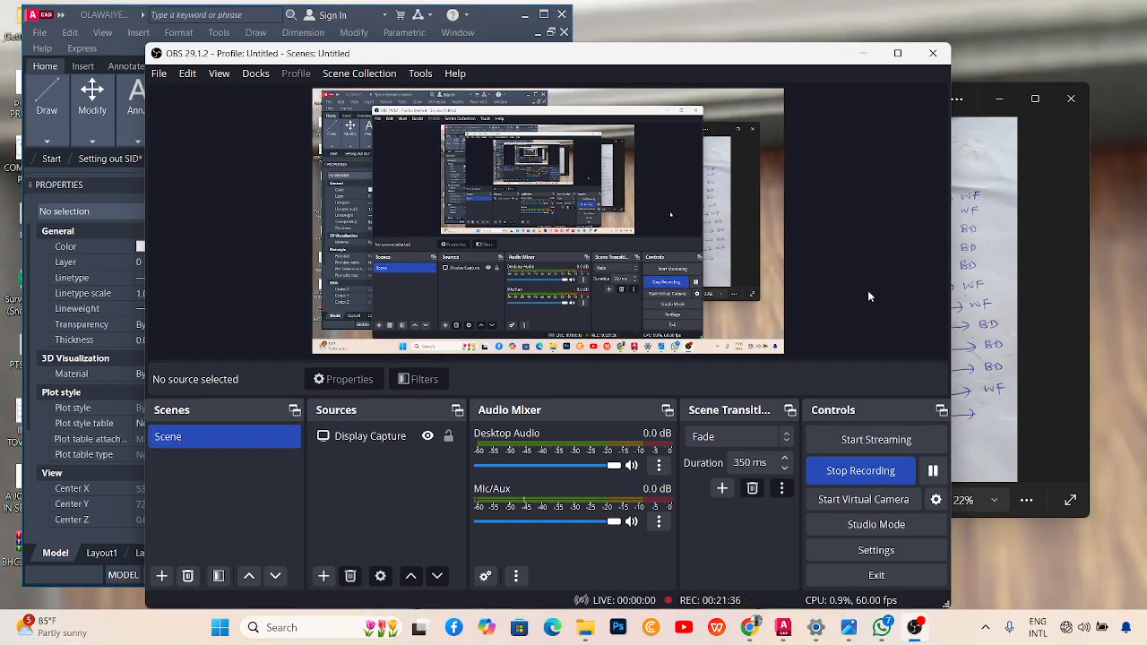
left_click(863, 53)
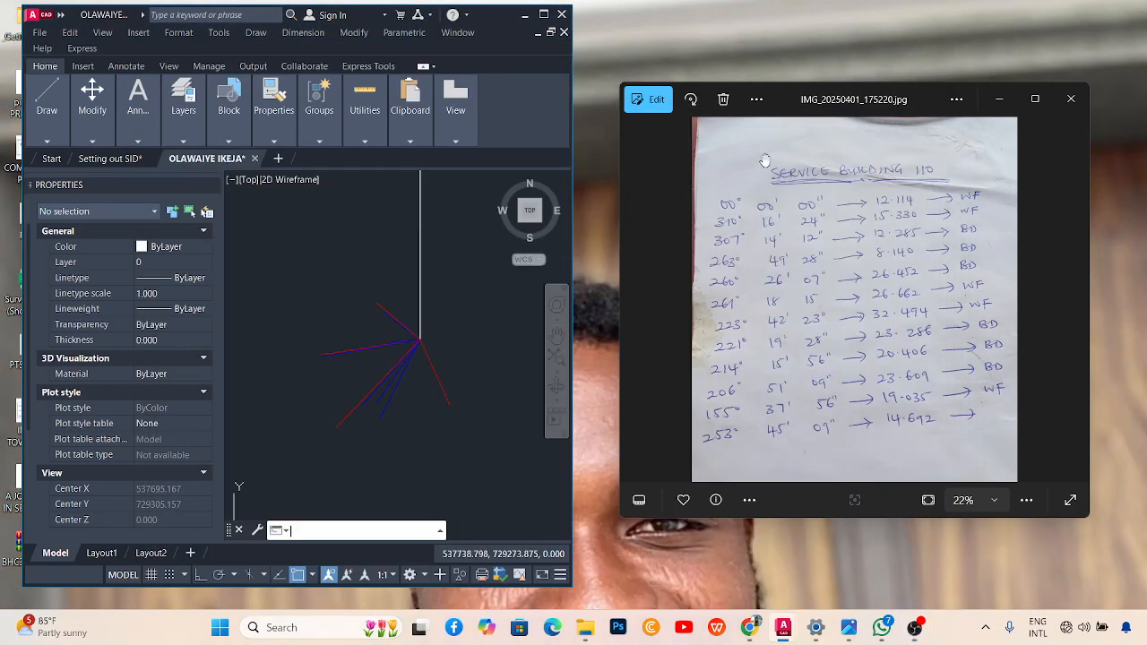
Rotate the vertical line 253°45'09" about the shared station point.
scroll(323, 316, "up", 2)
scroll(392, 338, "down", 2)
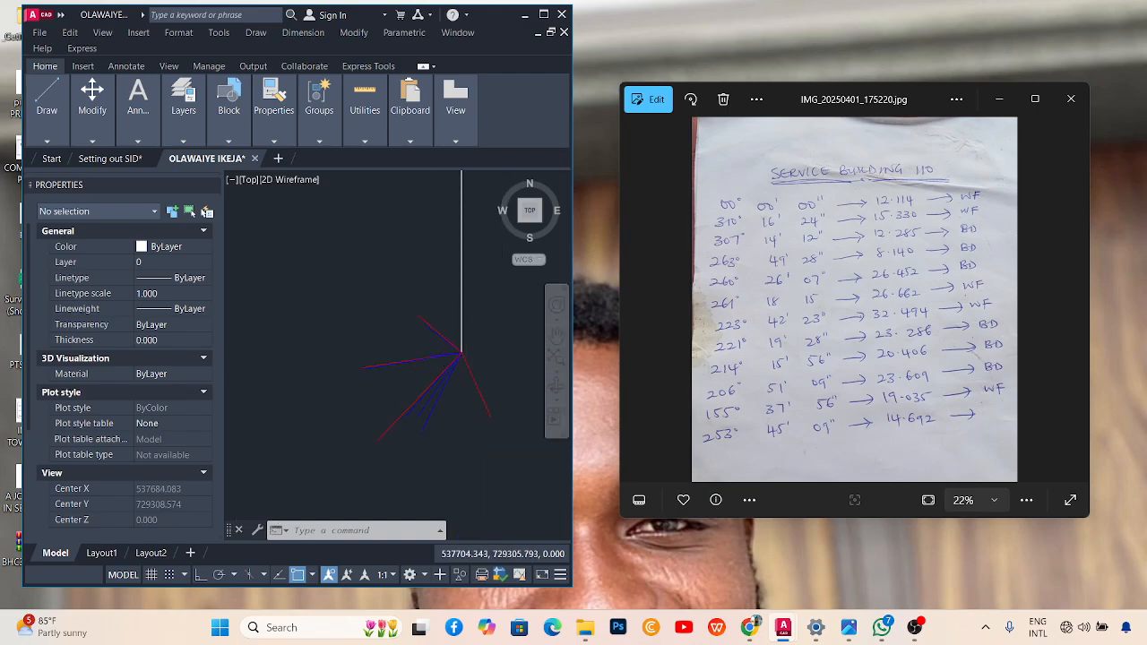
scroll(453, 348, "up", 2)
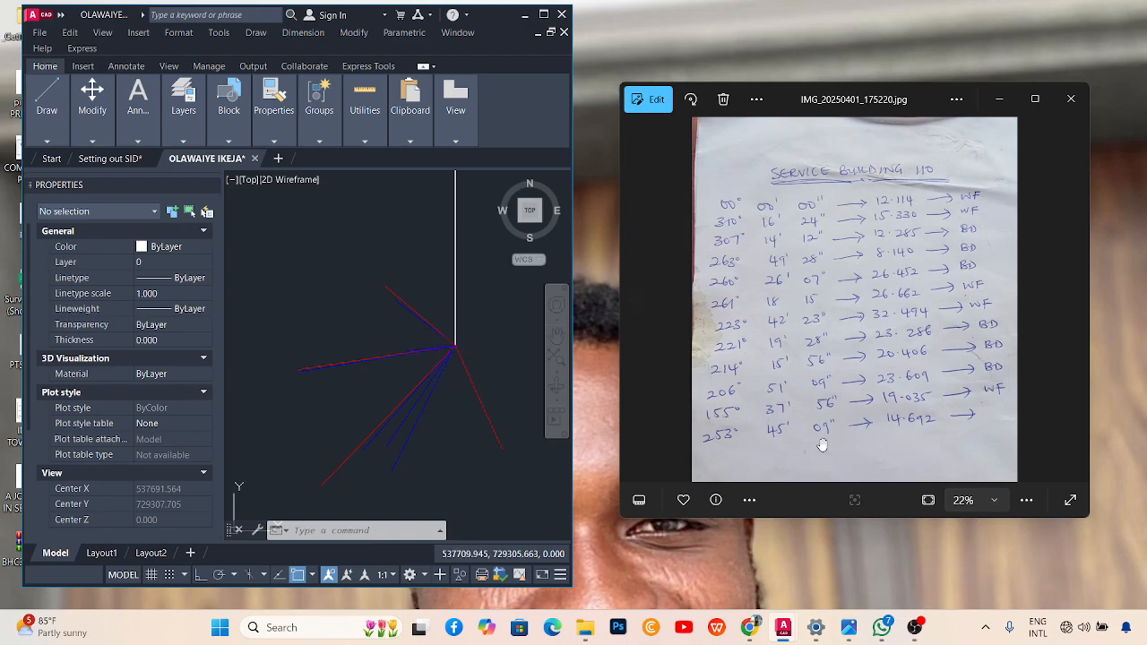
left_click(455, 296)
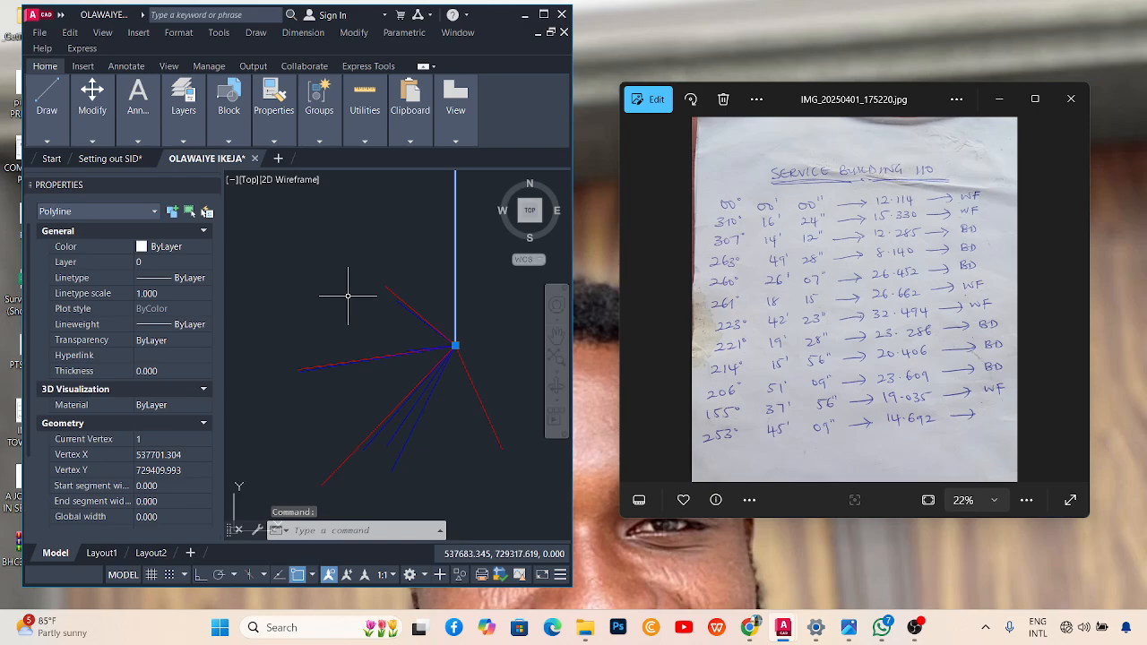
type("ro")
key("Return")
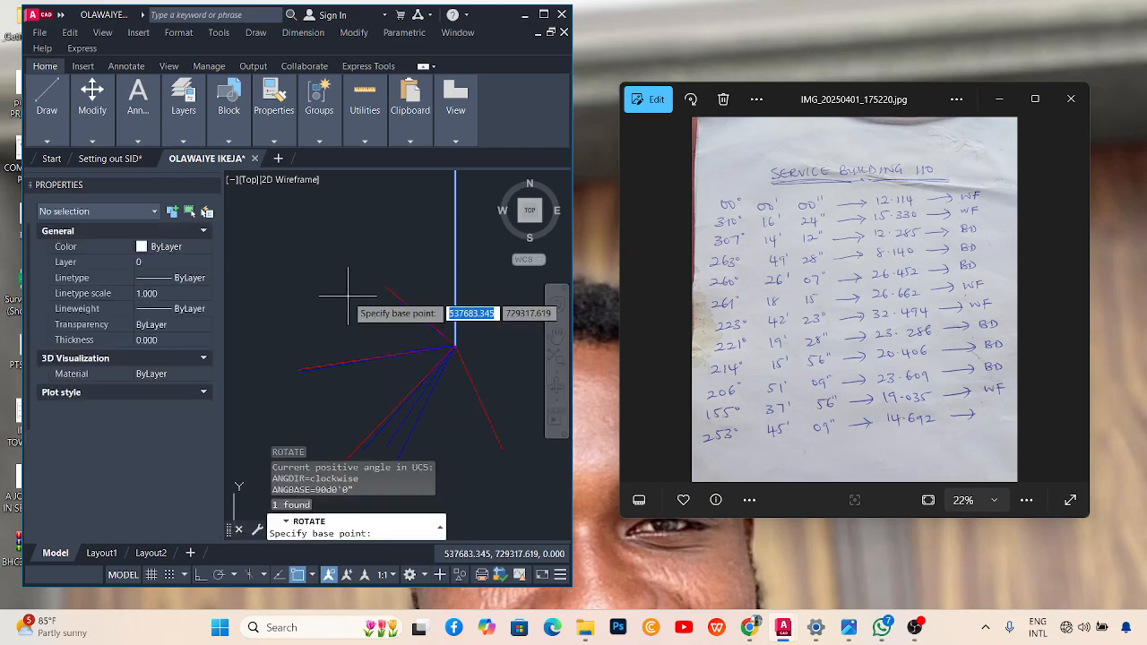
left_click(456, 347)
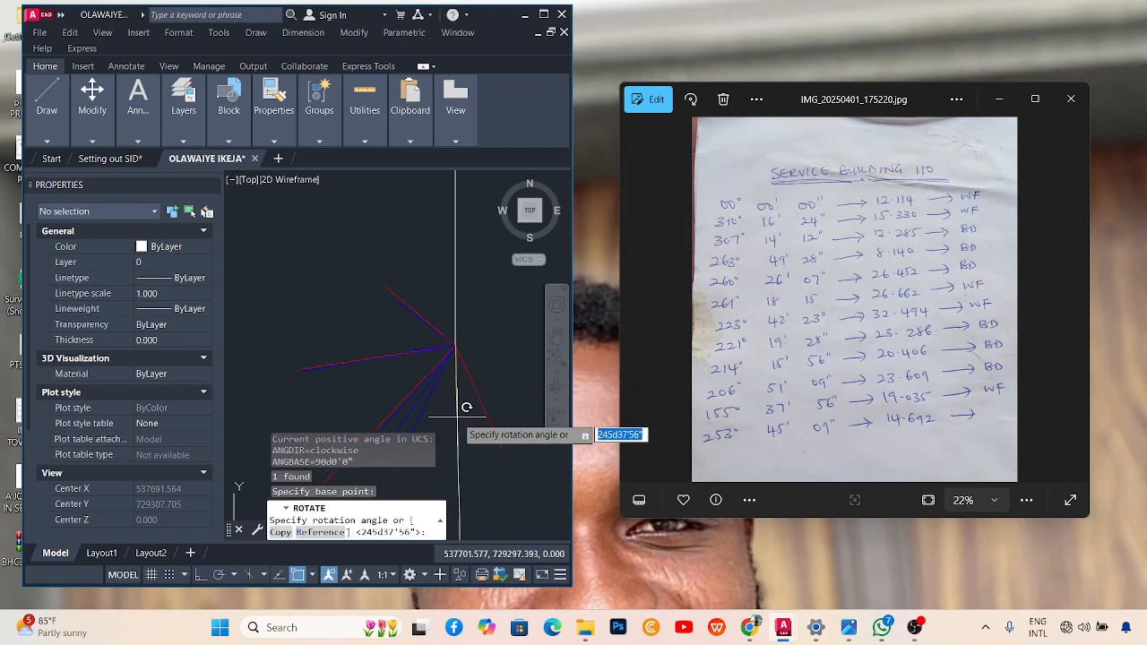
type("2")
key("Return")
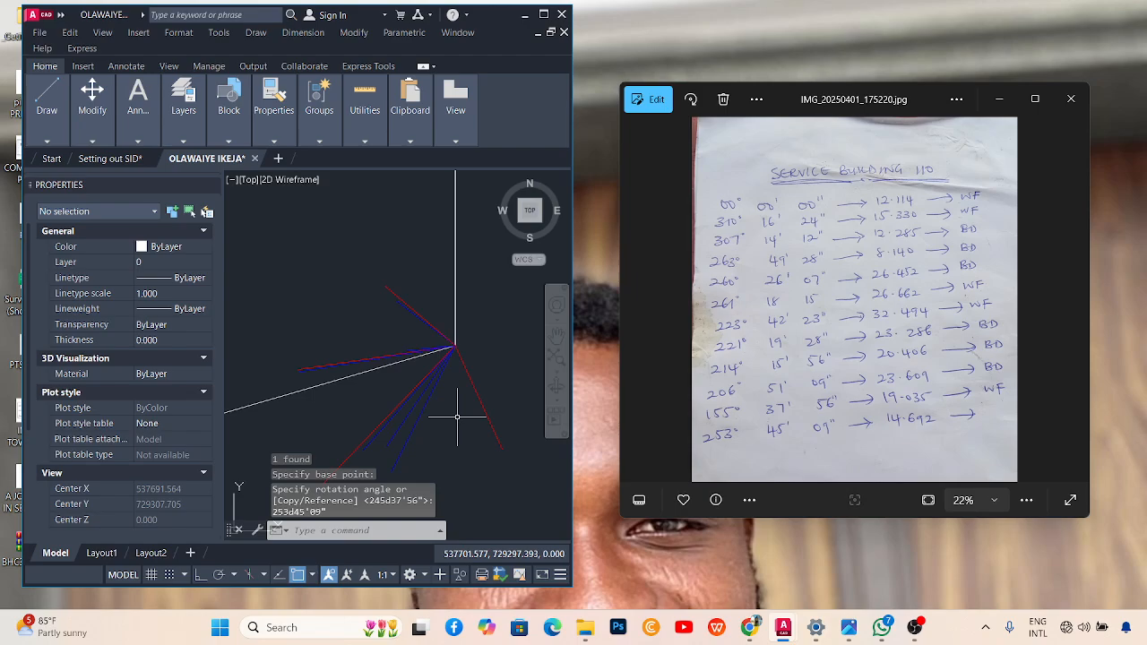
Use LENGTHEN with the Total option to make the 253°45'09" white line exactly 14.692 long.
type("len")
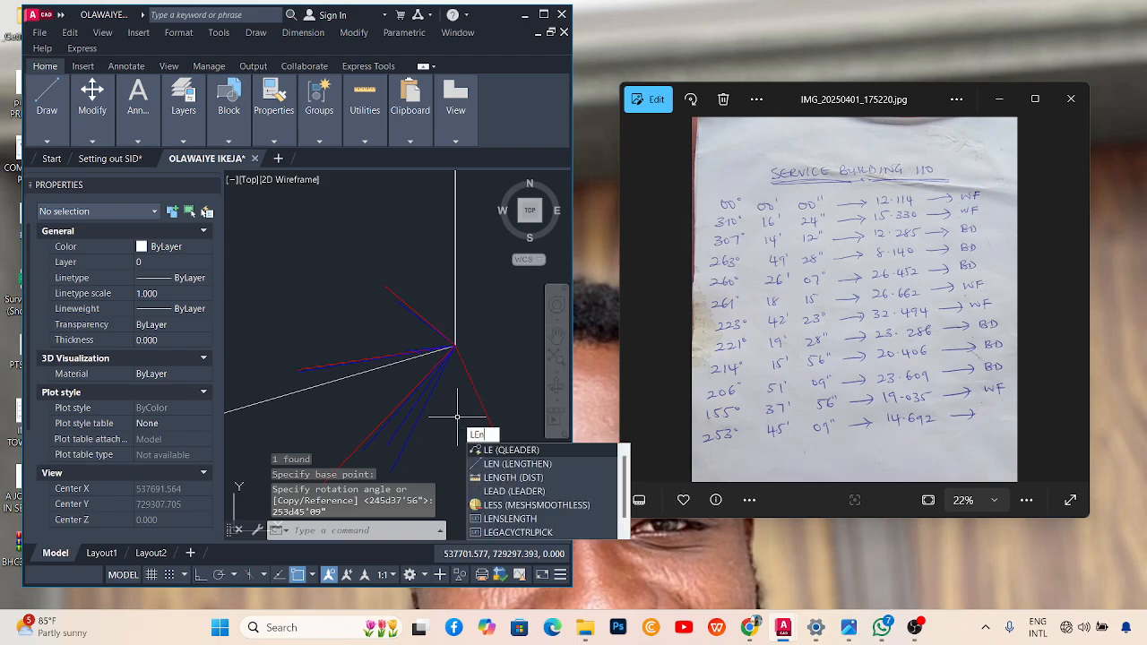
key("Return")
right_click(344, 213)
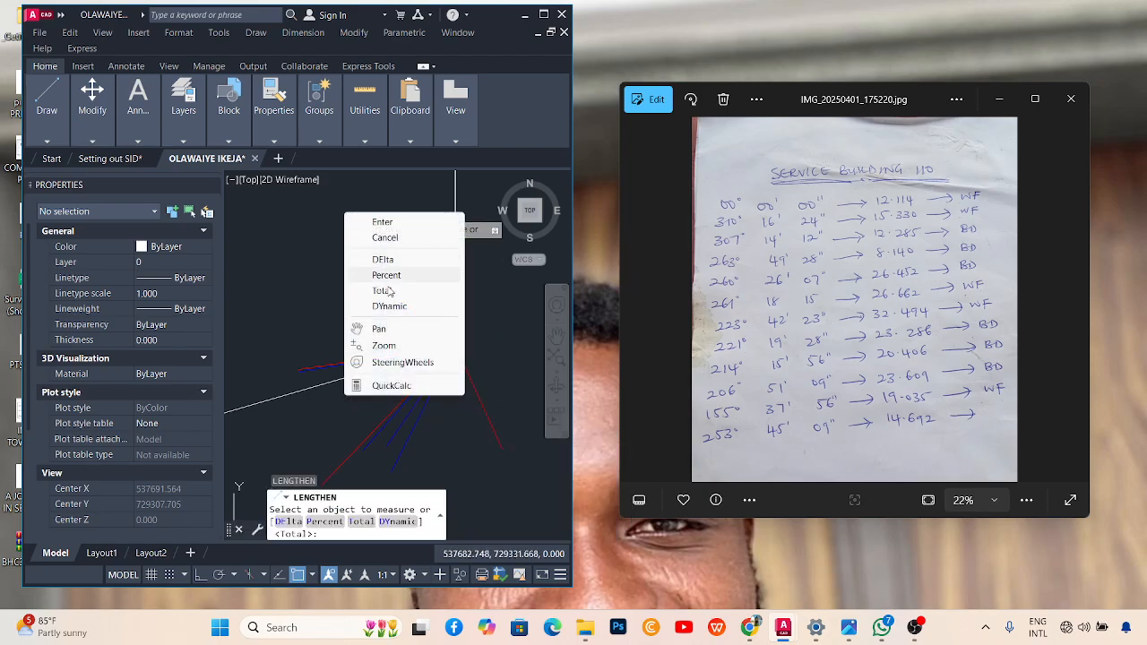
left_click(386, 290)
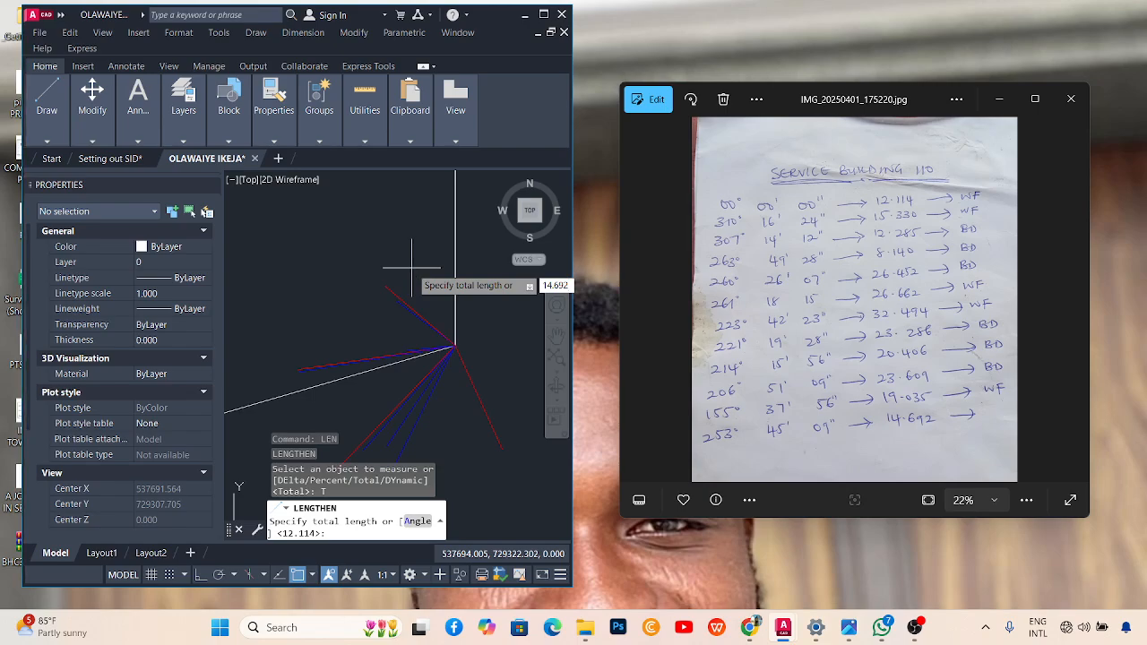
key("Return")
scroll(395, 295, "down", 2)
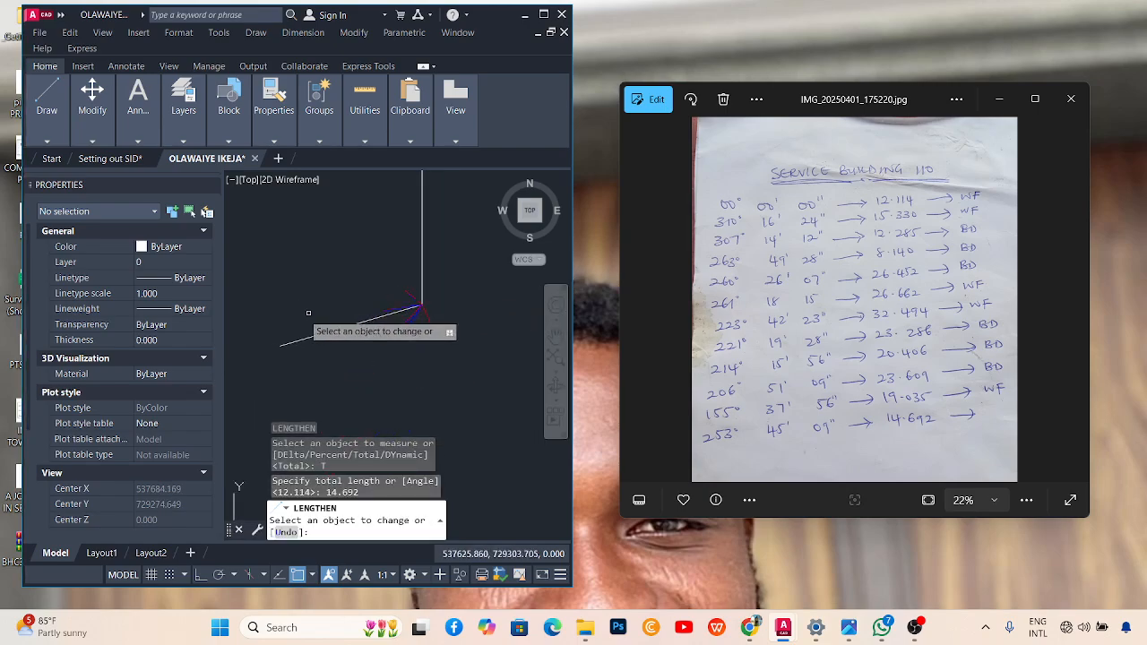
left_click(283, 344)
scroll(417, 311, "up", 1)
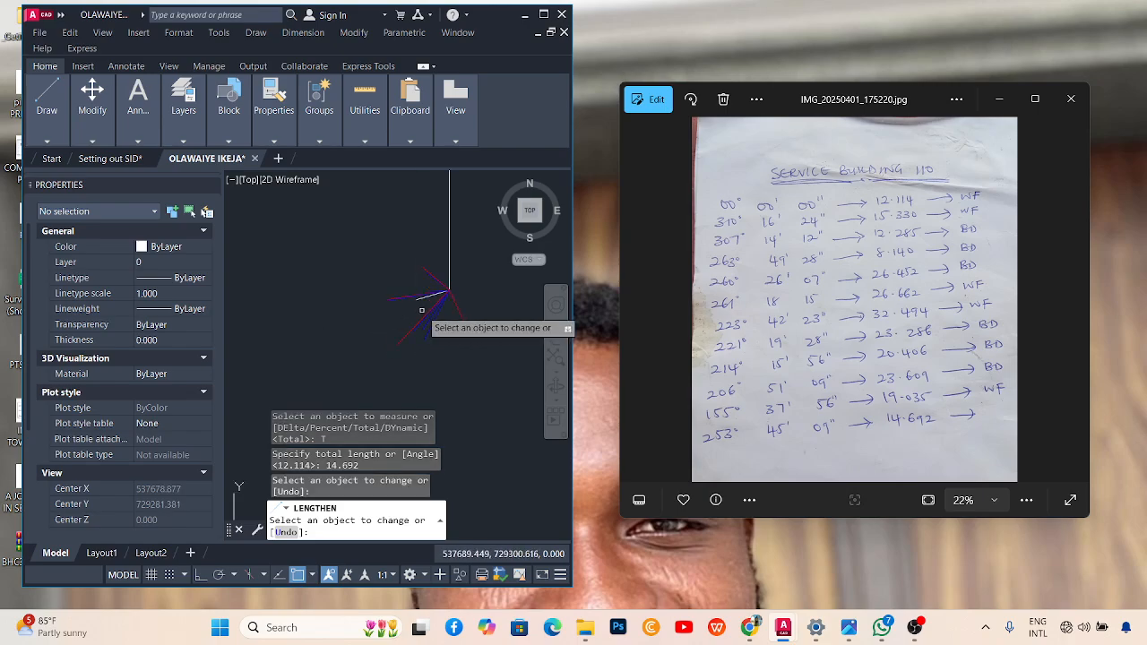
scroll(421, 310, "up", 3)
key("Escape")
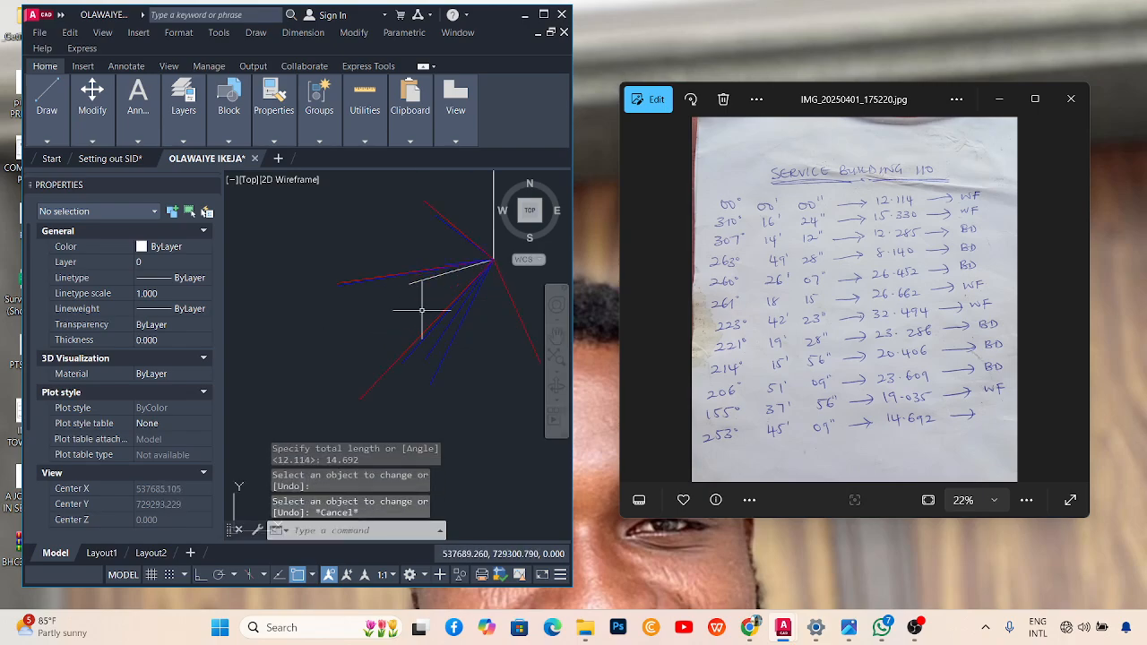
Erase the duplicate vertical line.
scroll(418, 269, "down", 2)
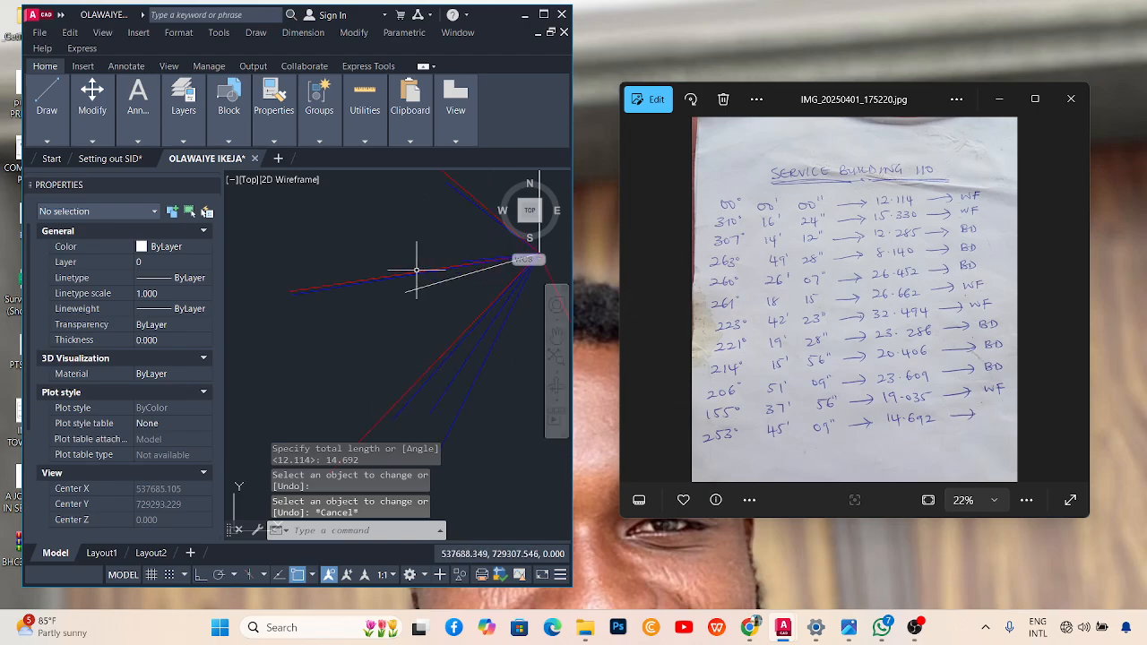
scroll(403, 294, "up", 3)
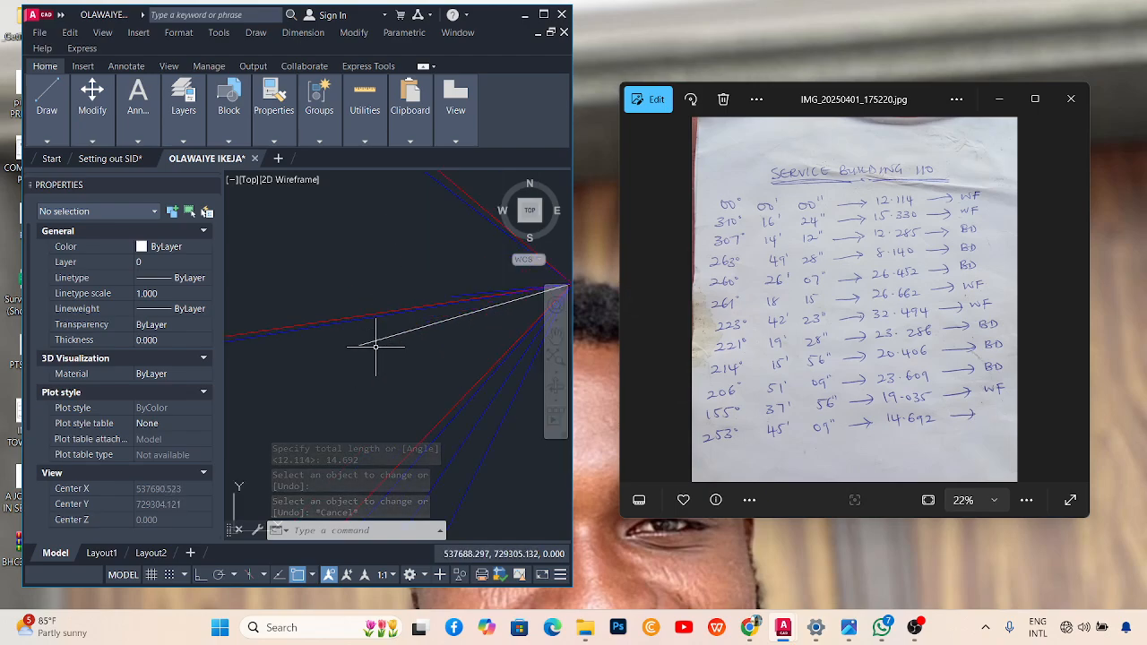
scroll(373, 354, "down", 4)
scroll(374, 350, "down", 1)
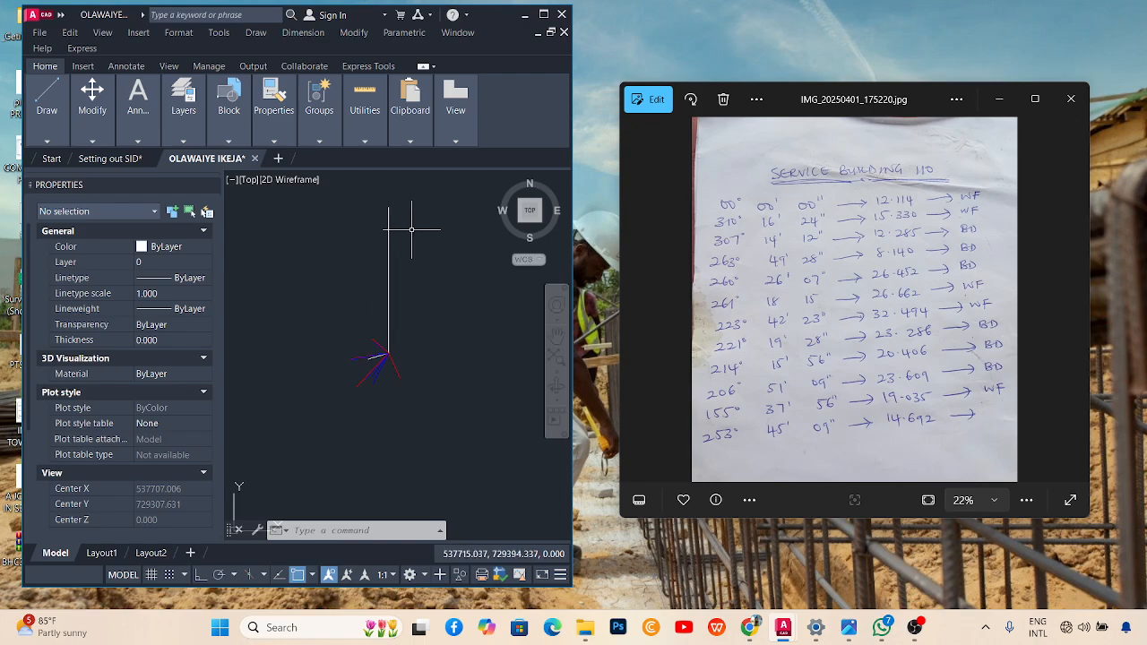
middle_click_drag(373, 294, 379, 332)
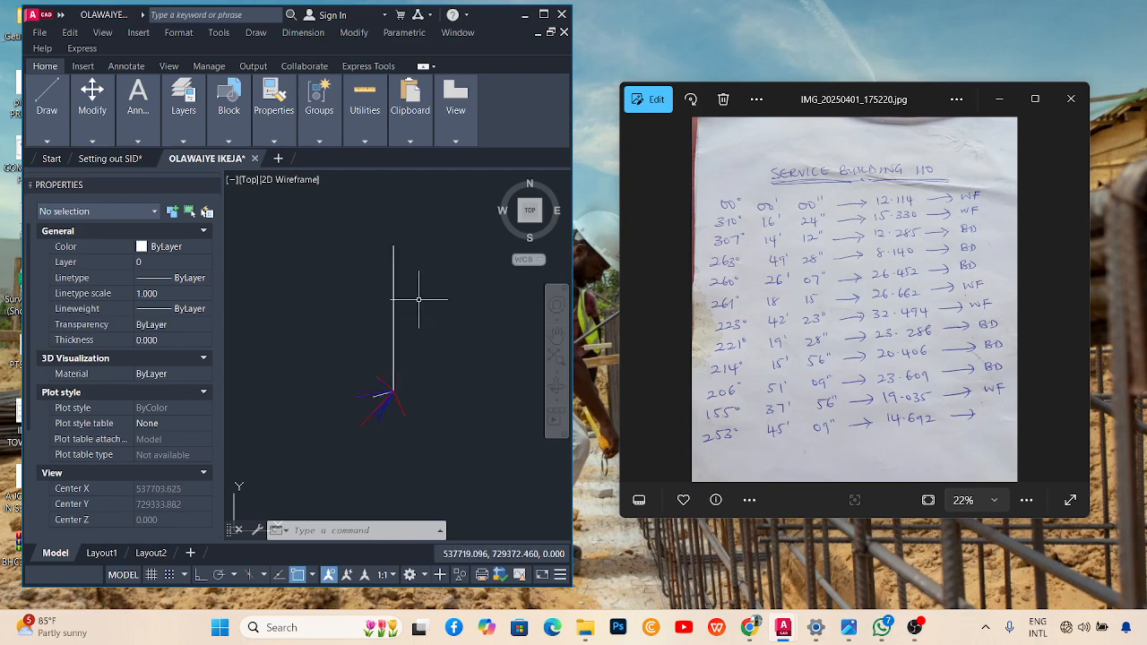
left_click(393, 260)
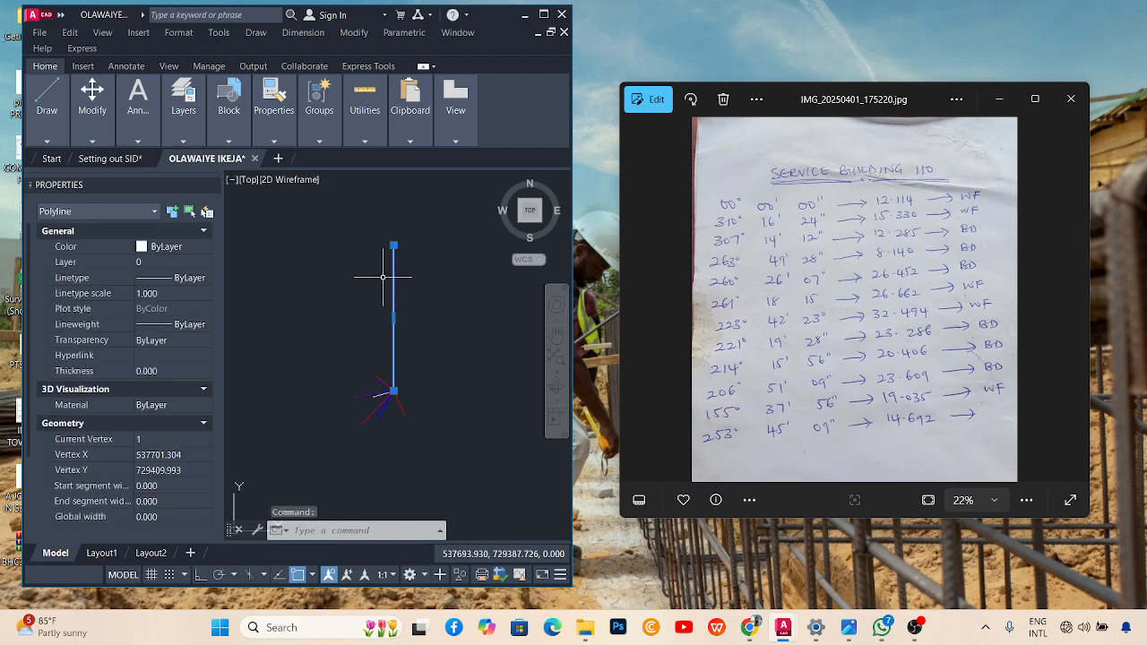
key("Delete")
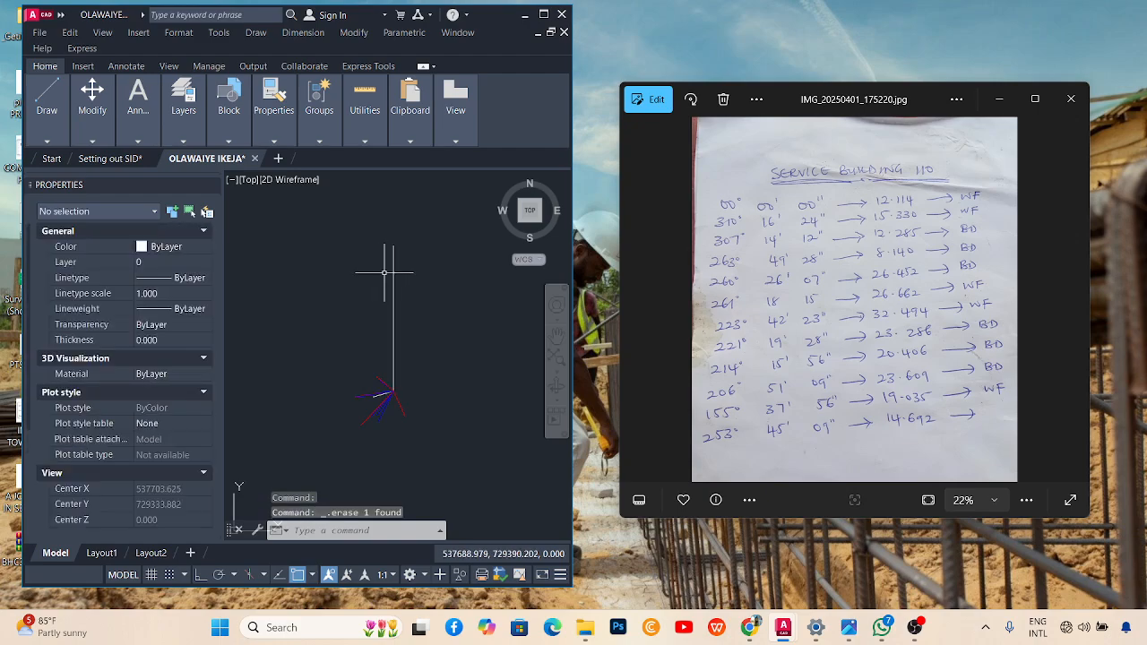
Start a Total-length LENGTHEN change on the remaining vertical line.
left_click(393, 267)
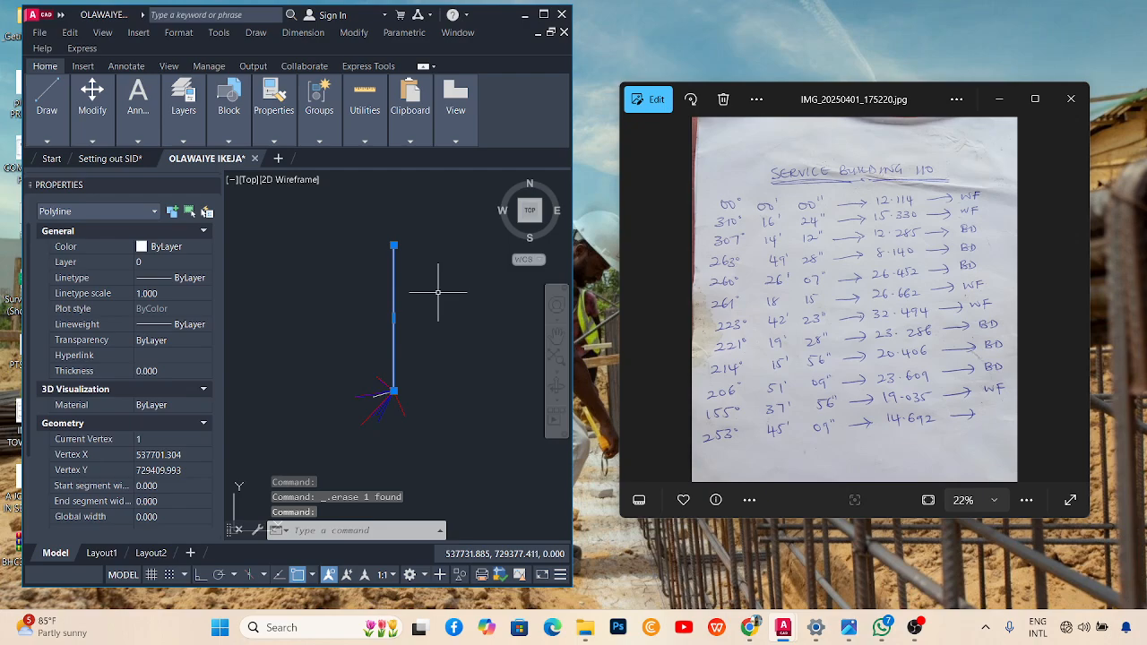
type("le")
key("Return")
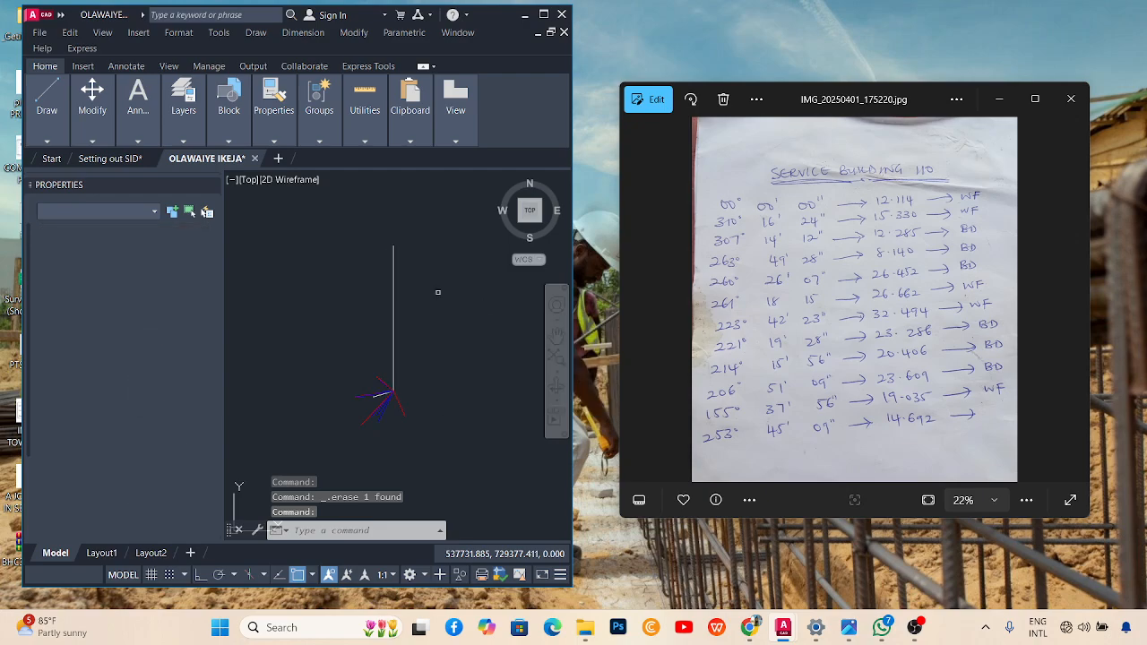
right_click(428, 263)
left_click(463, 340)
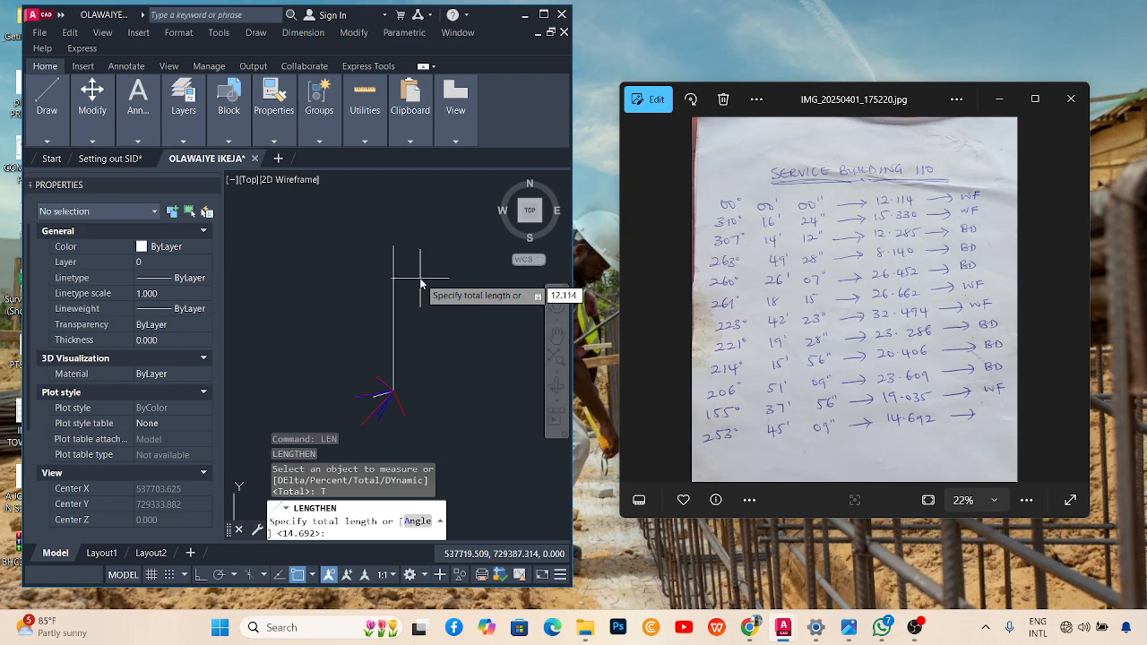
Shorten the vertical line to a total length of 12.114.
key("Return")
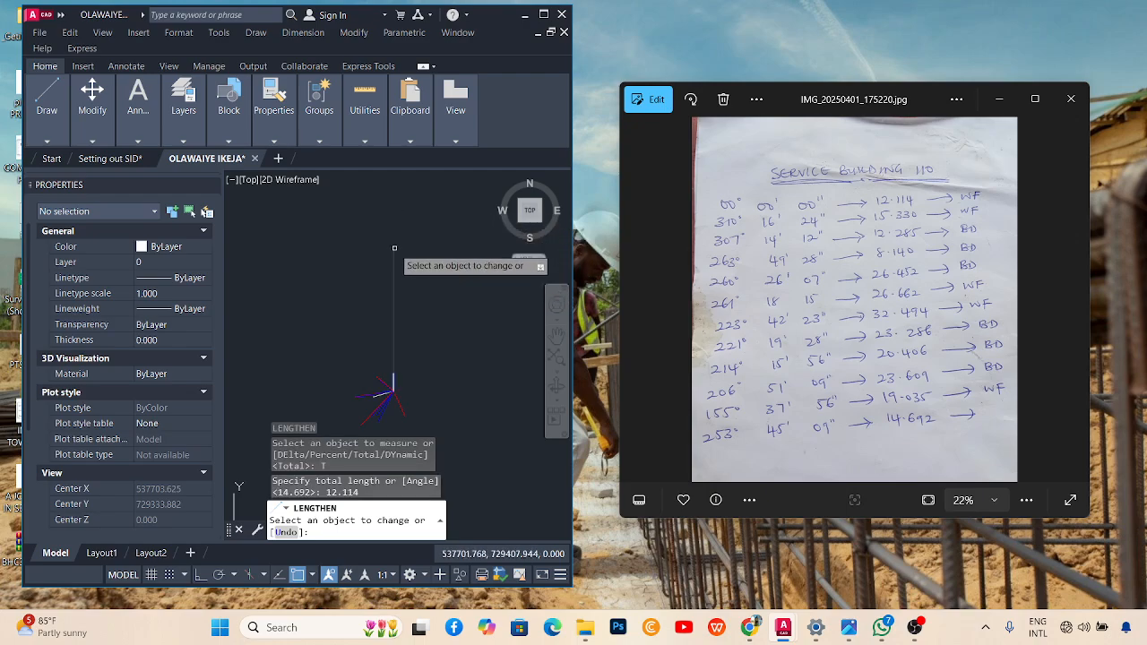
left_click(394, 247)
scroll(412, 310, "down", 2)
scroll(402, 349, "up", 4)
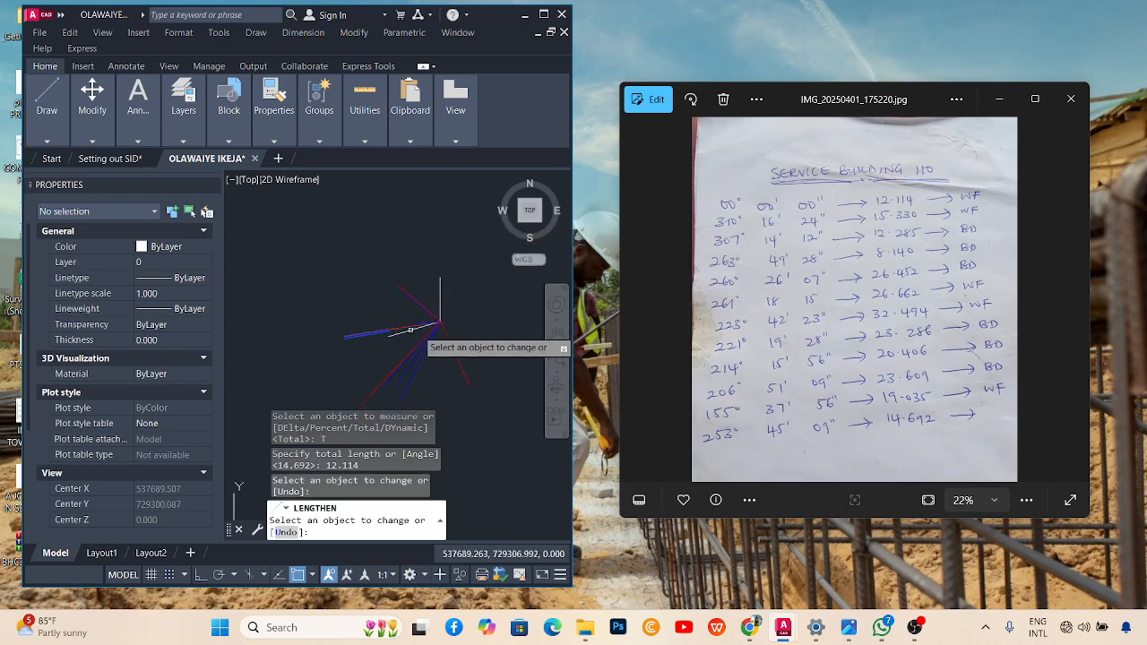
scroll(463, 336, "up", 2)
key("Escape")
key("Escape")
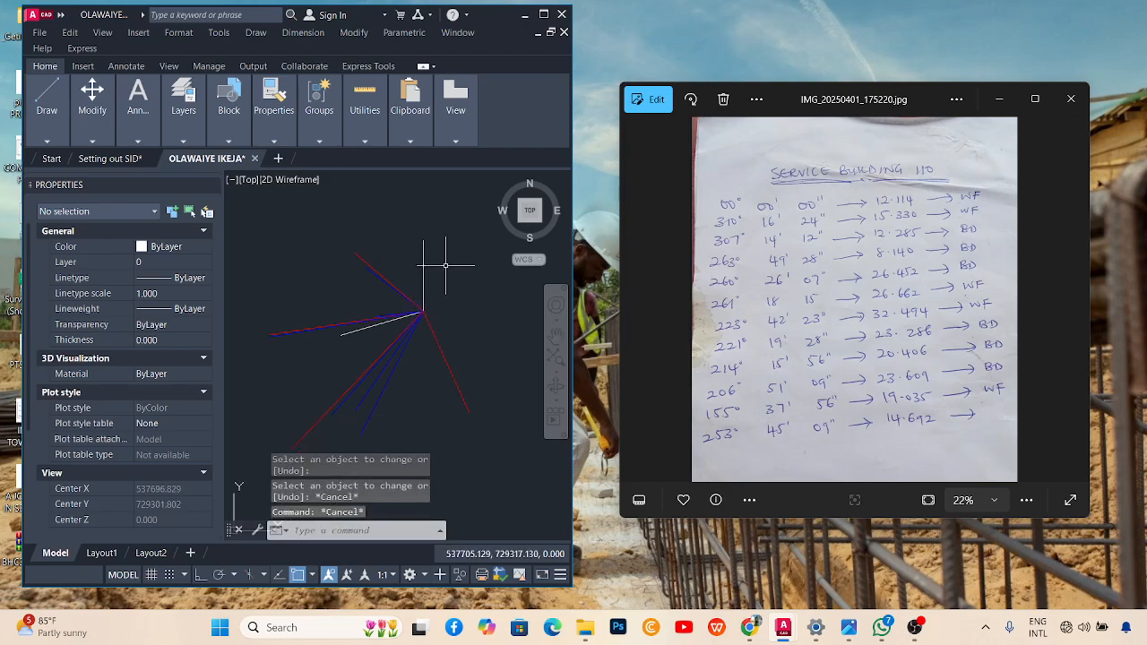
Set the vertical 0° line's colour to Red in the Properties palette.
scroll(414, 262, "up", 1)
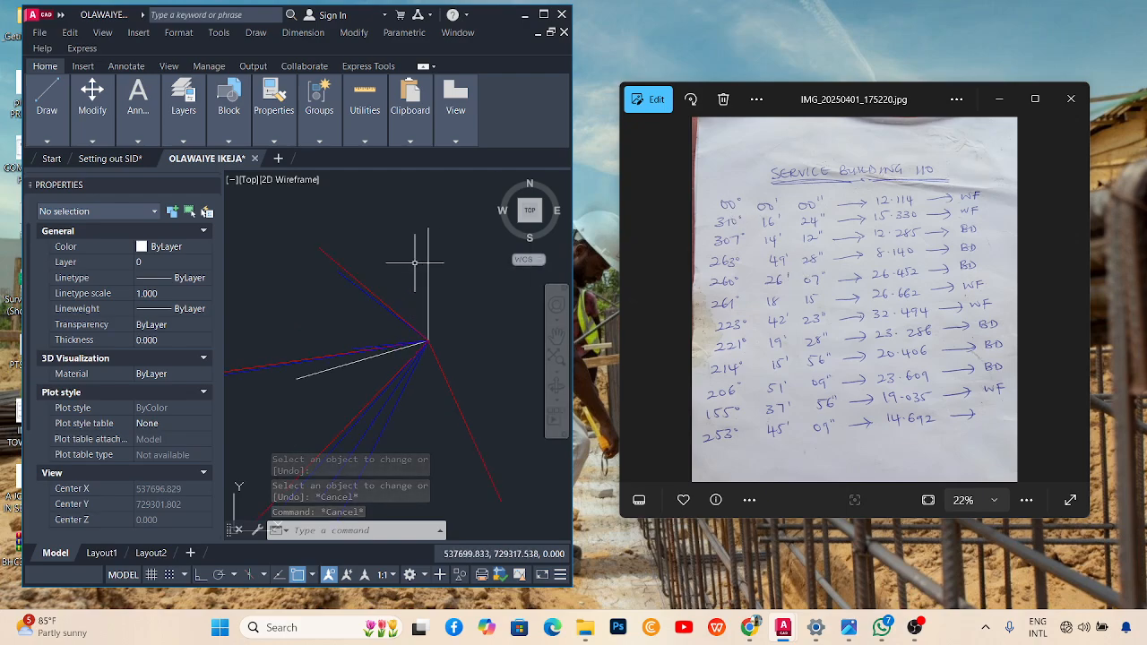
left_click(434, 273)
left_click(412, 259)
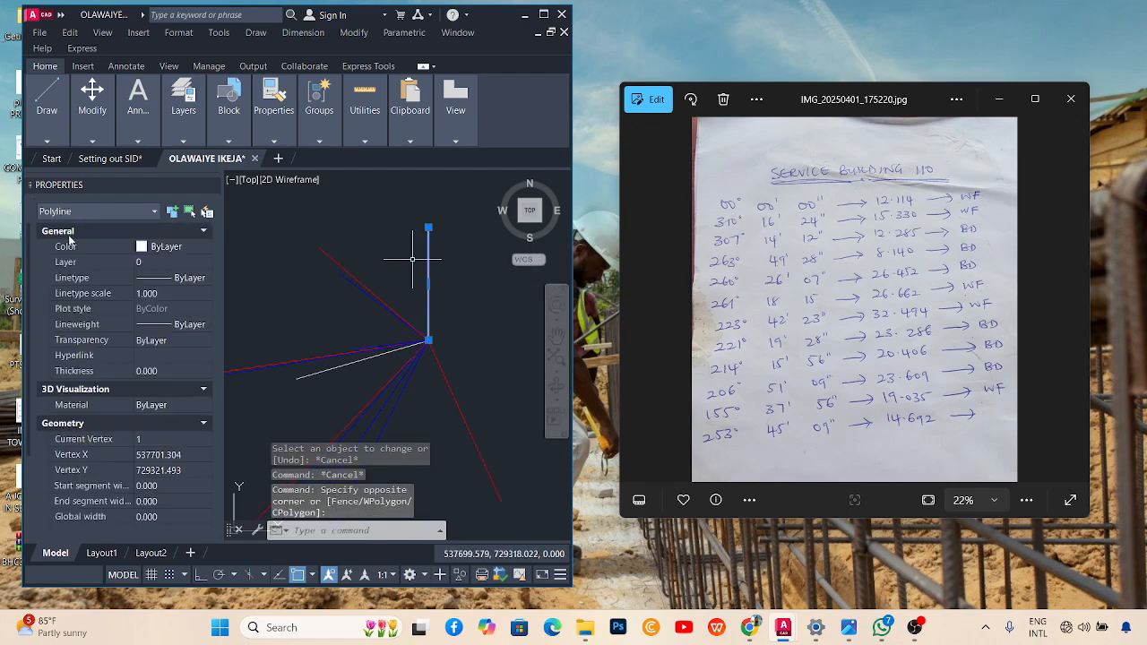
left_click(162, 249)
left_click(166, 273)
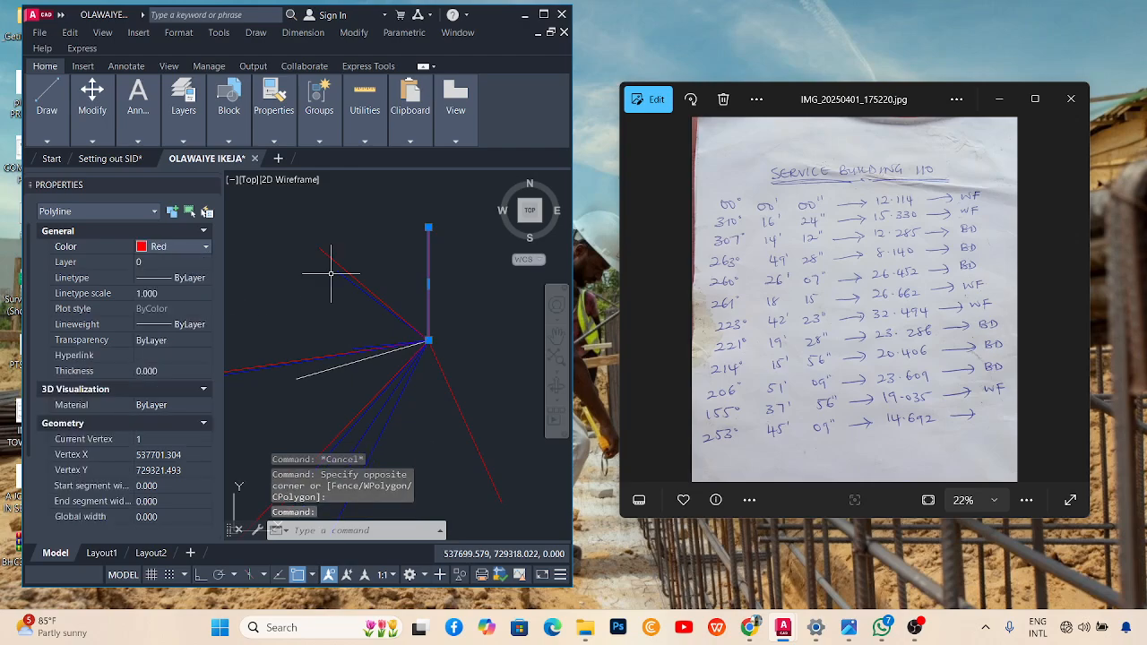
key("Escape")
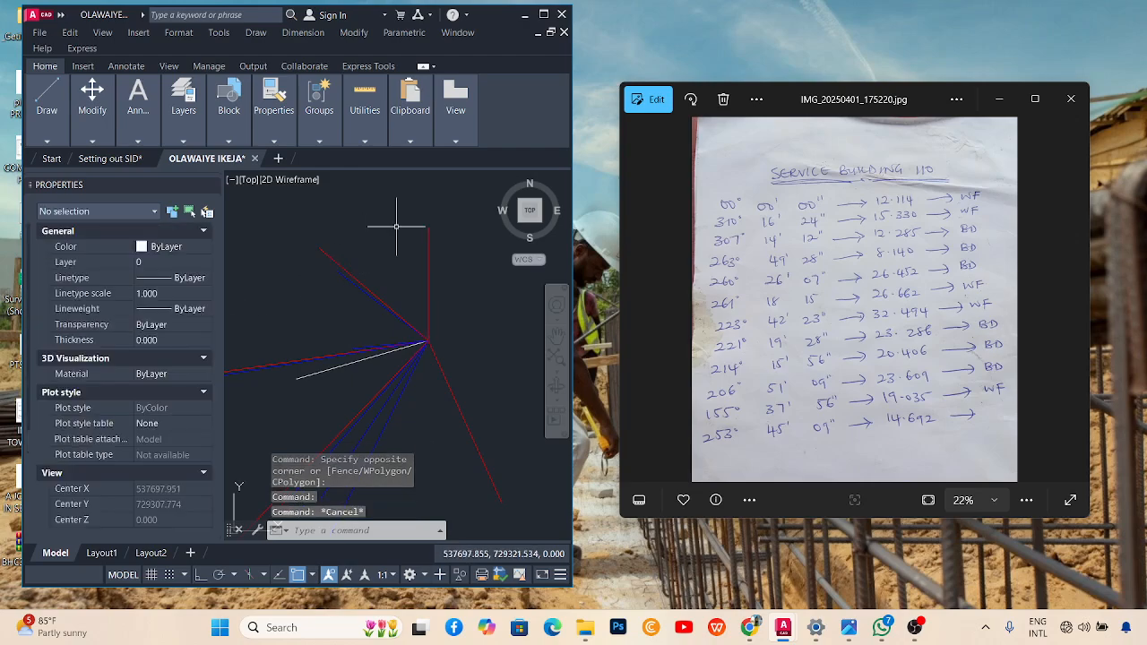
scroll(396, 295, "down", 3)
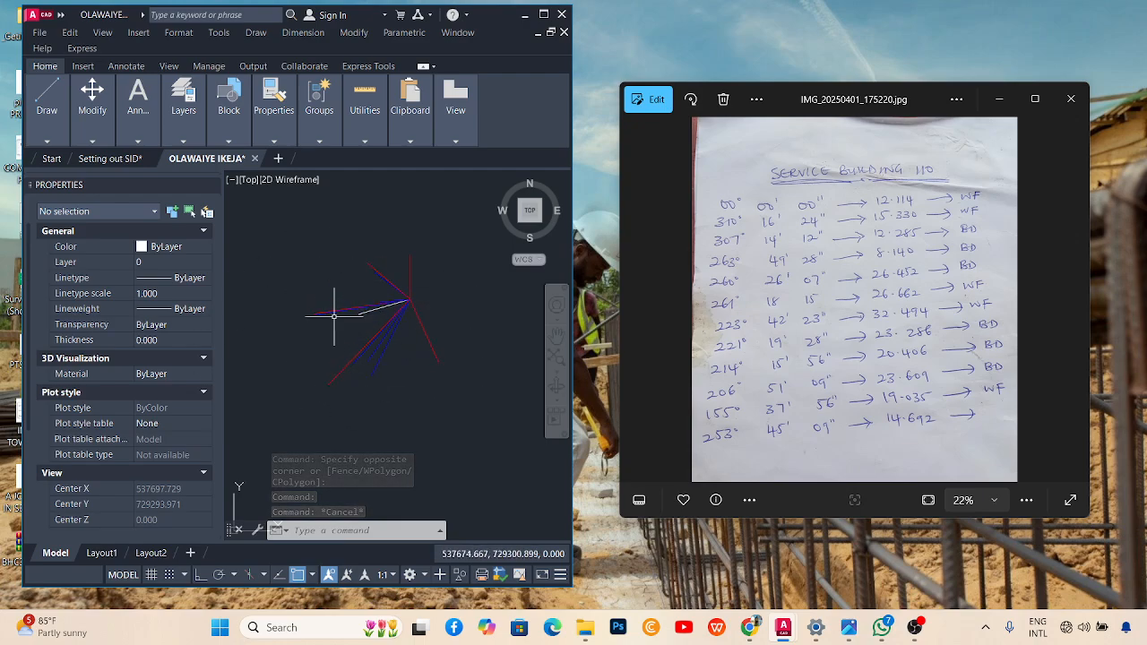
scroll(378, 288, "down", 5)
scroll(352, 296, "up", 5)
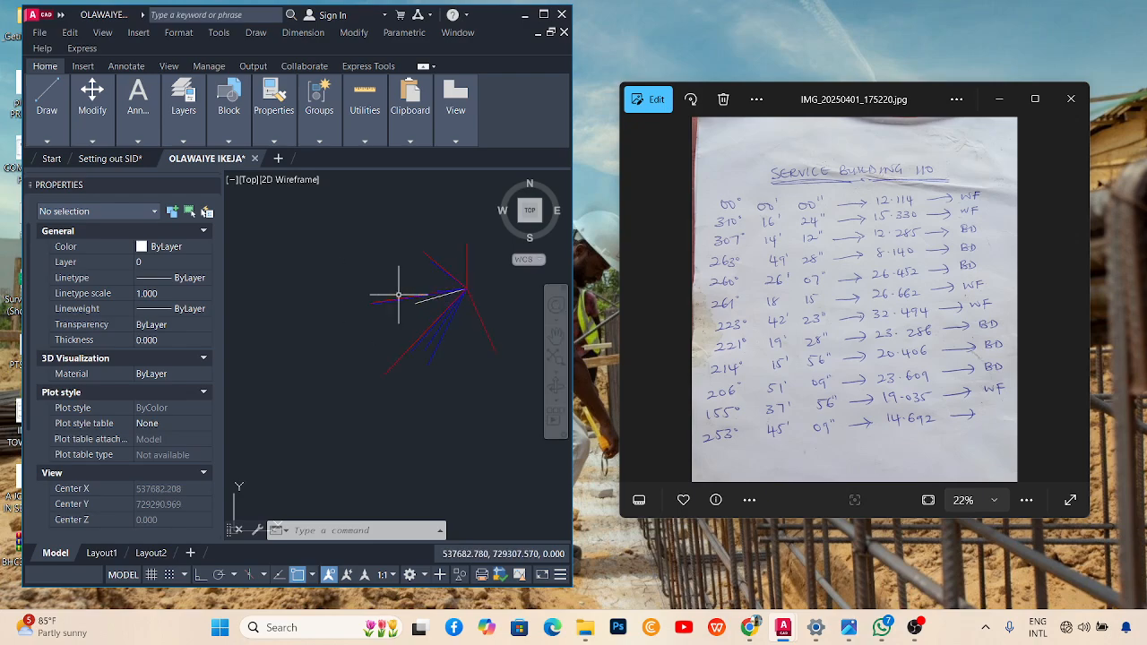
scroll(375, 296, "down", 2)
scroll(412, 271, "up", 2)
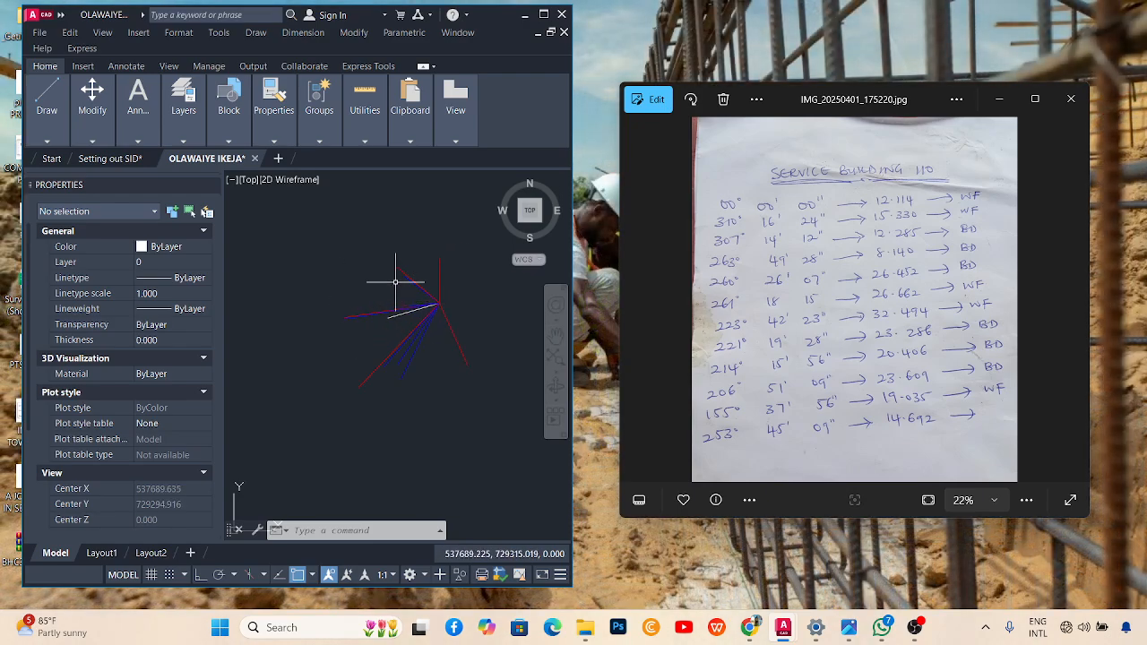
Draw a white polyline connecting the outer endpoints of the red and blue bearing lines.
left_click(542, 17)
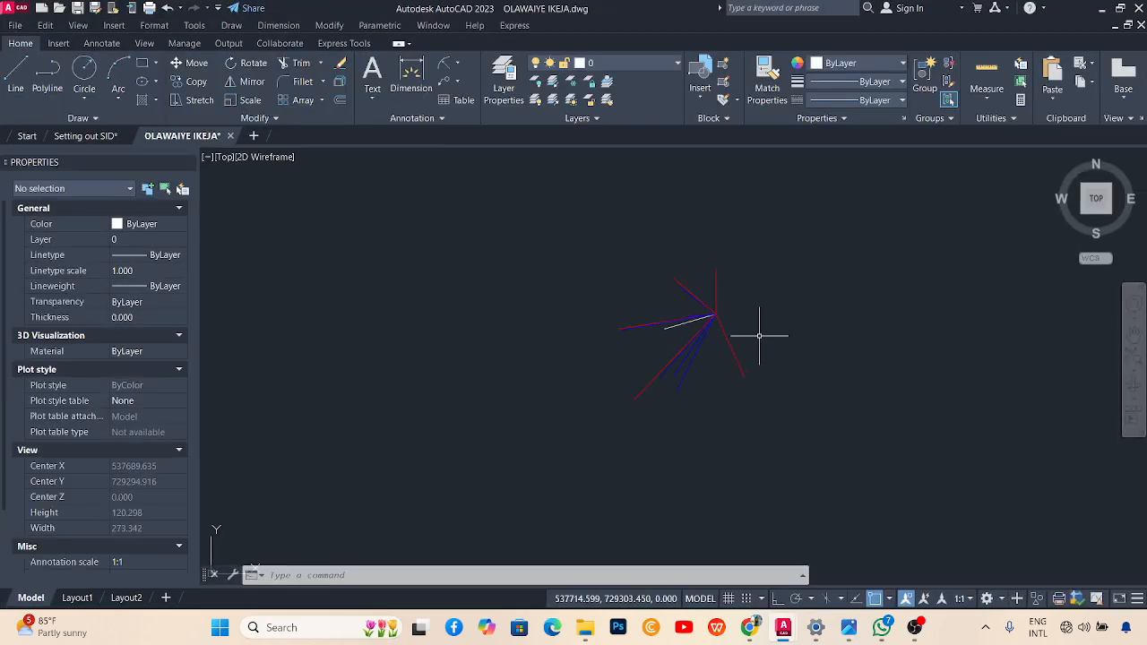
scroll(759, 336, "up", 5)
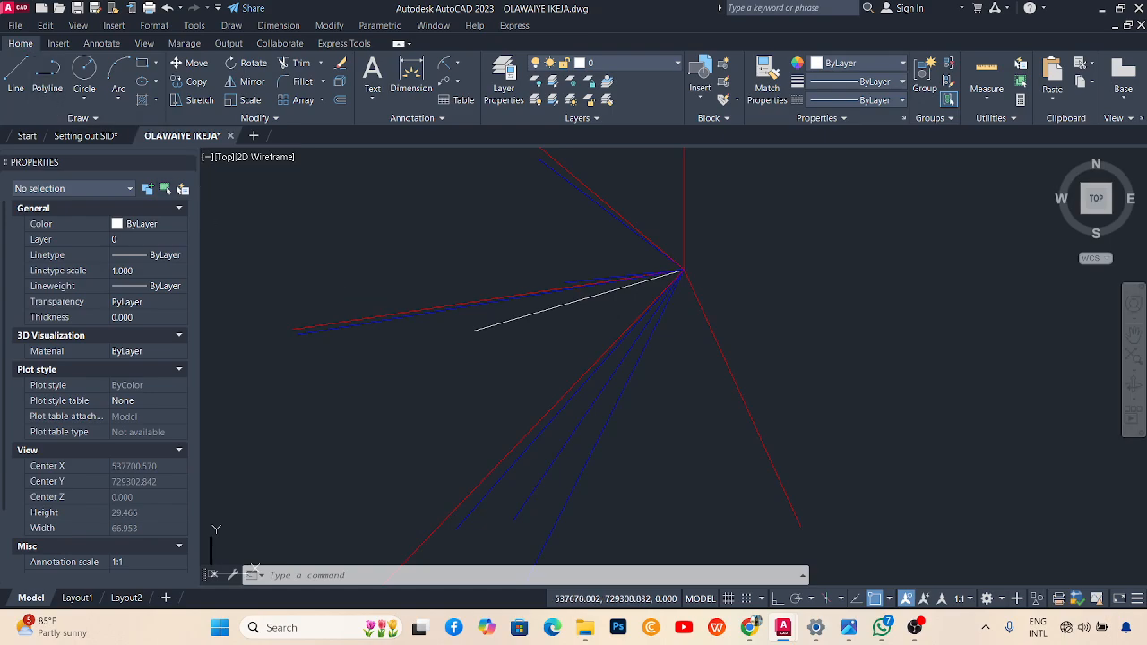
left_click(47, 76)
scroll(380, 338, "down", 2)
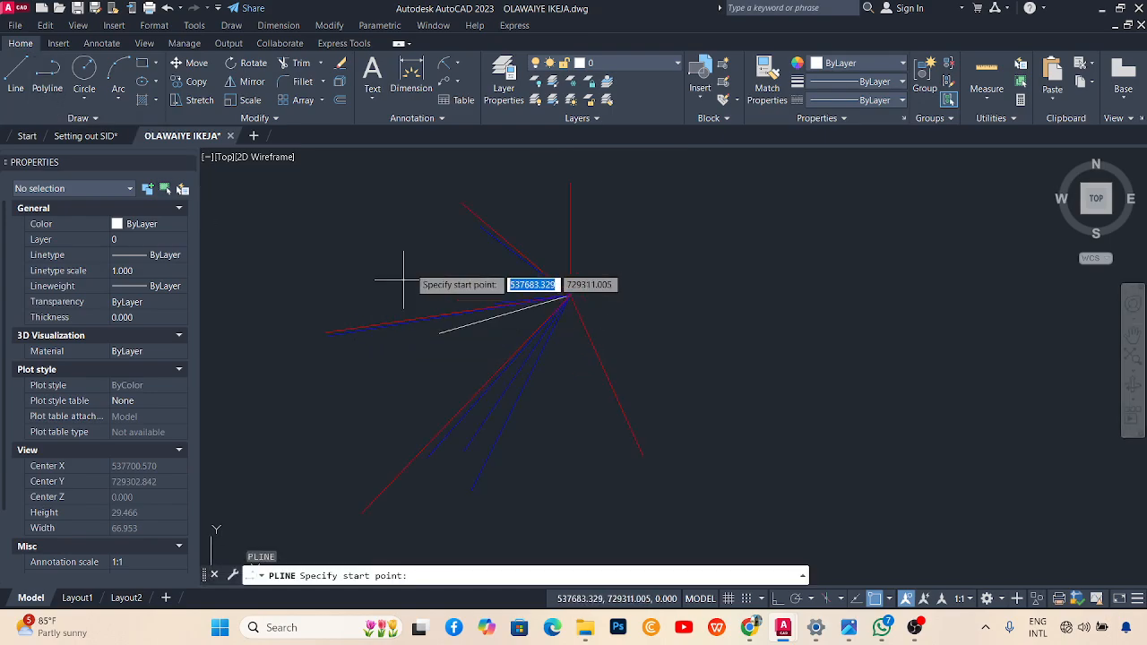
left_click(461, 203)
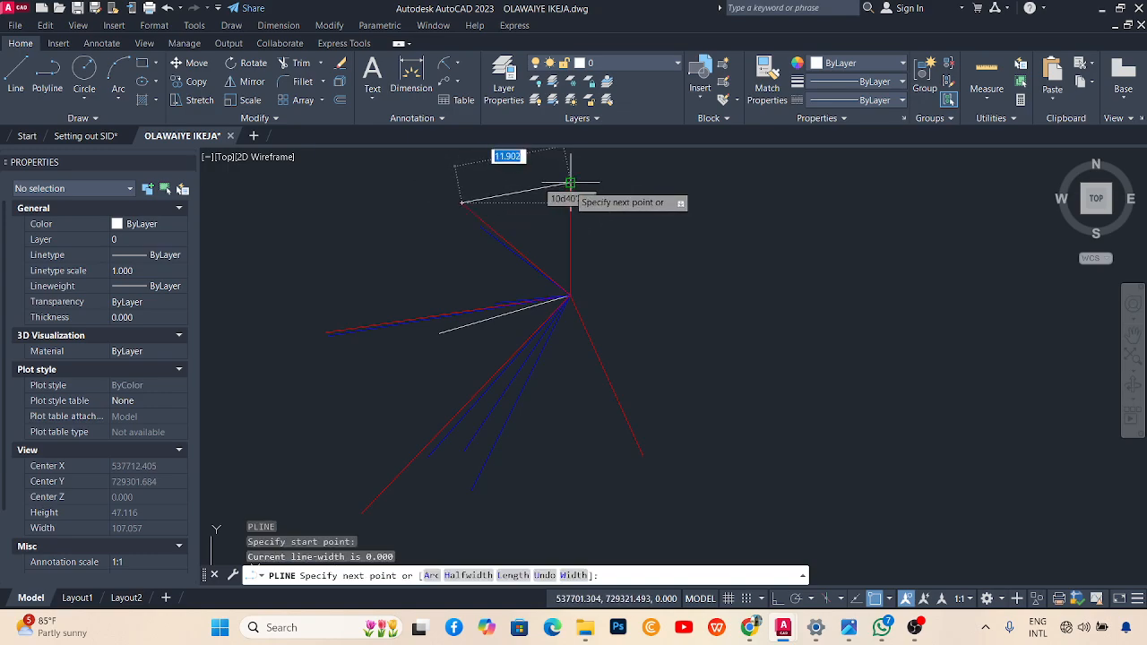
left_click(571, 184)
left_click(642, 446)
scroll(667, 345, "down", 2)
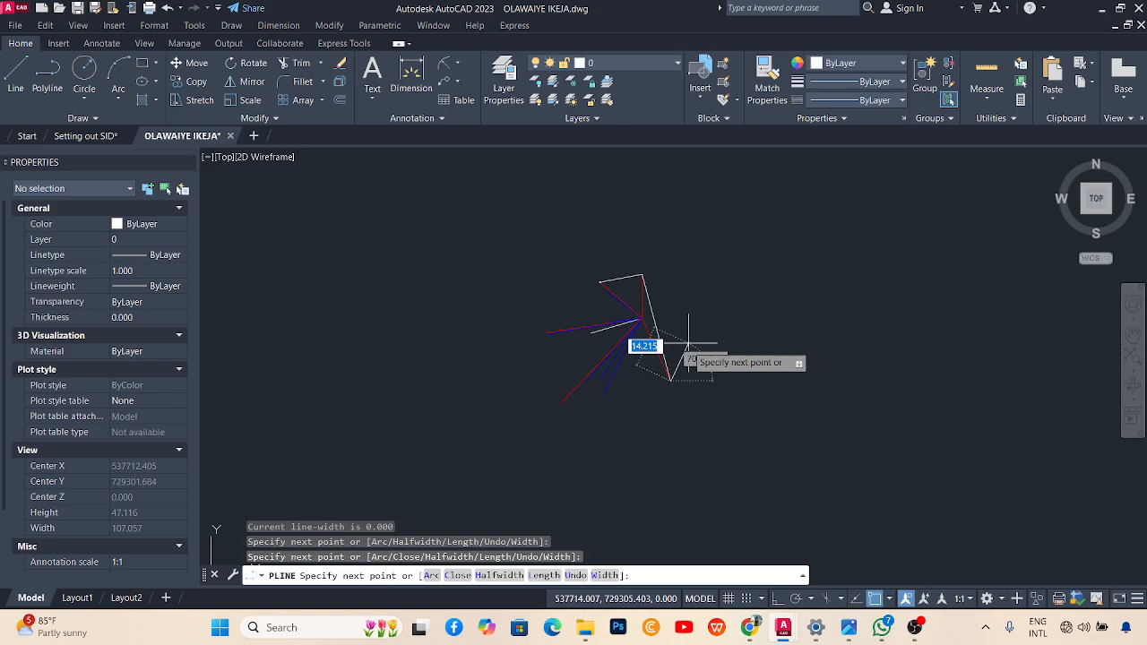
scroll(568, 384, "up", 2)
left_click(527, 379)
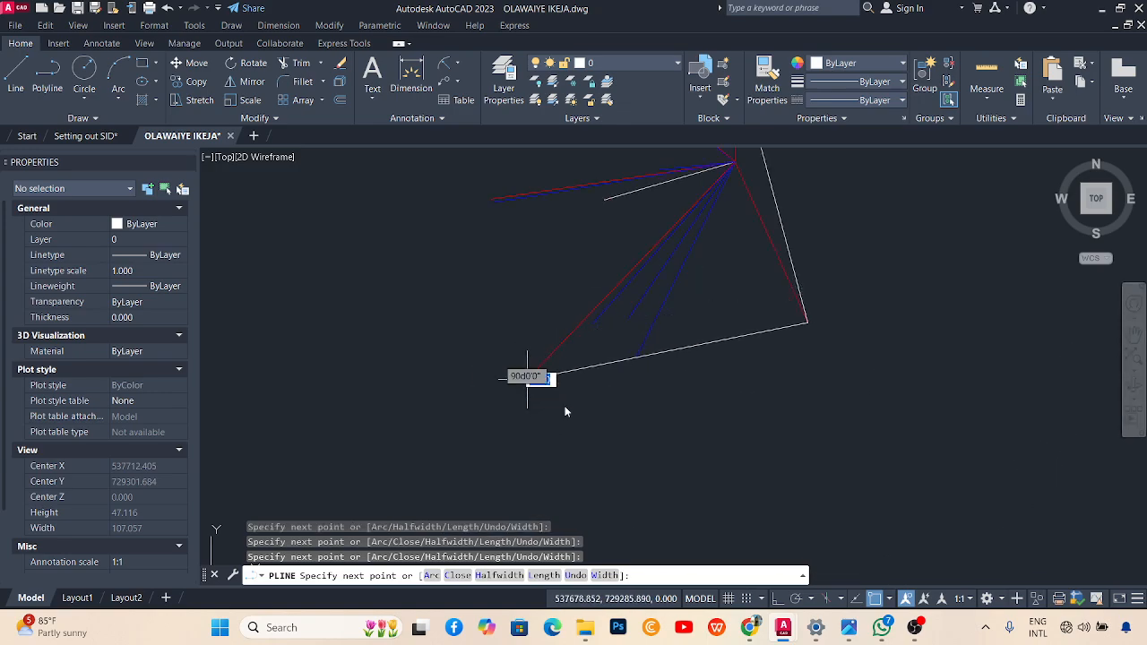
scroll(527, 376, "down", 3)
scroll(543, 357, "up", 2)
scroll(543, 357, "up", 4)
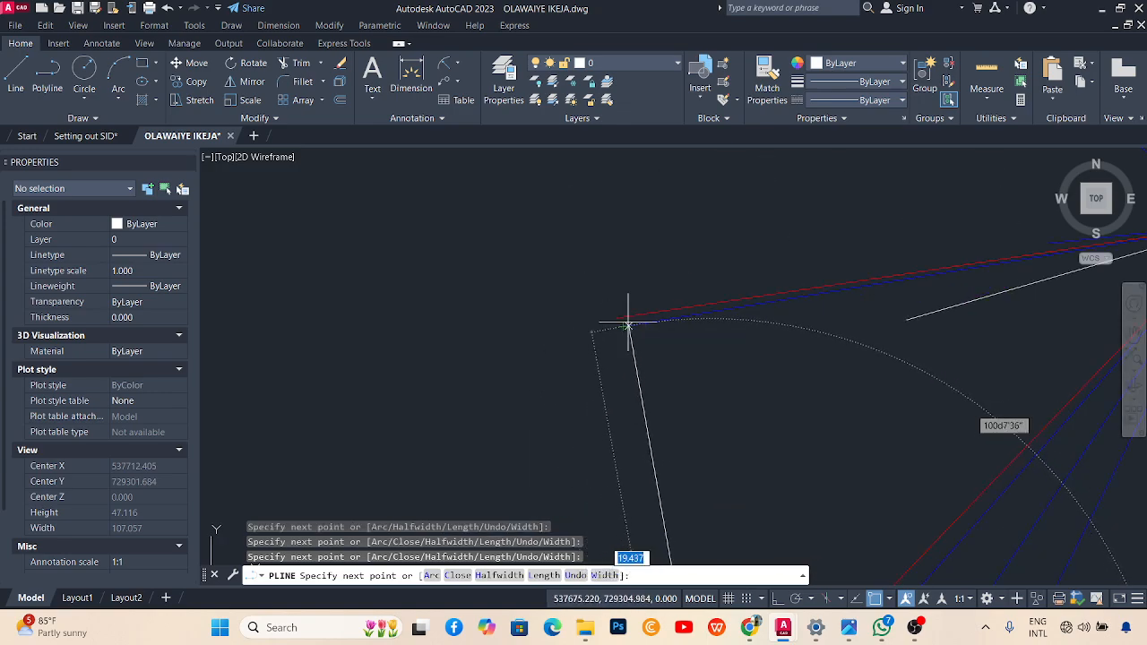
key("Escape")
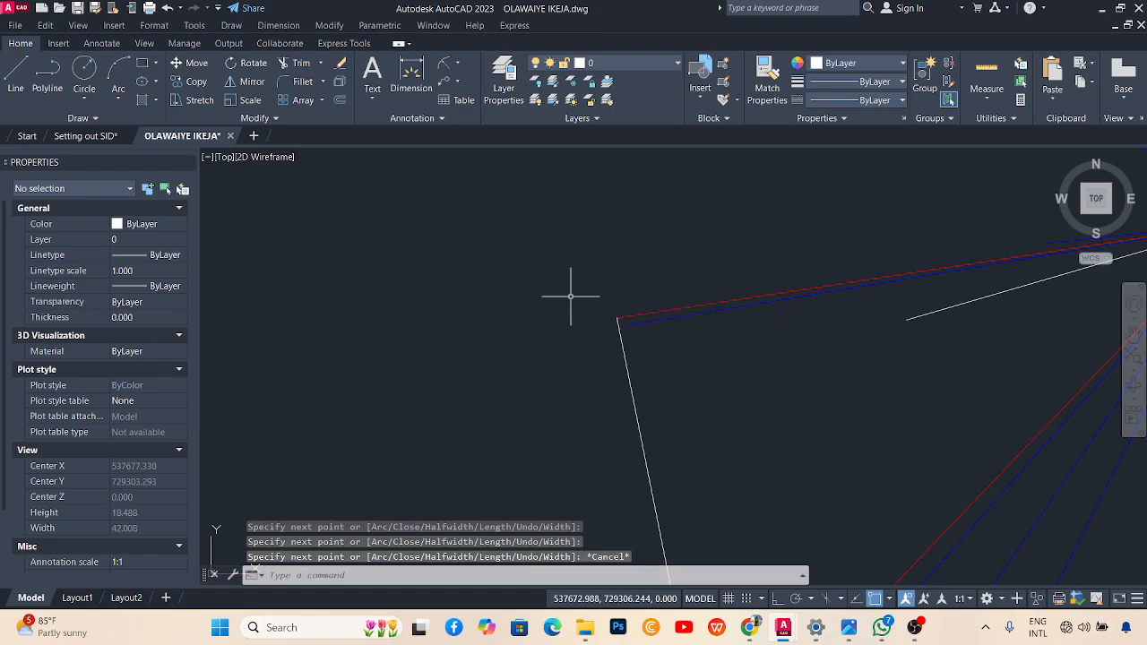
scroll(595, 338, "down", 5)
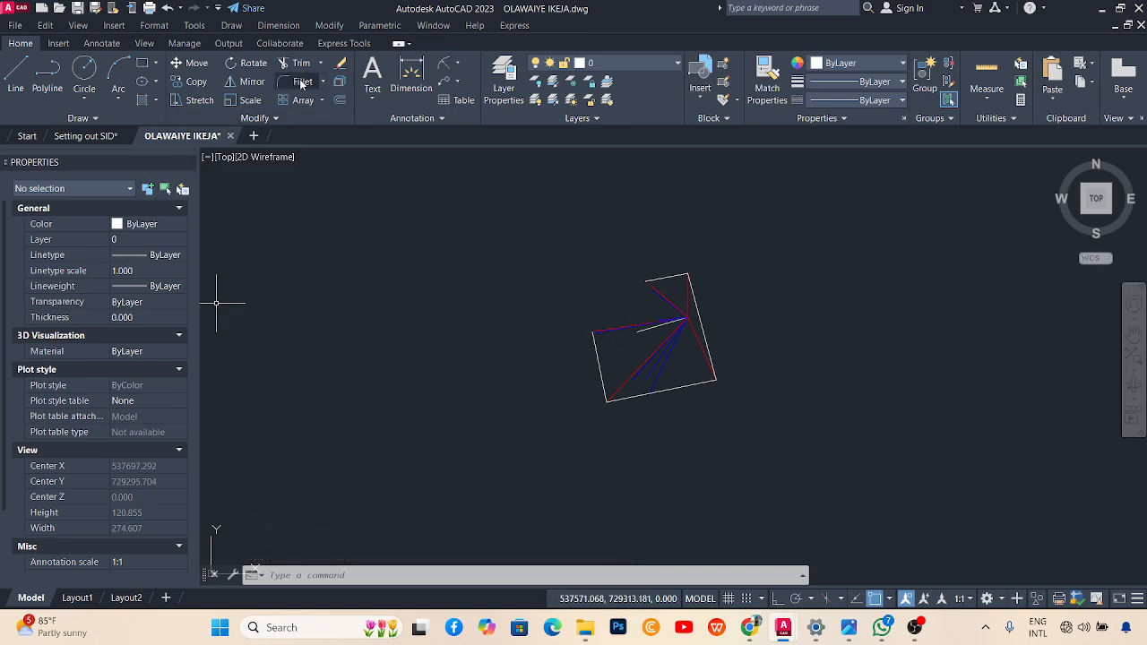
Fillet the boundary's left and top edges to close the open corner.
type("f")
key("Return")
scroll(598, 333, "up", 3)
left_click(587, 346)
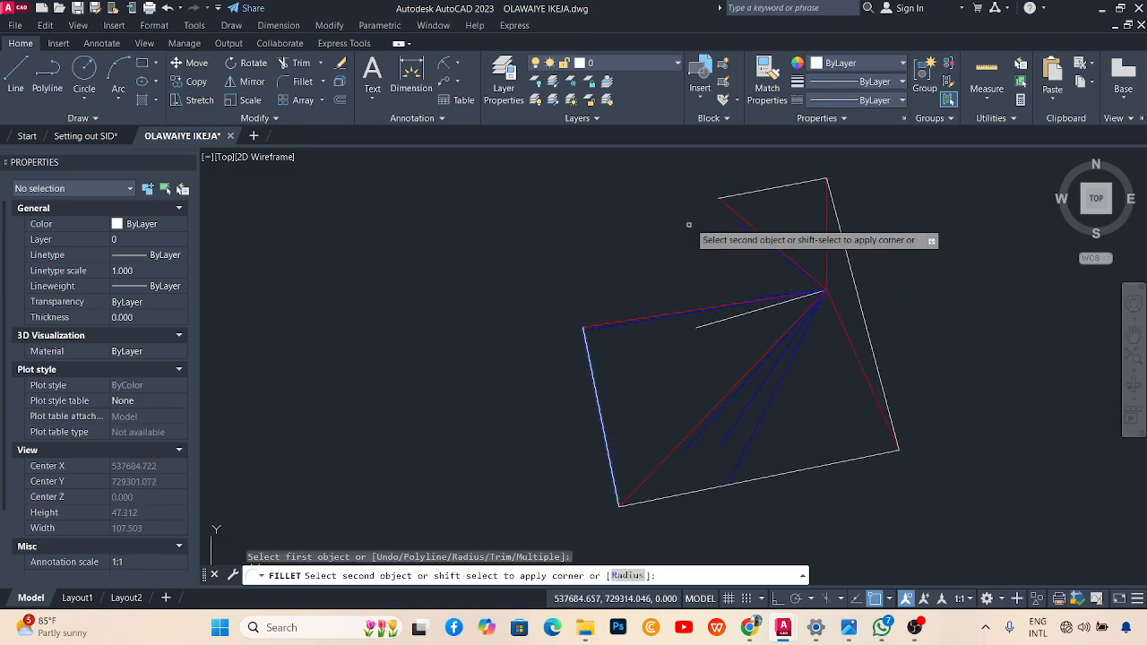
left_click(728, 195)
Set the closed boundary polyline's colour to Red.
left_click(624, 212)
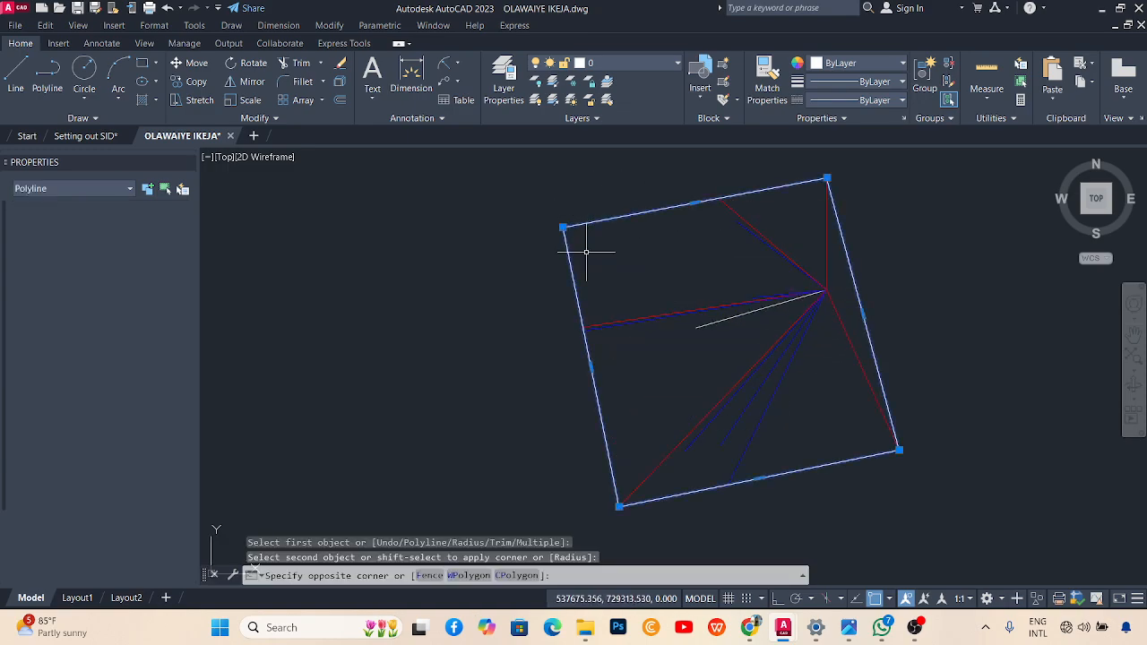
left_click(257, 249)
left_click(153, 228)
left_click(142, 263)
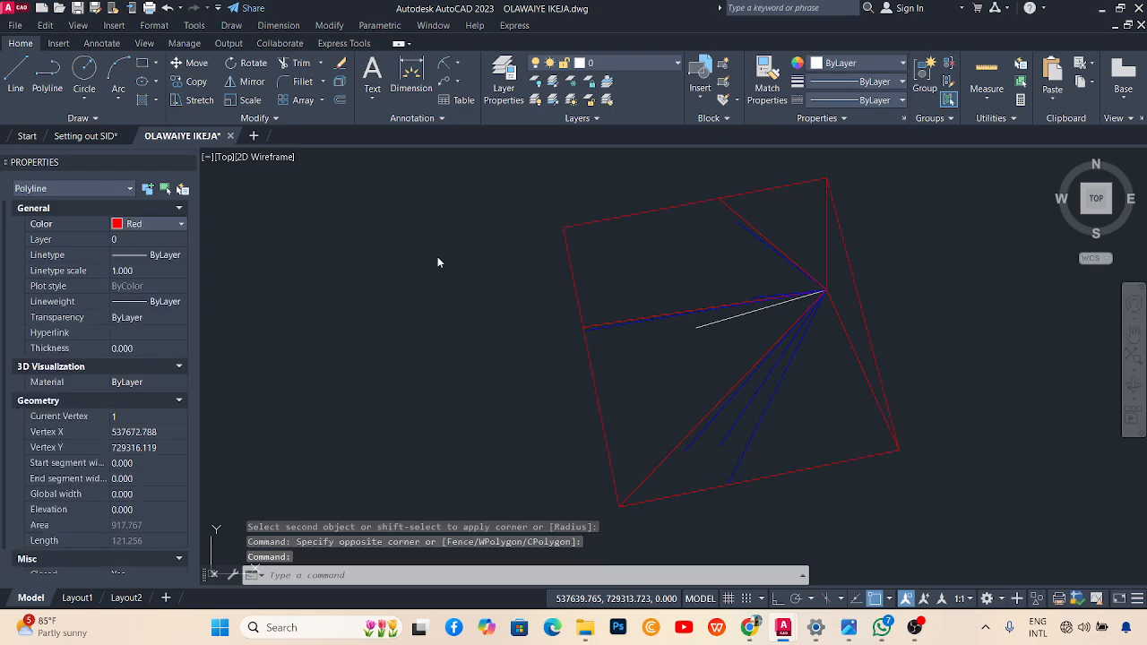
key("Escape")
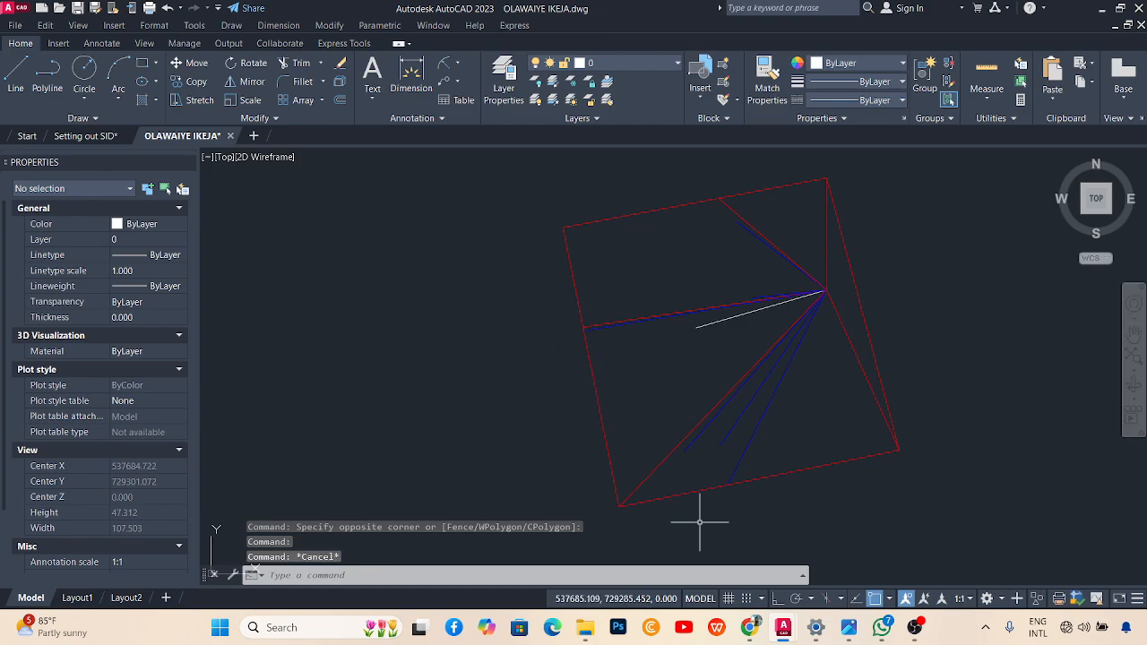
left_click(47, 76)
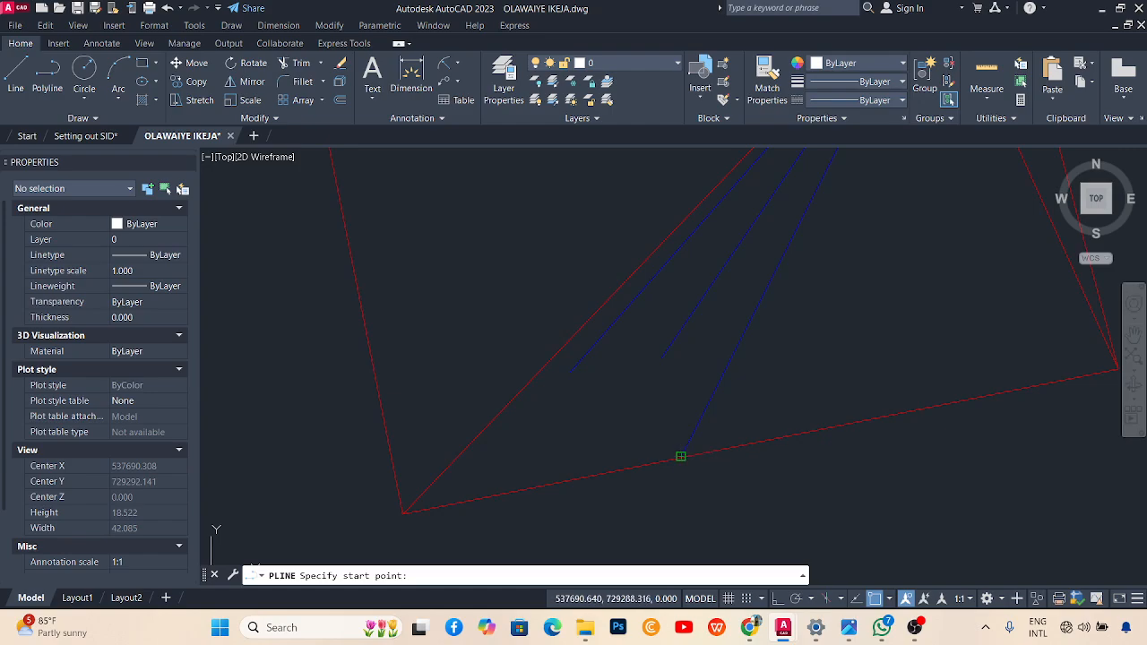
Draw a two-edge polyline from the blue line at the boundary to the upper left corner.
left_click(681, 457)
left_click(662, 358)
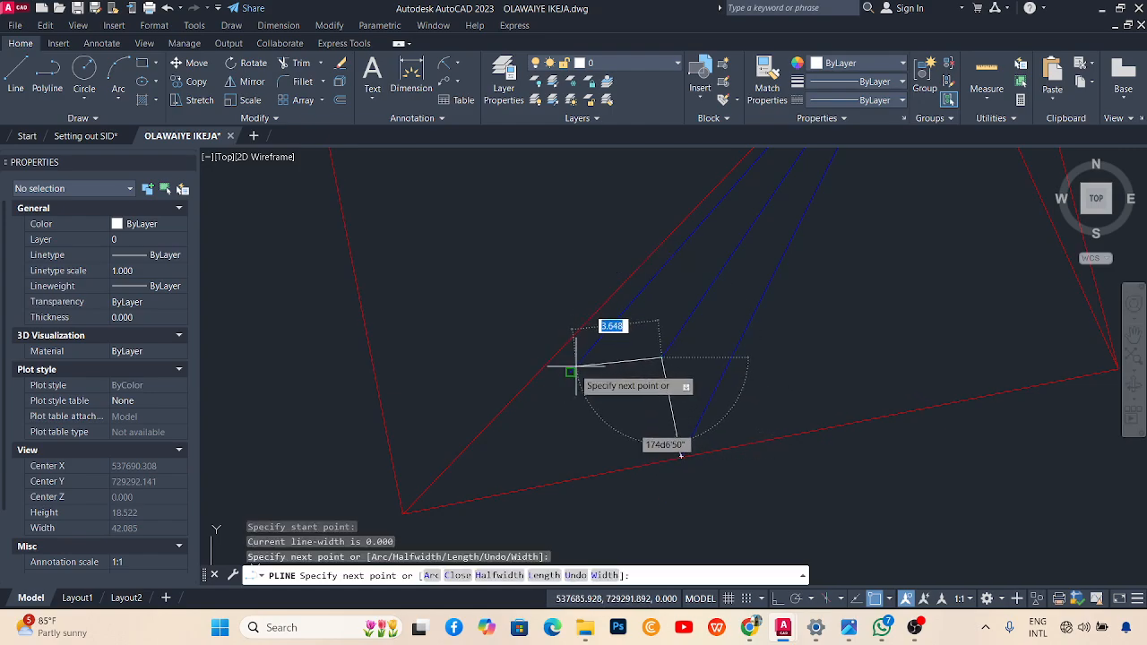
left_click(570, 371)
key("Escape")
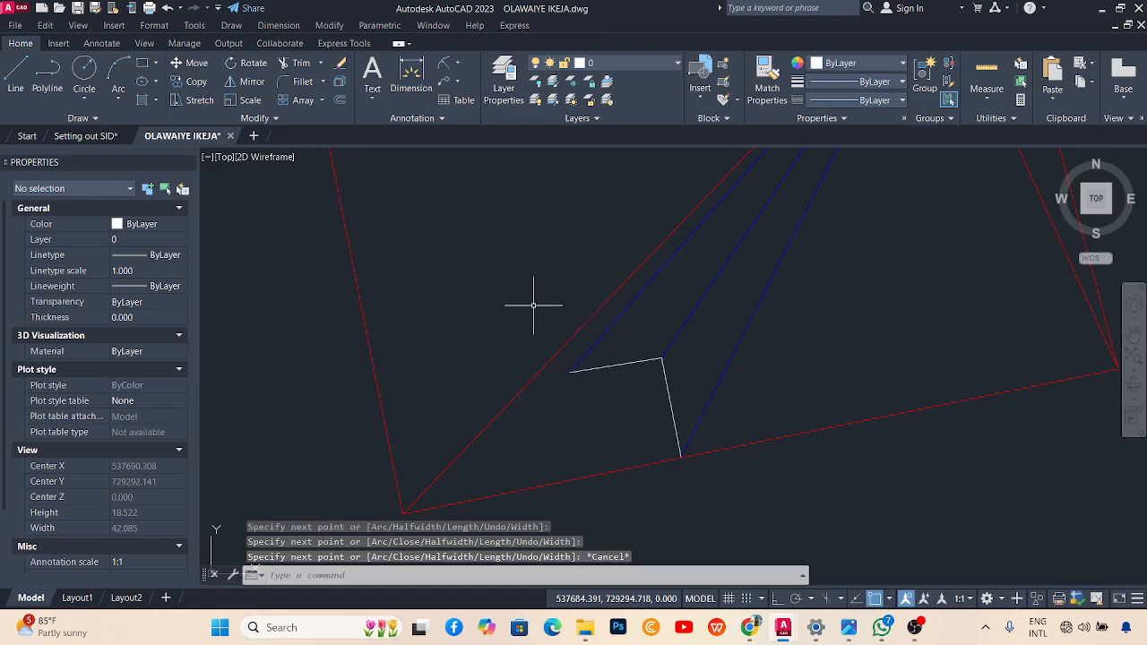
scroll(616, 397, "up", 2)
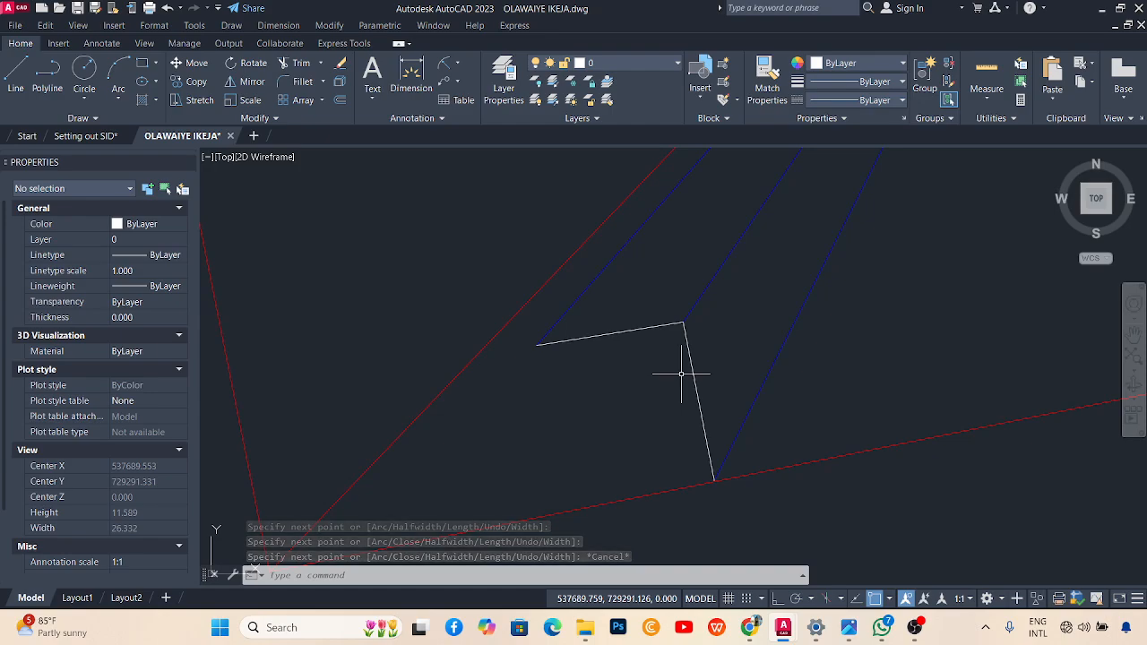
type("l")
key("Return")
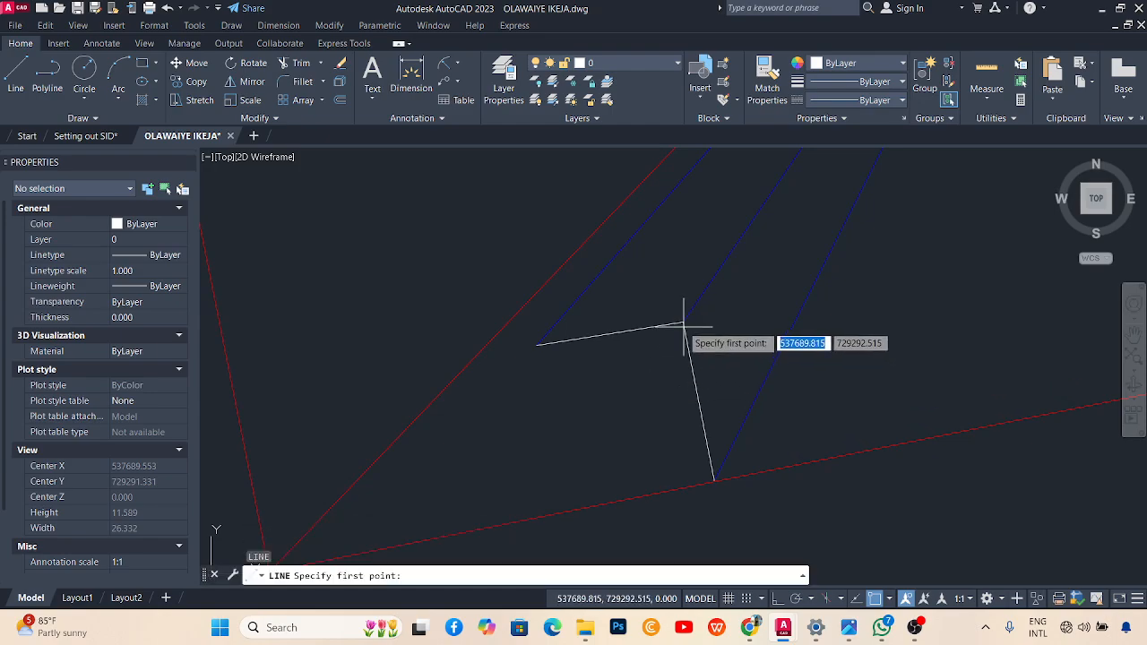
left_click(714, 479)
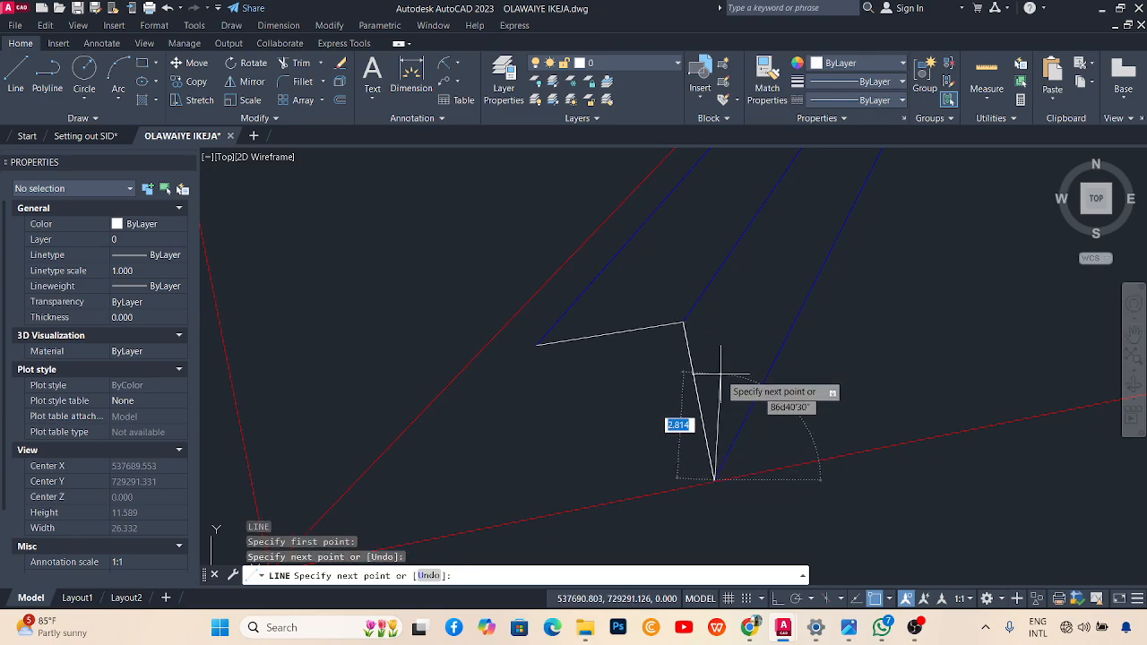
key("Escape")
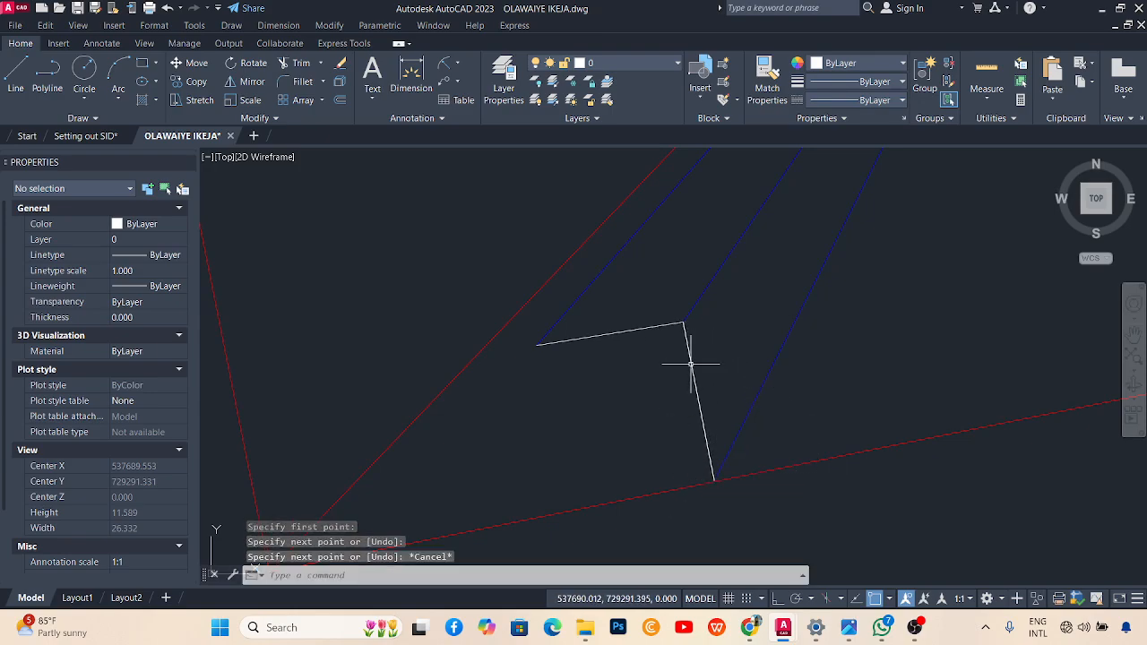
Move the near-vertical white edge line to the outline's left corner.
left_click(690, 362)
type("m")
key("Return")
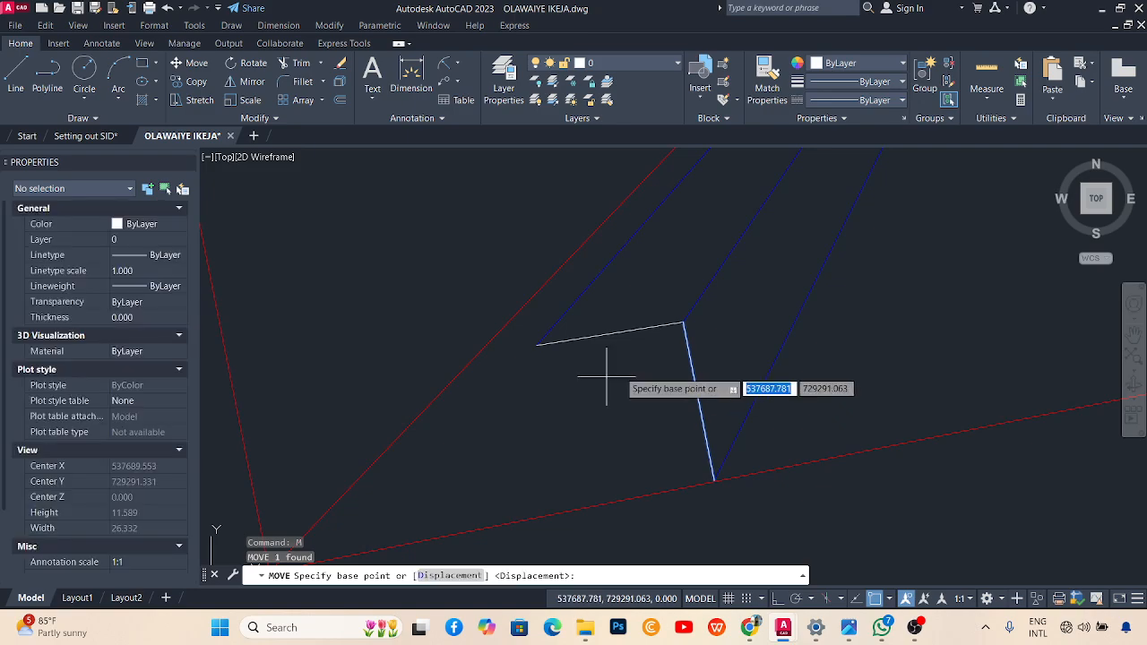
left_click(683, 323)
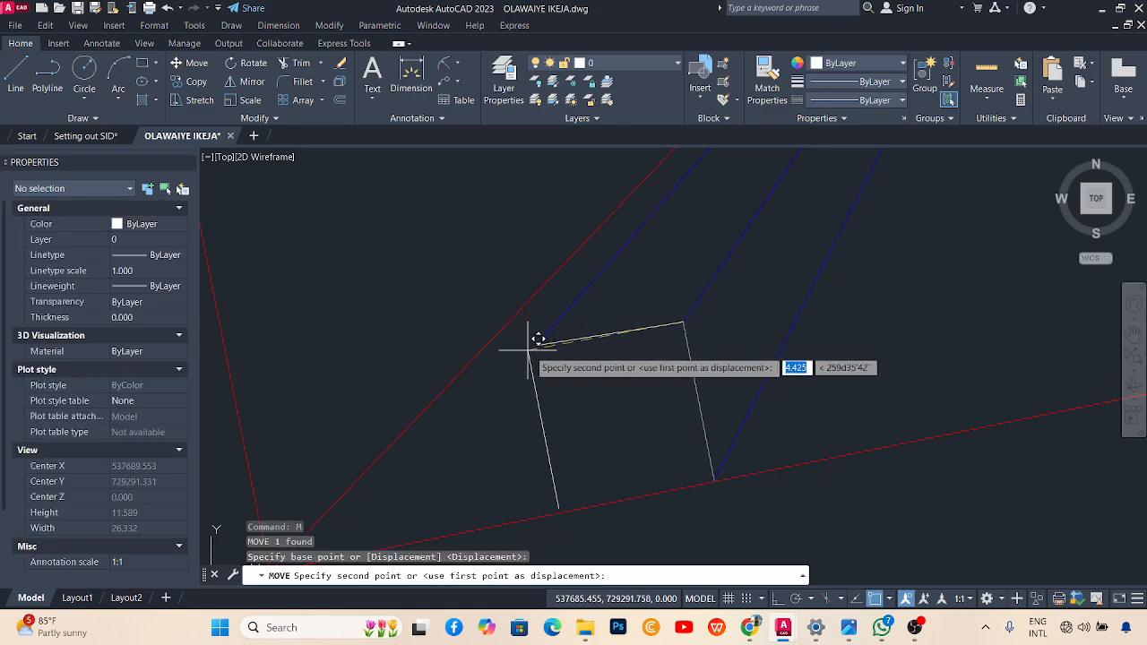
left_click(537, 345)
Extend the outline's vertices down to the red boundary and back to the right corner, closing the rectangle.
left_click(610, 334)
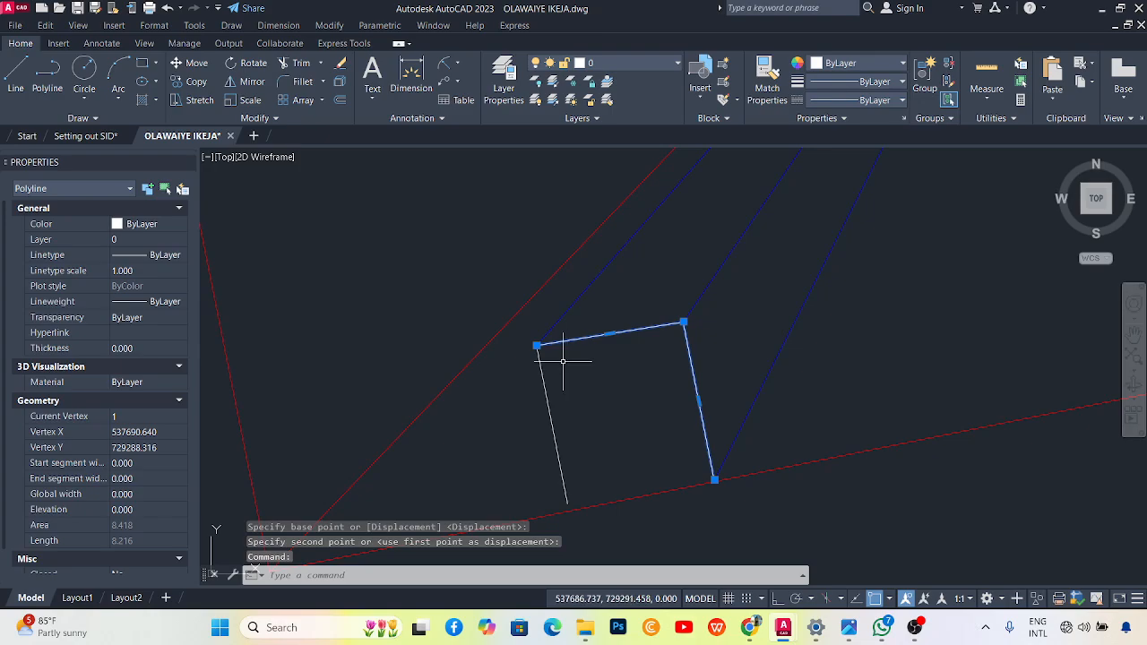
mouse_move(537, 346)
left_click(596, 416)
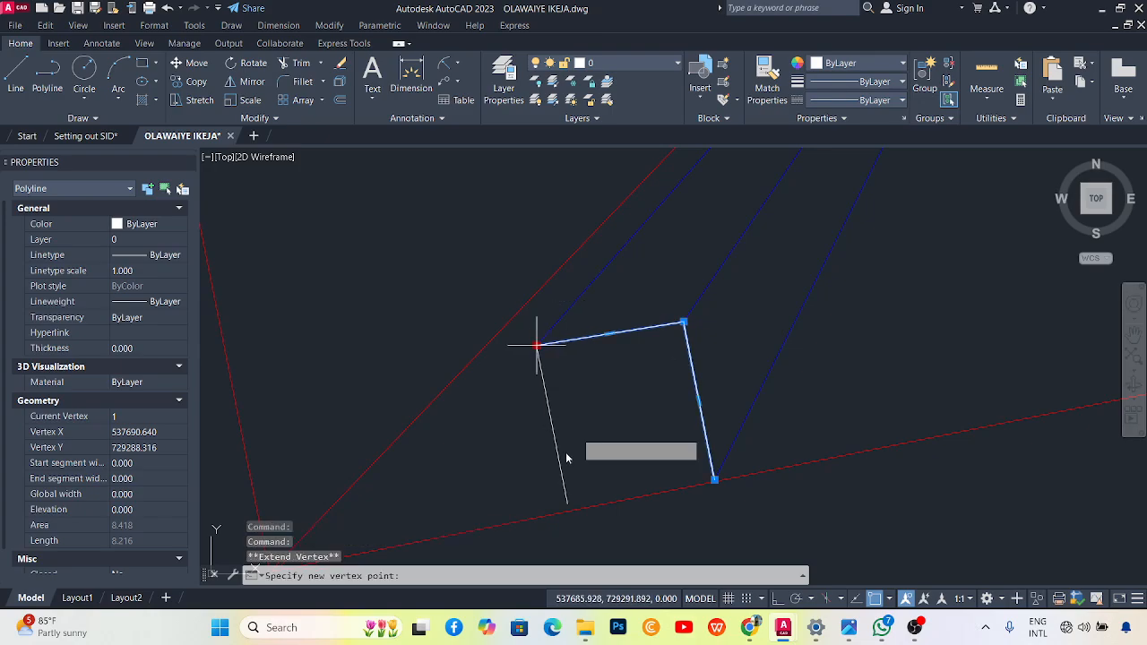
left_click(567, 504)
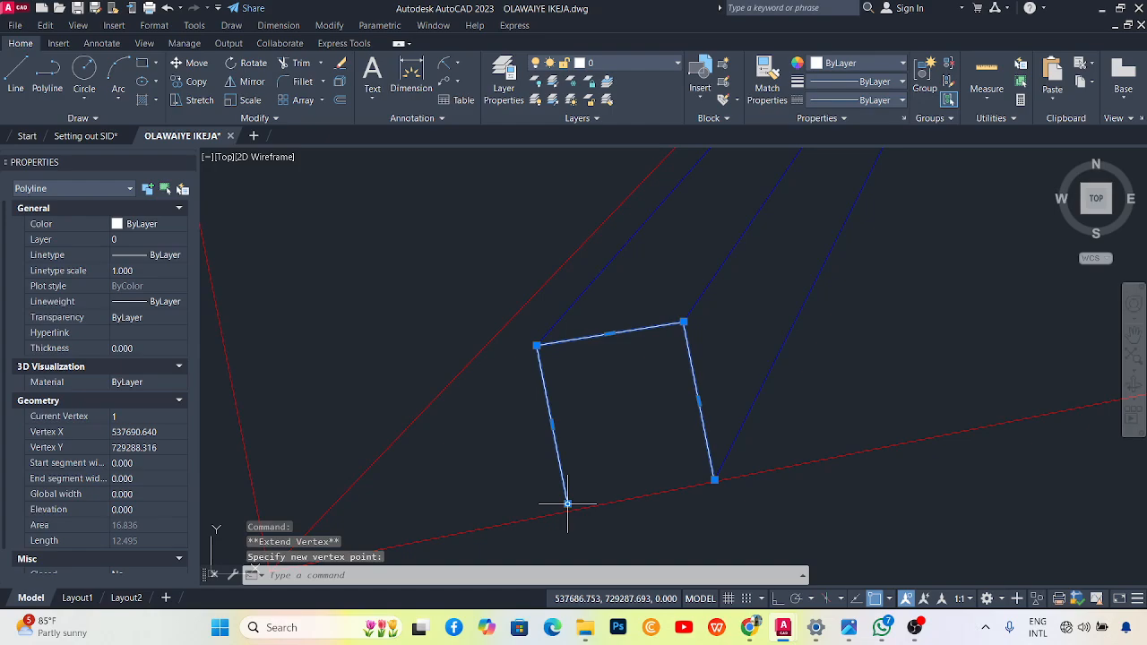
mouse_move(567, 504)
left_click(601, 572)
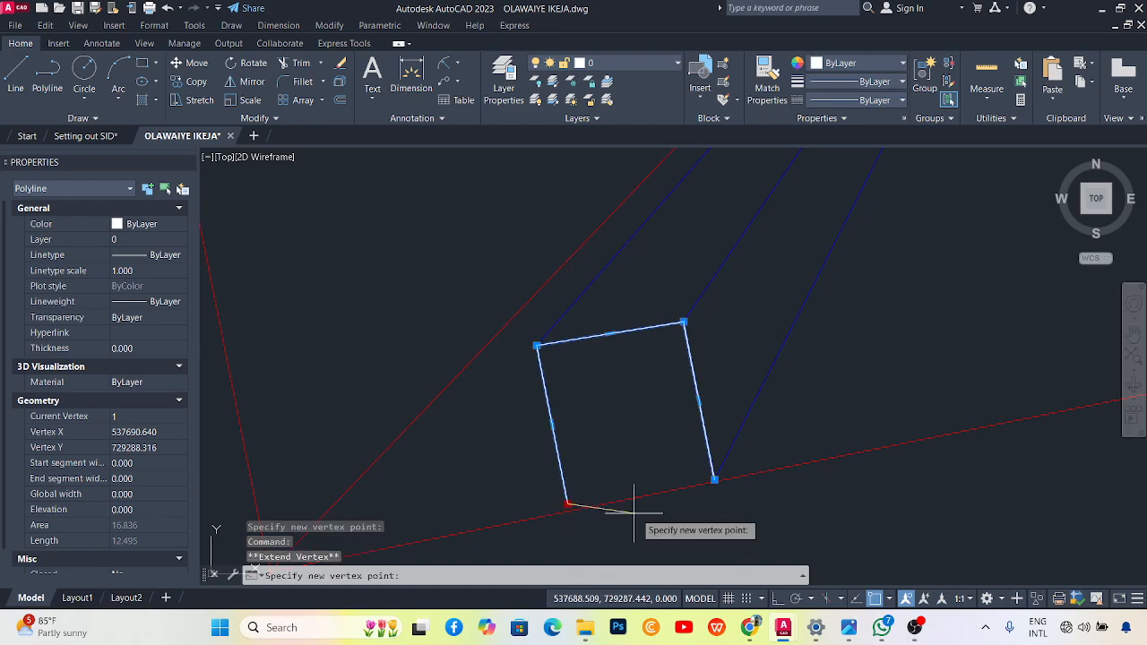
left_click(698, 479)
key("Escape")
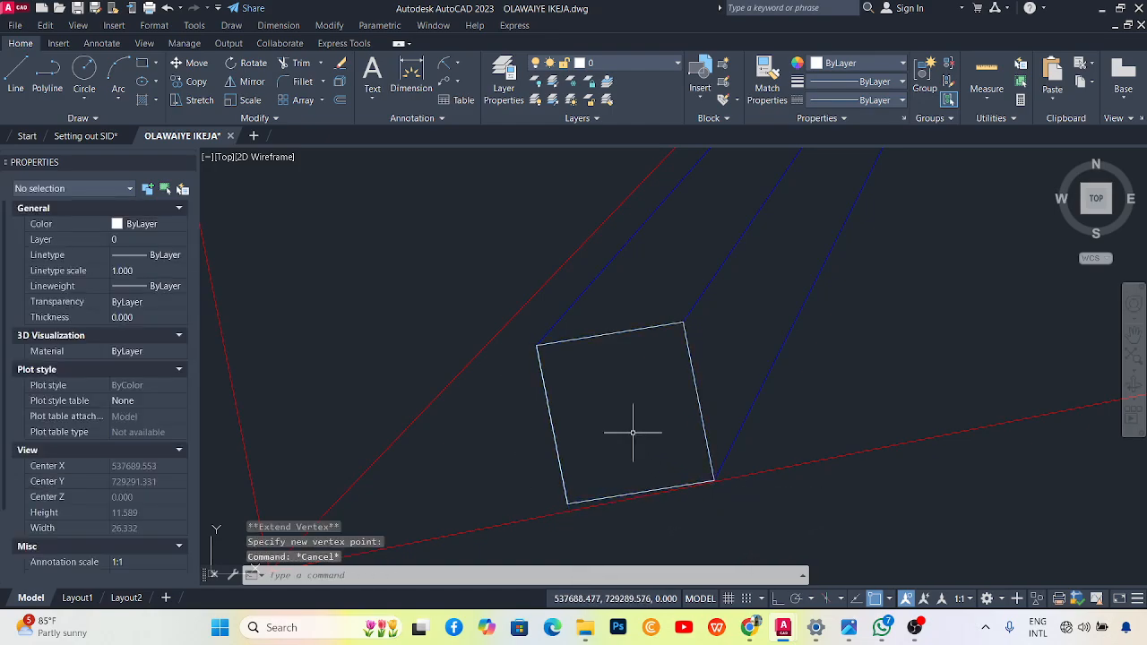
Send the building outline behind the other lines.
left_click(630, 329)
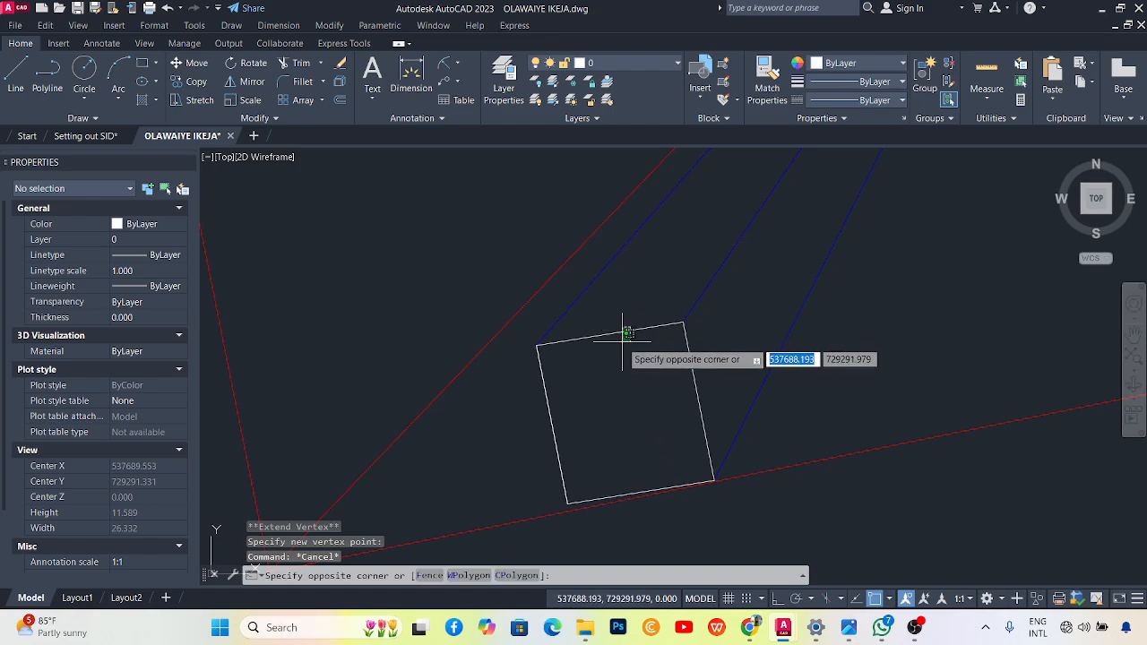
left_click(628, 326)
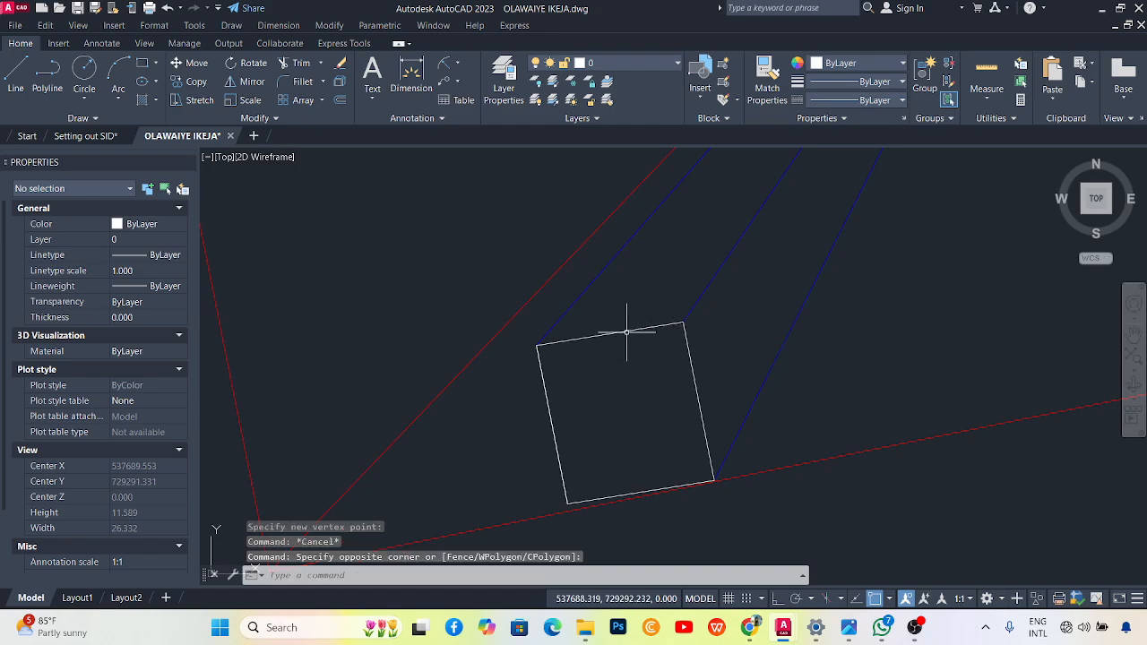
right_click(591, 383)
mouse_move(654, 401)
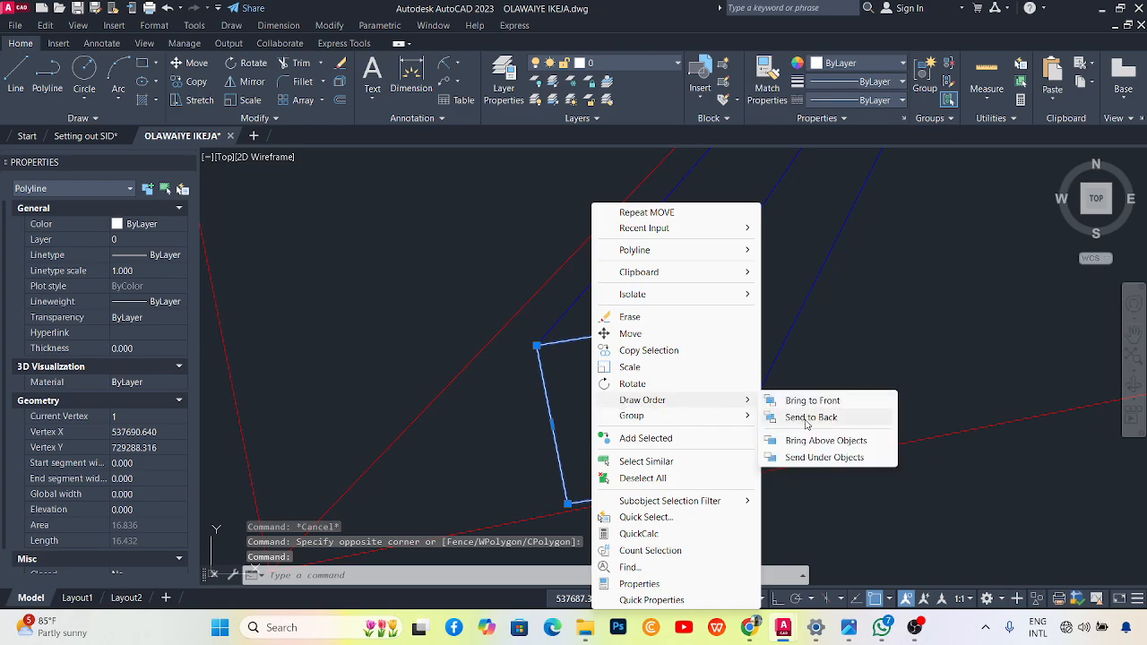
left_click(810, 418)
Erase the duplicate short line overlapping the outline's left edge.
left_click(538, 391)
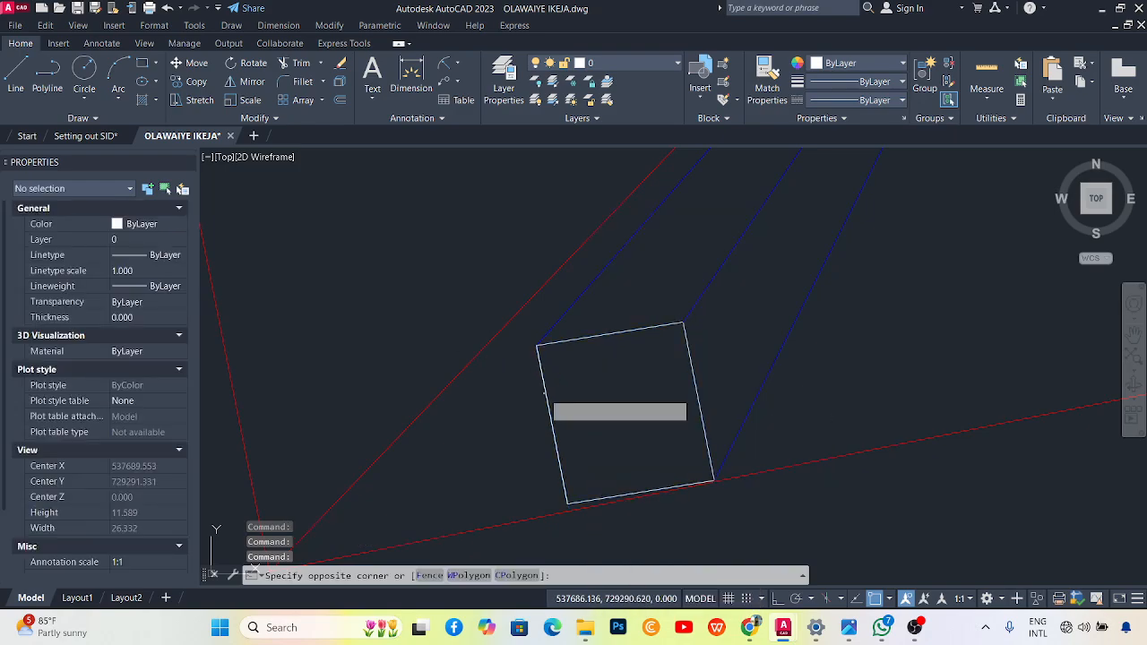
left_click(543, 394)
left_click(518, 412)
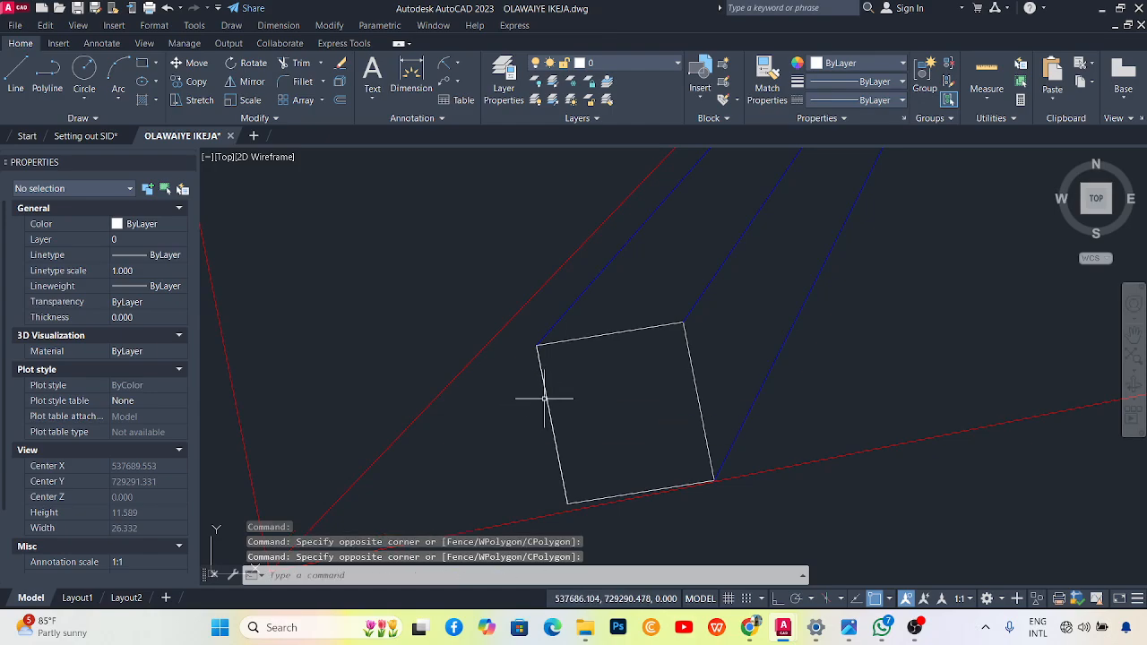
left_click(541, 397)
key("Delete")
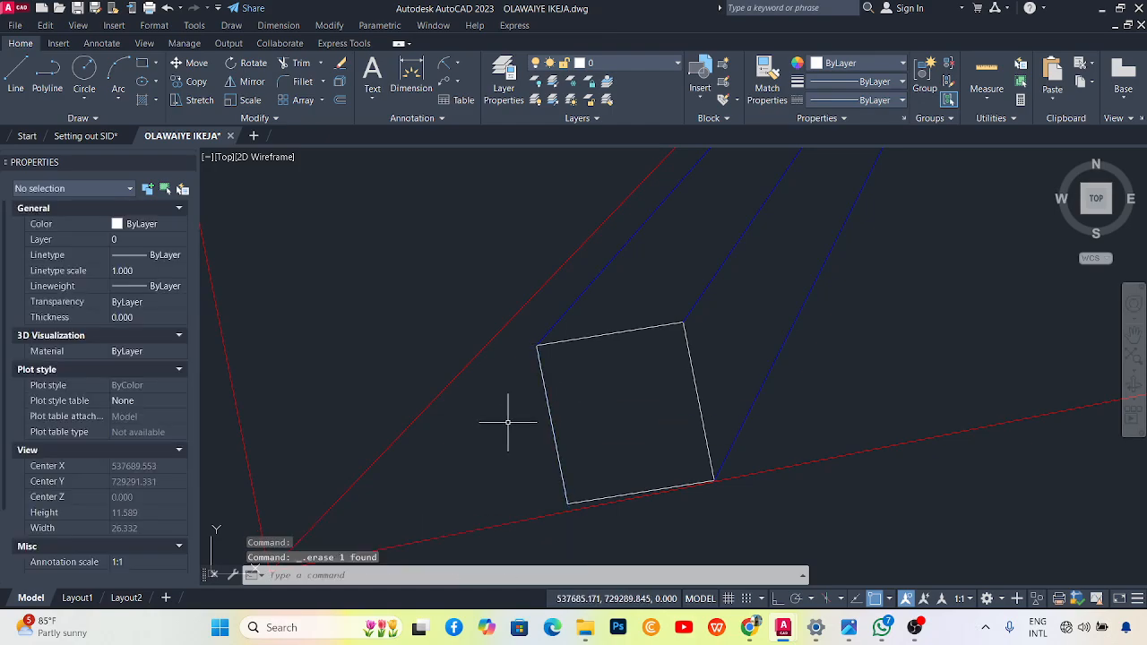
Set the rectangle's colour to Blue in Properties, after briefly trying Cyan.
left_click(604, 339)
left_click(262, 190)
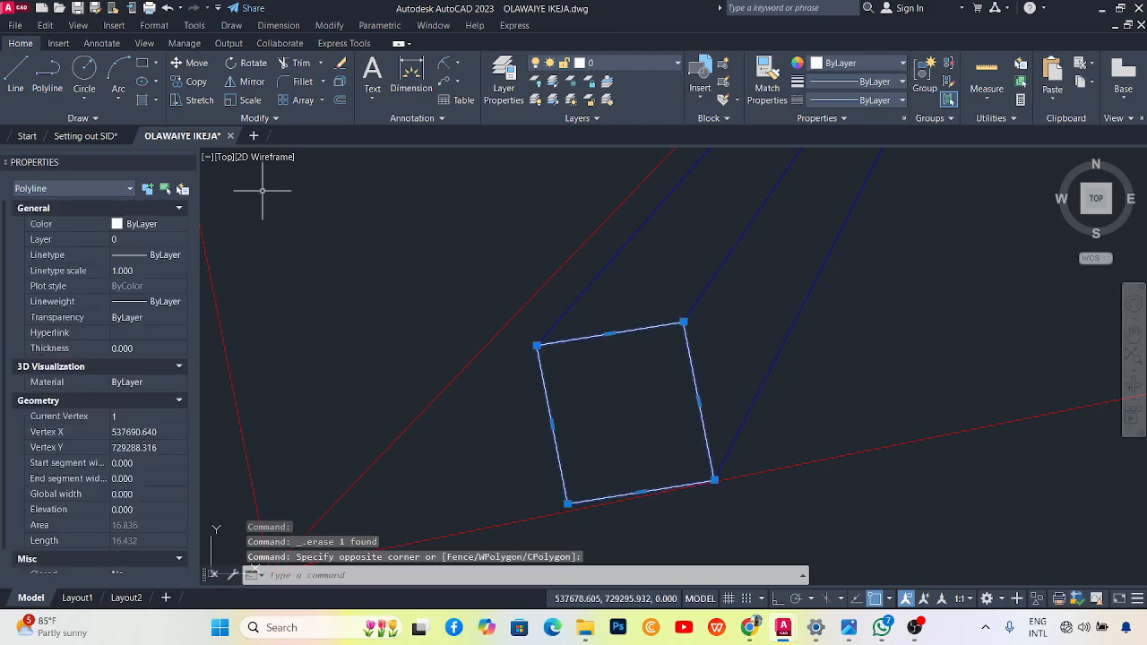
left_click(175, 224)
left_click(154, 300)
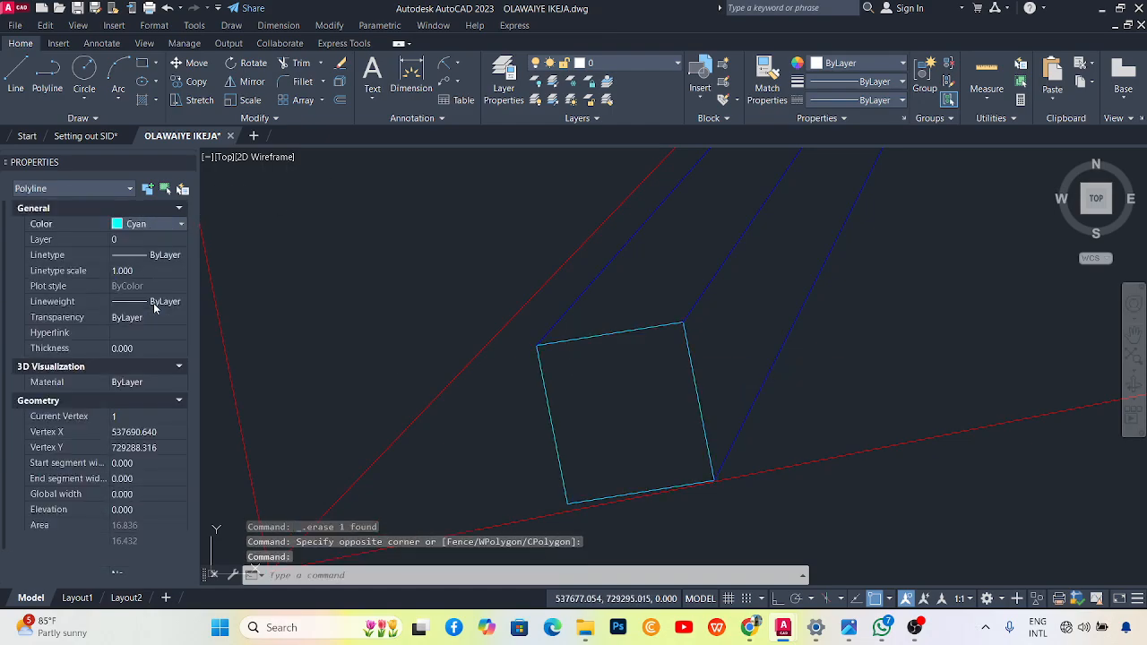
left_click(148, 224)
left_click(149, 301)
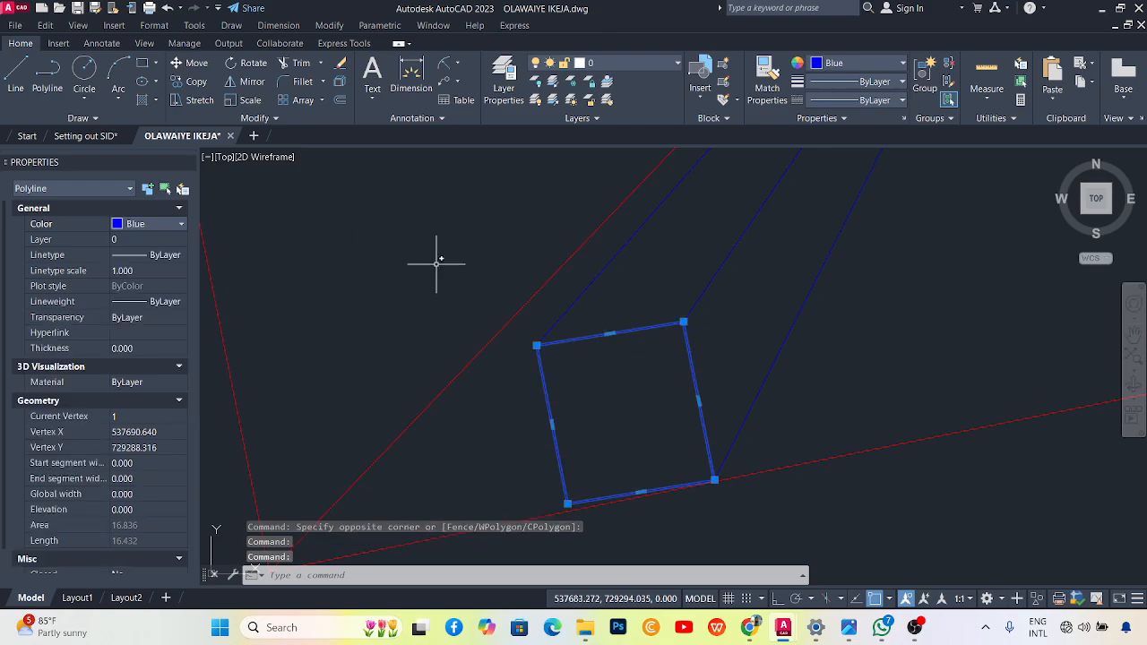
scroll(421, 287, "down", 2)
scroll(554, 317, "up", 2)
Draw a polyline from the white line's end down to the blue line.
key("Escape")
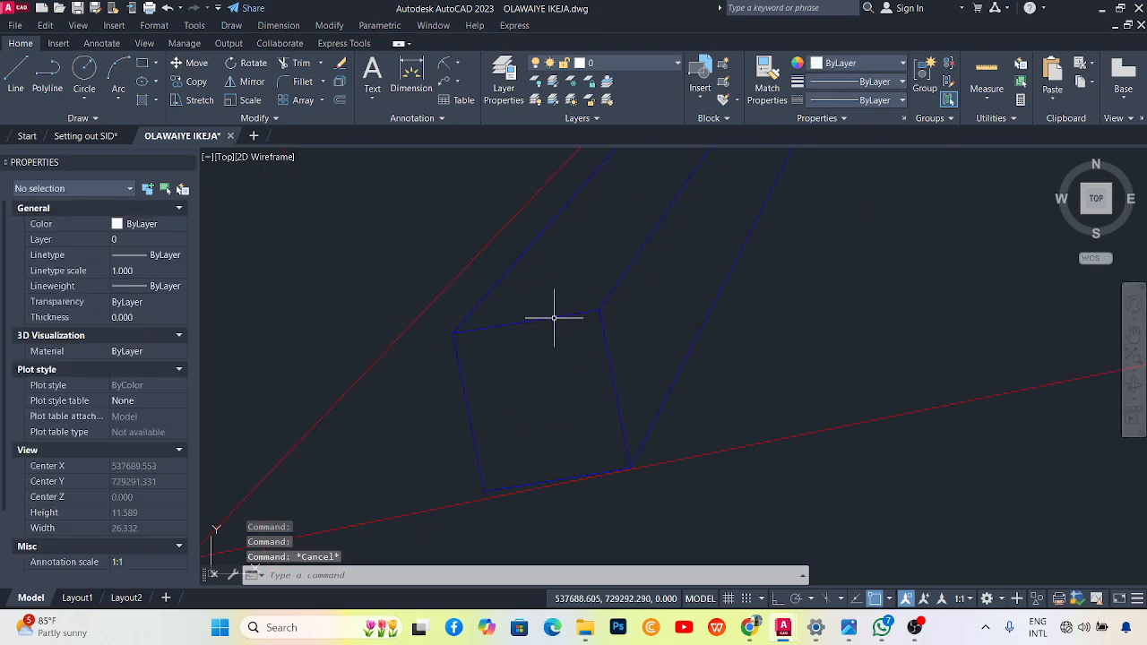
scroll(559, 350, "up", 4)
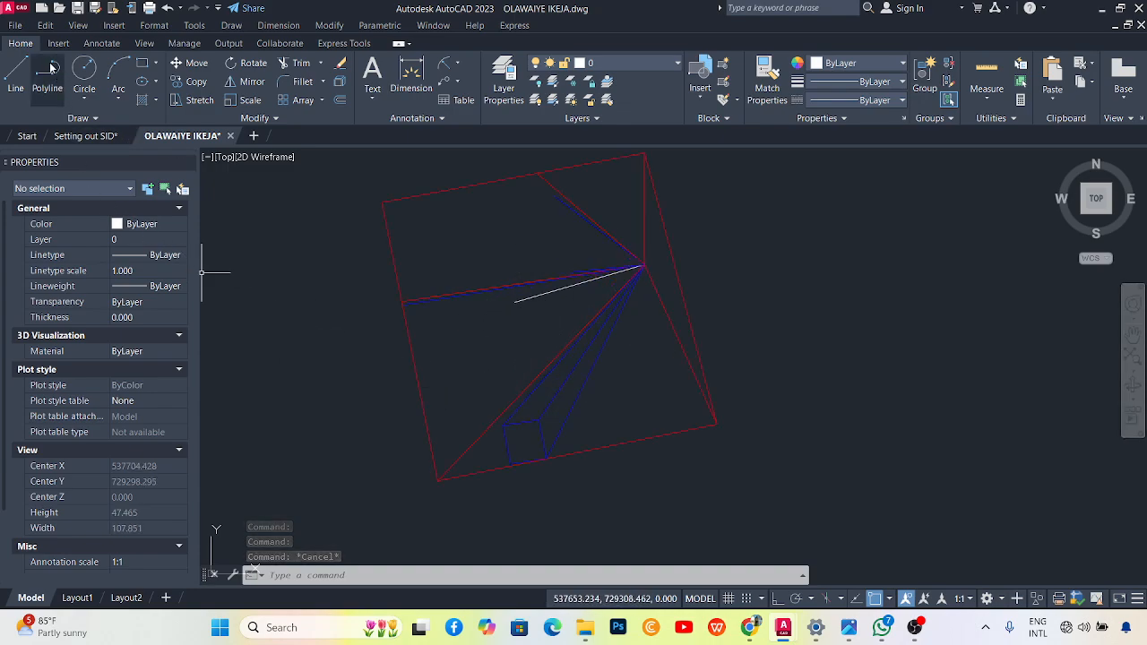
type("pl")
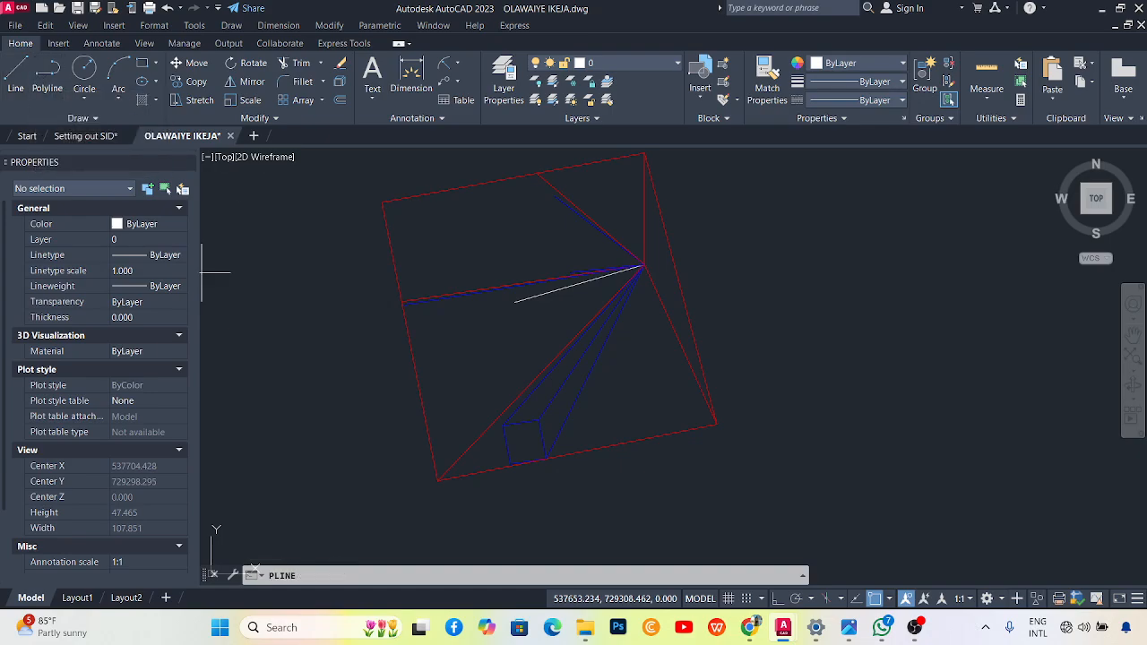
key("Return")
left_click(519, 303)
scroll(502, 394, "up", 4)
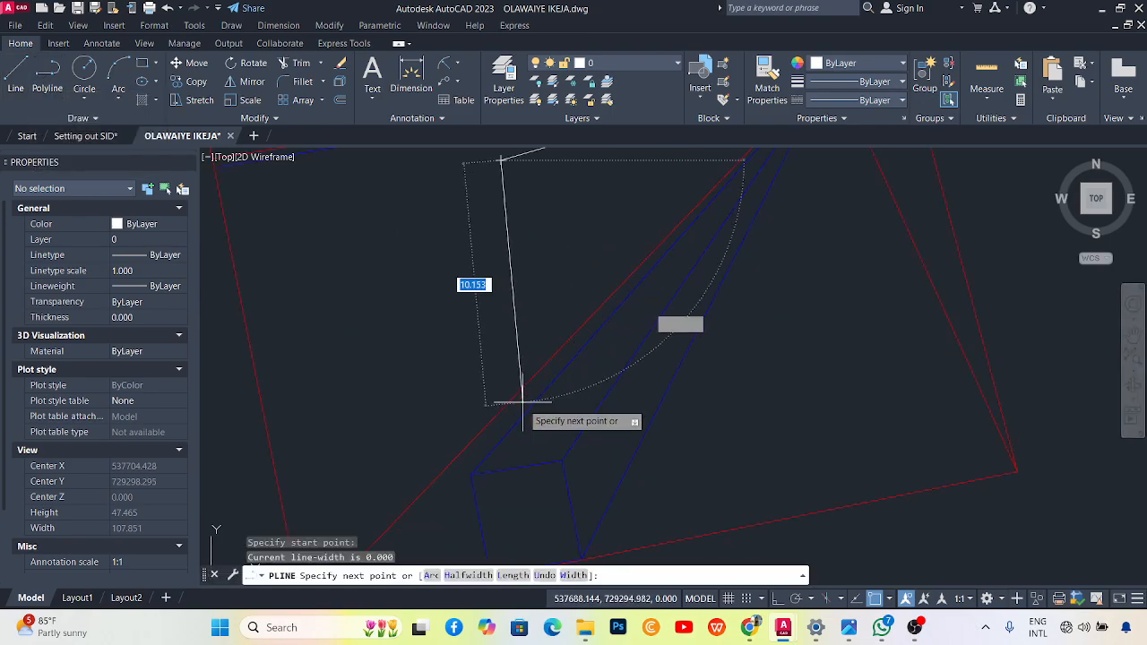
left_click(562, 459)
scroll(499, 435, "down", 4)
key("Escape")
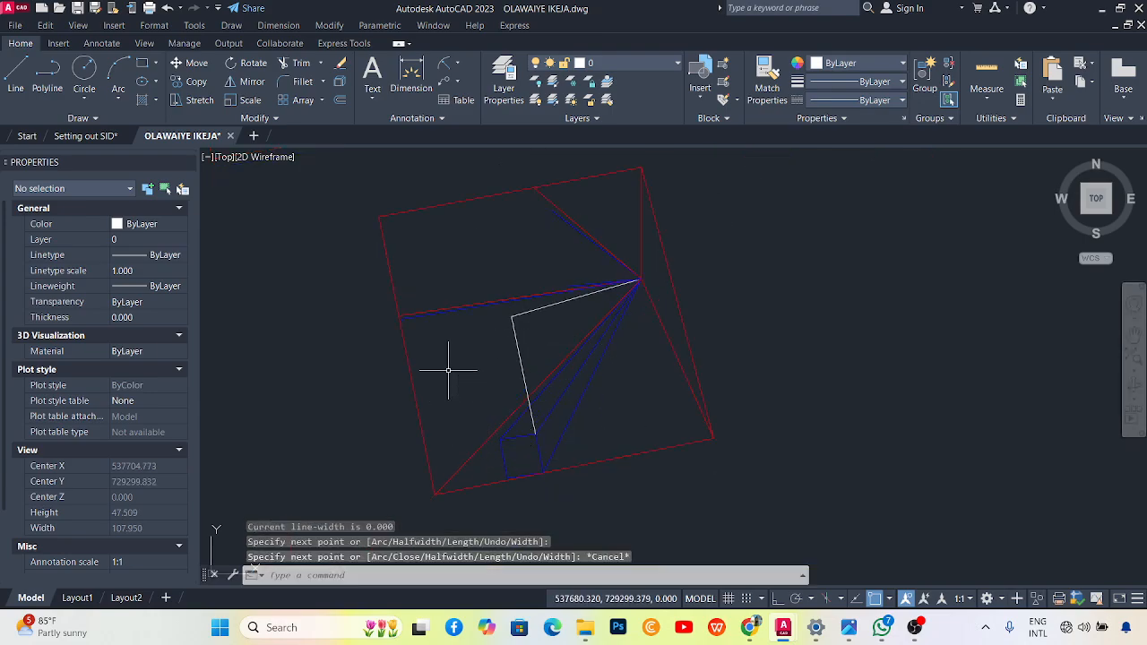
Set the new polyline's colour to Red.
scroll(549, 310, "up", 2)
left_click(528, 359)
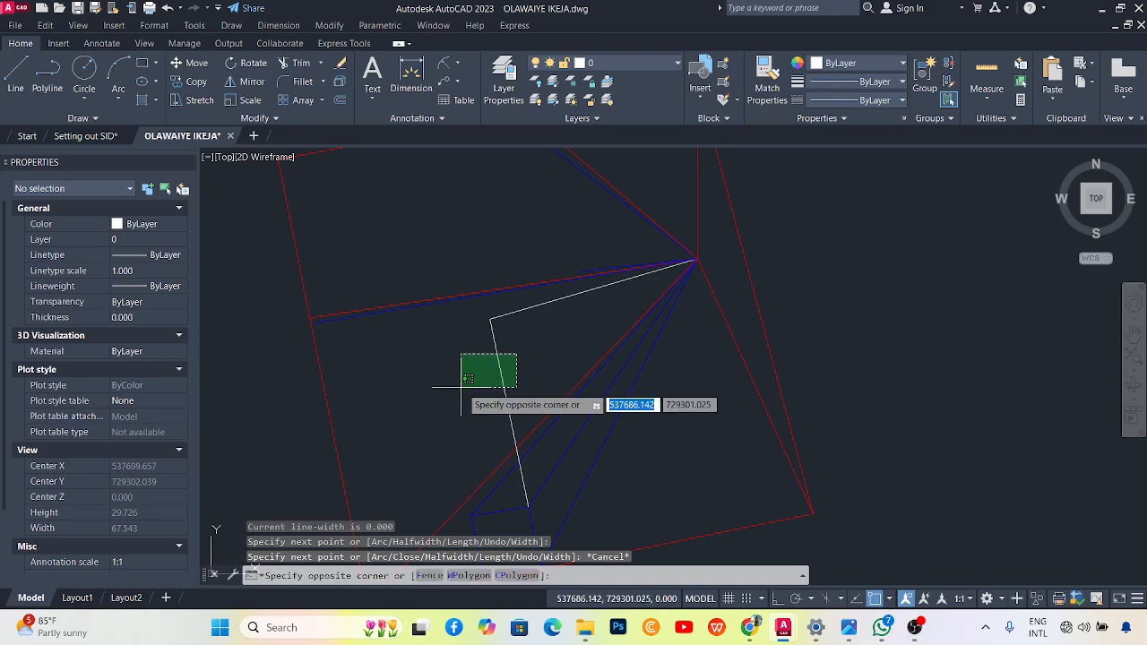
left_click(464, 397)
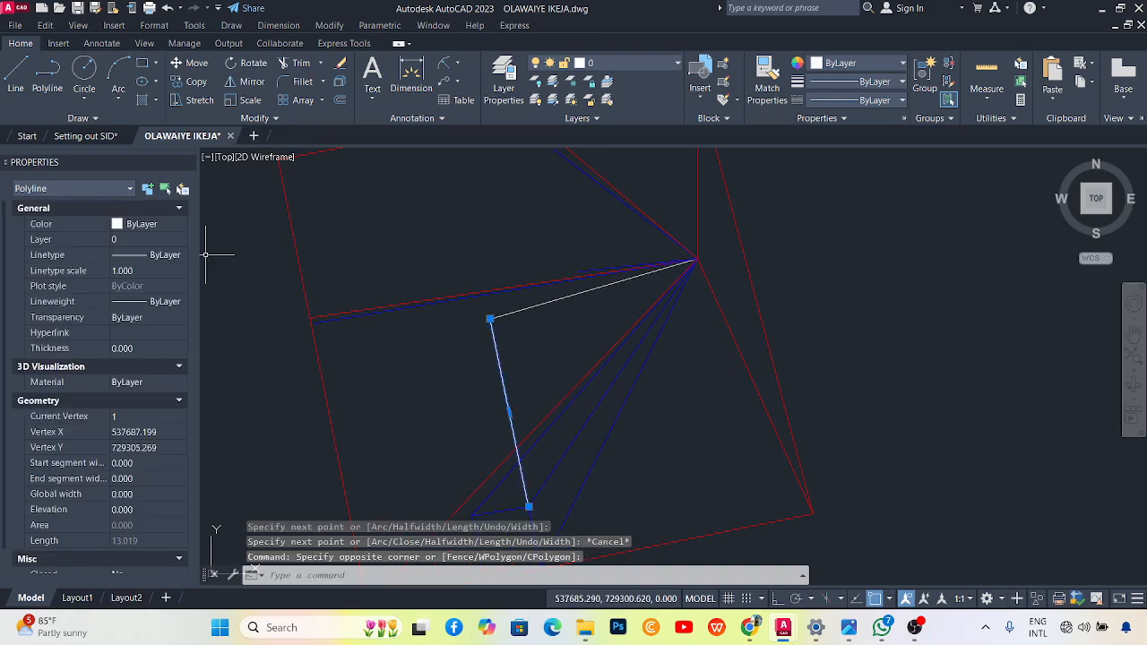
left_click(143, 225)
left_click(143, 264)
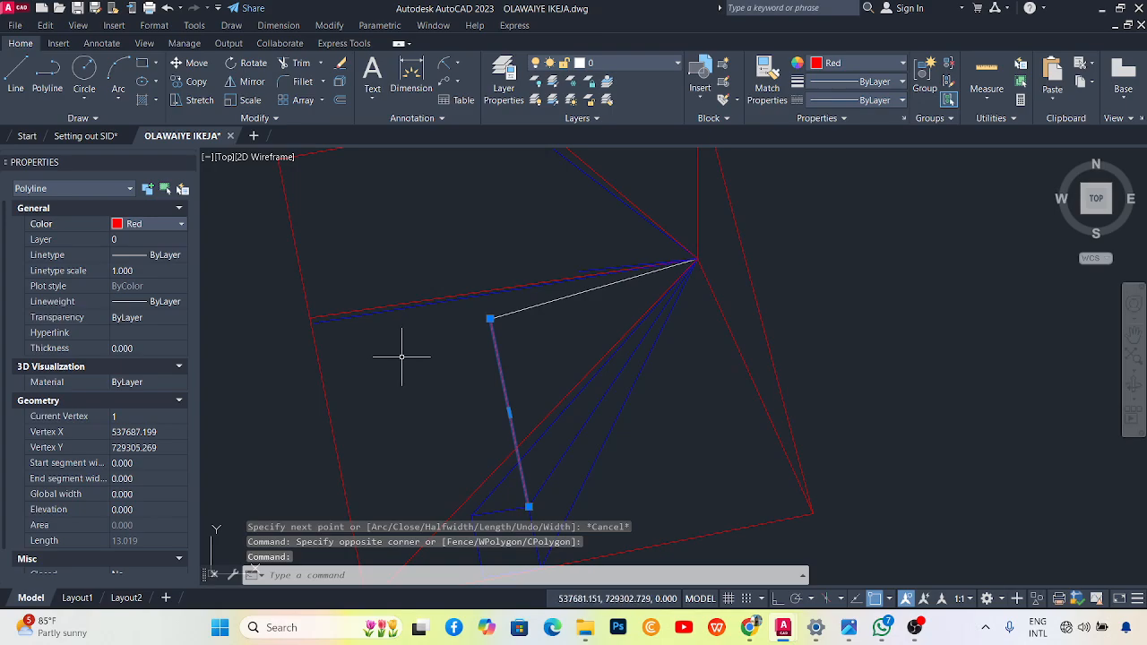
Dismiss the Write Block dialog and give the red polyline a width of 0.1 with PEDIT.
type("wb")
key("Return")
left_click(722, 152)
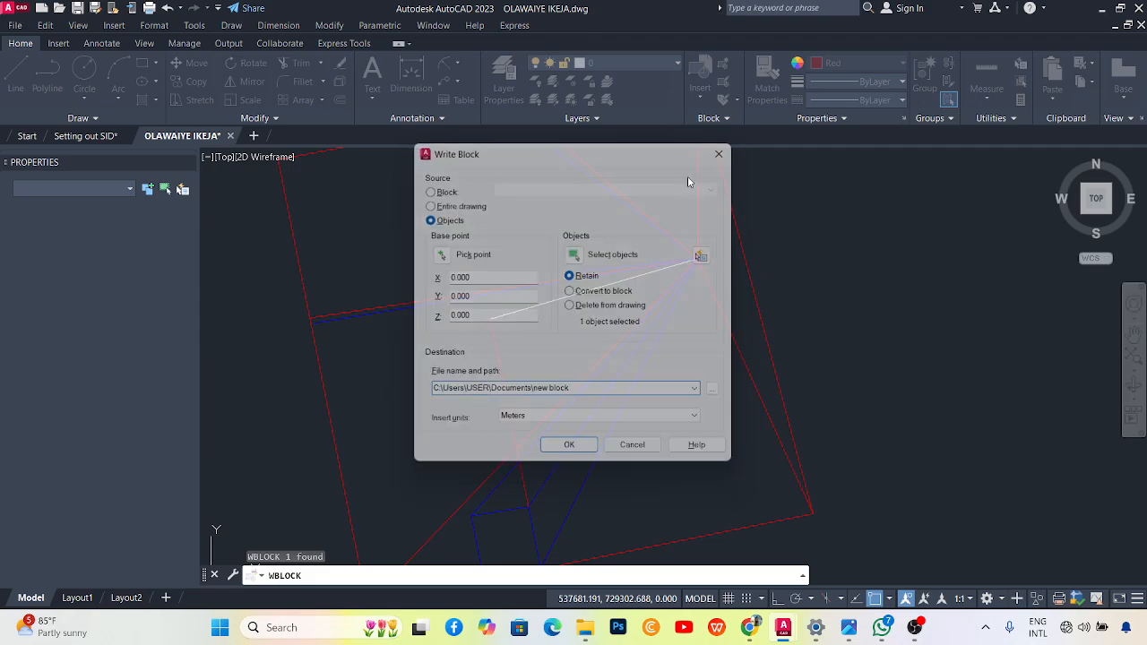
double_click(501, 365)
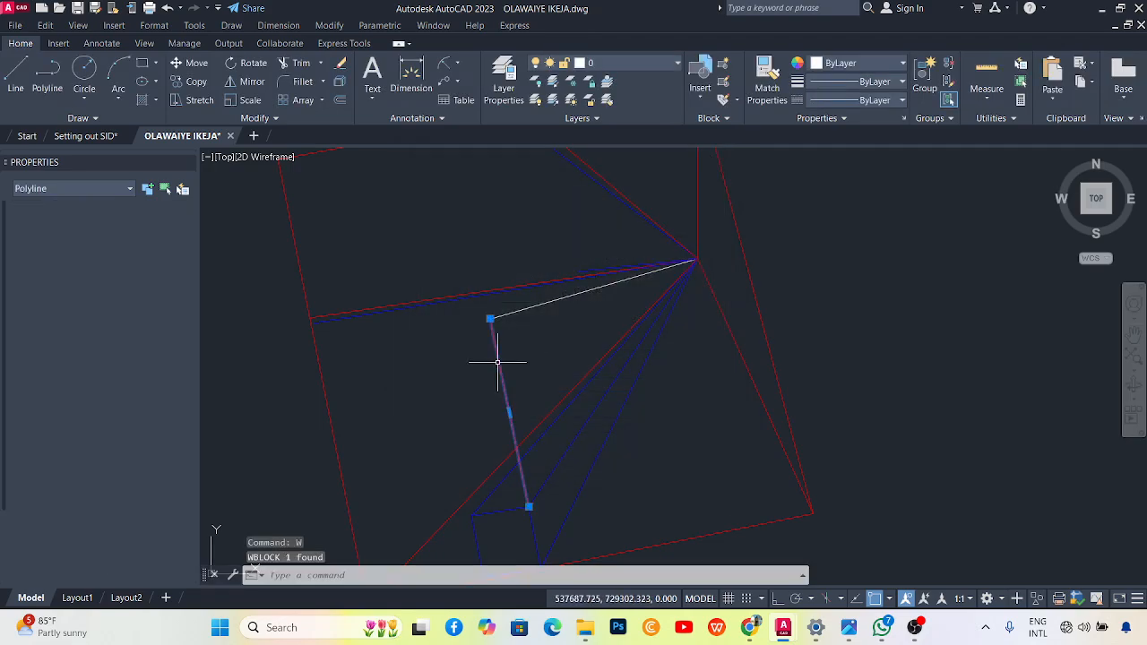
left_click(536, 429)
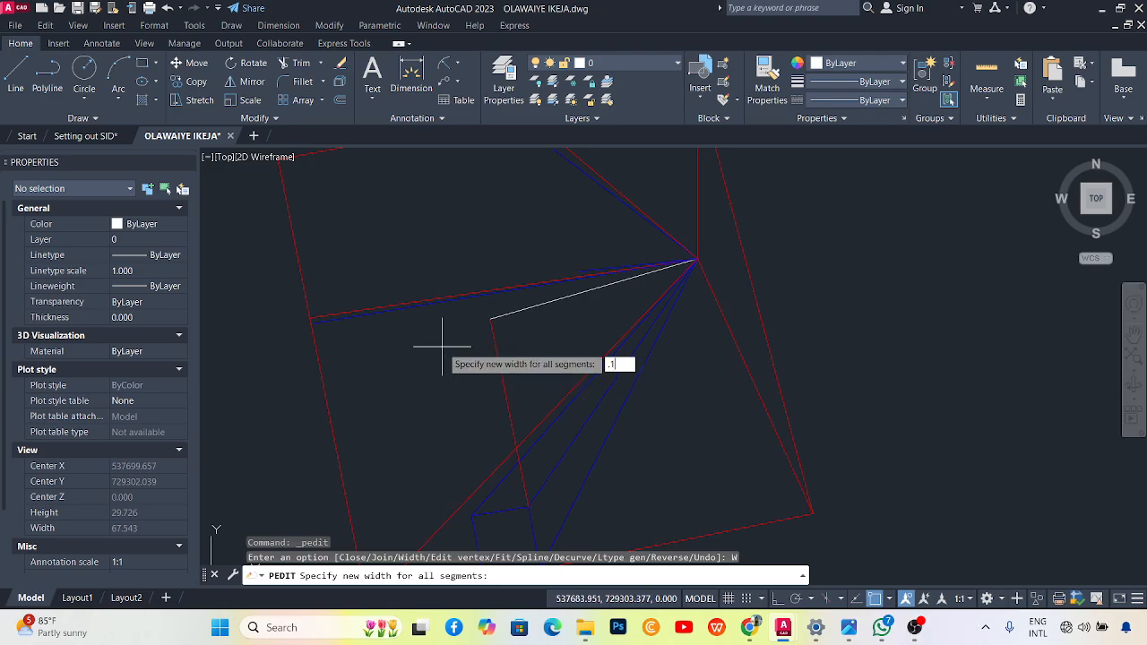
type(".1")
key("Return")
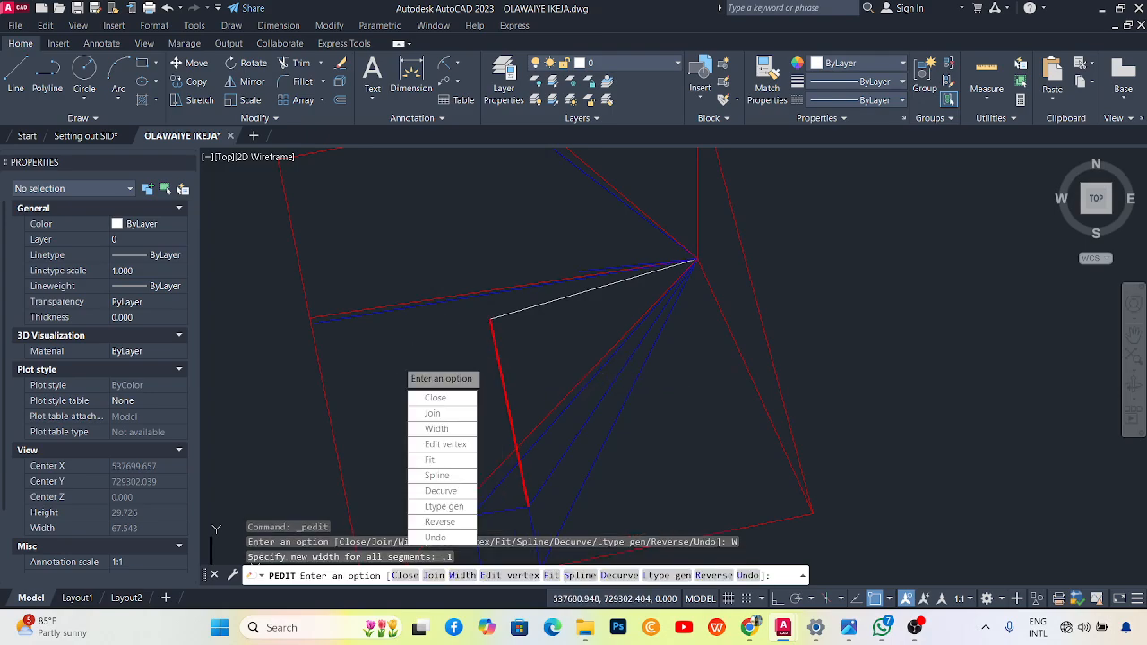
key("Escape")
key("Escape")
key("Escape")
scroll(587, 378, "down", 2)
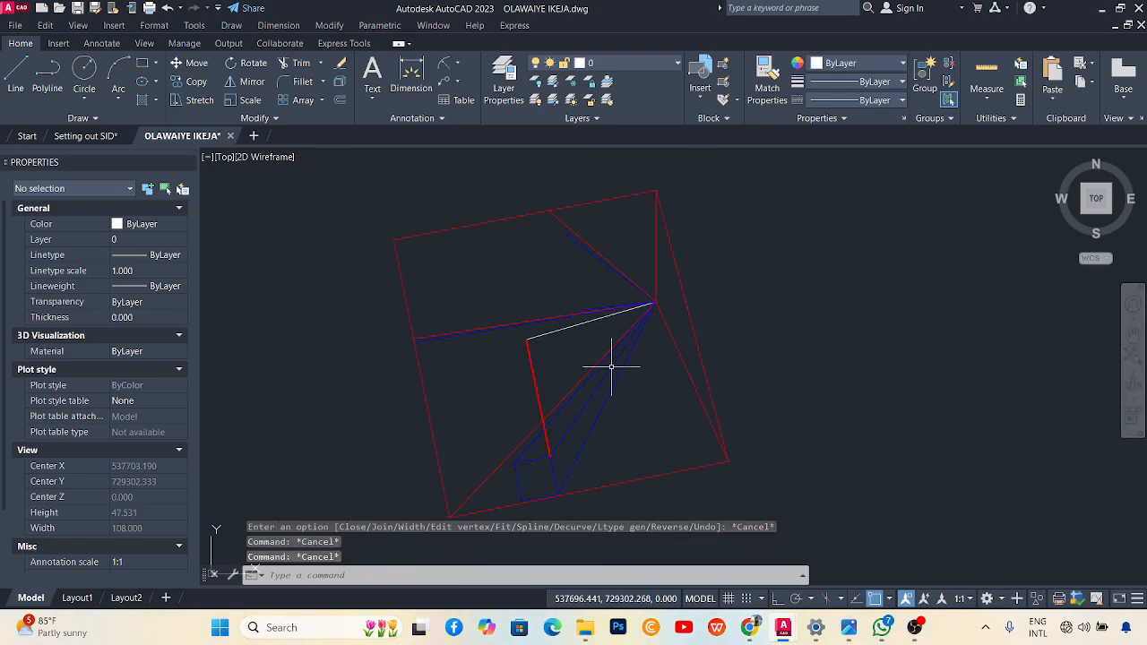
Trace a polyline from the boundary's left corner along the upper edge toward the top corner, undoing one misplaced vertex.
scroll(506, 309, "up", 2)
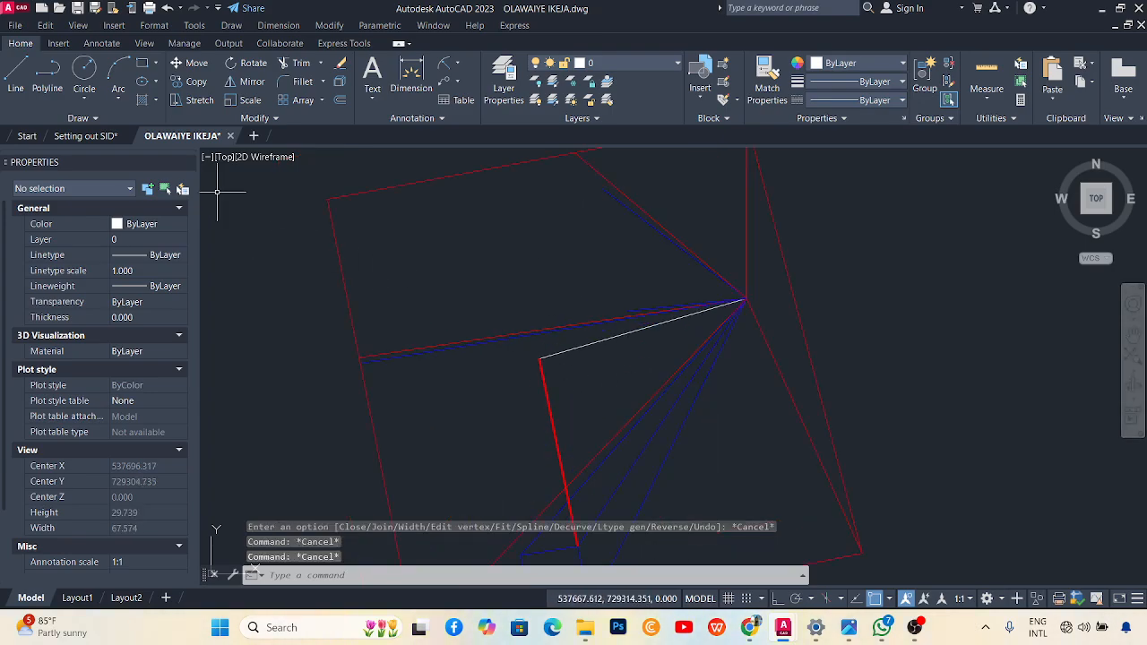
left_click(47, 76)
scroll(363, 358, "up", 4)
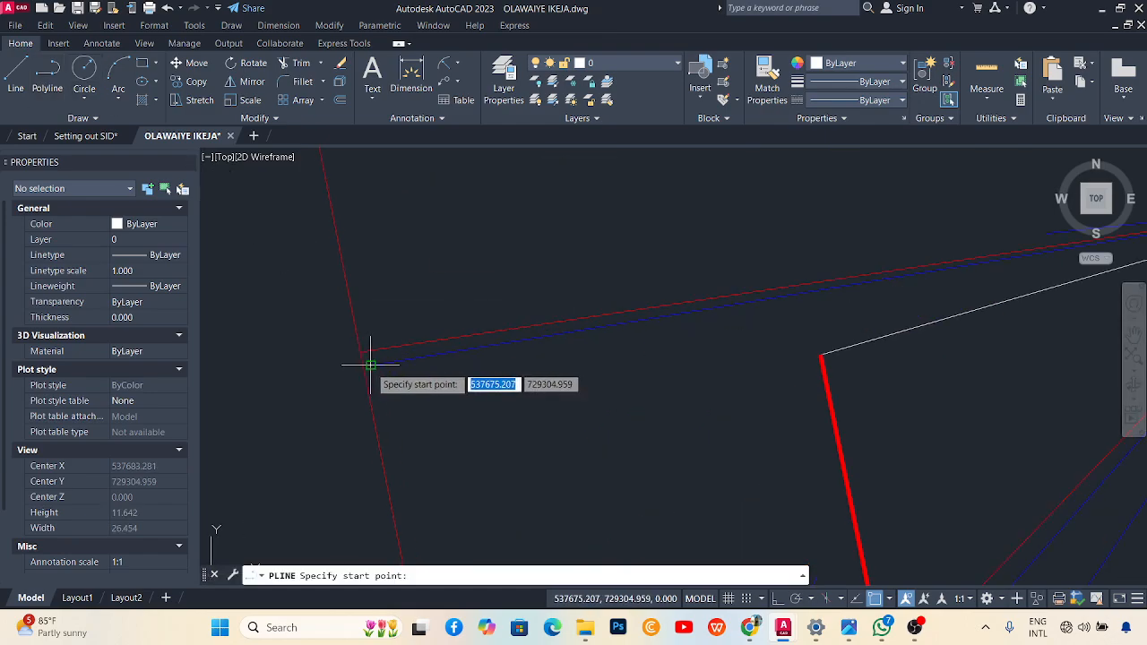
left_click(370, 364)
scroll(567, 367, "down", 2)
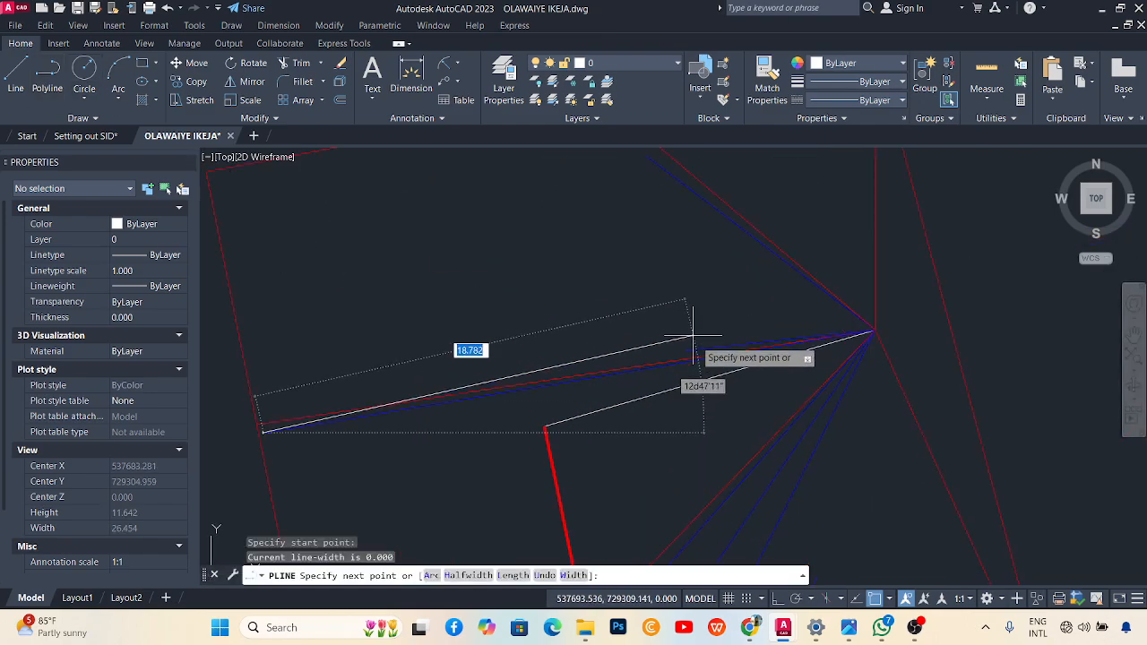
left_click(674, 351)
scroll(683, 334, "up", 2)
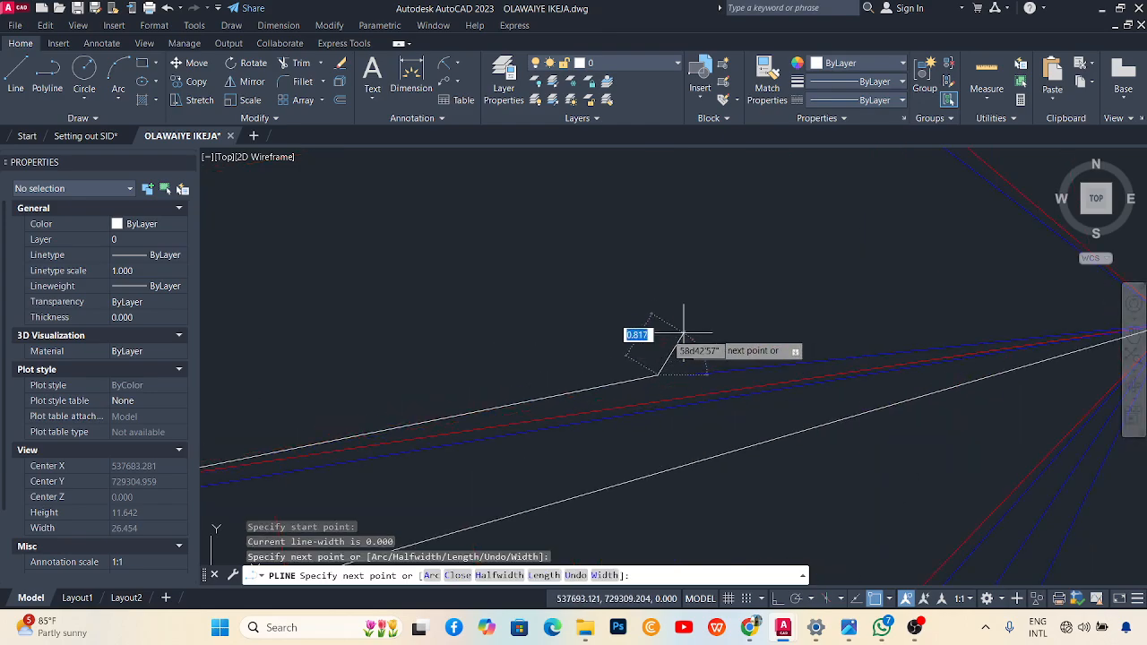
scroll(684, 334, "down", 2)
key("ctrl+z")
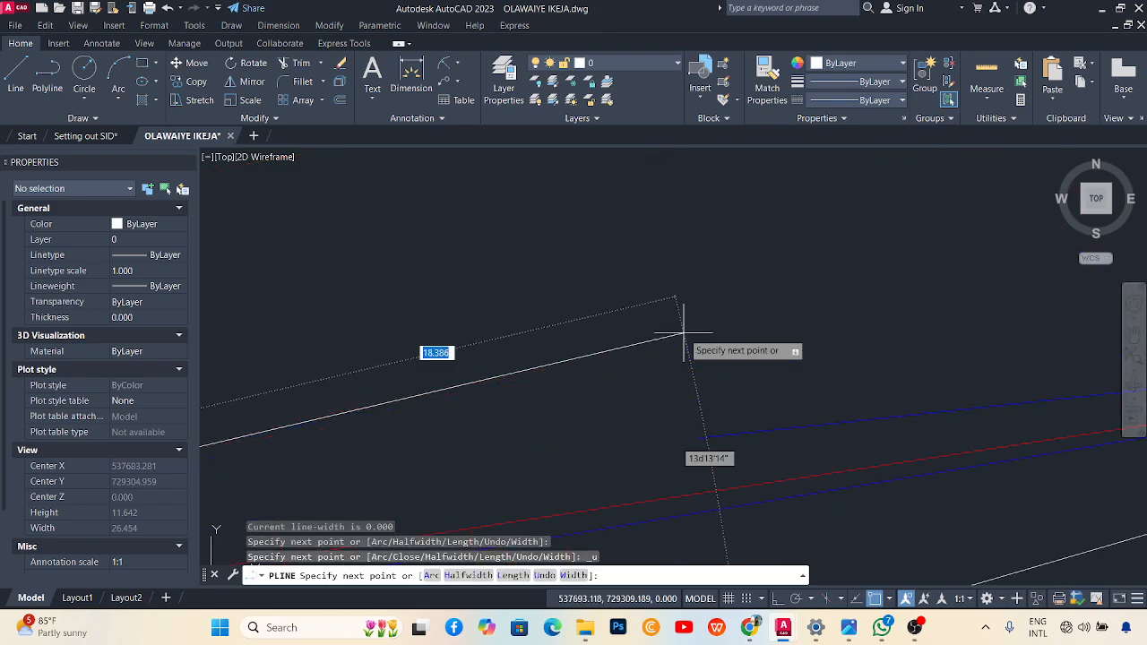
scroll(686, 330, "up", 2)
left_click(696, 427)
scroll(674, 376, "down", 2)
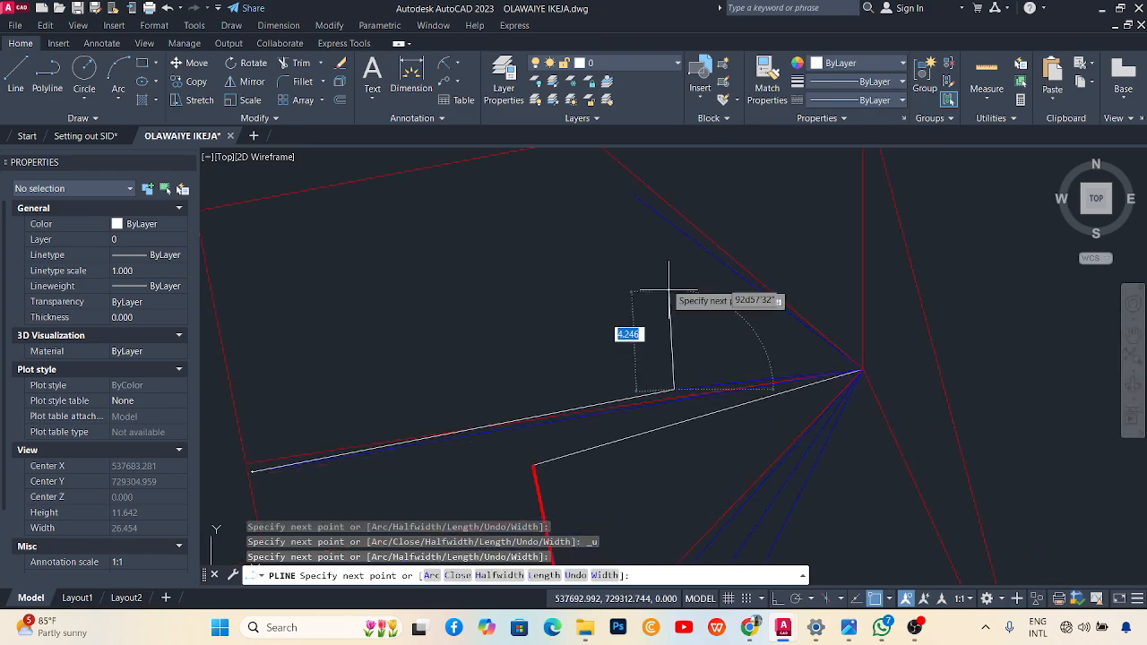
left_click(634, 196)
key("Escape")
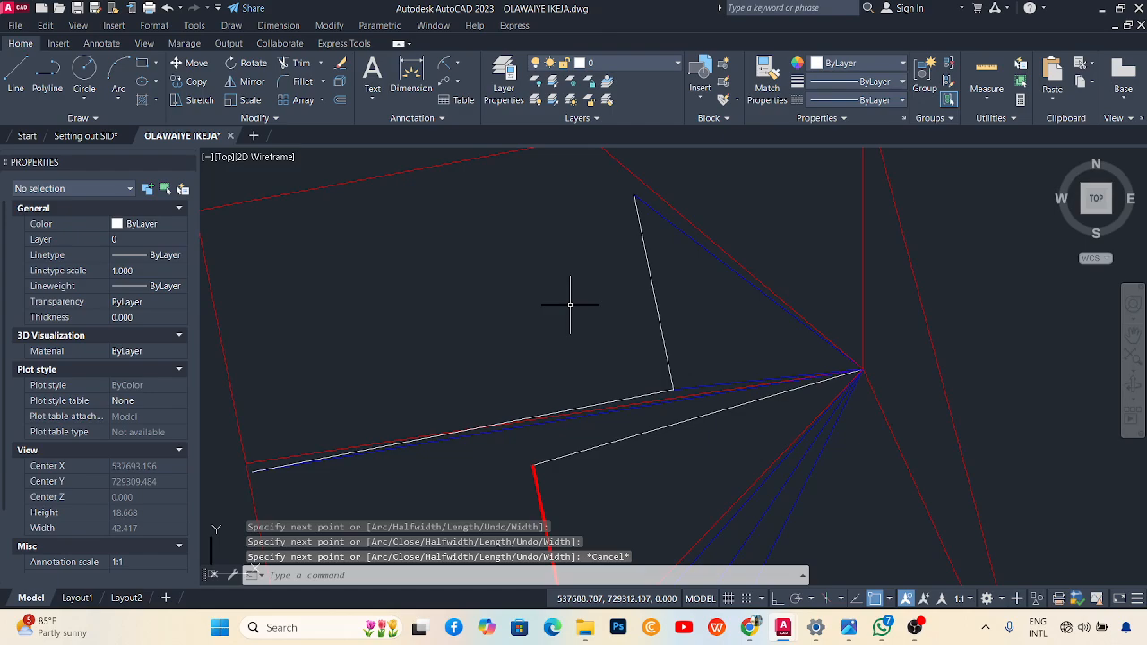
Draw a second polyline with PL from the upper edge corner to the boundary's left corner.
type("pl")
key("Return")
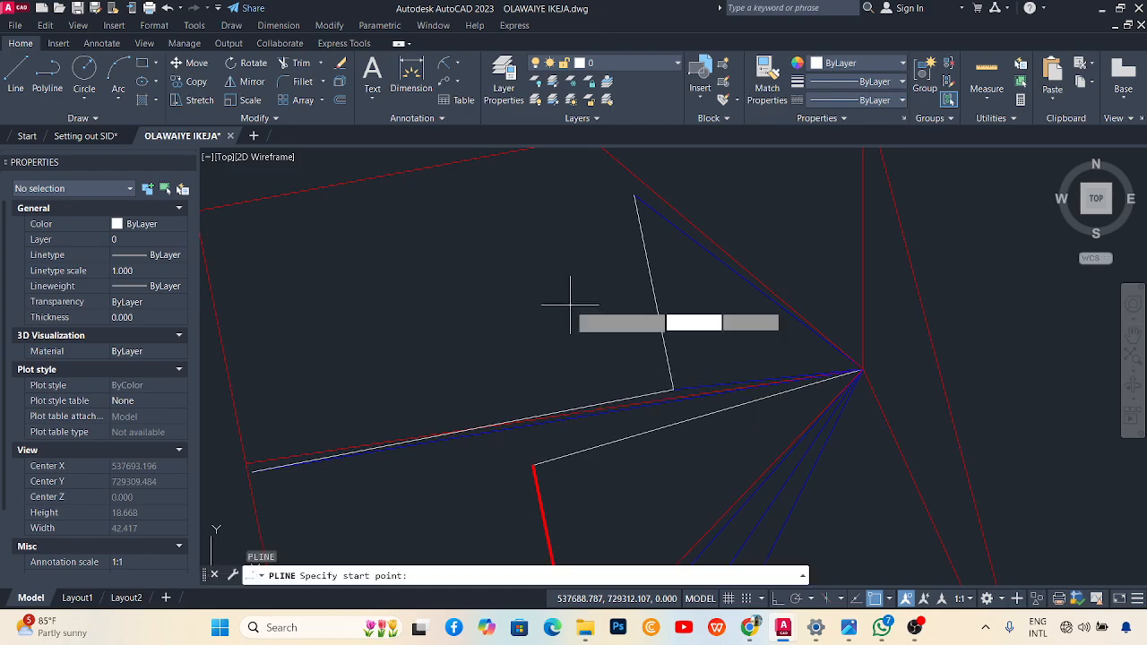
left_click(672, 389)
scroll(225, 479, "up", 5)
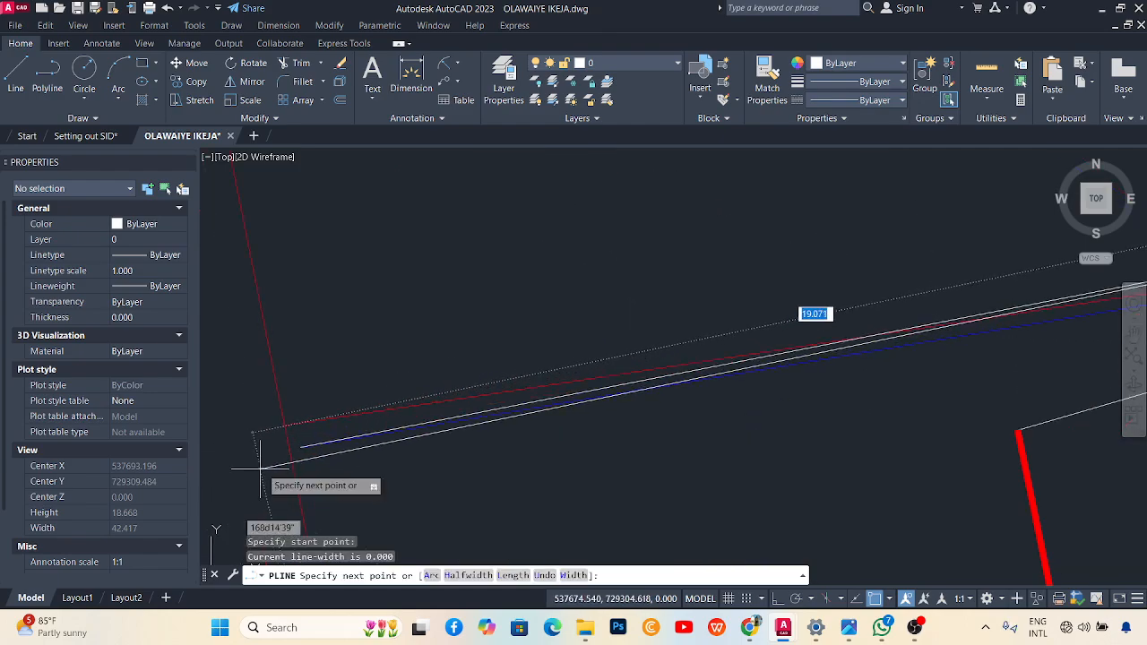
left_click(303, 444)
key("Escape")
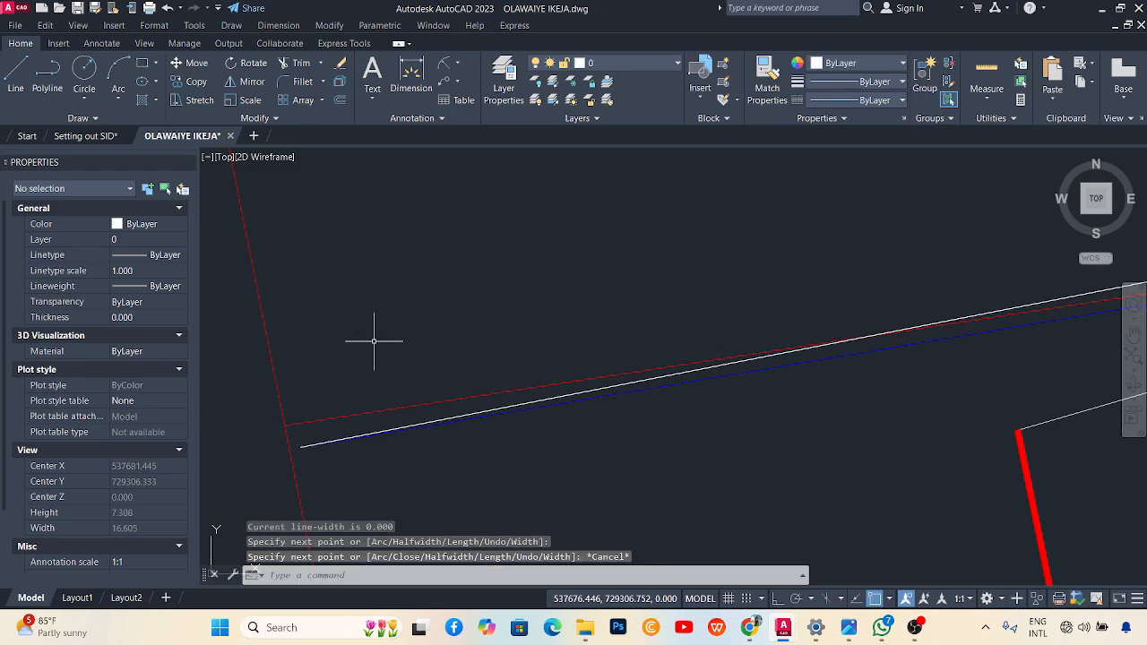
scroll(418, 374, "down", 5)
scroll(500, 358, "up", 2)
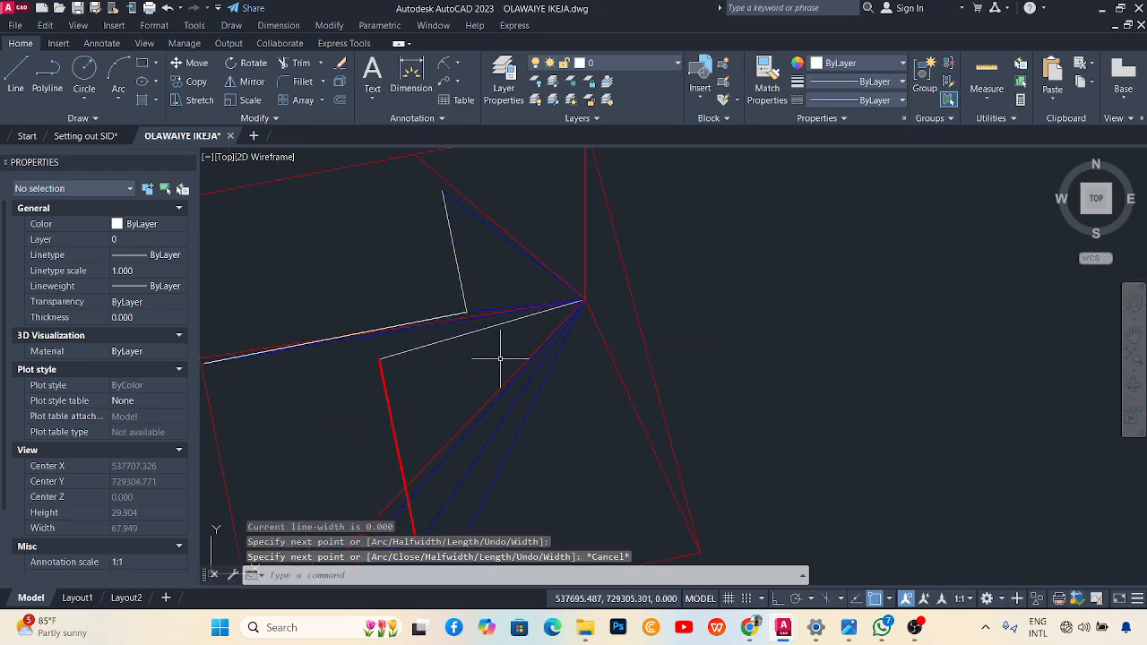
Move the white upper-edge polyline to a new position.
left_click(418, 321)
type("m")
key("Return")
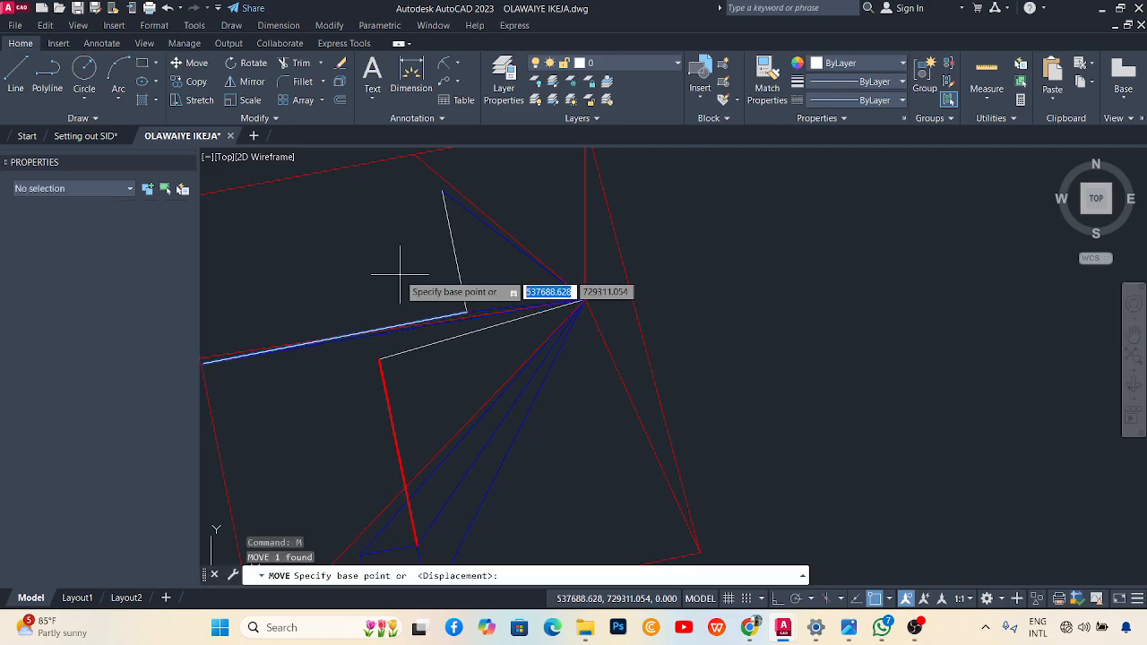
scroll(466, 309, "up", 3)
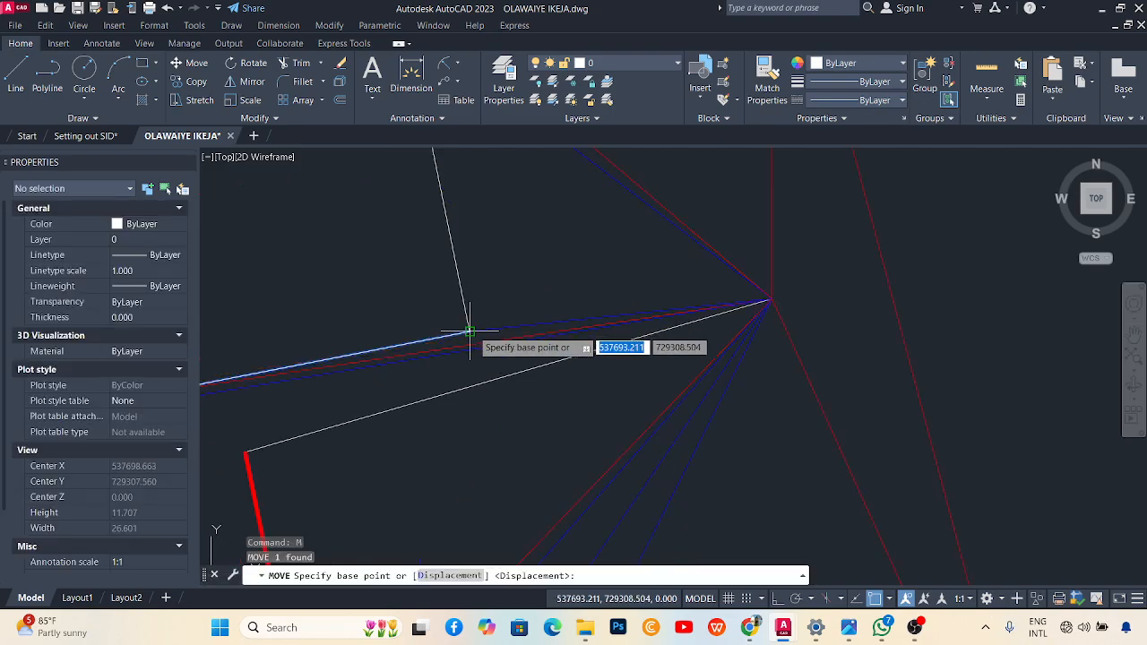
left_click(474, 318)
scroll(454, 201, "down", 2)
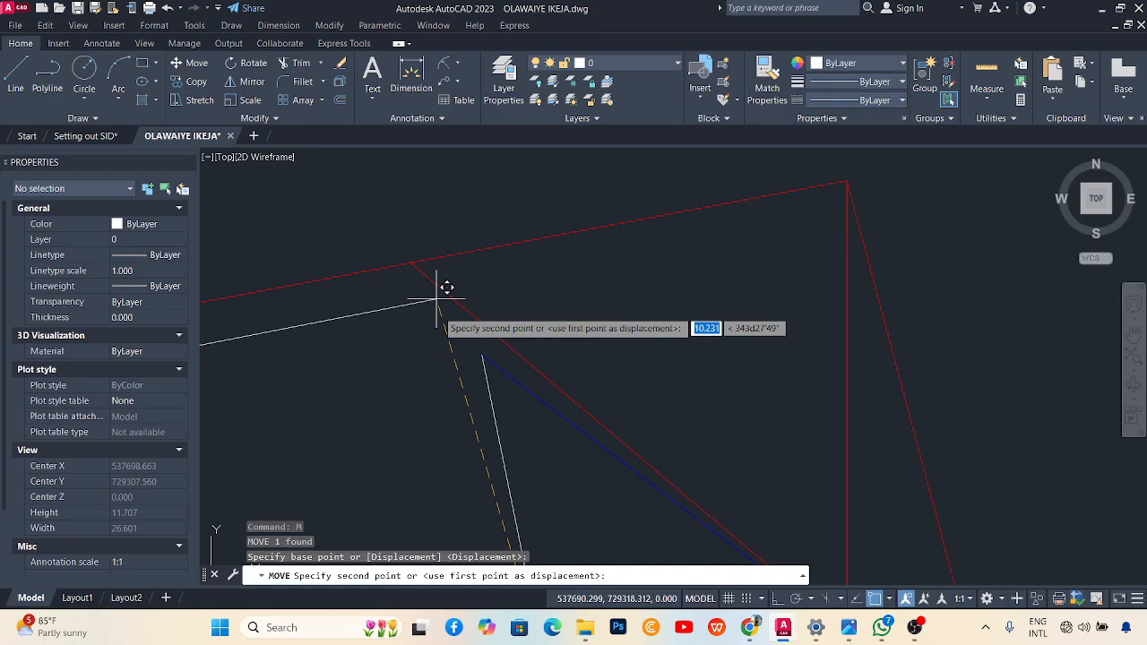
left_click(492, 343)
scroll(506, 335, "down", 6)
scroll(506, 333, "up", 2)
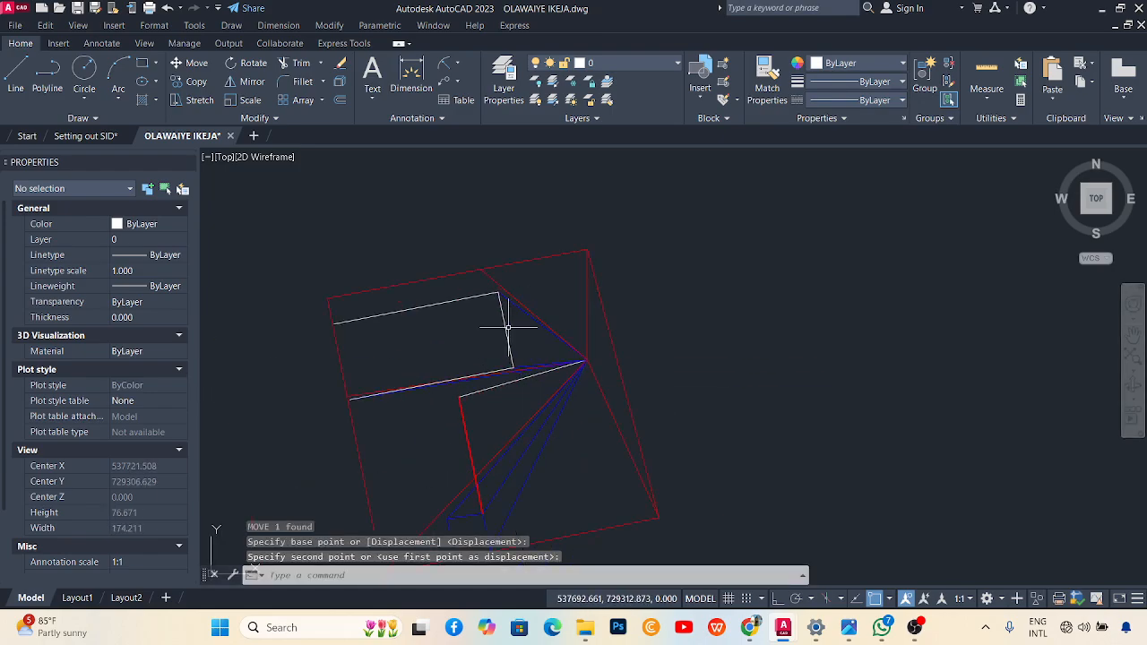
Extend a new vertex from the outline's end toward the left boundary, then cancel the edit.
left_click(506, 328)
scroll(488, 289, "up", 1)
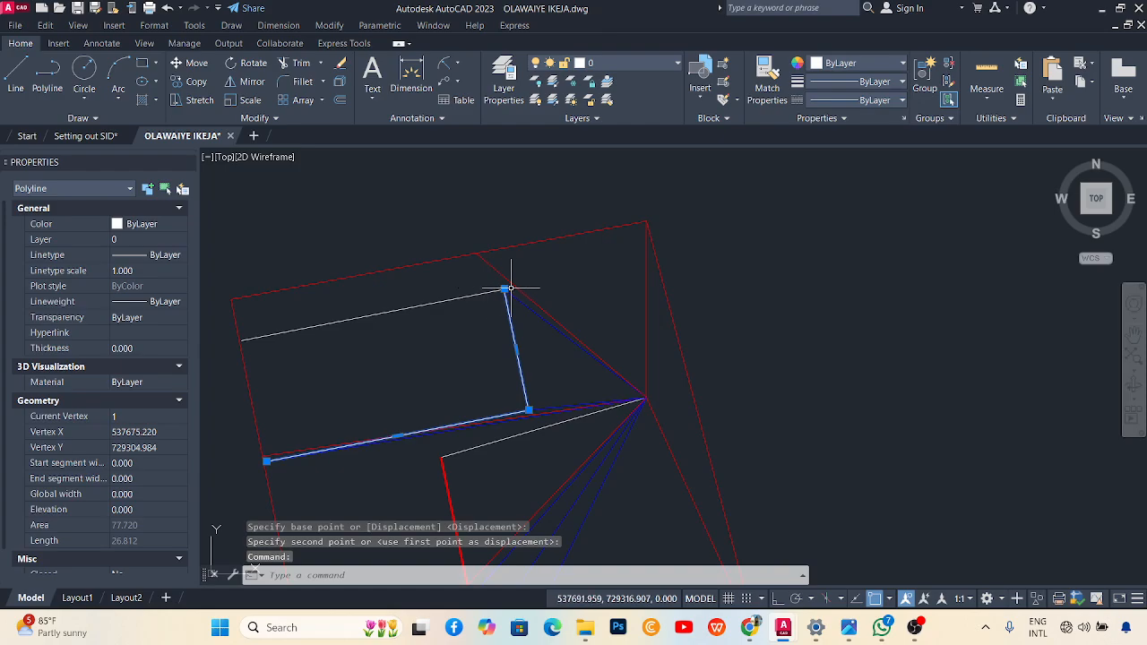
mouse_move(507, 290)
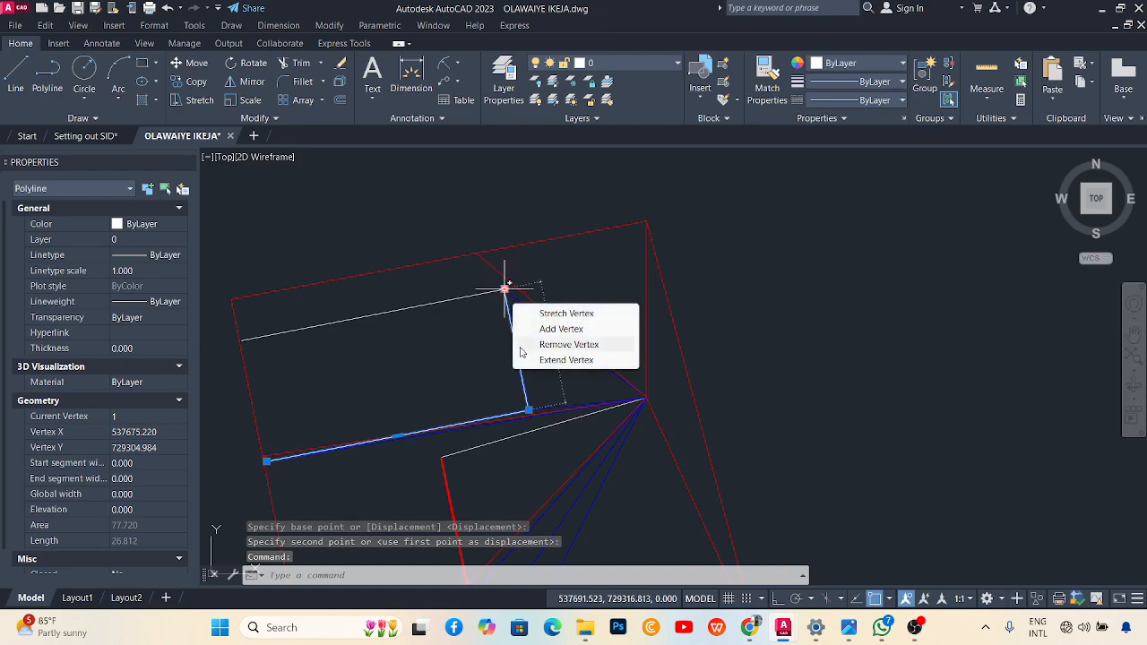
left_click(563, 358)
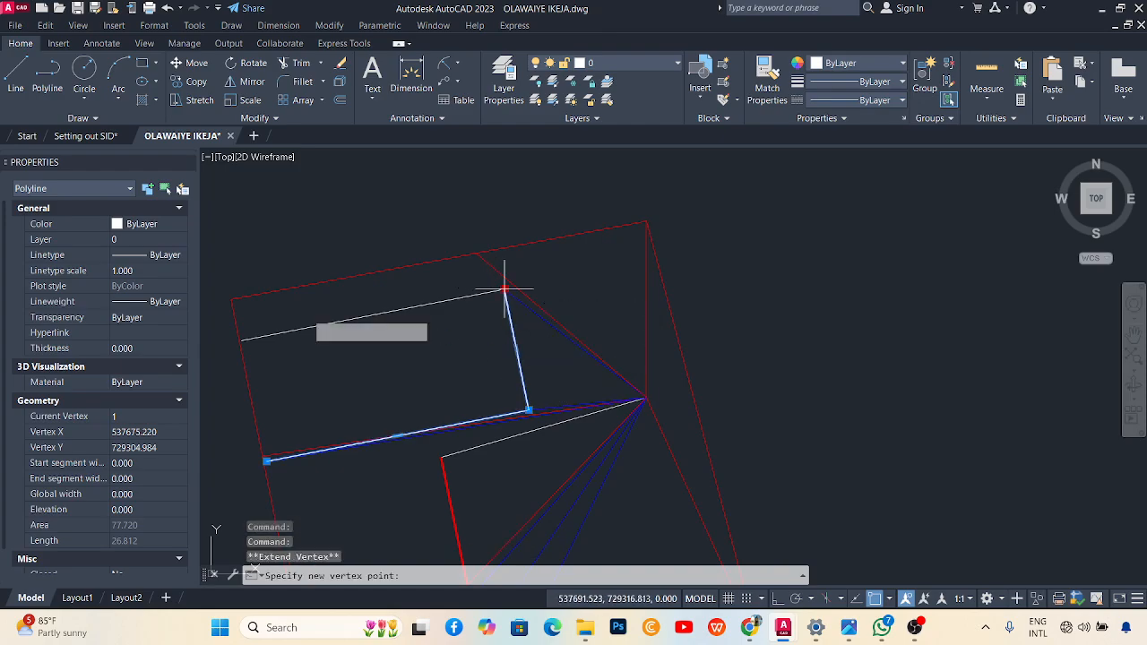
left_click(243, 339)
mouse_move(244, 341)
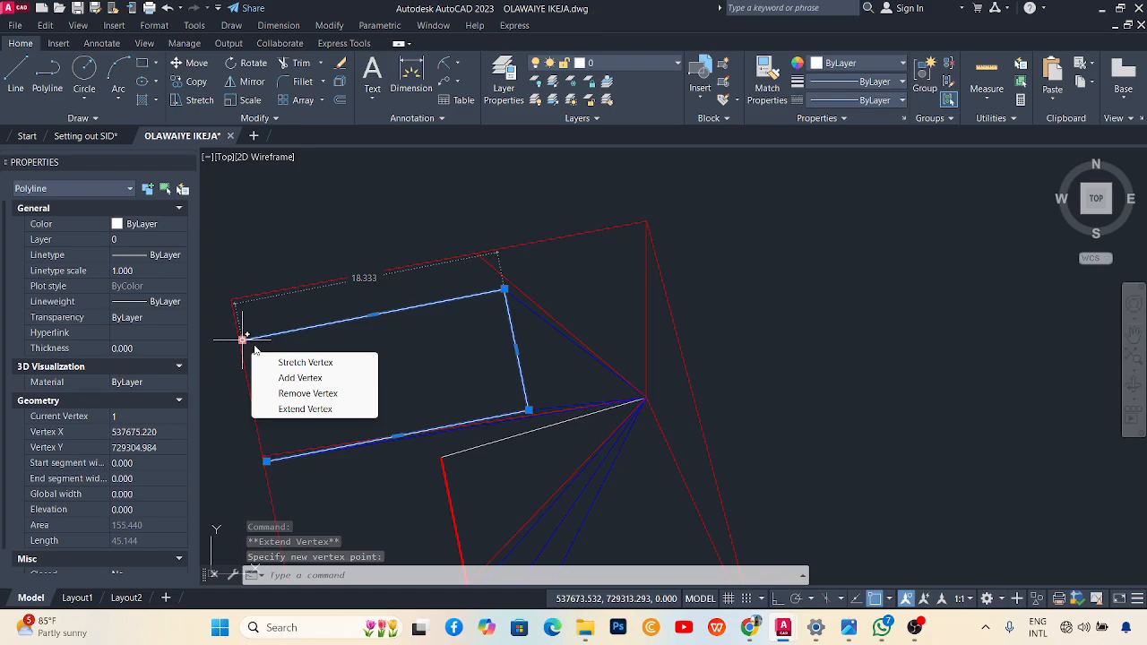
key("Escape")
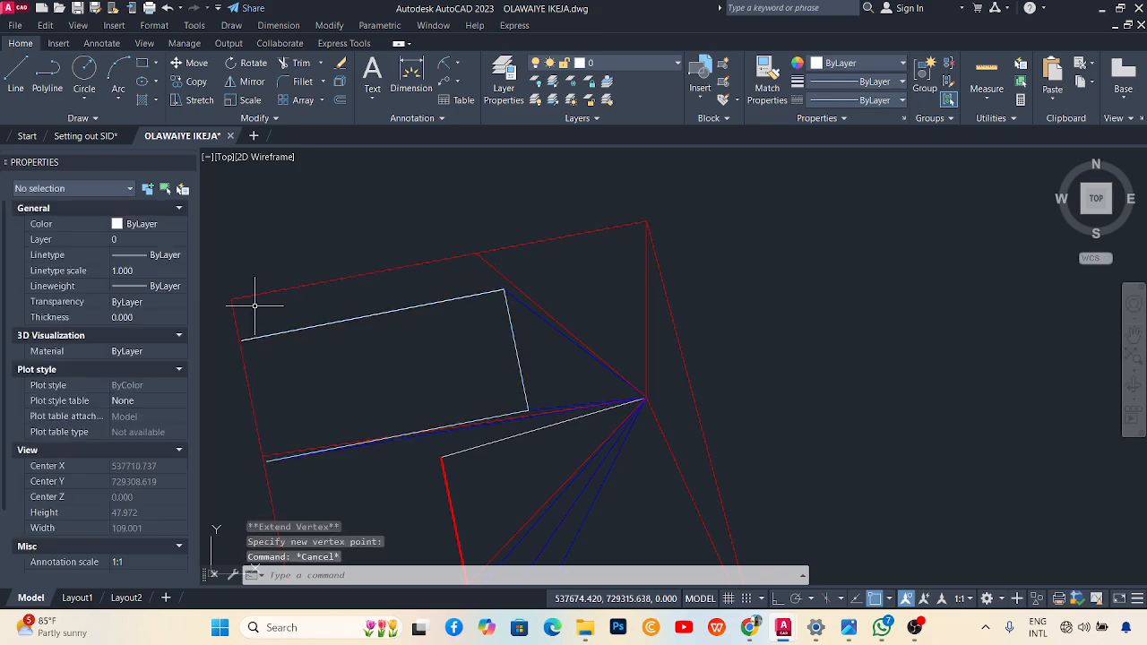
Extend the upper white line to the boundary with EXTEND, also trying the lower edge.
left_click(298, 63)
left_click(320, 62)
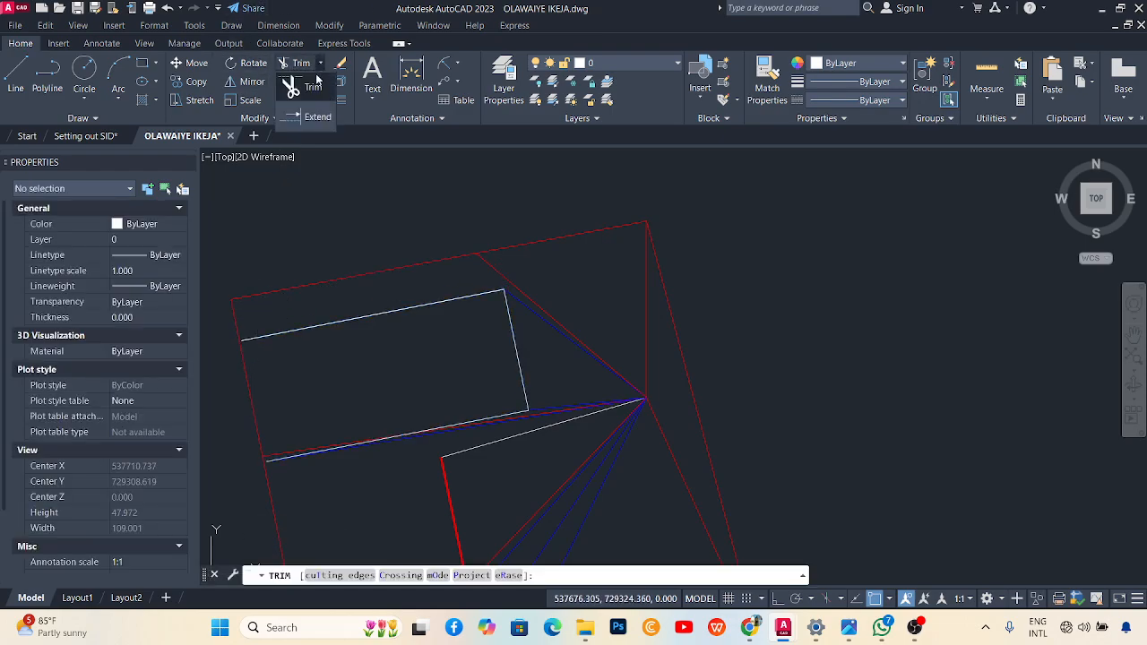
left_click(314, 116)
scroll(224, 345, "up", 5)
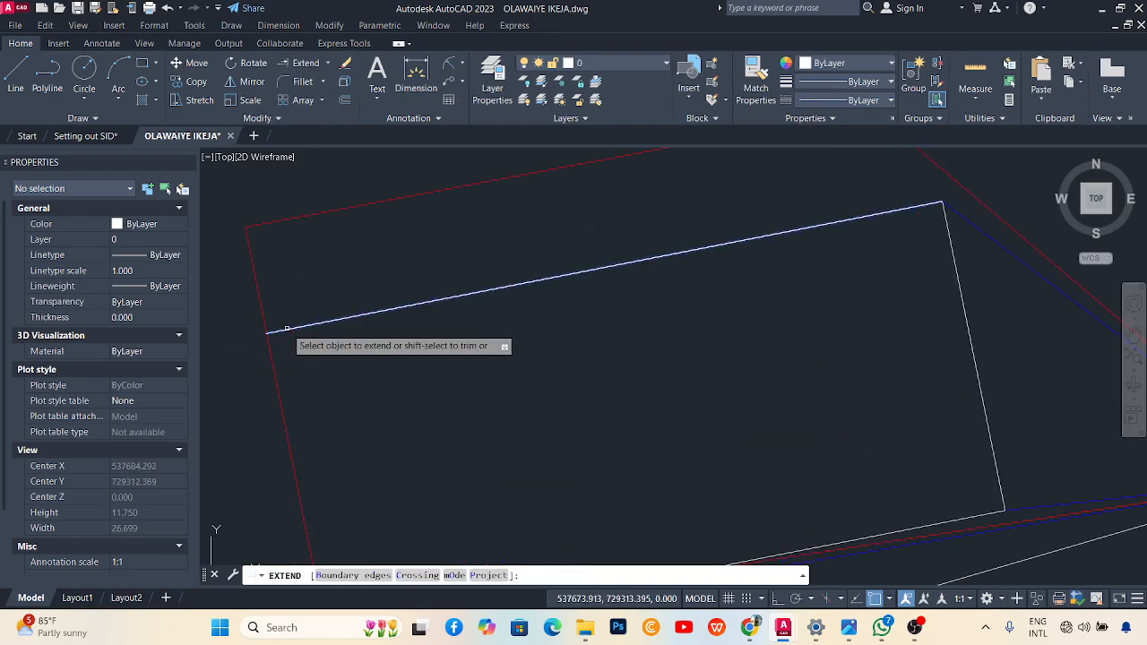
left_click(287, 329)
scroll(326, 284, "down", 7)
scroll(330, 352, "up", 6)
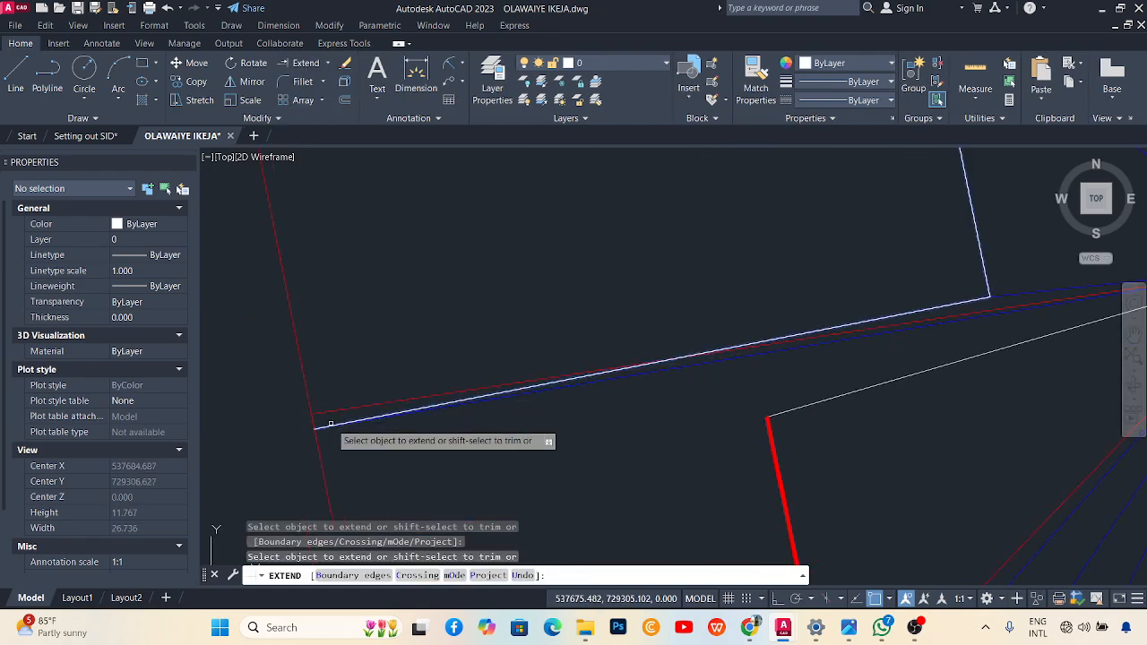
left_click(328, 420)
key("Escape")
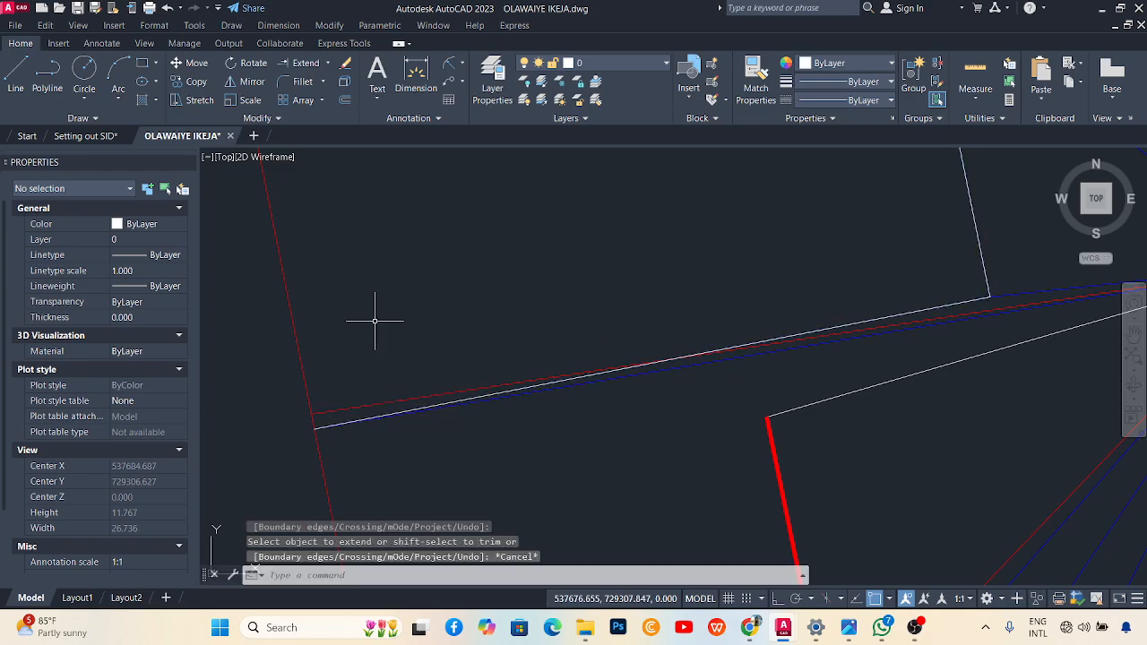
scroll(375, 320, "down", 10)
scroll(410, 341, "up", 2)
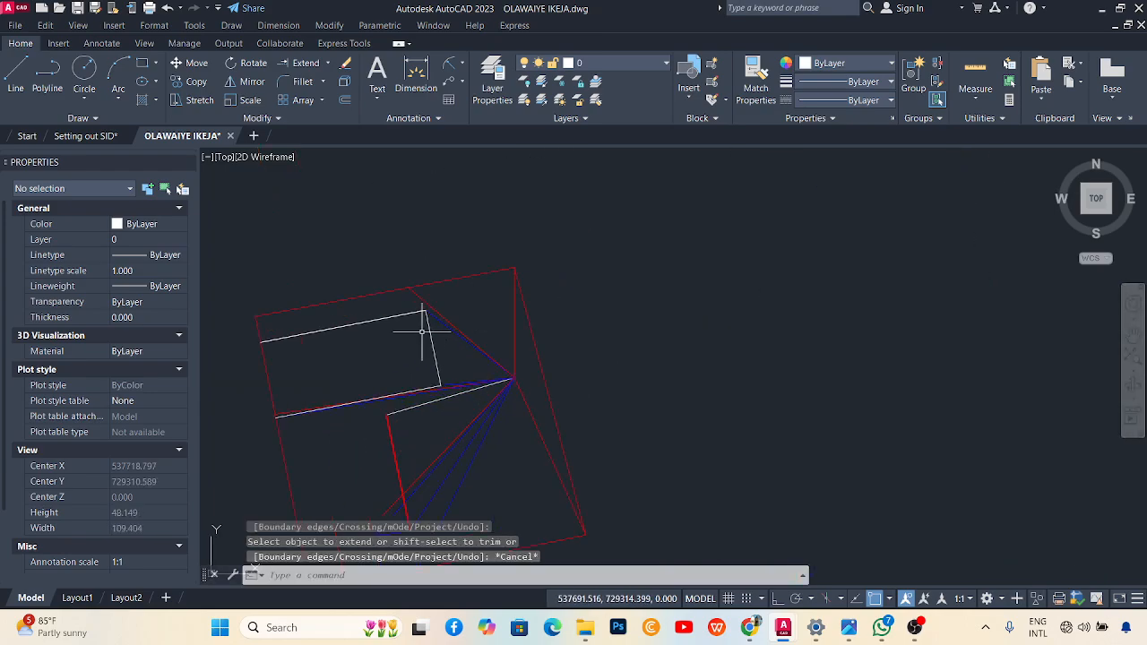
Send the white outline polyline behind the other lines.
left_click(428, 333)
right_click(430, 334)
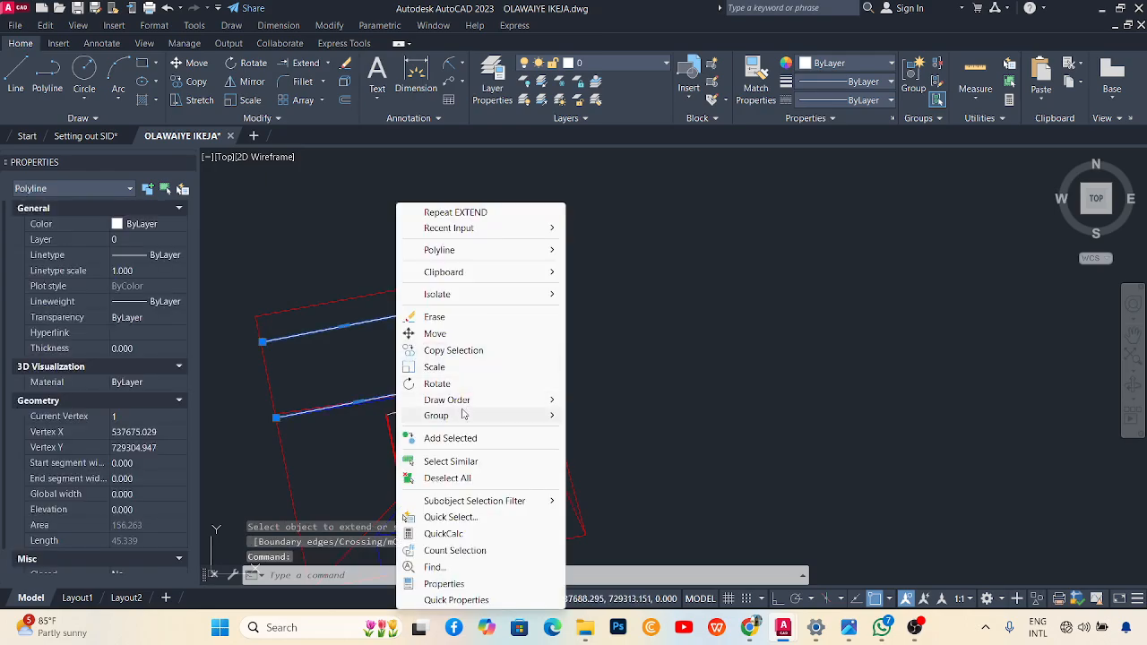
mouse_move(503, 406)
left_click(594, 416)
key("Escape")
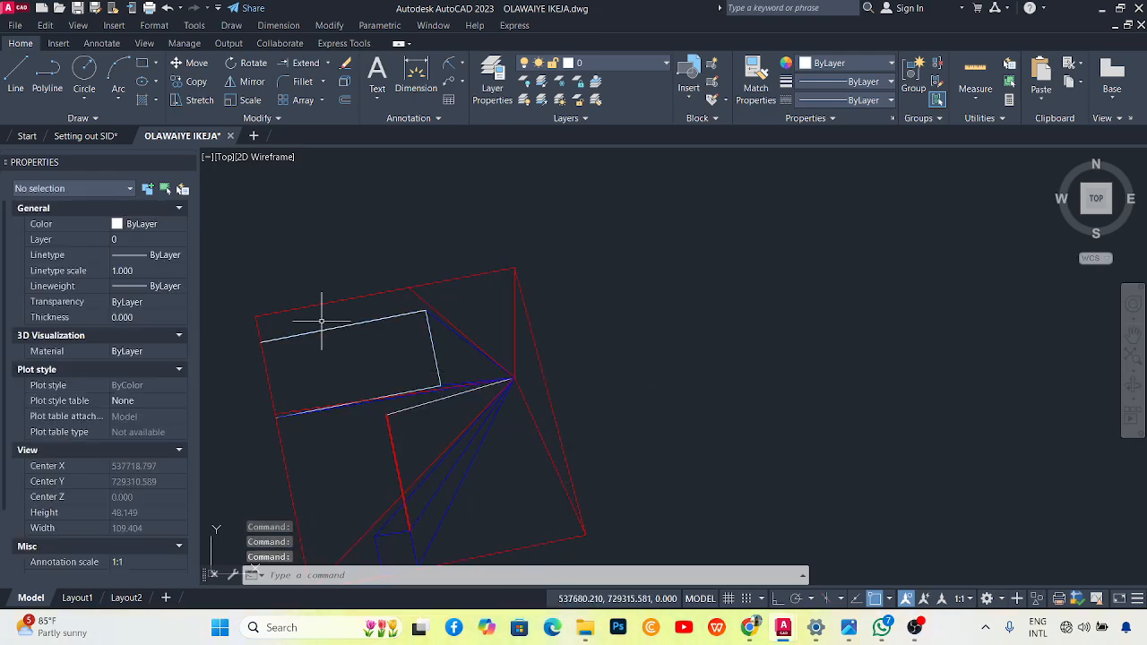
Delete the duplicate white edge.
left_click(325, 336)
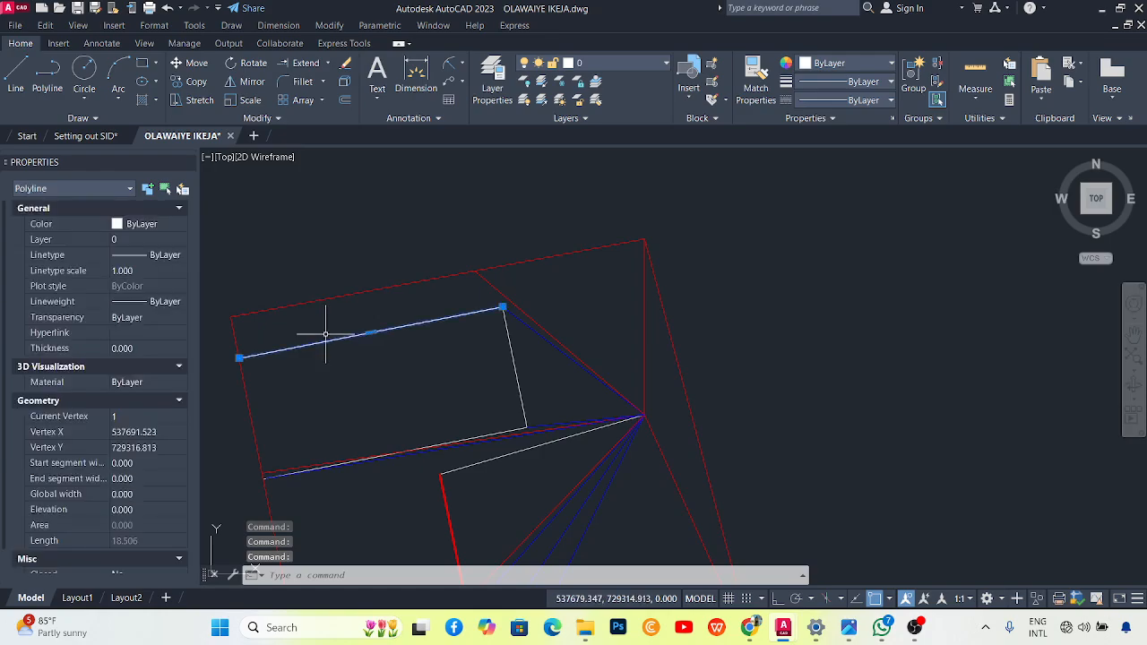
key("Delete")
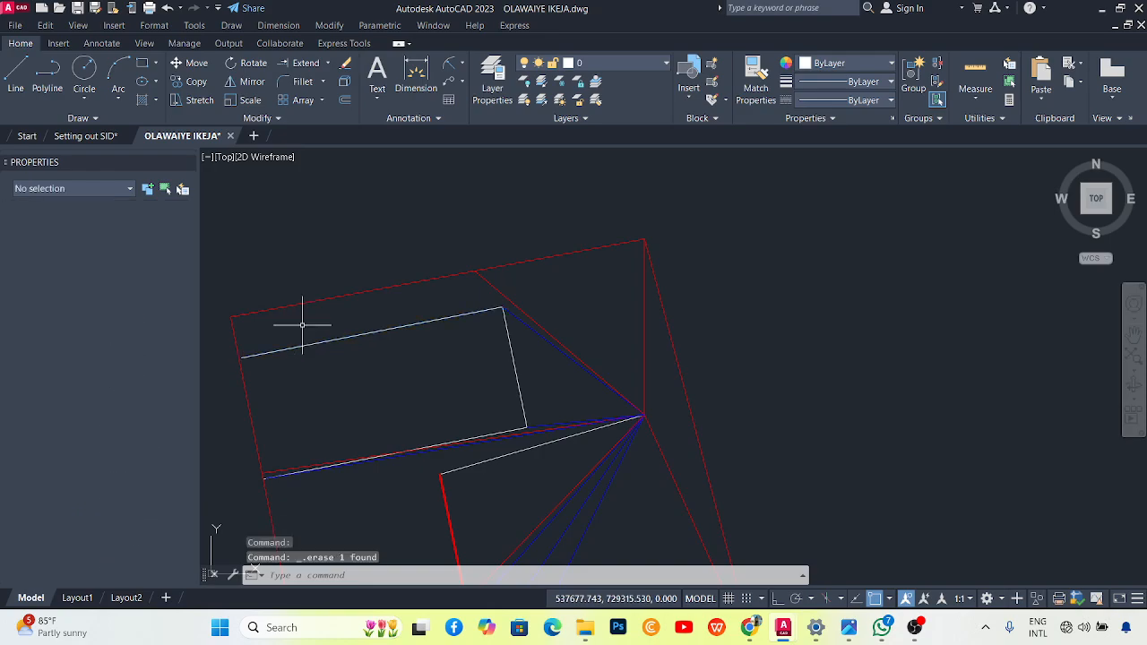
scroll(293, 474, "up", 5)
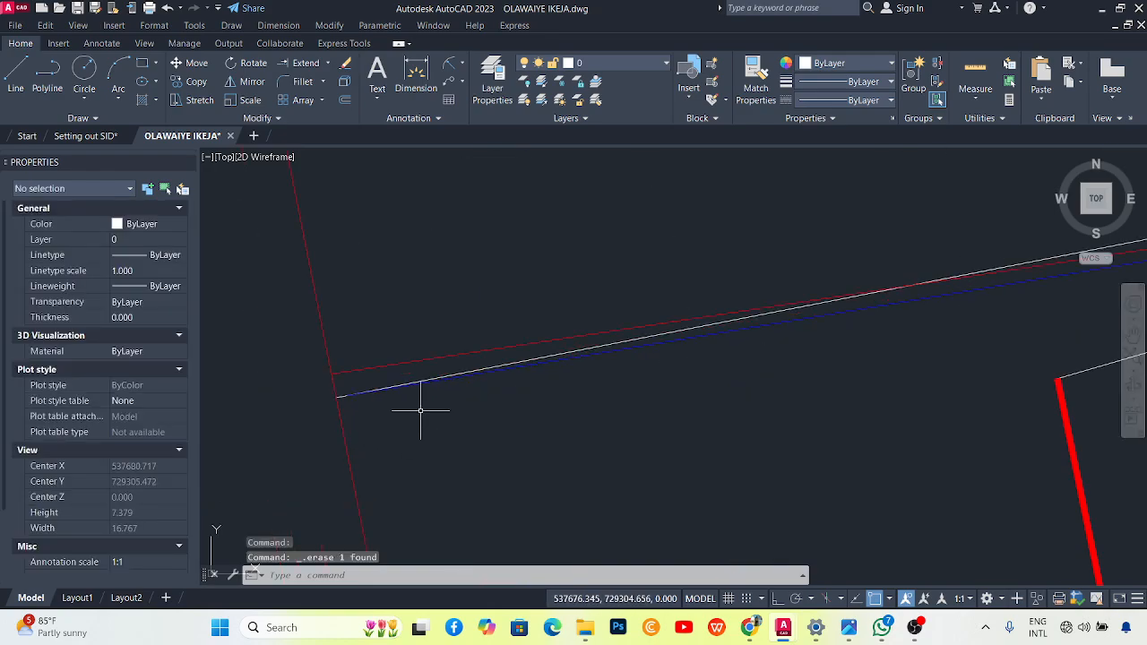
scroll(440, 332, "down", 5)
scroll(430, 315, "up", 3)
scroll(481, 366, "down", 3)
scroll(628, 353, "up", 2)
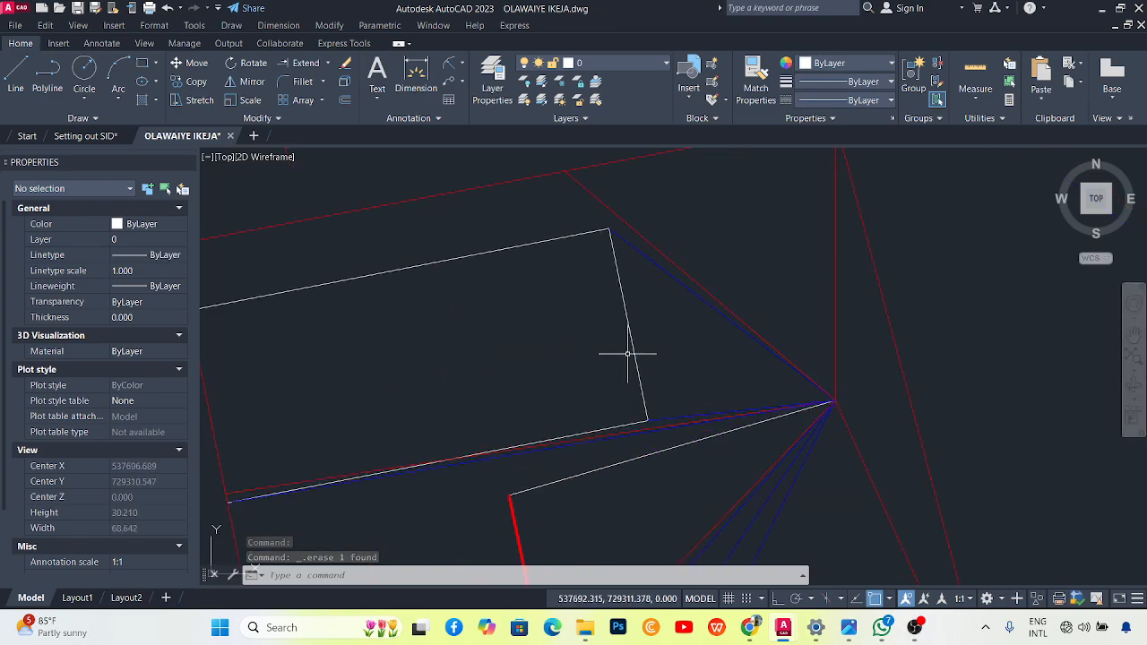
Draw a line between the rectangle's top and lower corners and move it near the lower-left corner.
type("l")
key("Return")
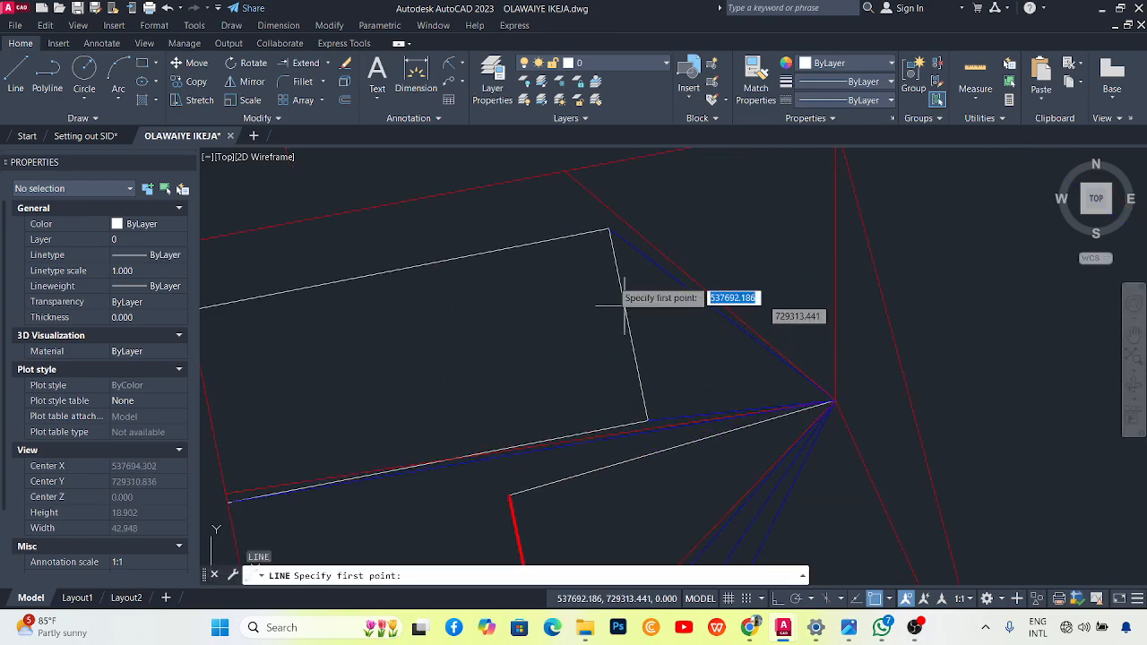
left_click(608, 233)
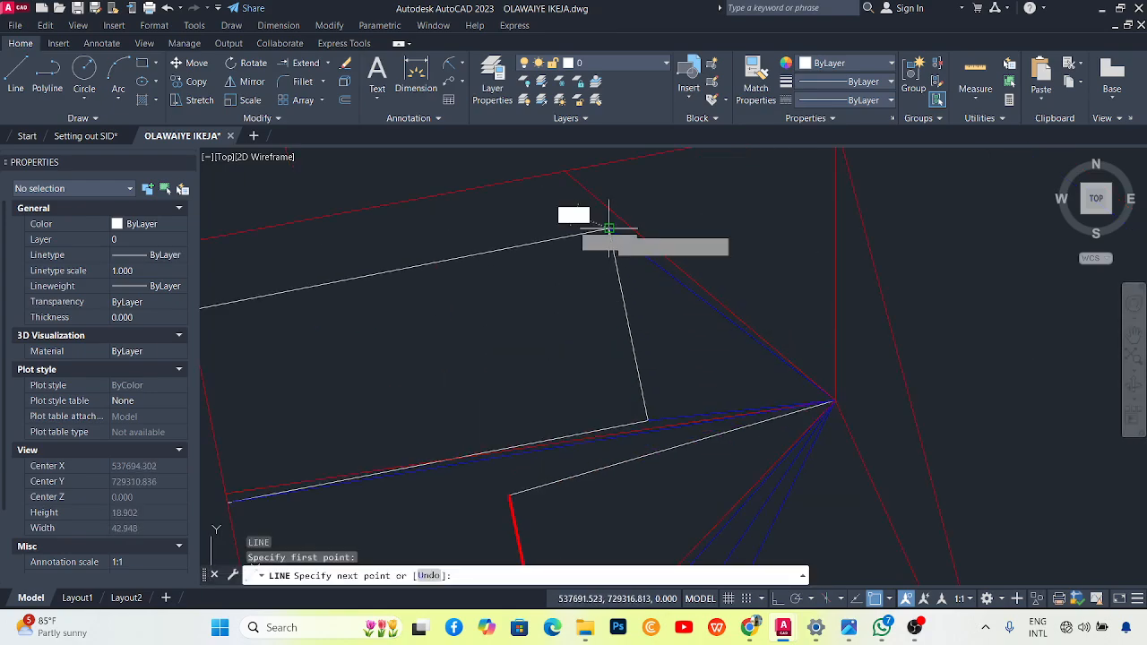
left_click(648, 419)
key("Escape")
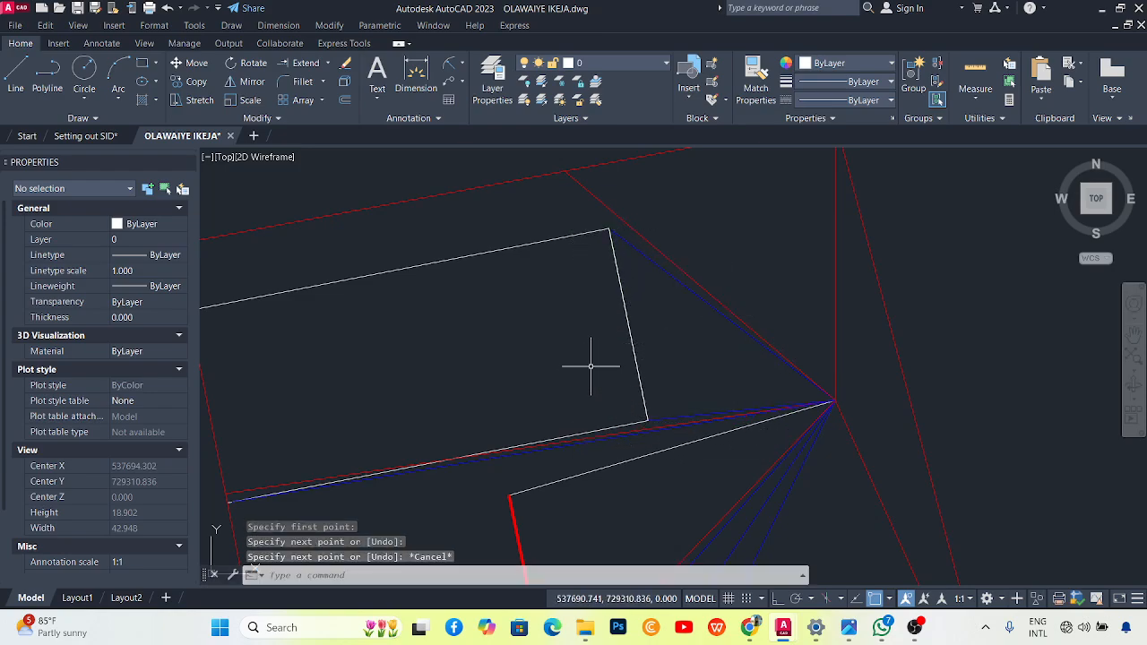
left_click(626, 319)
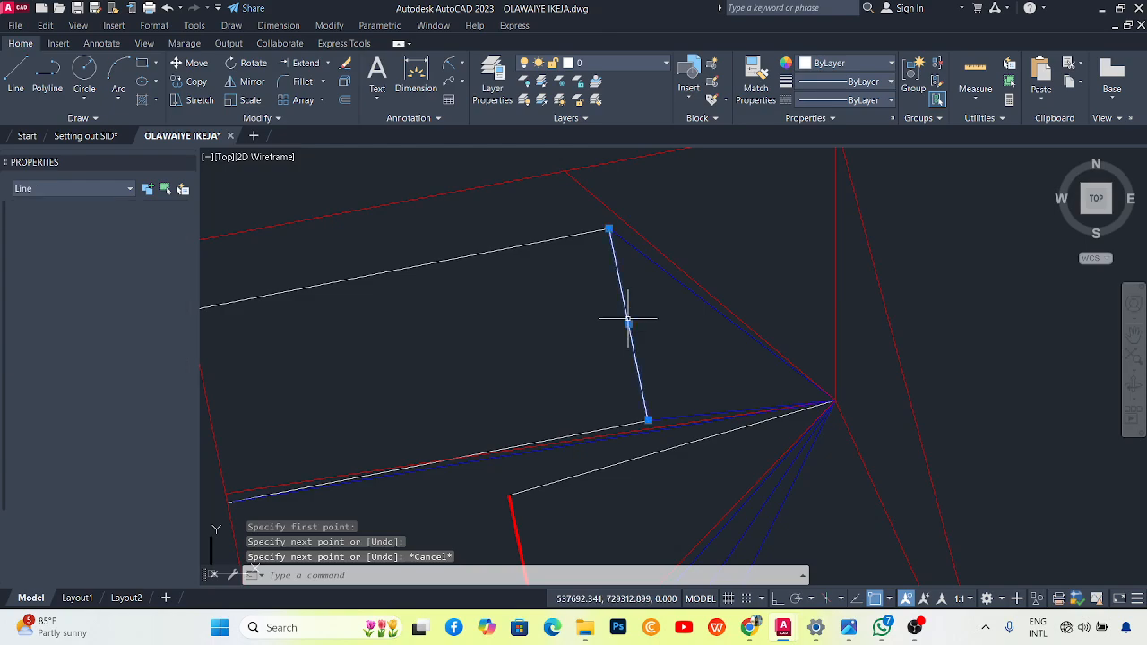
key("Return")
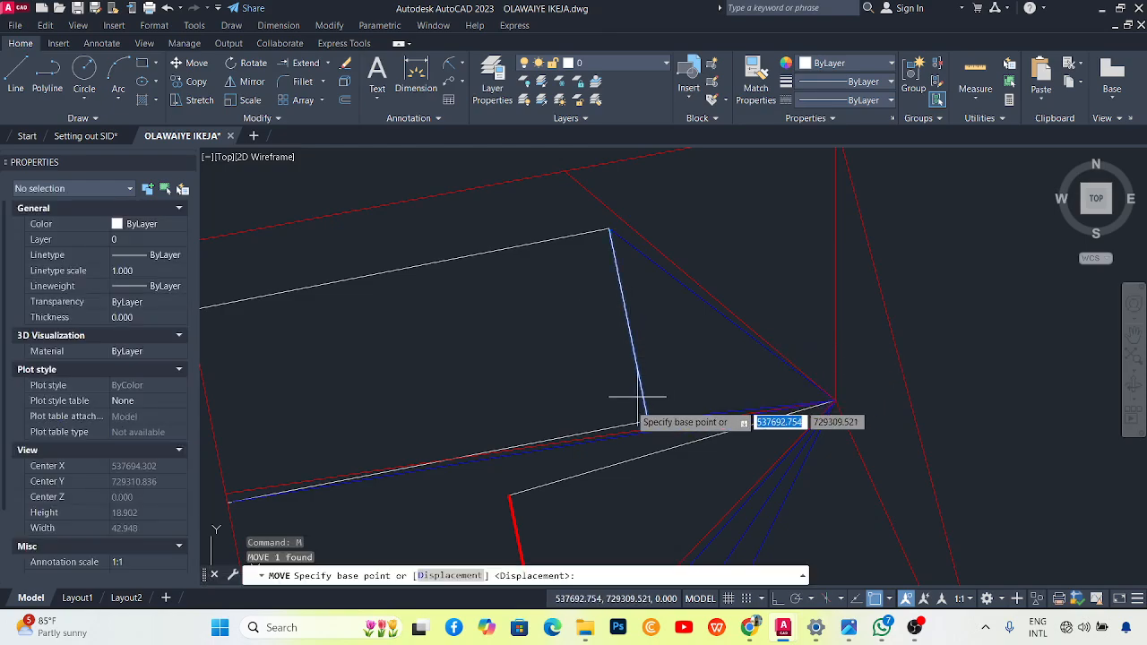
left_click(648, 420)
scroll(564, 399, "up", 4)
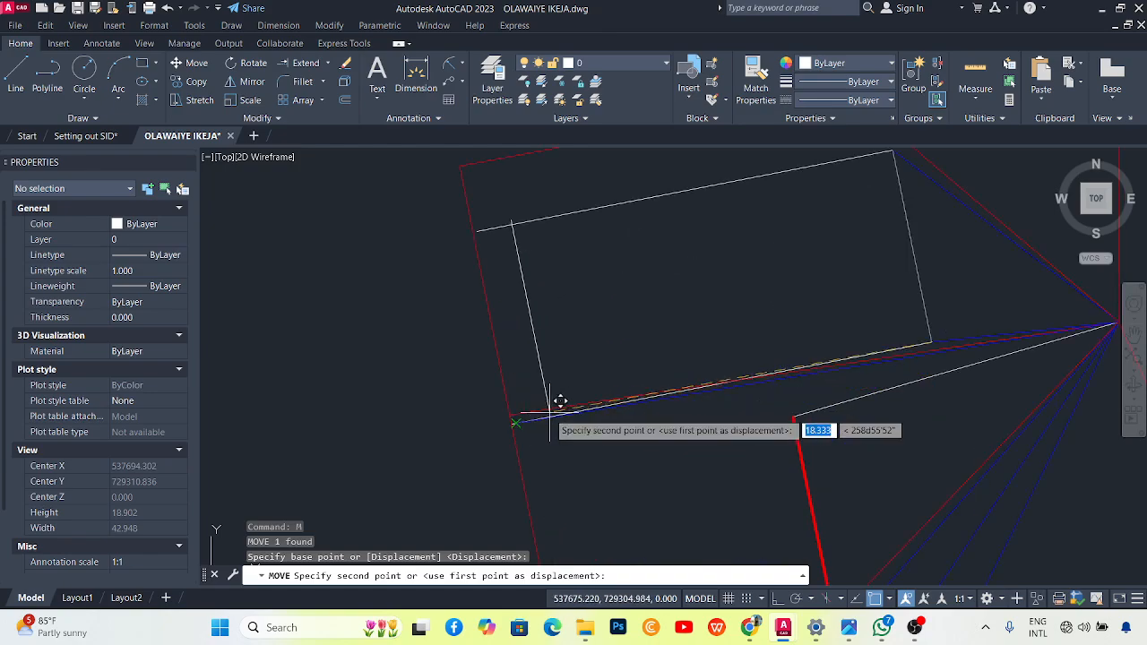
left_click(517, 428)
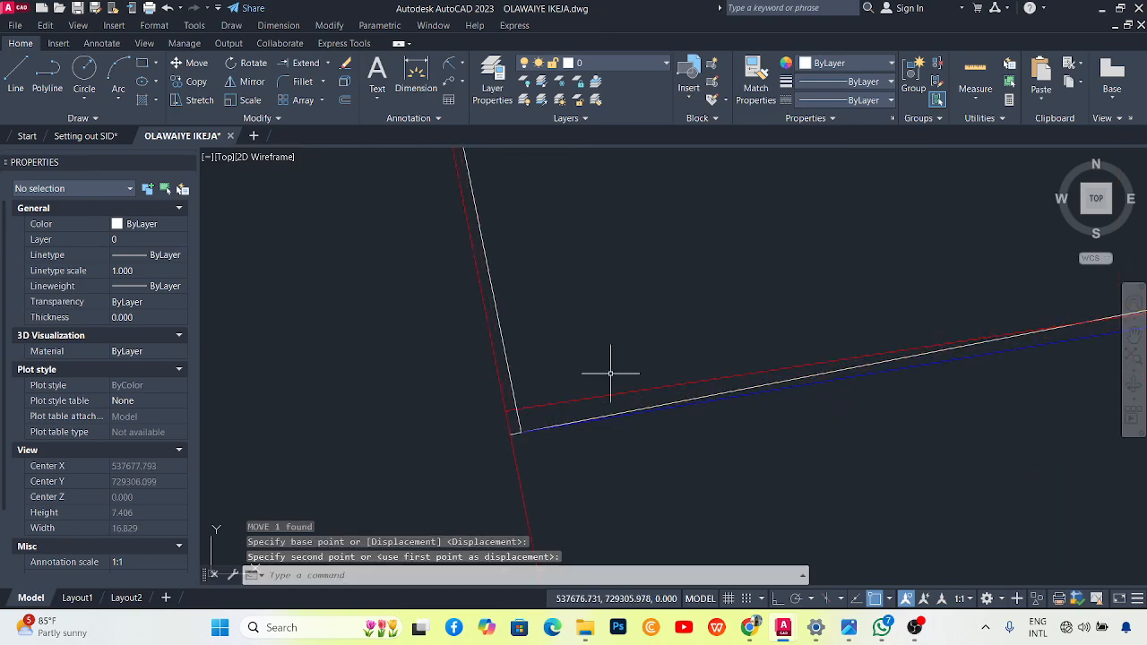
key("Escape")
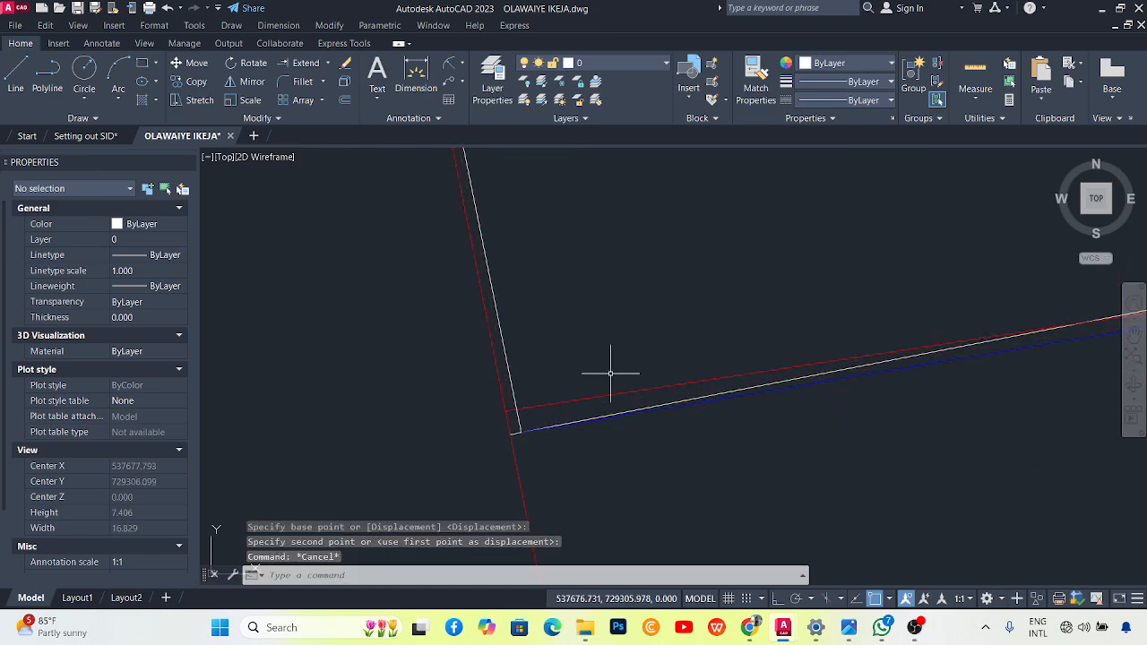
Add a new vertex from the outline's corner so it reaches the red boundary.
left_click(712, 393)
scroll(627, 430, "down", 3)
scroll(557, 449, "up", 3)
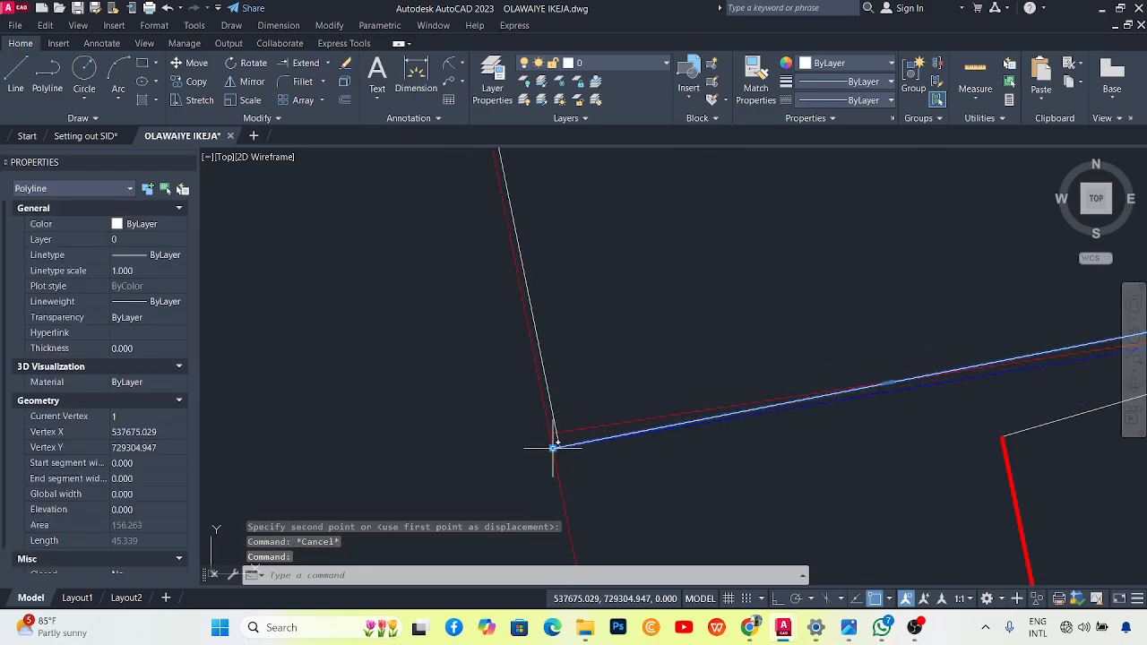
left_click(553, 445)
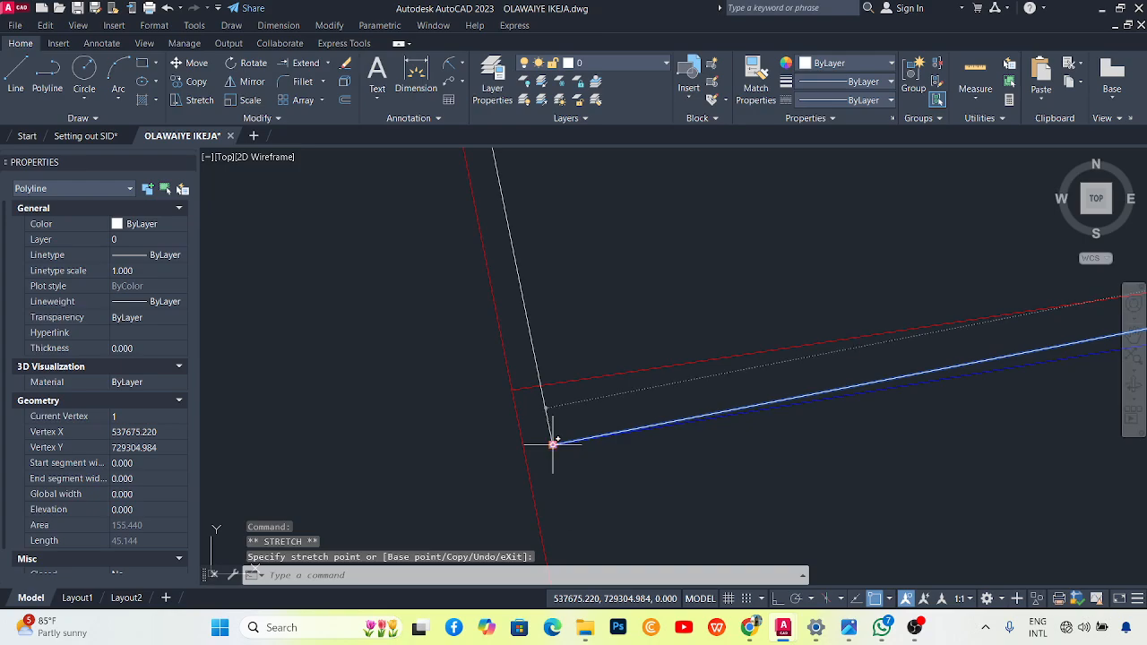
mouse_move(554, 443)
left_click(591, 515)
scroll(543, 332, "down", 3)
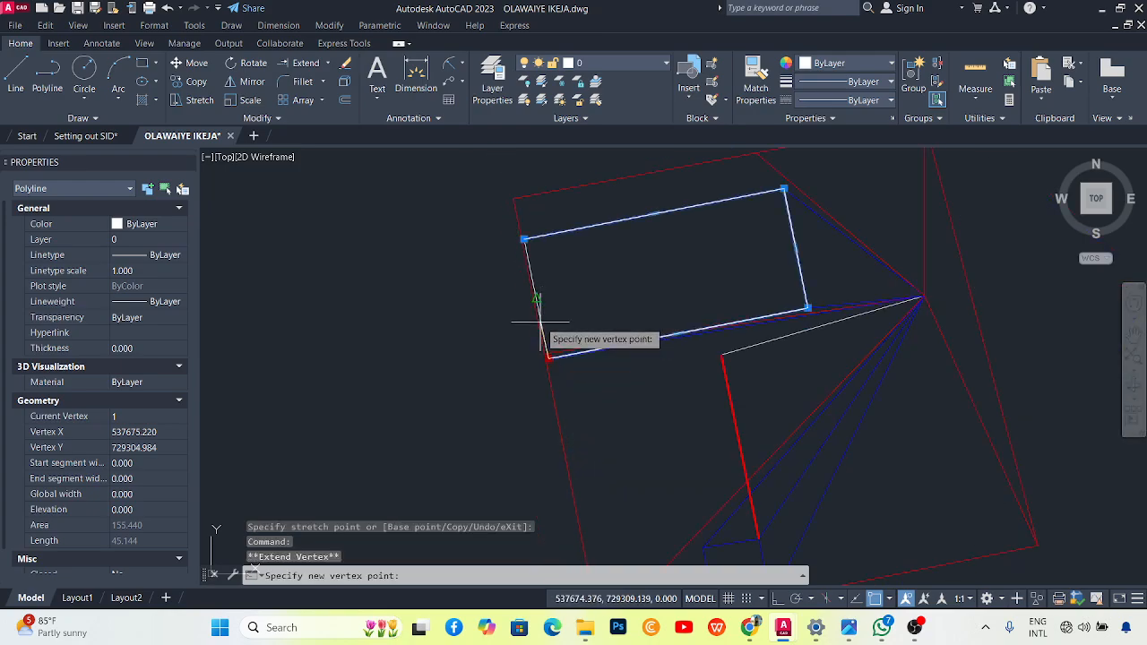
scroll(529, 251, "up", 5)
left_click(556, 255)
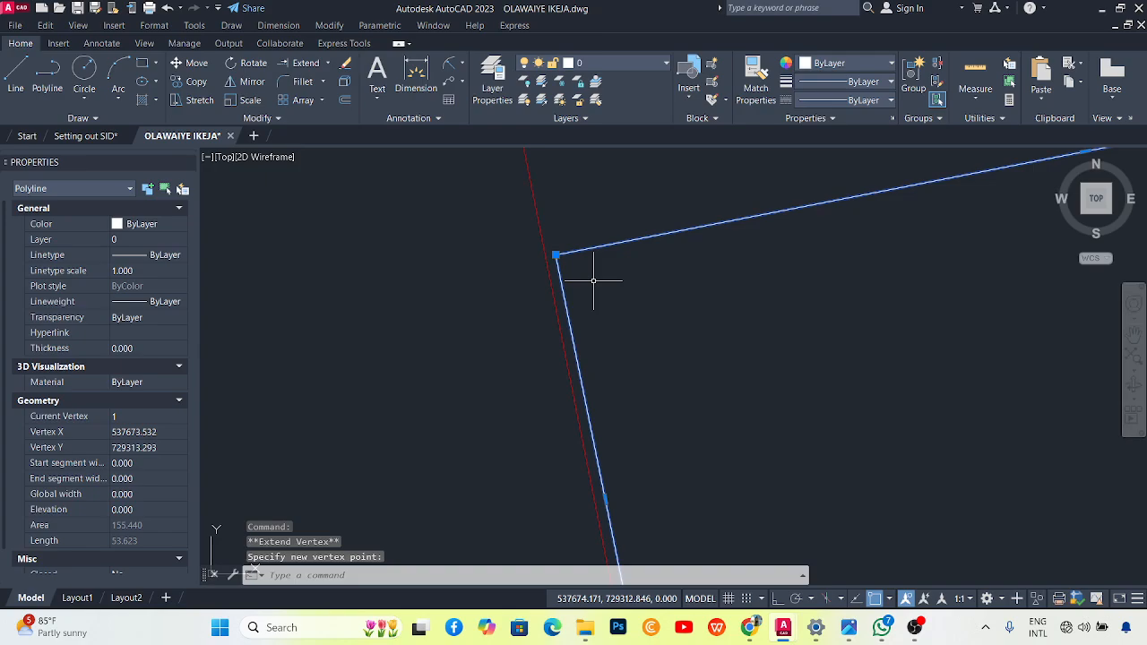
key("Escape")
scroll(593, 281, "down", 4)
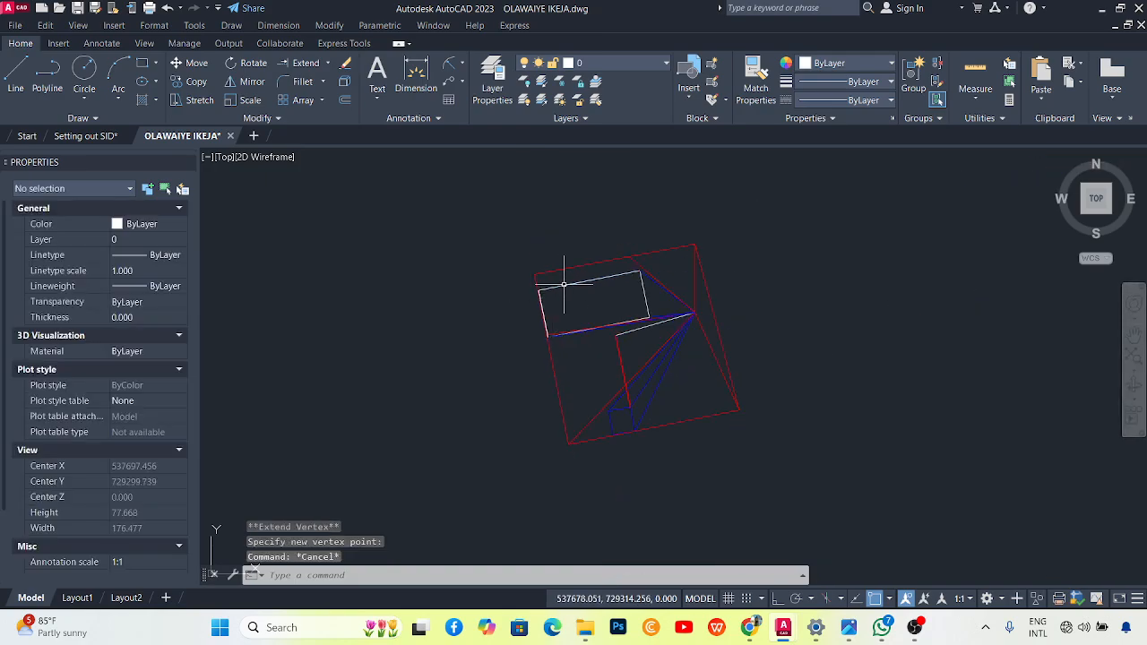
scroll(563, 284, "up", 4)
left_click(565, 287)
Set the building outline's colour to Blue.
right_click(589, 300)
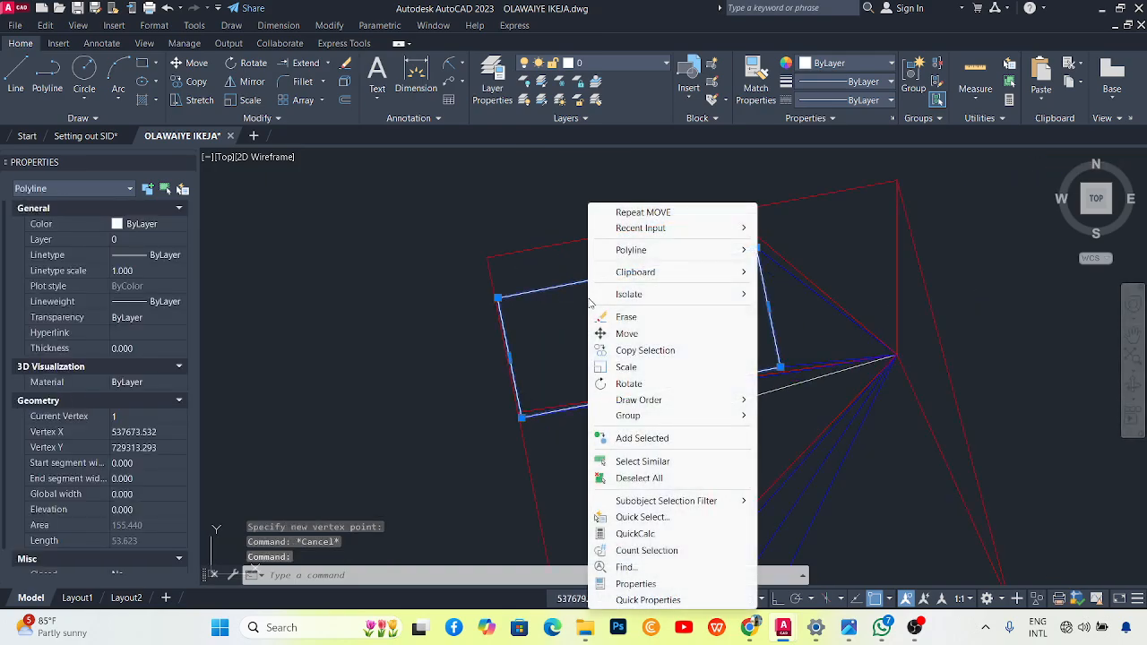
left_click(530, 270)
left_click(179, 223)
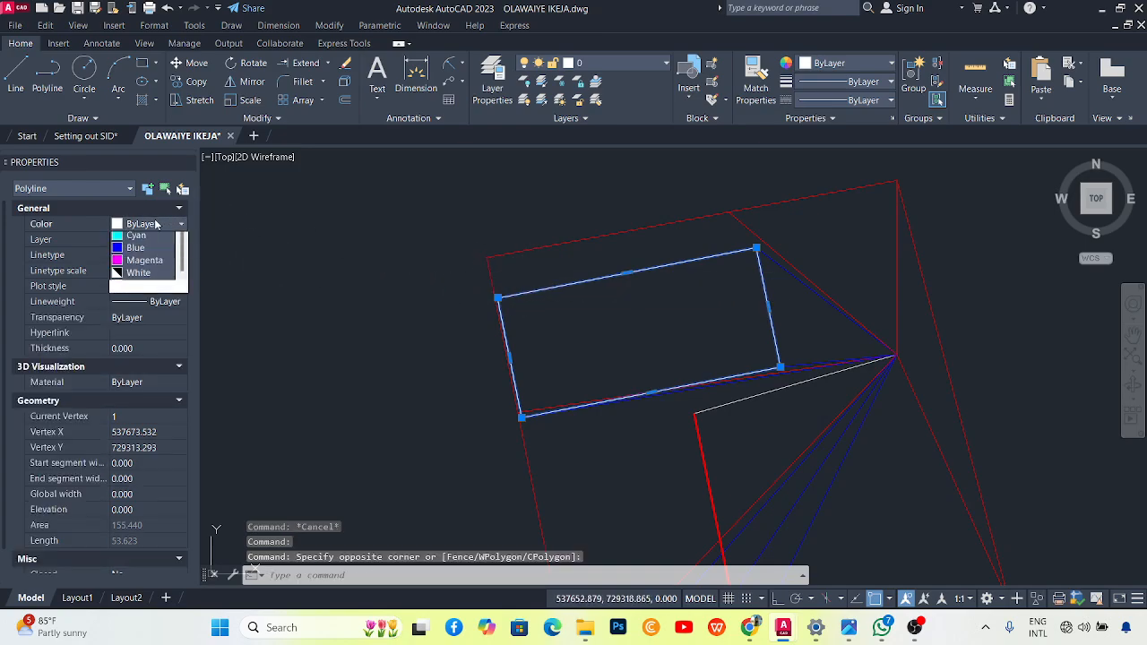
left_click(136, 303)
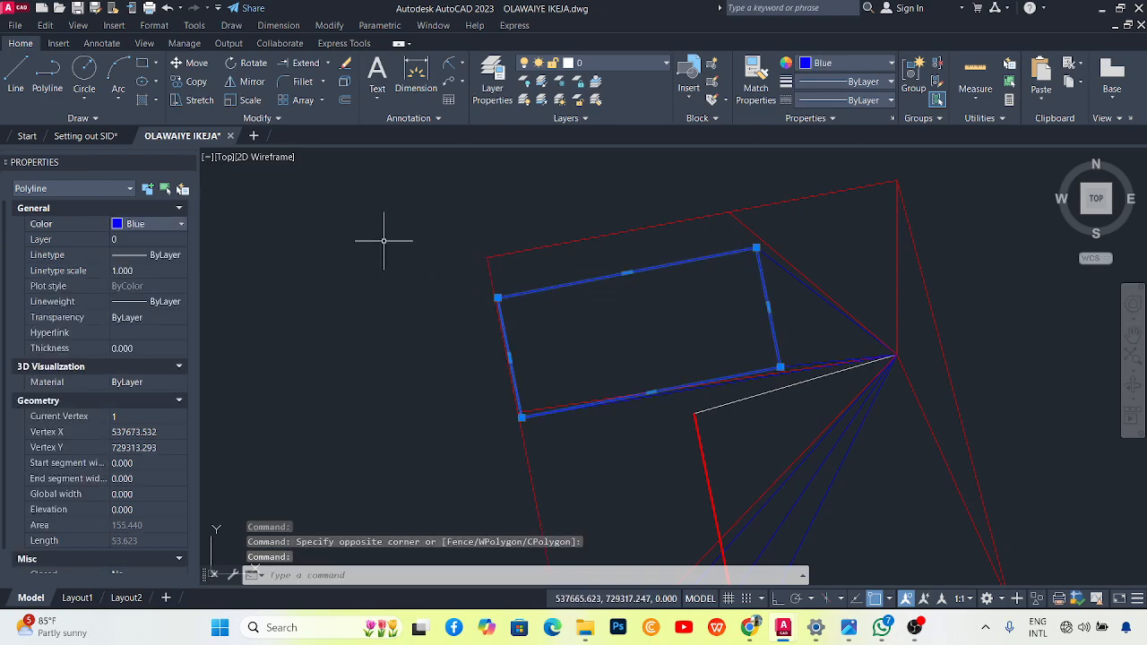
key("Escape")
Delete the leftover white line.
scroll(481, 328, "up", 6)
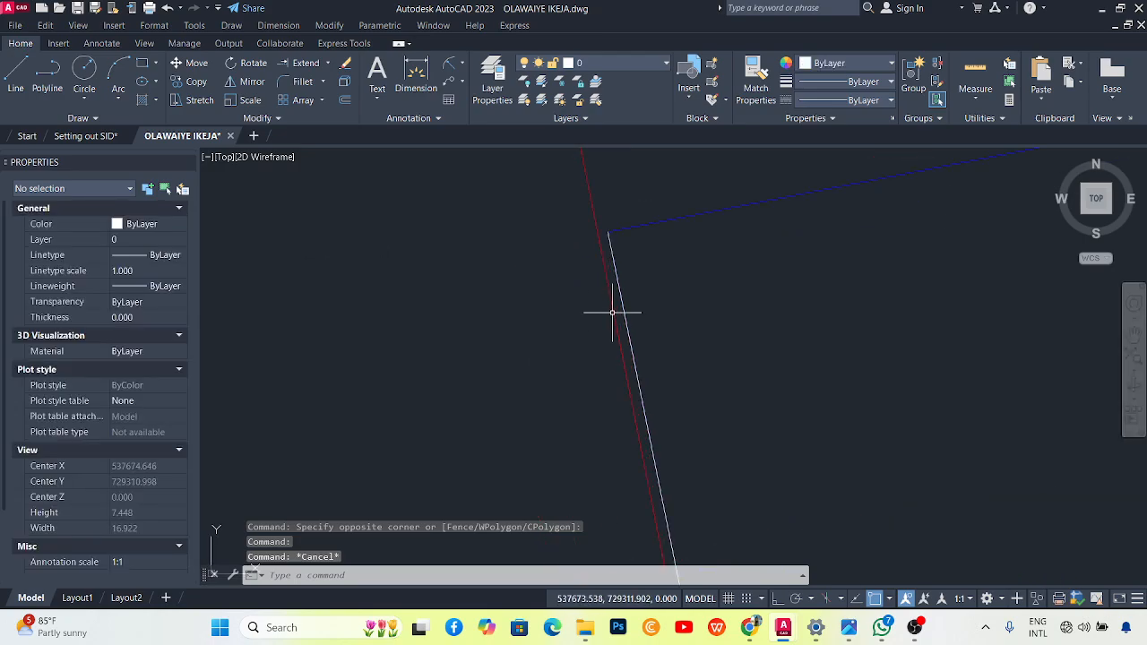
left_click(621, 312)
key("Delete")
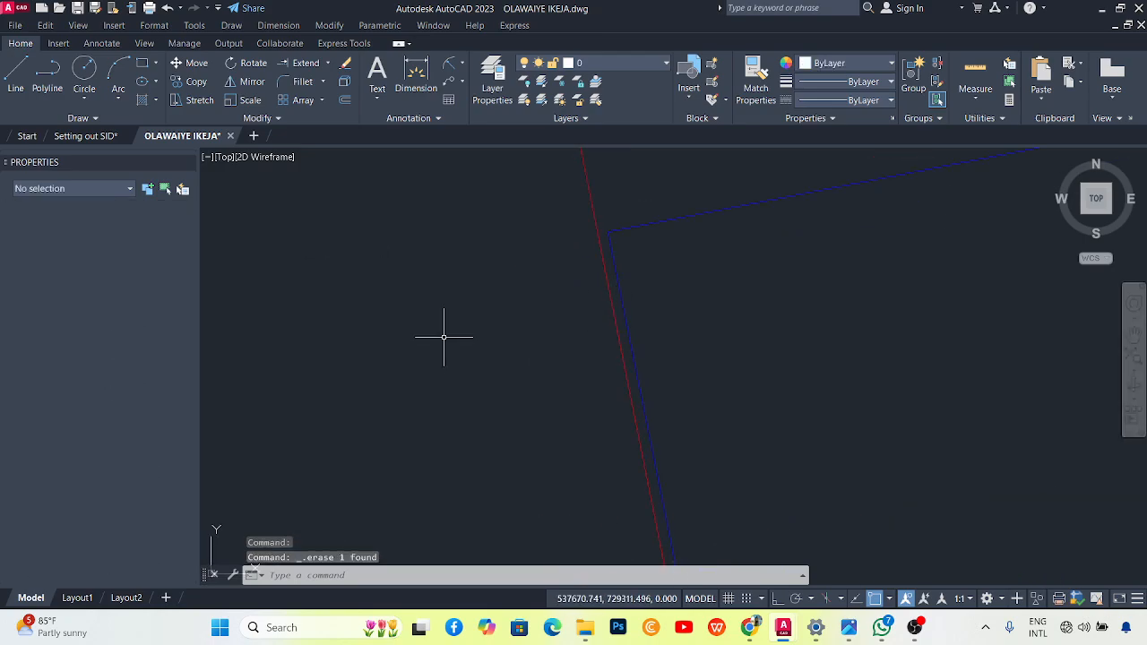
Erase the 12 construction polylines converging at the boundary corner.
scroll(435, 338, "down", 10)
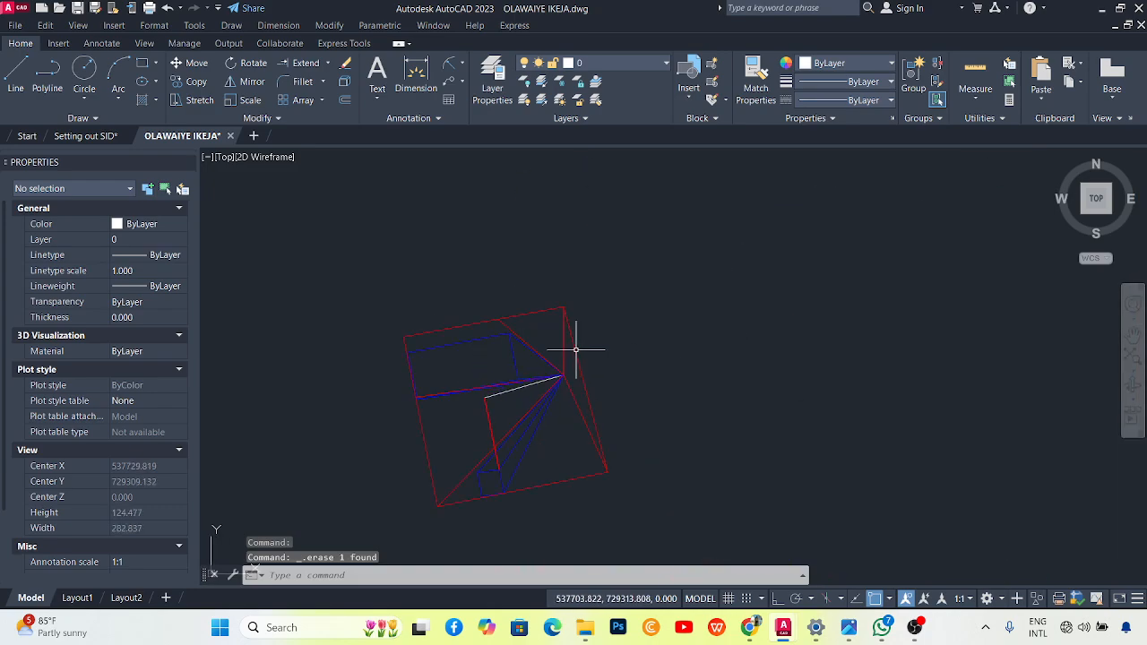
scroll(507, 410, "up", 5)
scroll(538, 341, "down", 4)
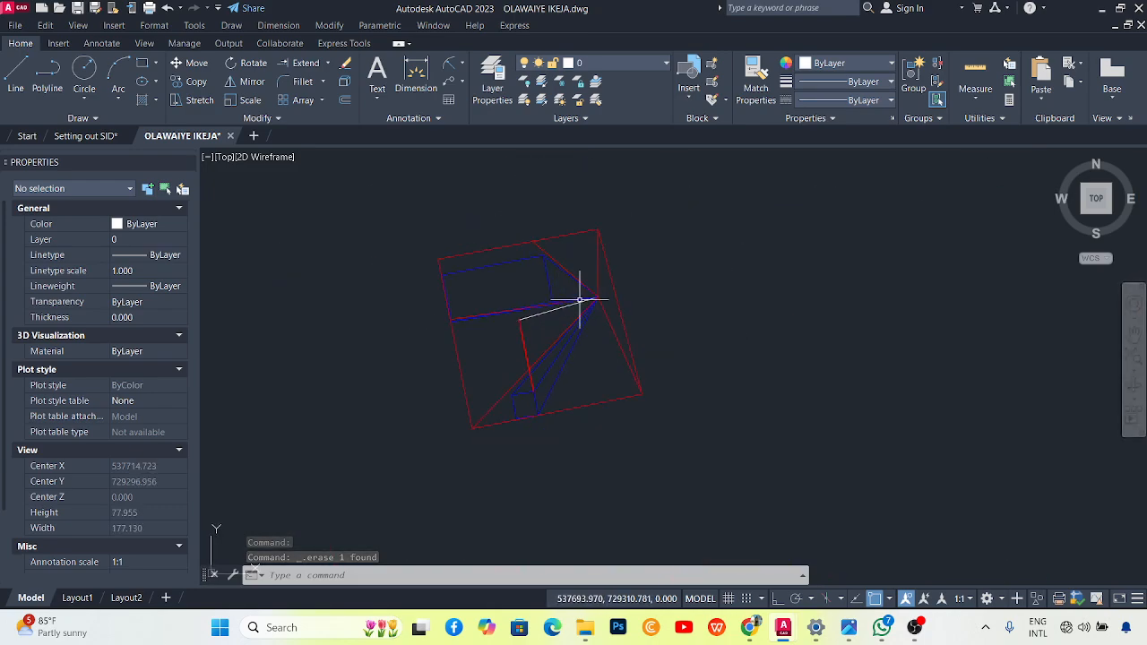
scroll(589, 312, "up", 5)
scroll(586, 317, "down", 2)
scroll(625, 281, "up", 2)
left_click(627, 258)
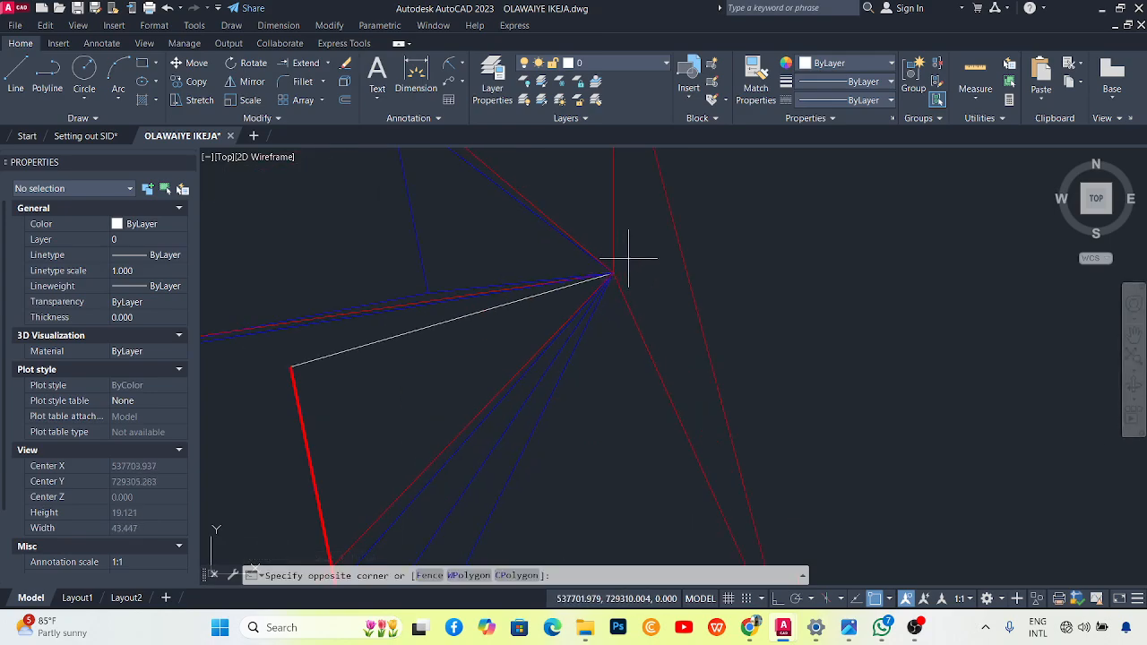
left_click(580, 297)
scroll(596, 330, "down", 8)
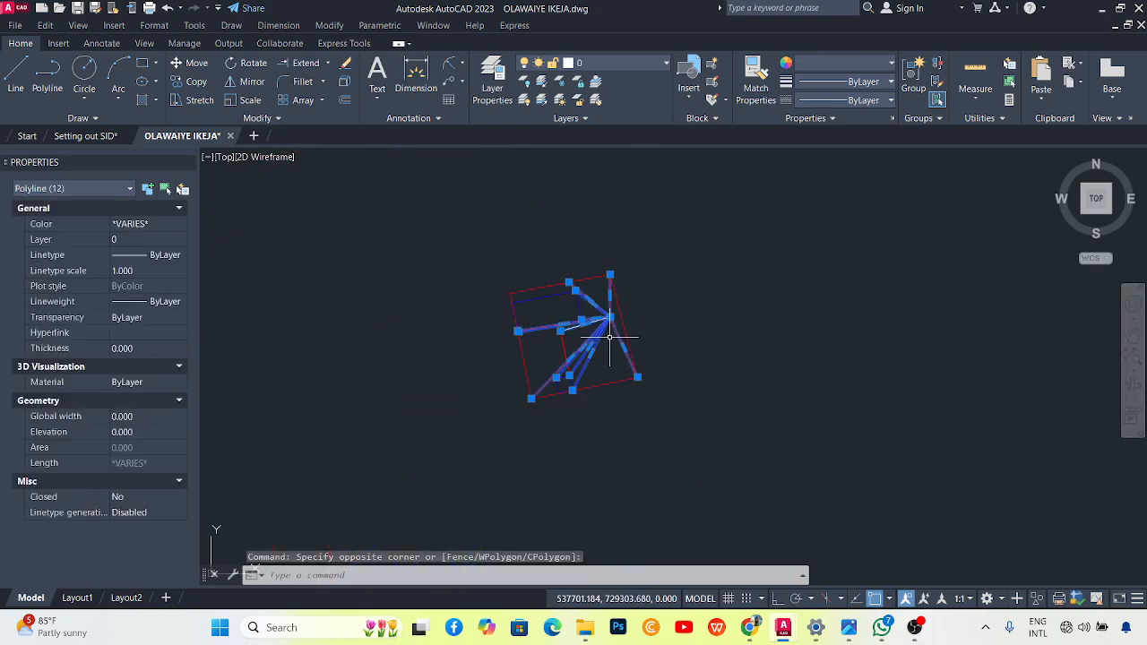
scroll(609, 340, "up", 4)
key("Delete")
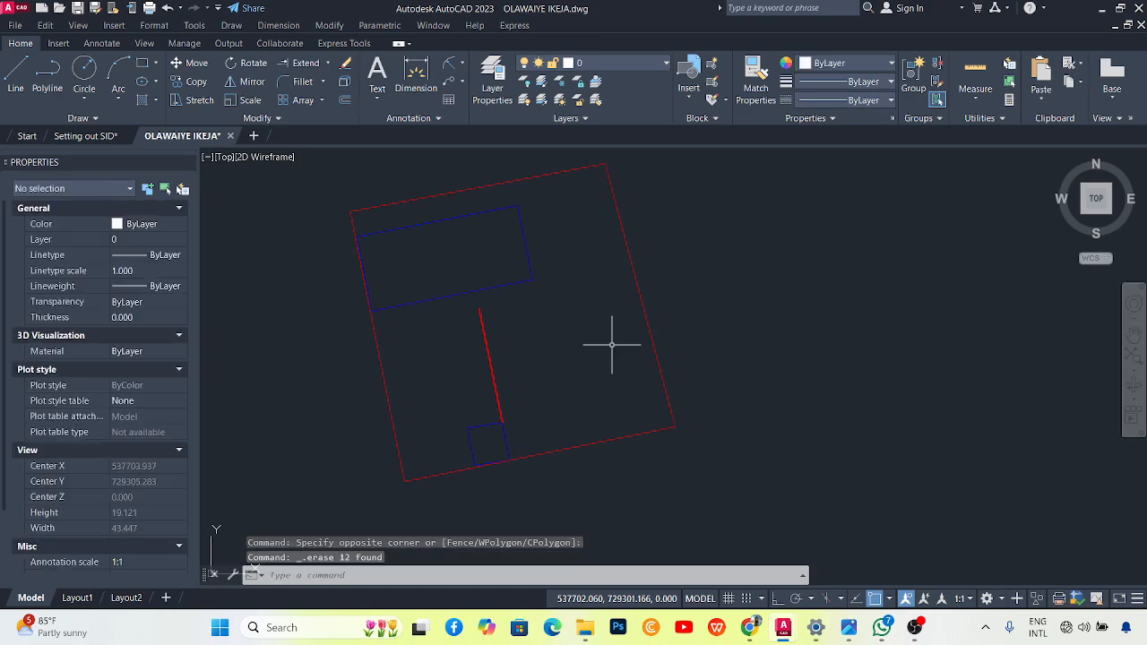
scroll(528, 305, "down", 3)
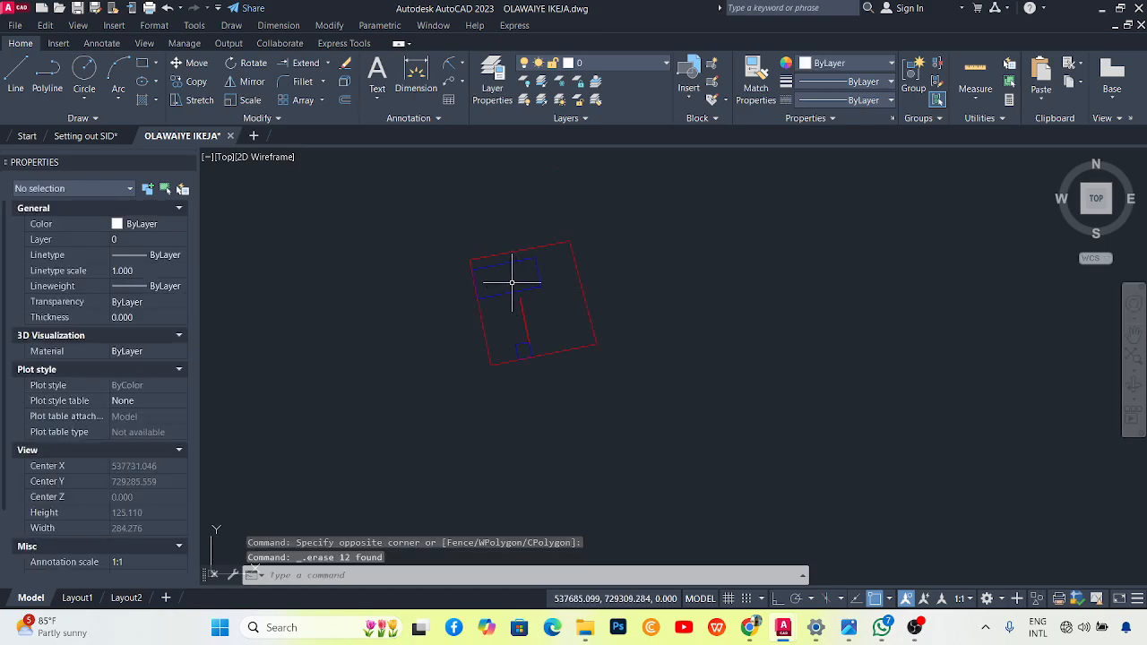
scroll(522, 288, "down", 3)
scroll(301, 284, "up", 3)
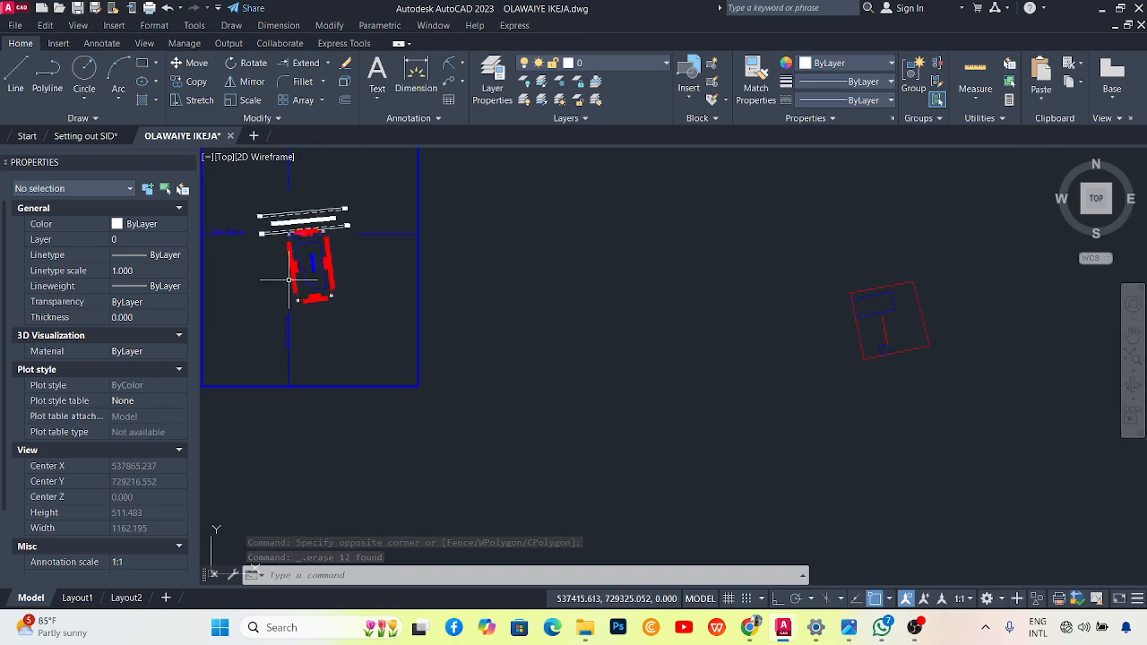
Select the corner pillar symbol and copy it using its centre as base point.
scroll(286, 299, "up", 1)
scroll(287, 299, "up", 5)
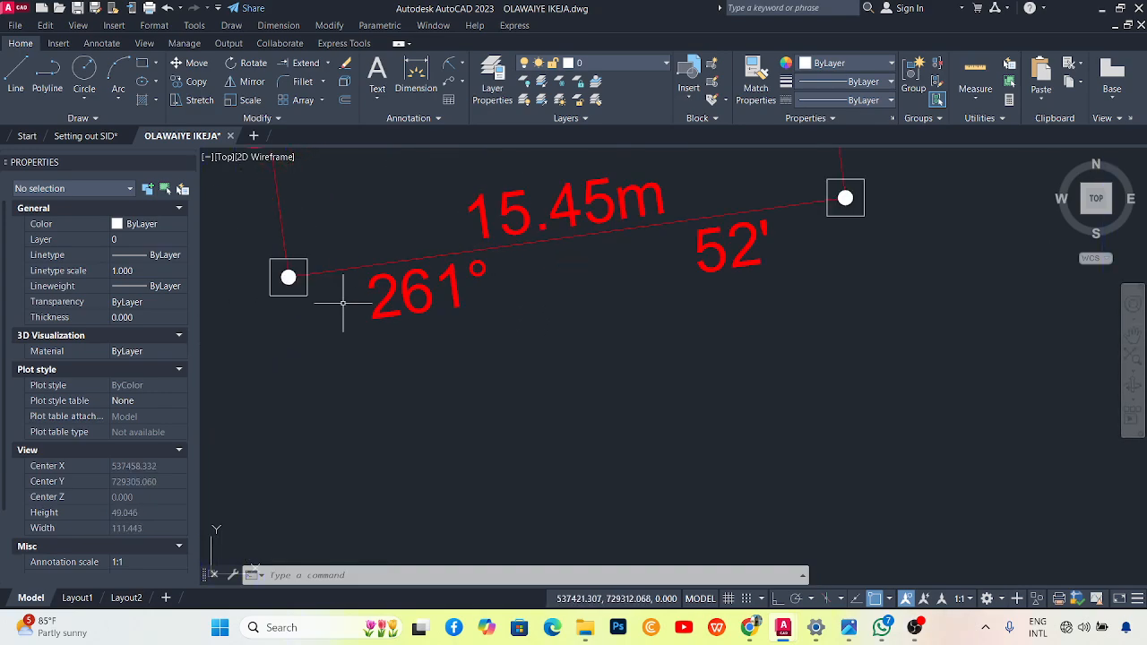
left_click(282, 292)
left_click(263, 321)
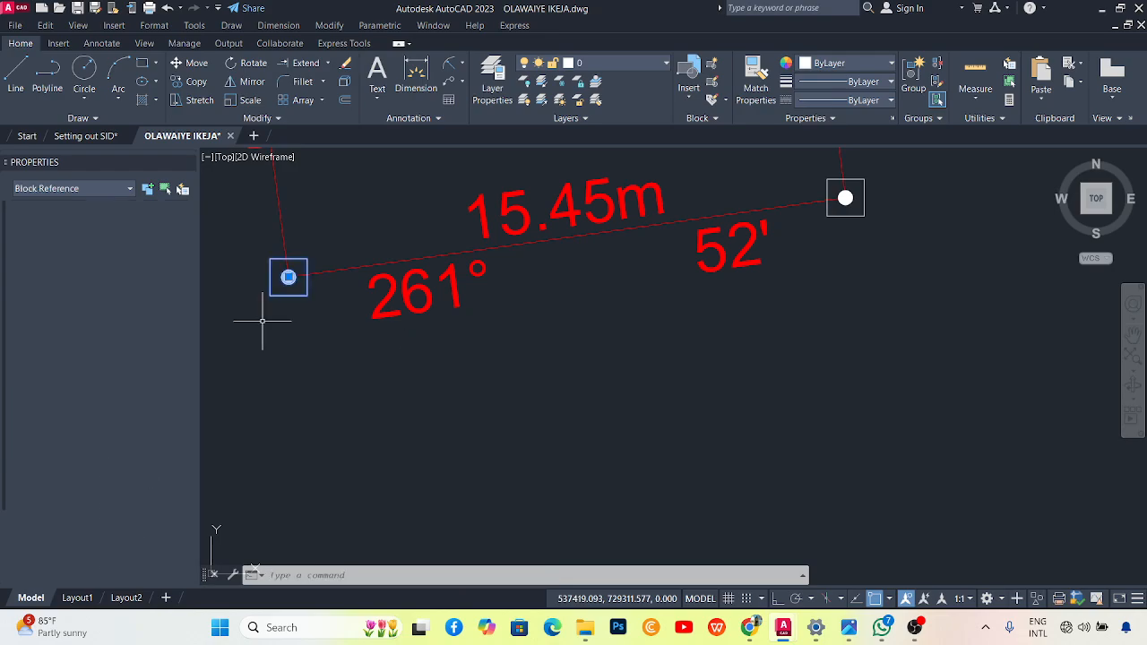
left_click(190, 79)
left_click(288, 277)
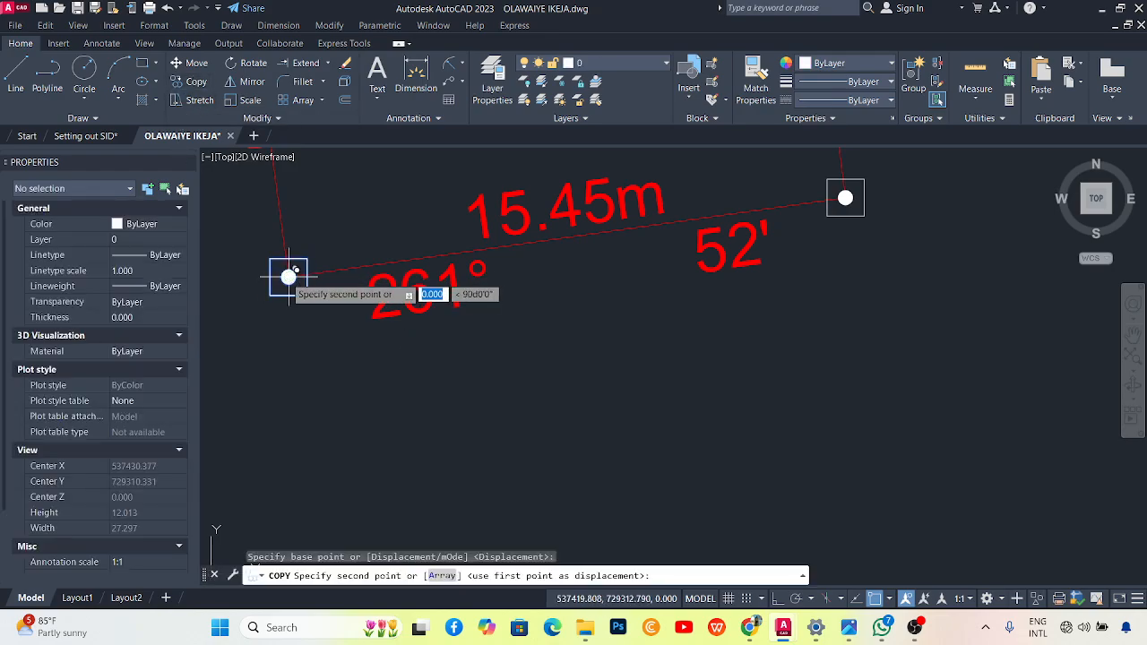
Place pillar copies at the top-left, top-right and bottom-right boundary corners.
scroll(287, 287, "down", 4)
scroll(538, 314, "up", 2)
scroll(735, 282, "up", 3)
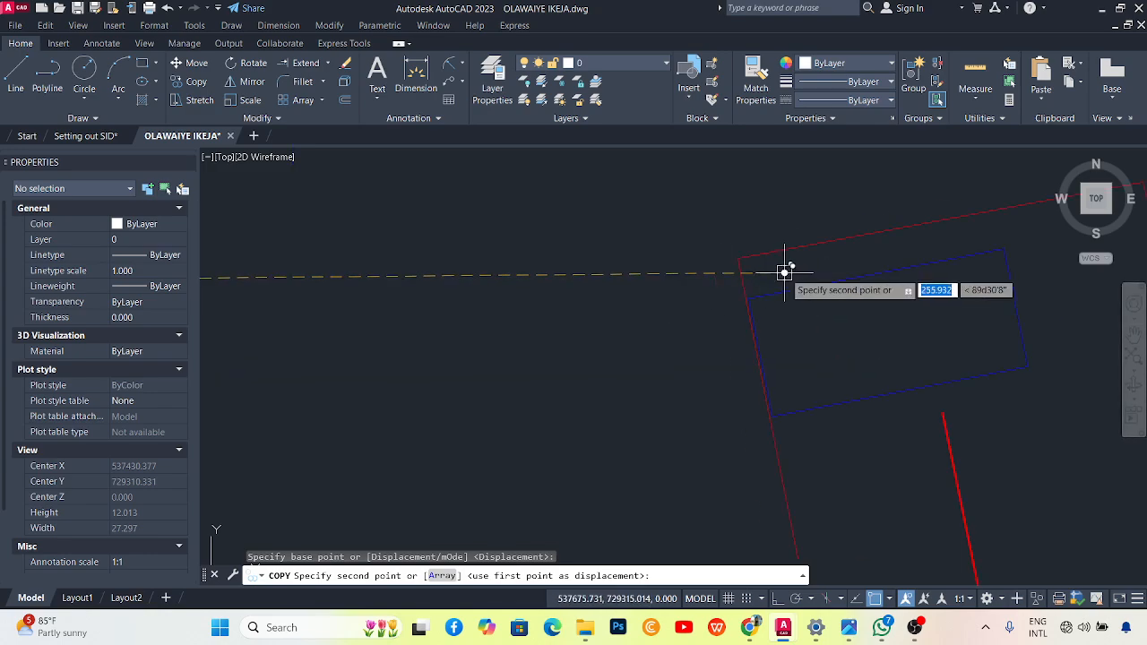
left_click(710, 248)
scroll(538, 269, "down", 2)
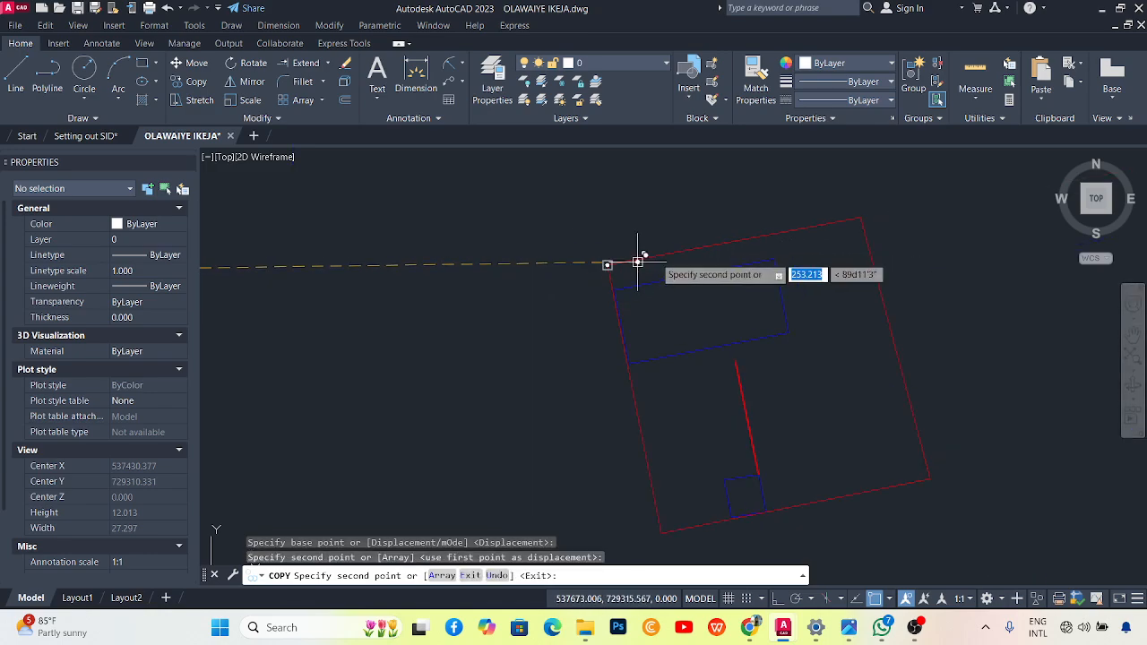
scroll(856, 217, "up", 2)
left_click(878, 211)
scroll(809, 248, "down", 2)
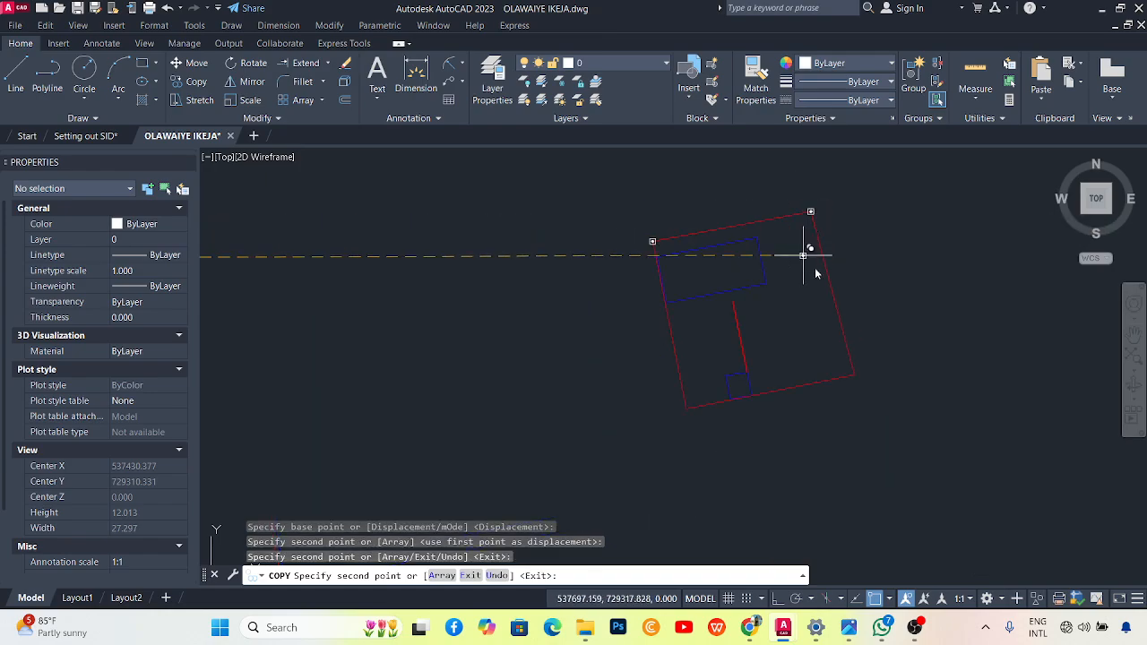
scroll(845, 335, "up", 3)
left_click(873, 417)
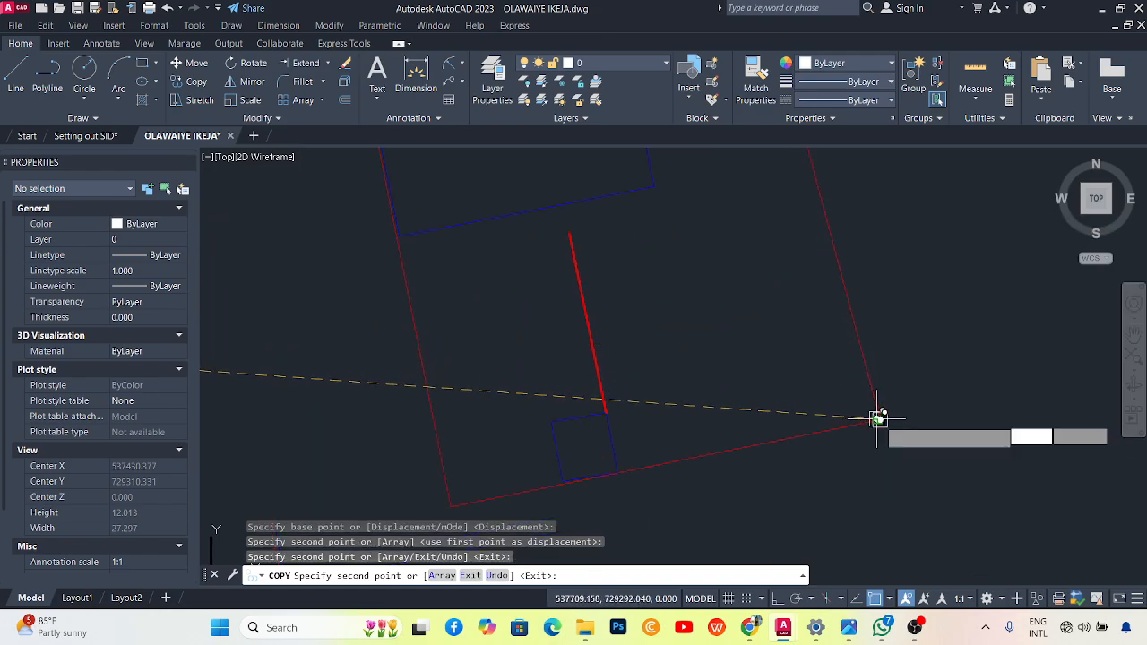
scroll(475, 484, "down", 3)
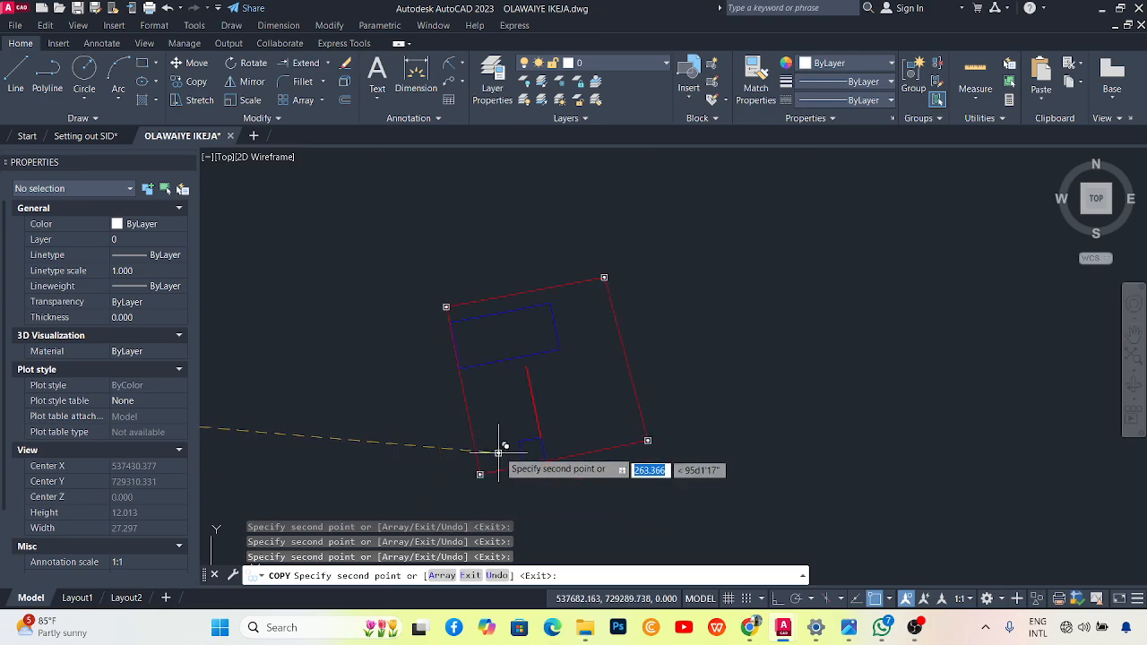
scroll(466, 305, "up", 2)
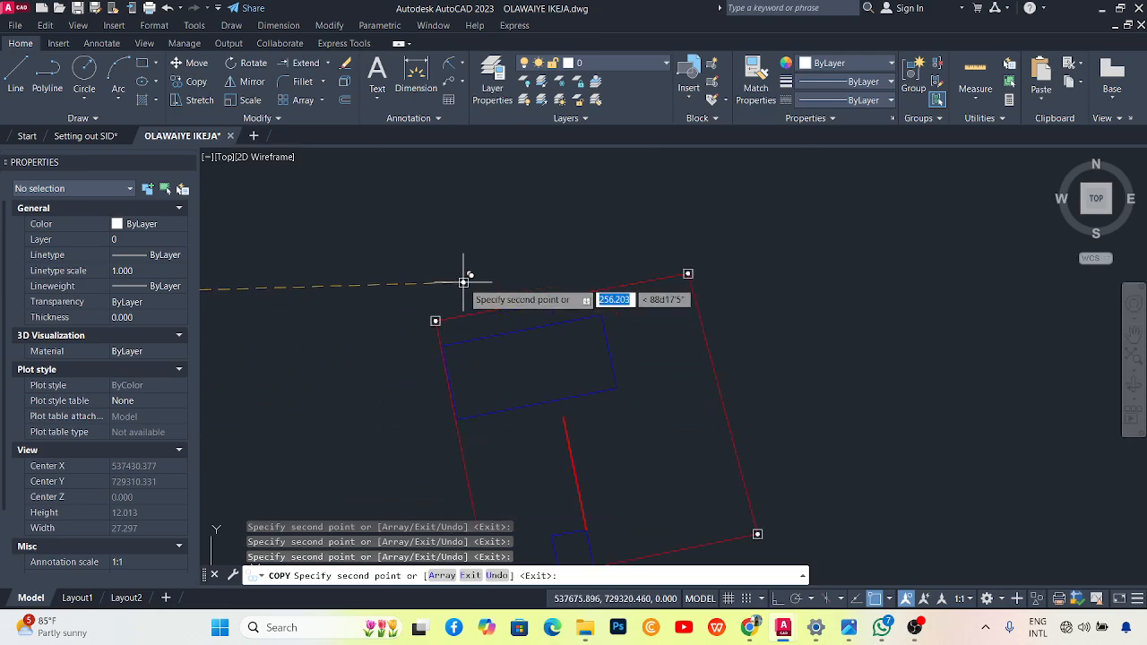
key("Escape")
scroll(583, 418, "up", 2)
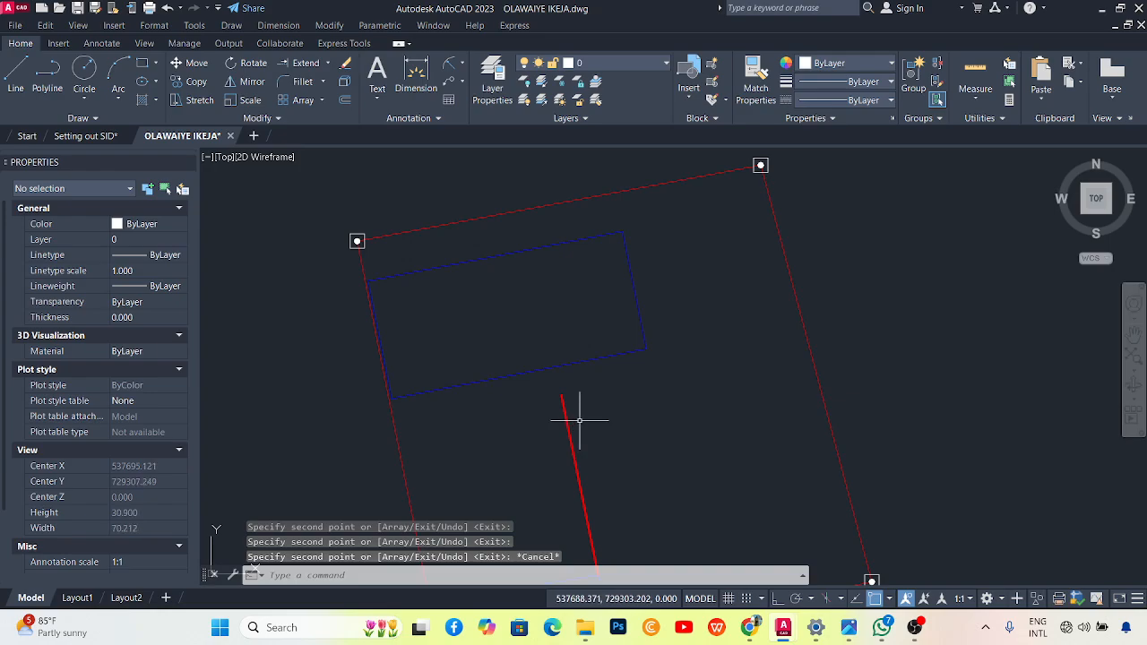
scroll(592, 433, "down", 4)
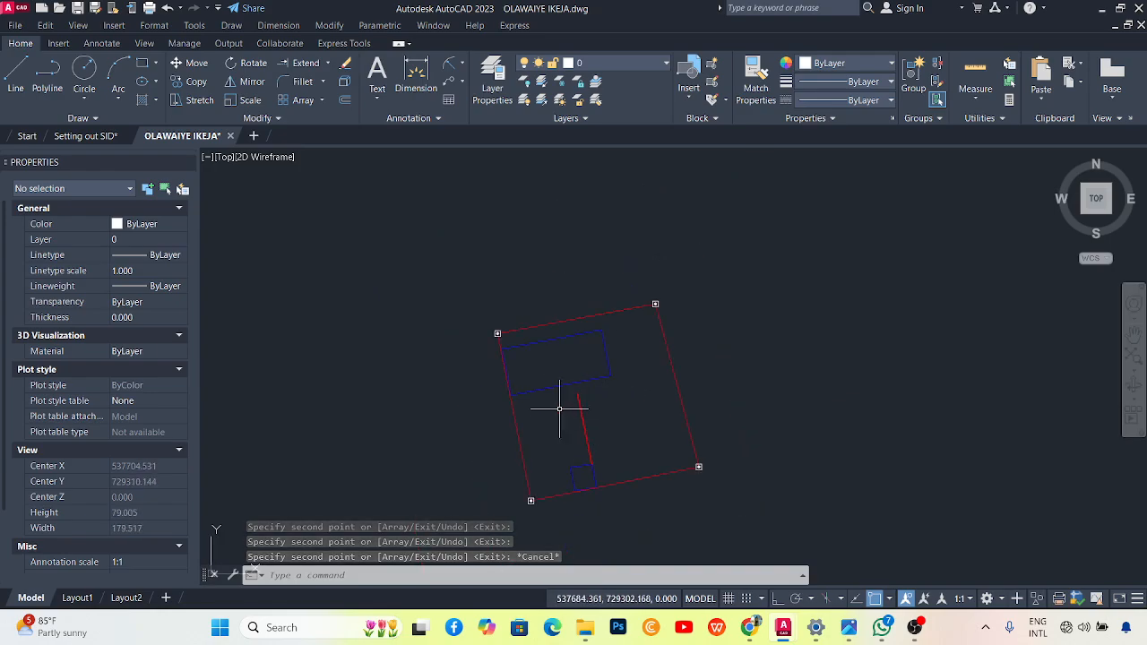
scroll(602, 349, "down", 4)
scroll(617, 362, "up", 4)
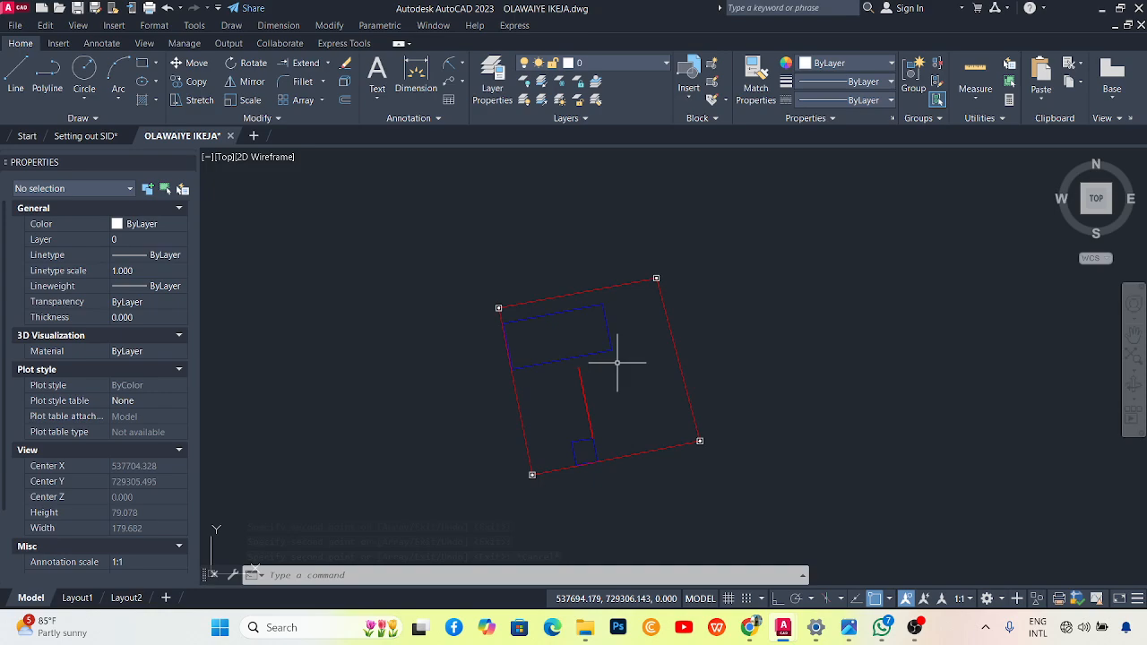